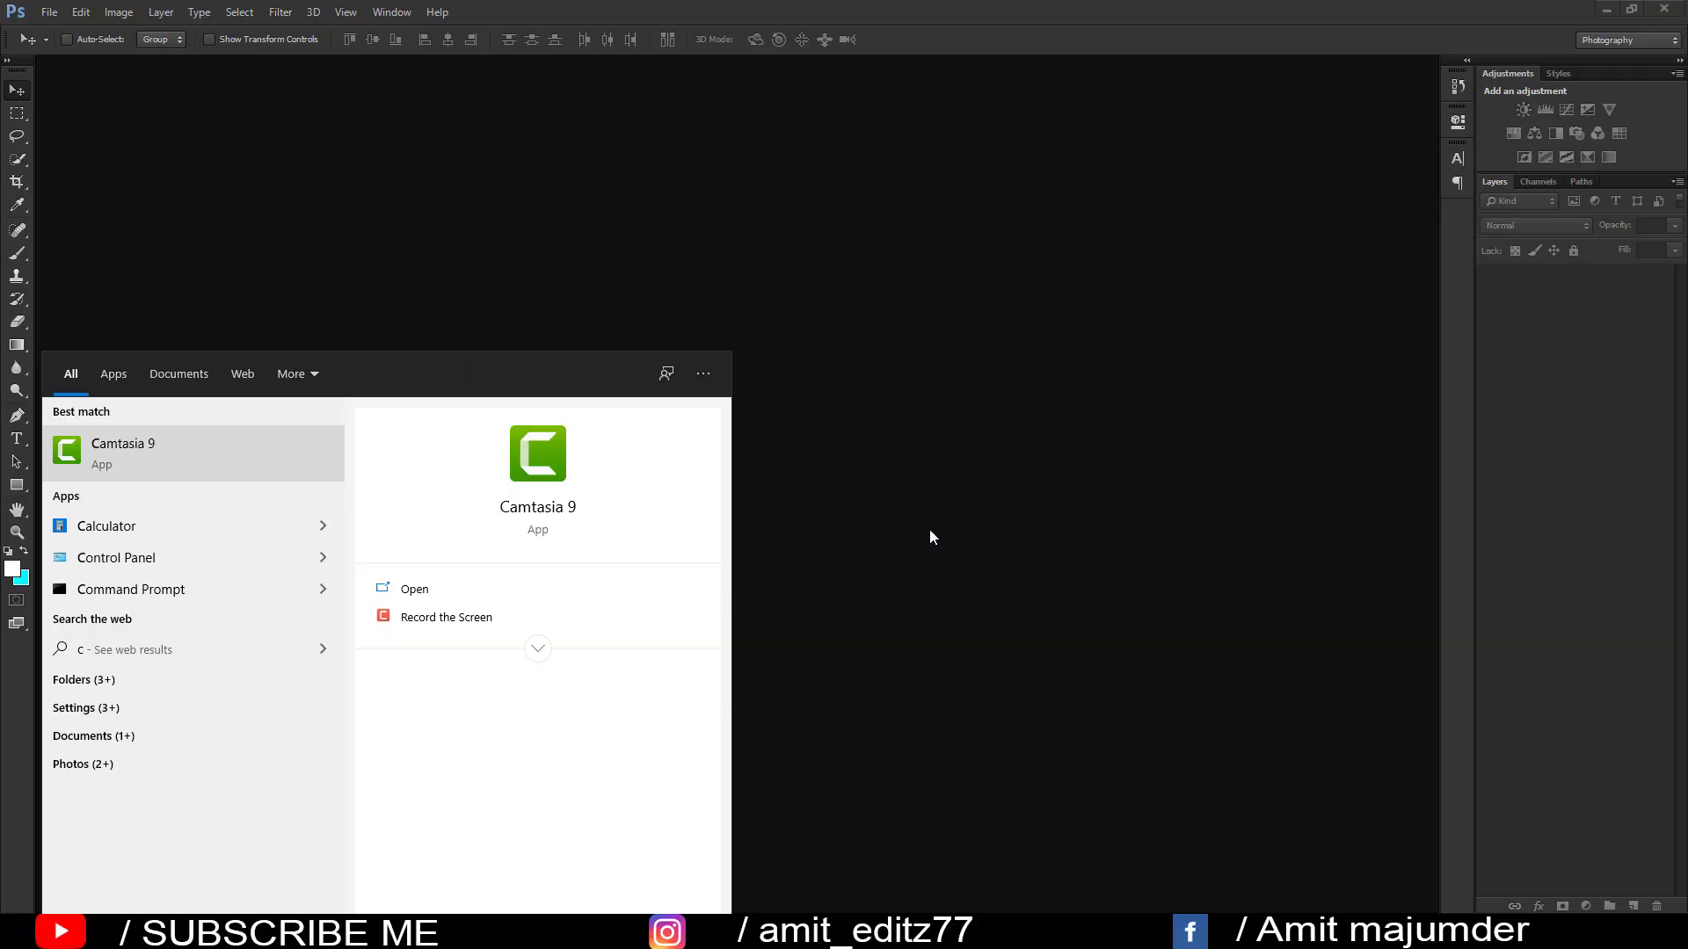
Open the railing street portrait photo and duplicate its Background layer.
left_click(48, 12)
left_click(58, 50)
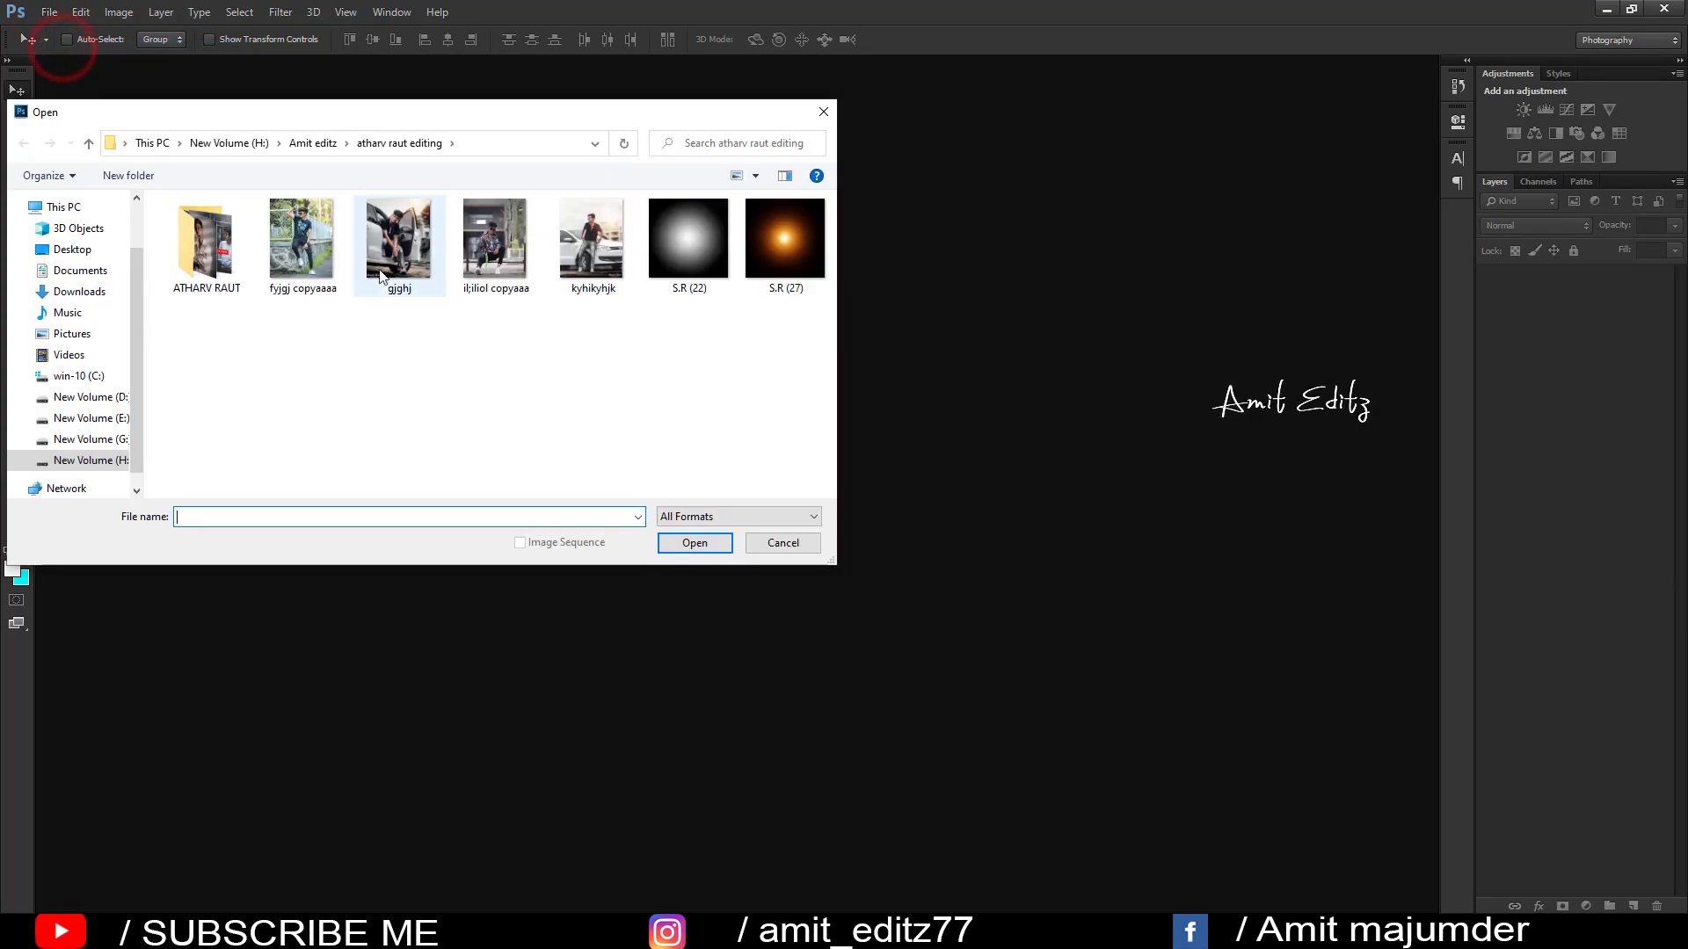
left_click(479, 246)
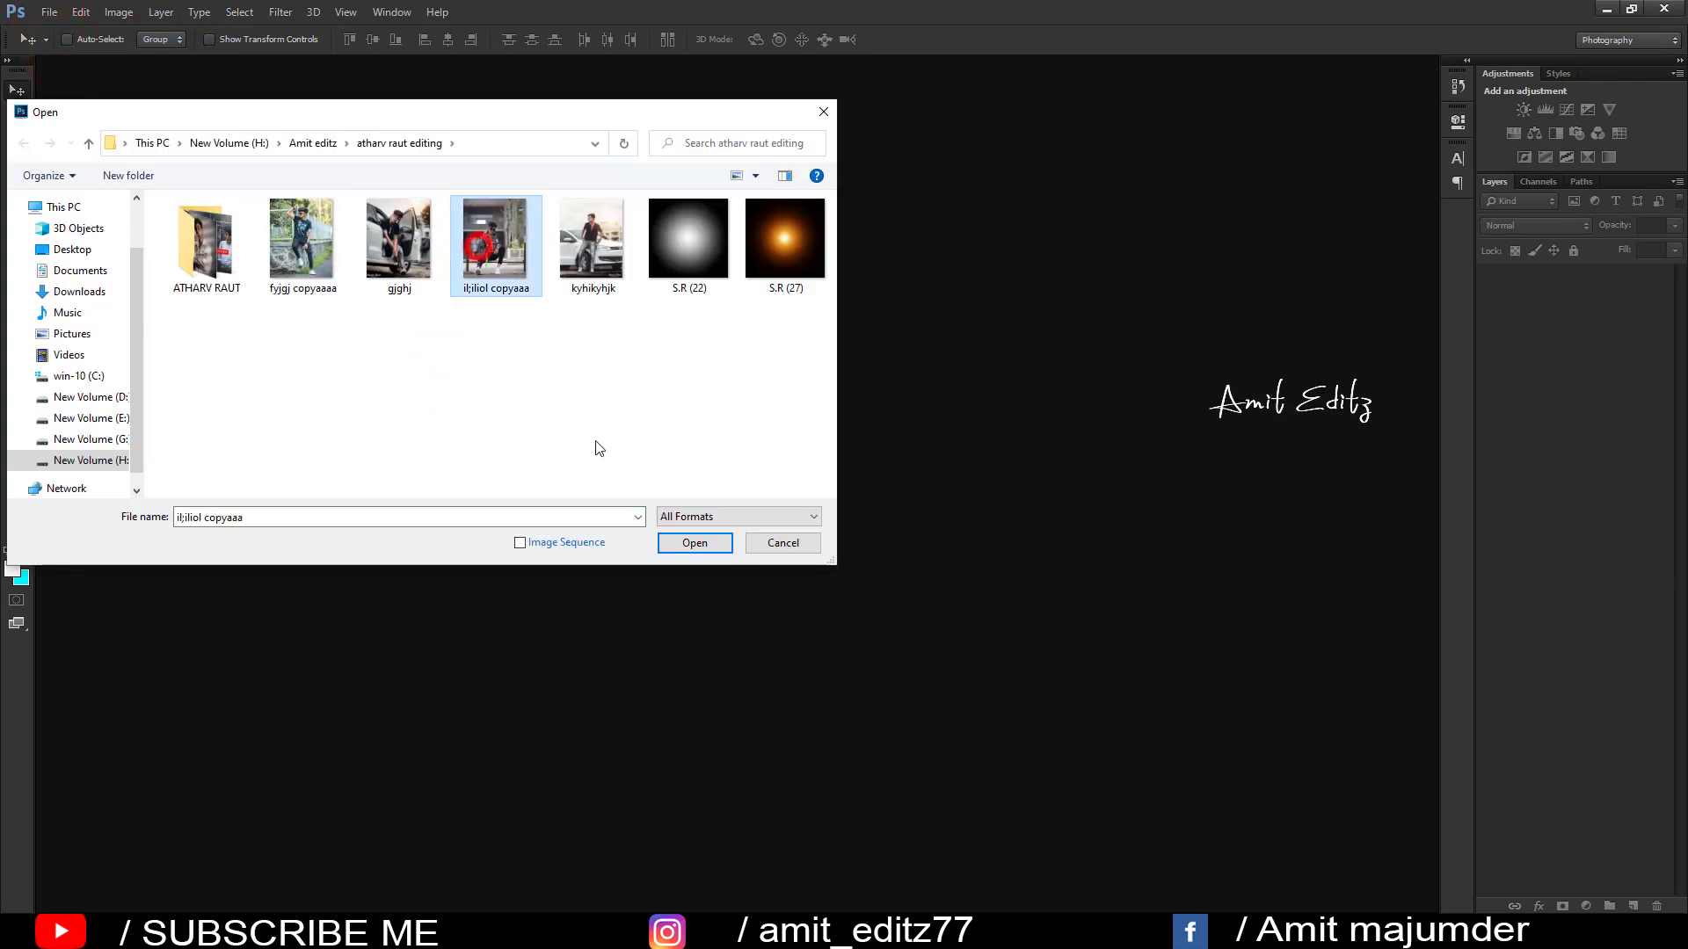
left_click(692, 541)
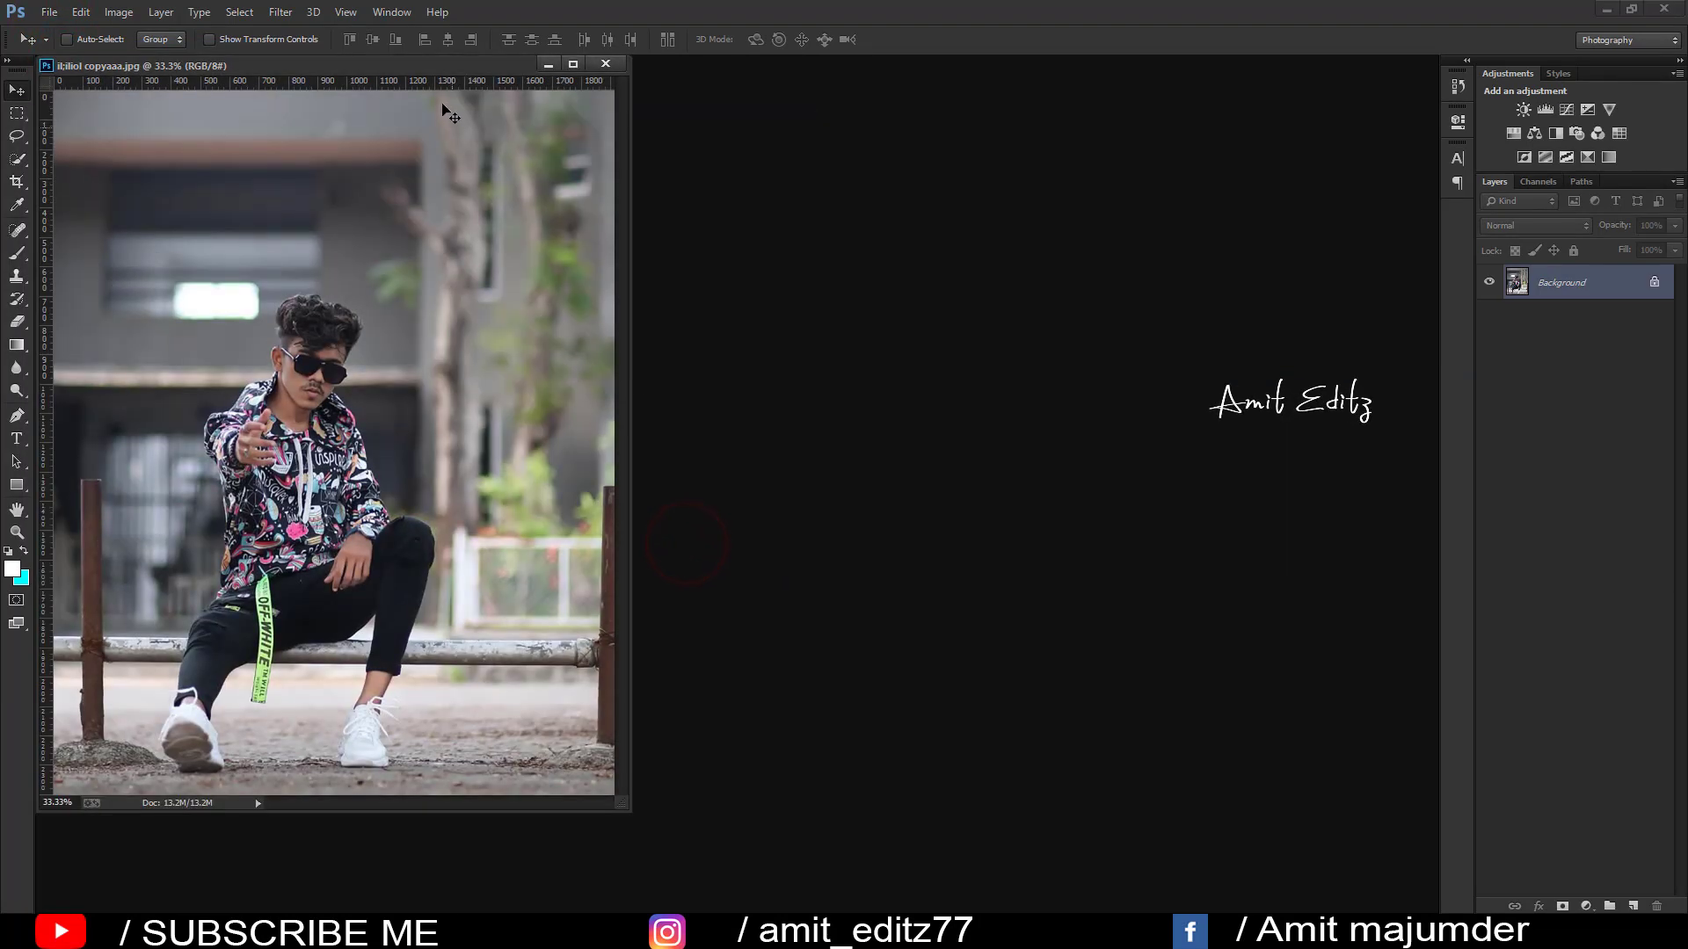
left_click_drag(445, 70, 570, 67)
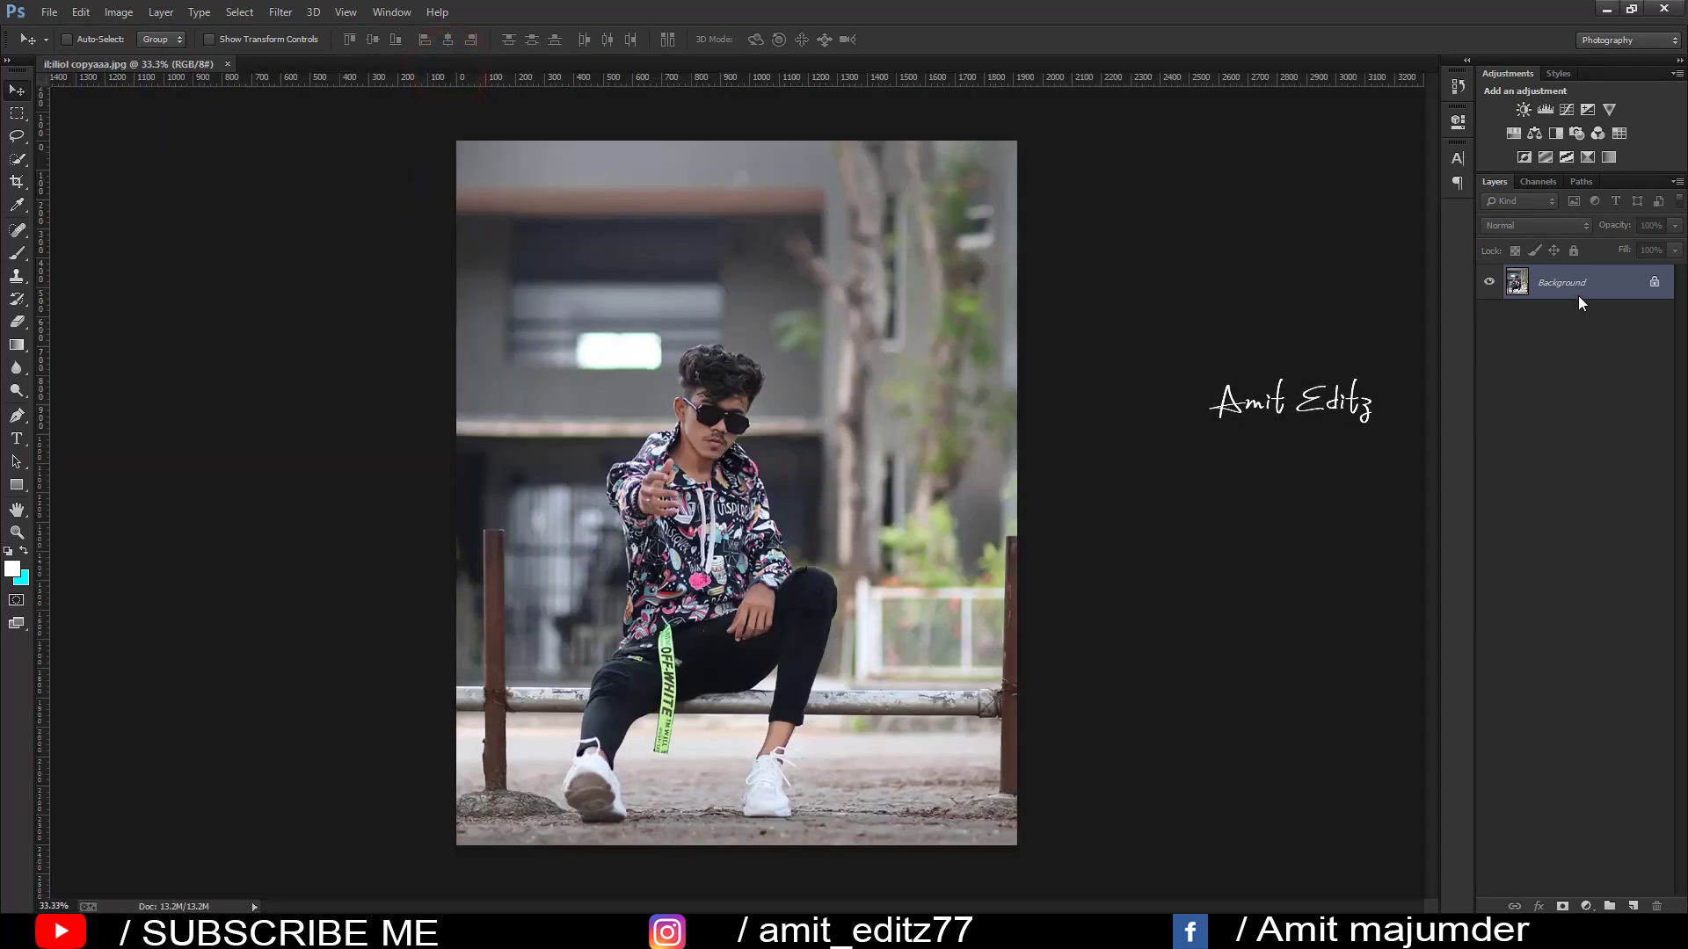
left_click_drag(1579, 290, 1632, 905)
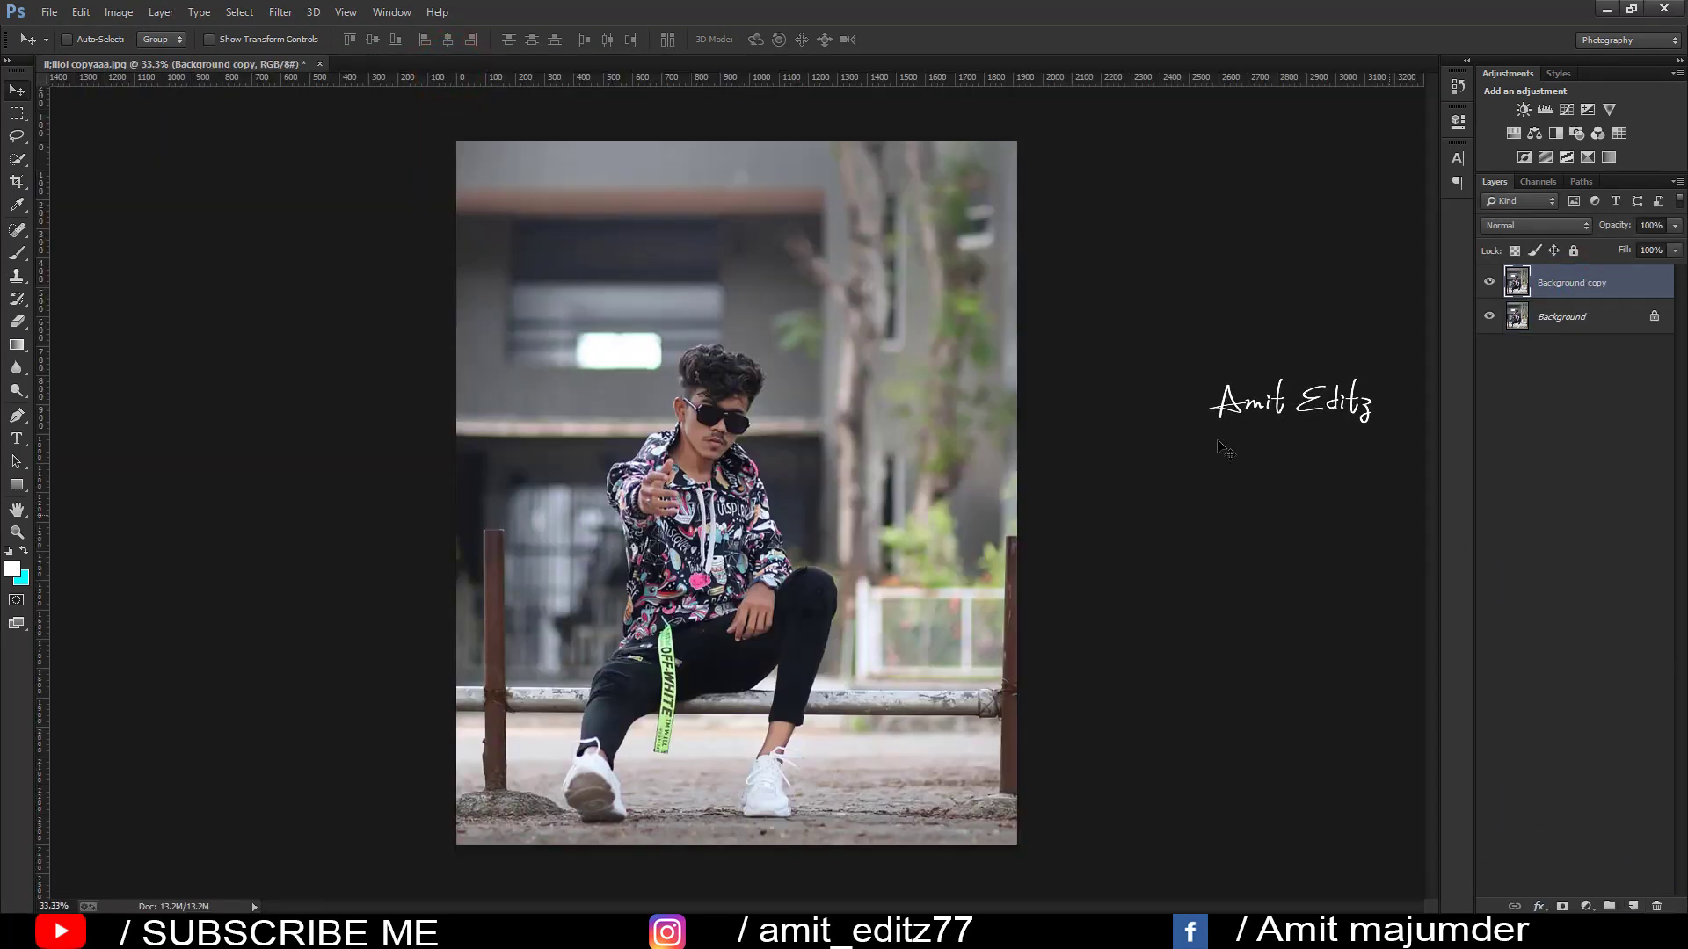
Run Noiseware Professional noise reduction on the Background copy.
left_click(283, 13)
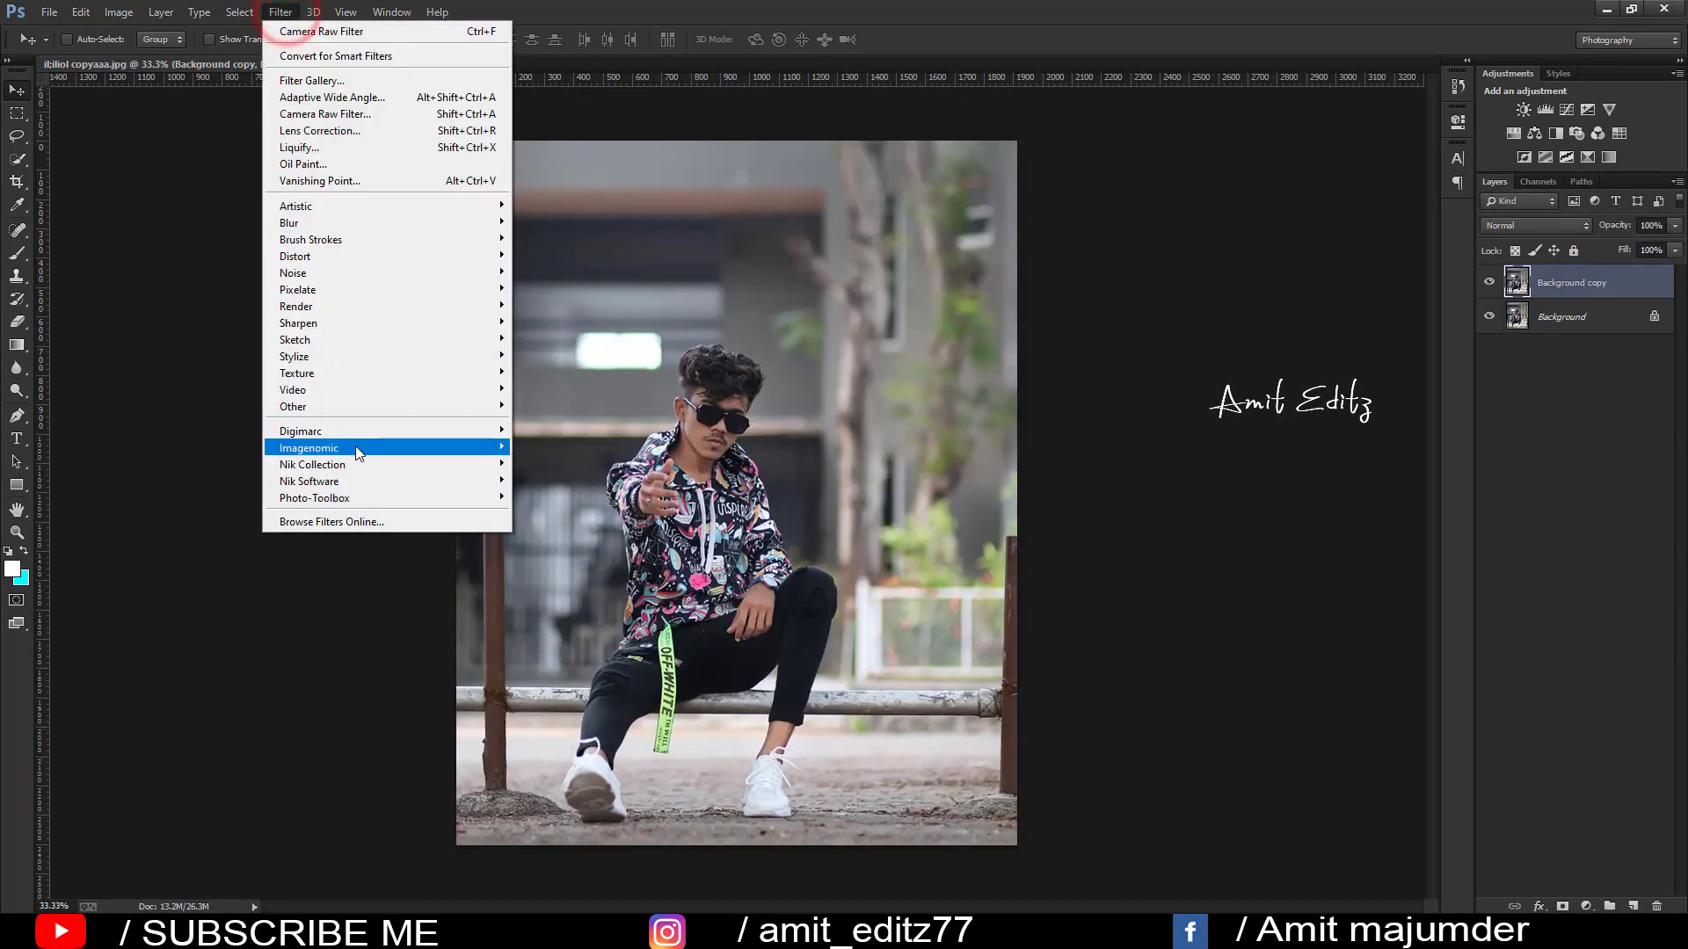
mouse_move(308, 448)
left_click(547, 447)
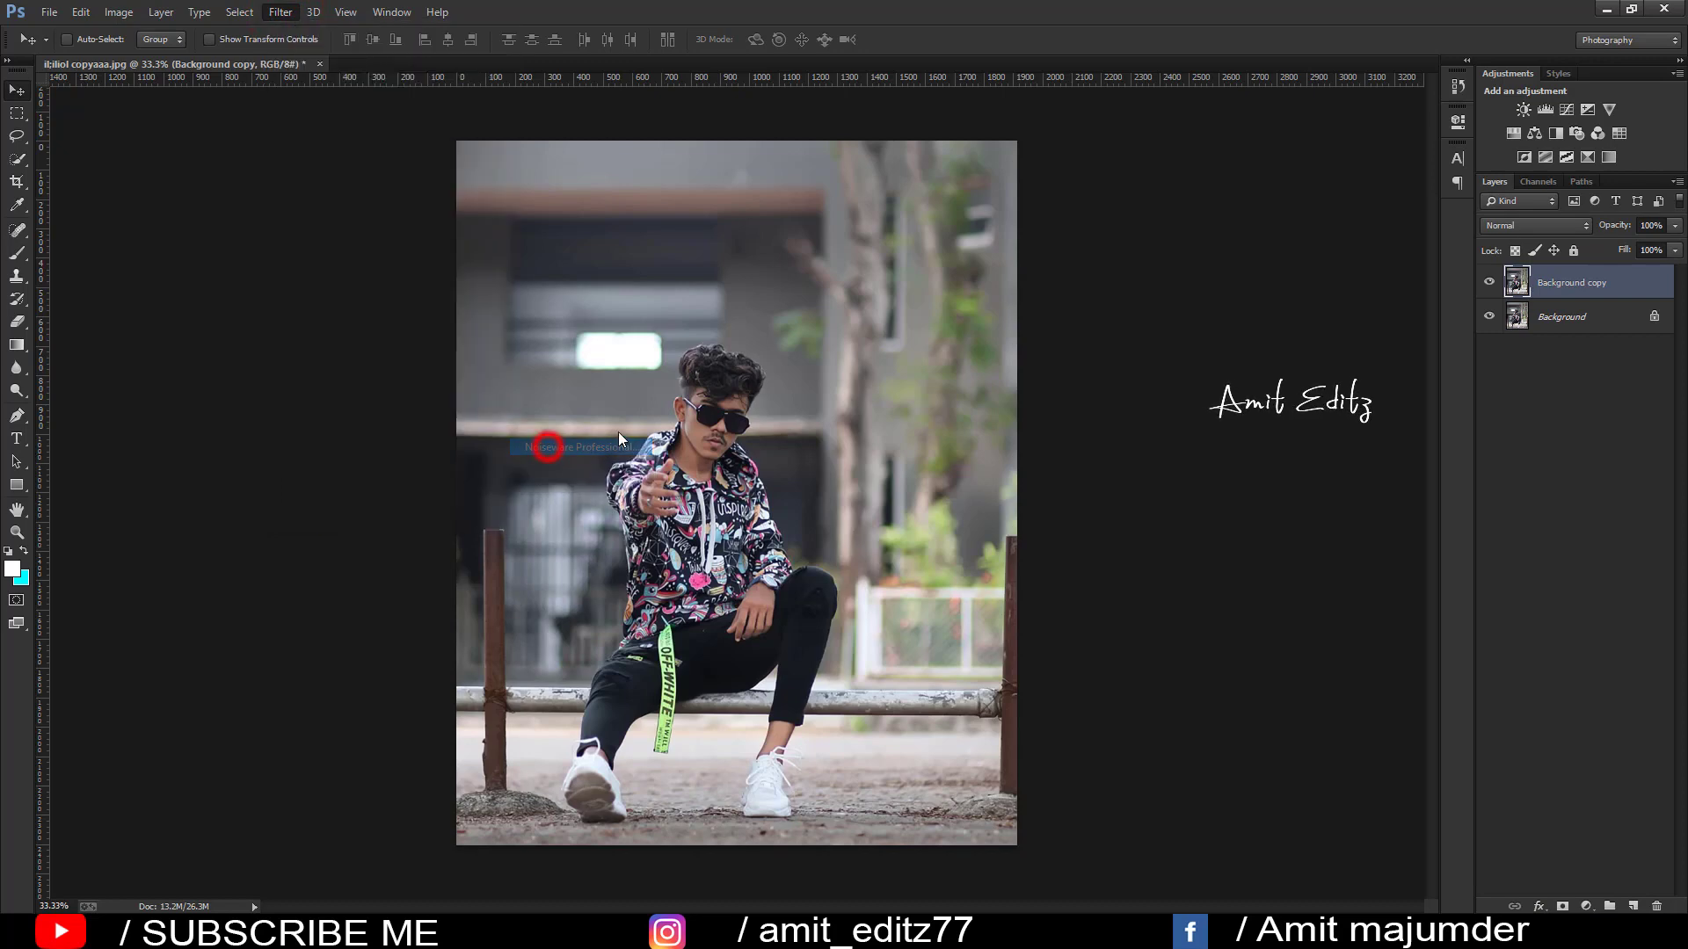
left_click(1175, 182)
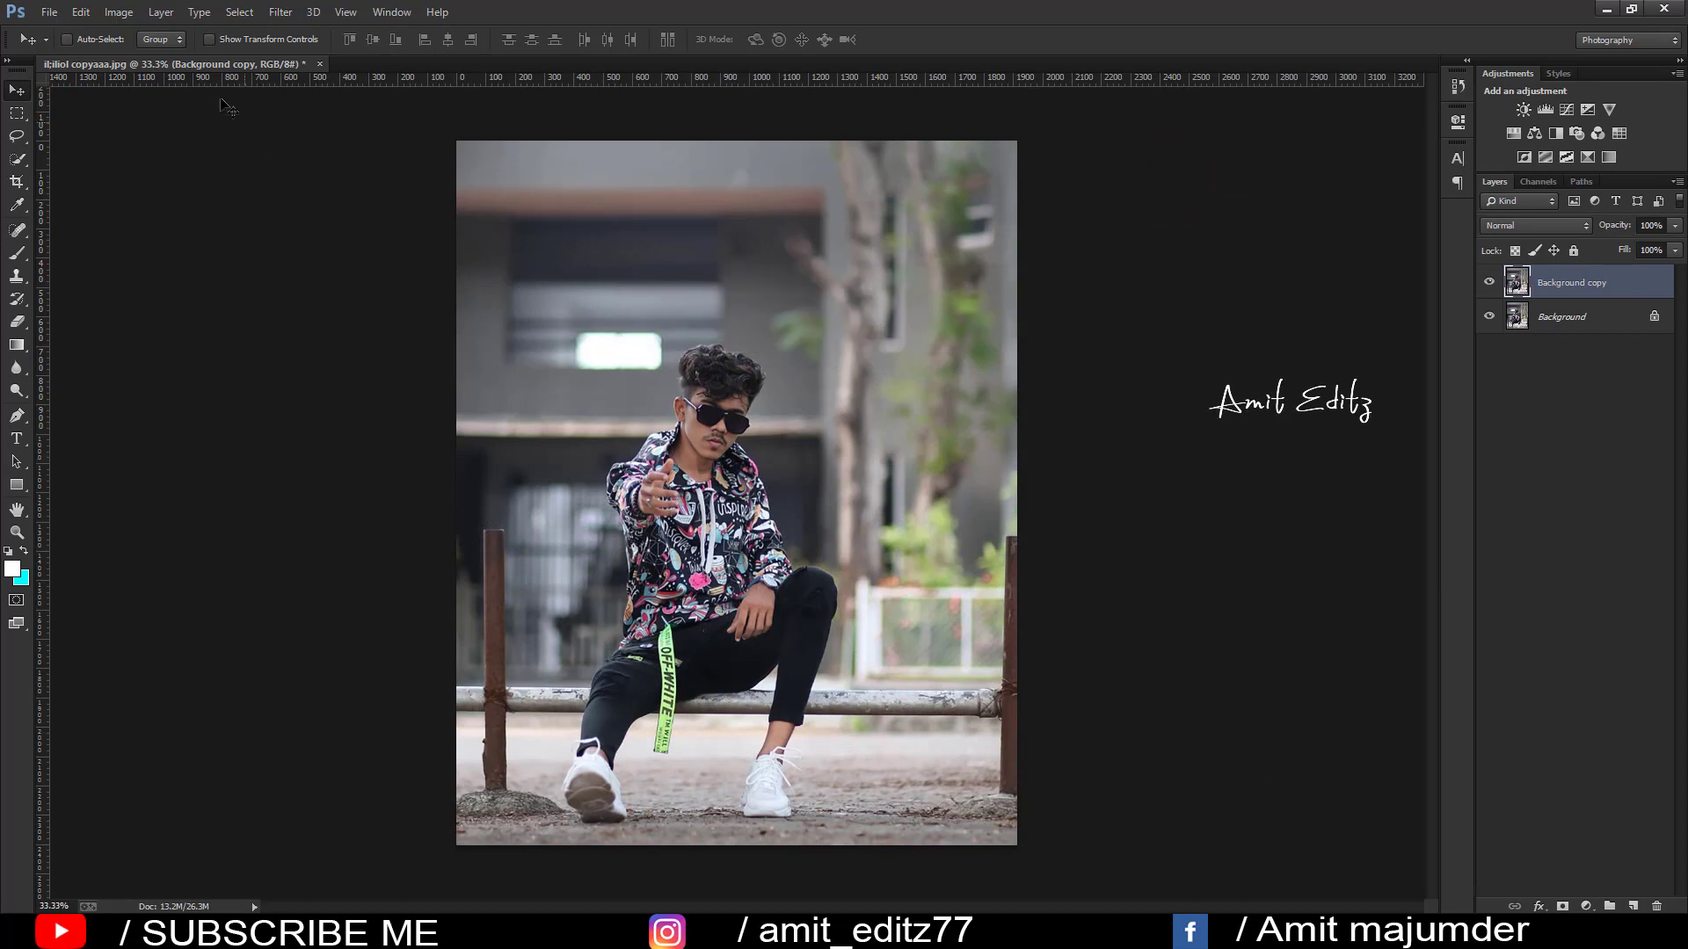
Apply Selective Color with Yellows set to Cyan, Magenta, Yellow and Black all -100.
left_click(119, 12)
mouse_move(145, 56)
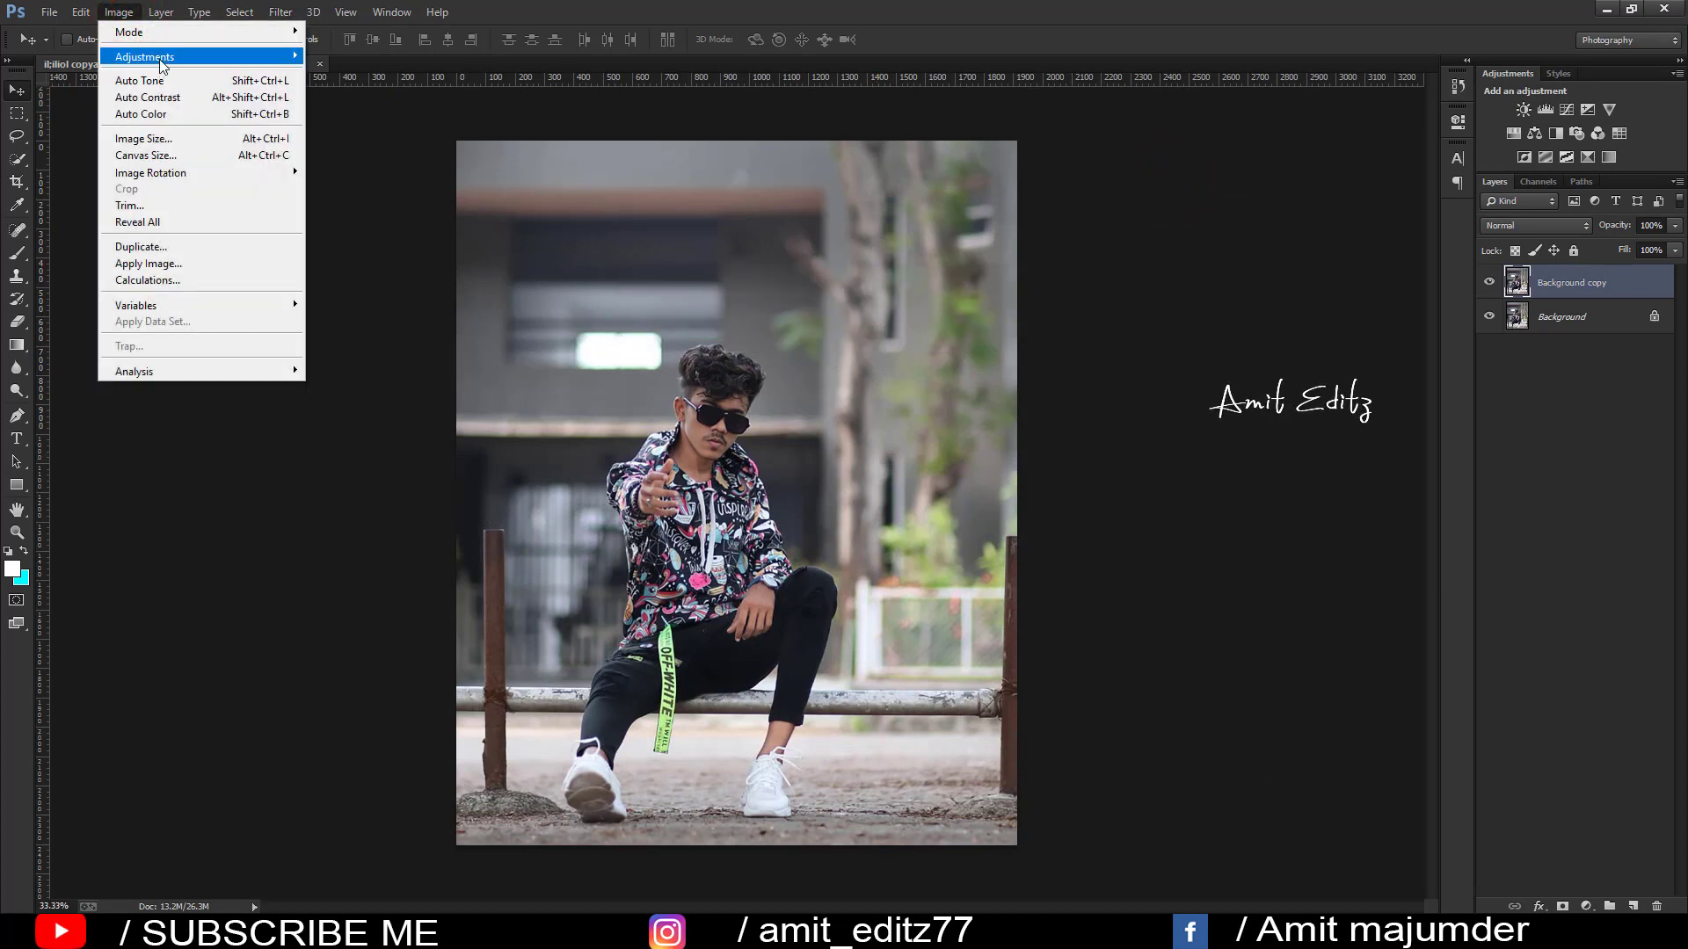
left_click(378, 323)
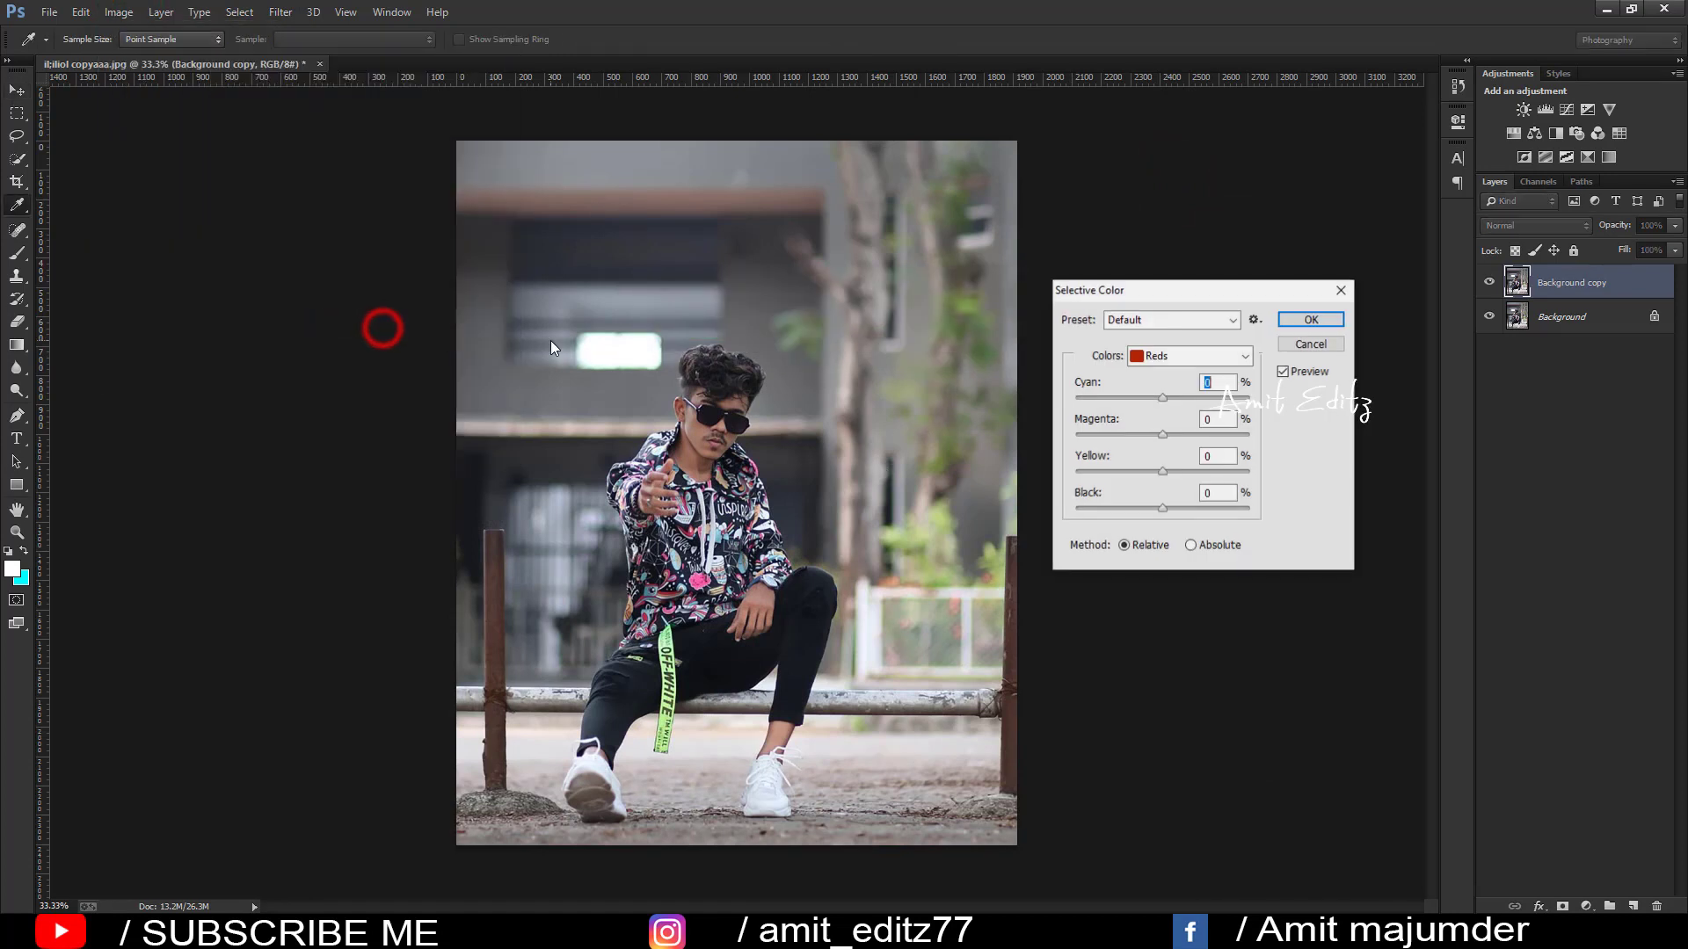
left_click(1189, 355)
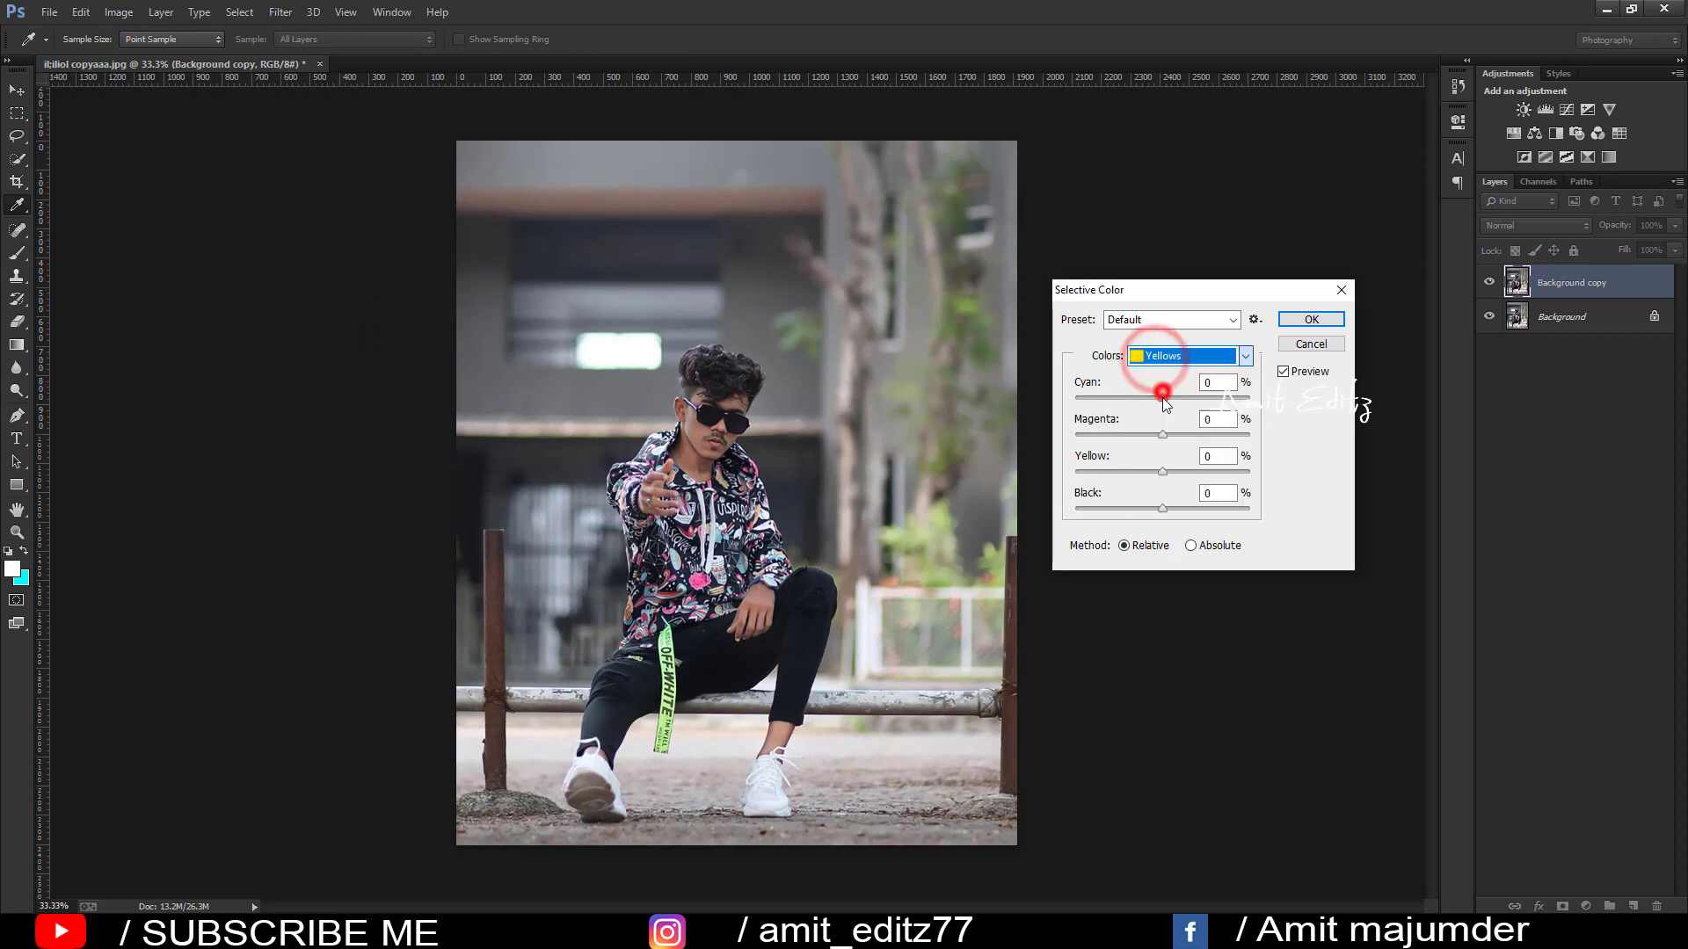
left_click_drag(1162, 434, 1264, 450)
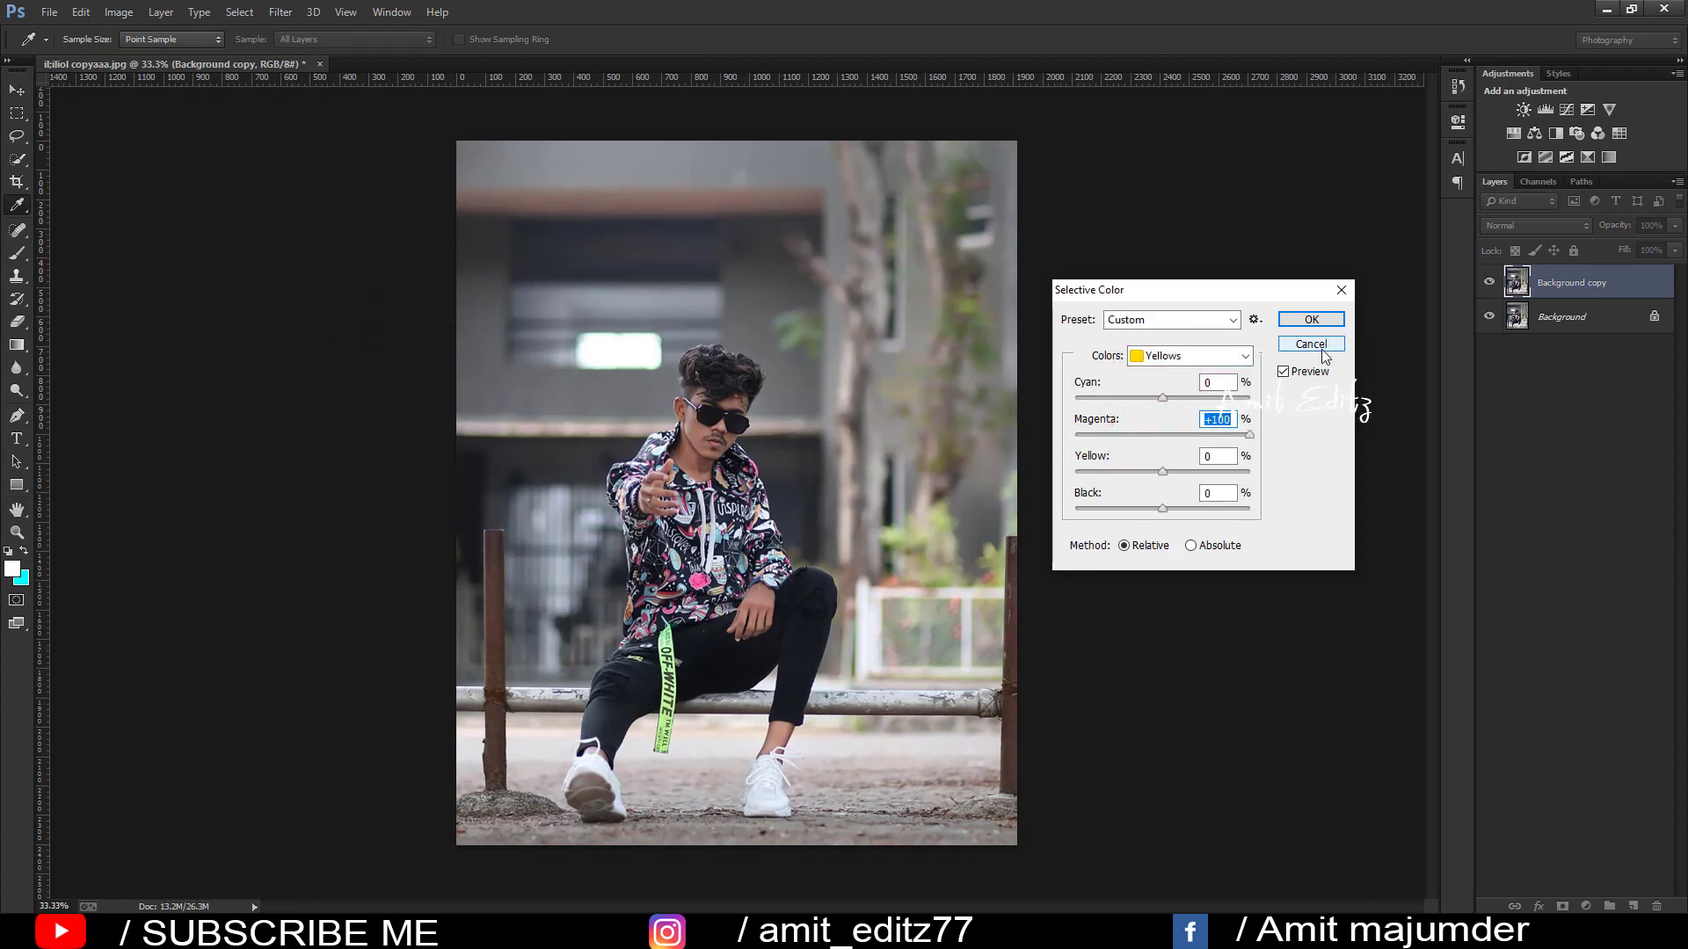
left_click_drag(1152, 435, 1038, 445)
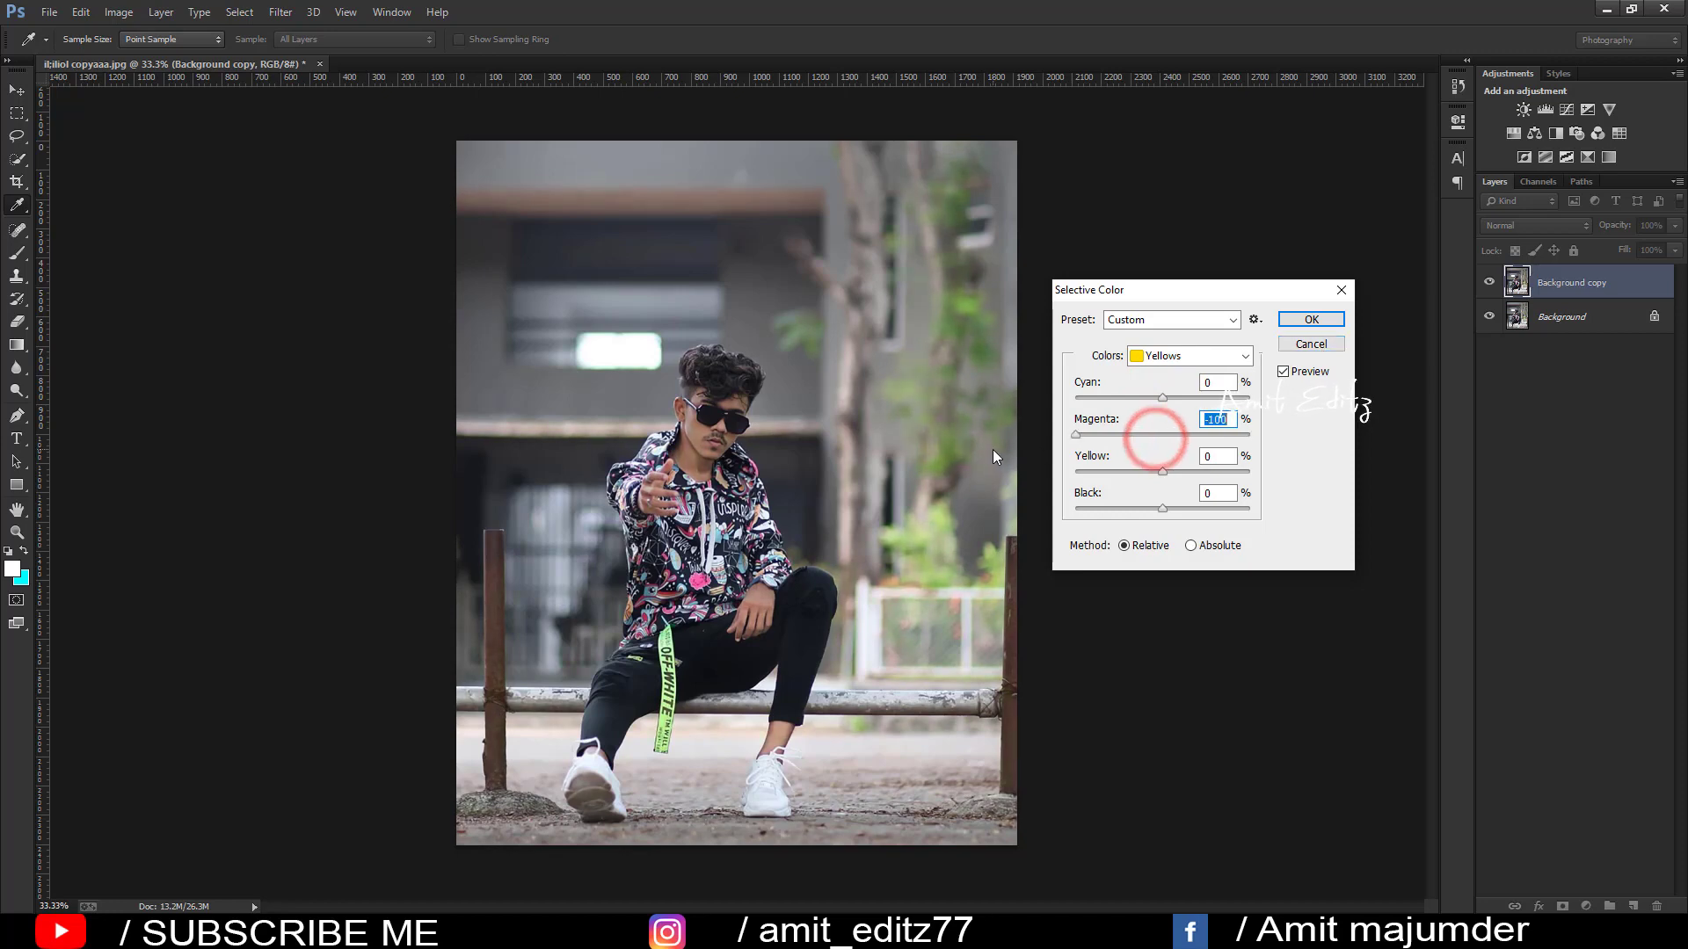
left_click_drag(1154, 473, 1076, 475)
left_click_drag(1162, 508, 1054, 522)
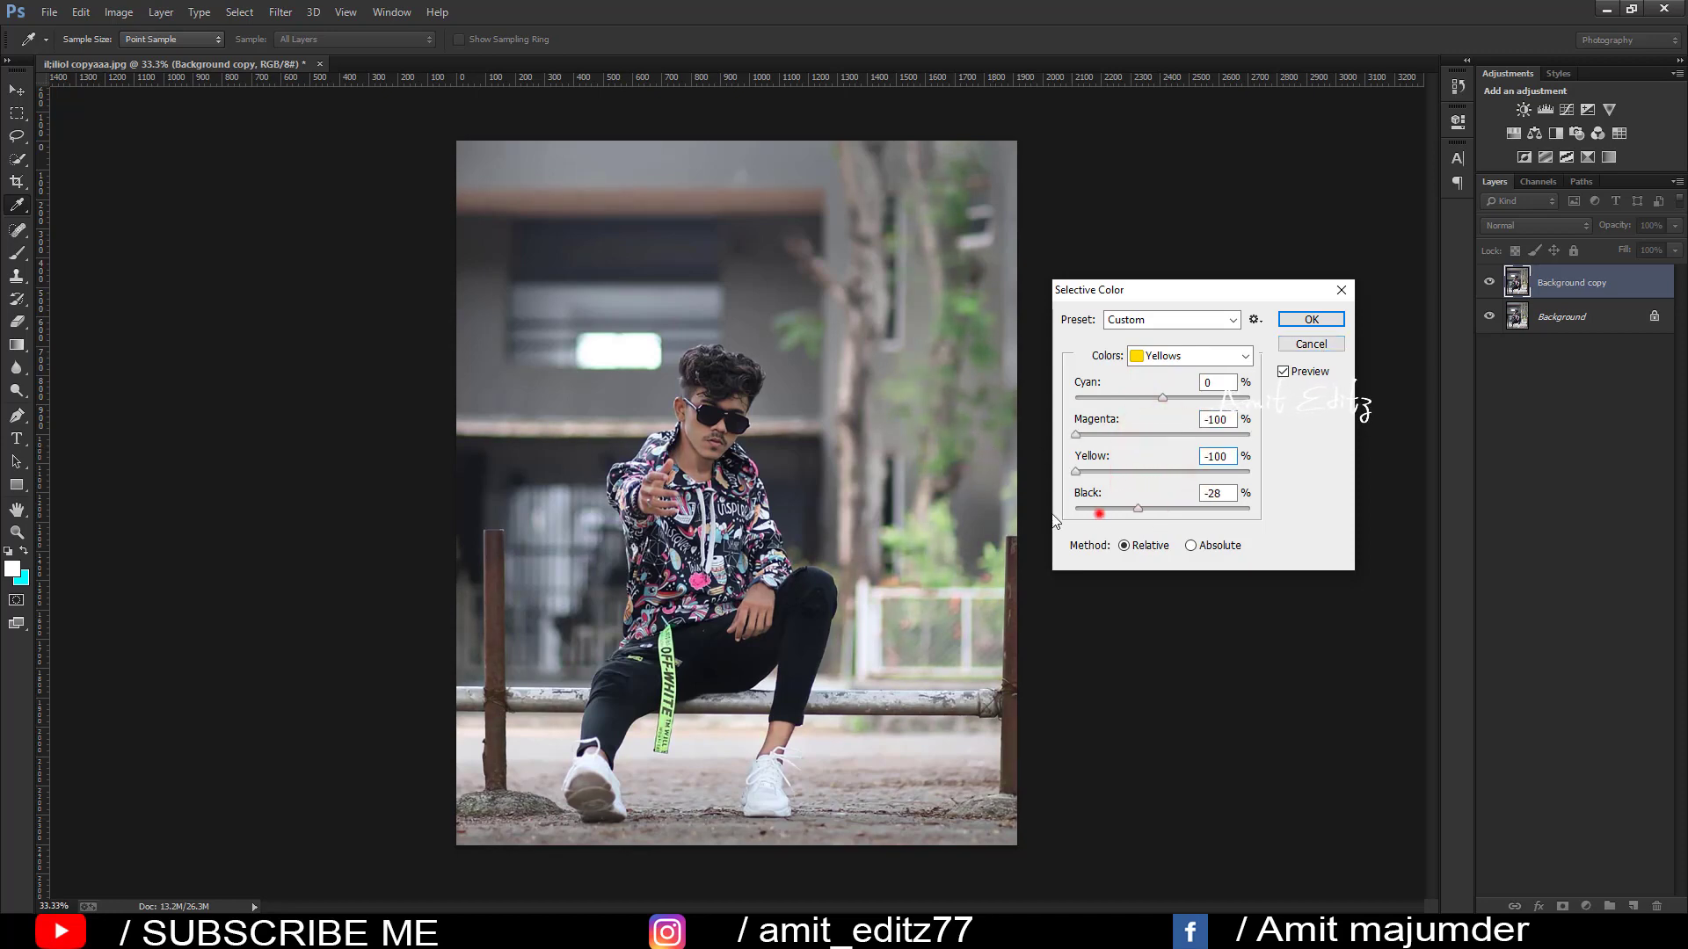
left_click_drag(1162, 397, 983, 396)
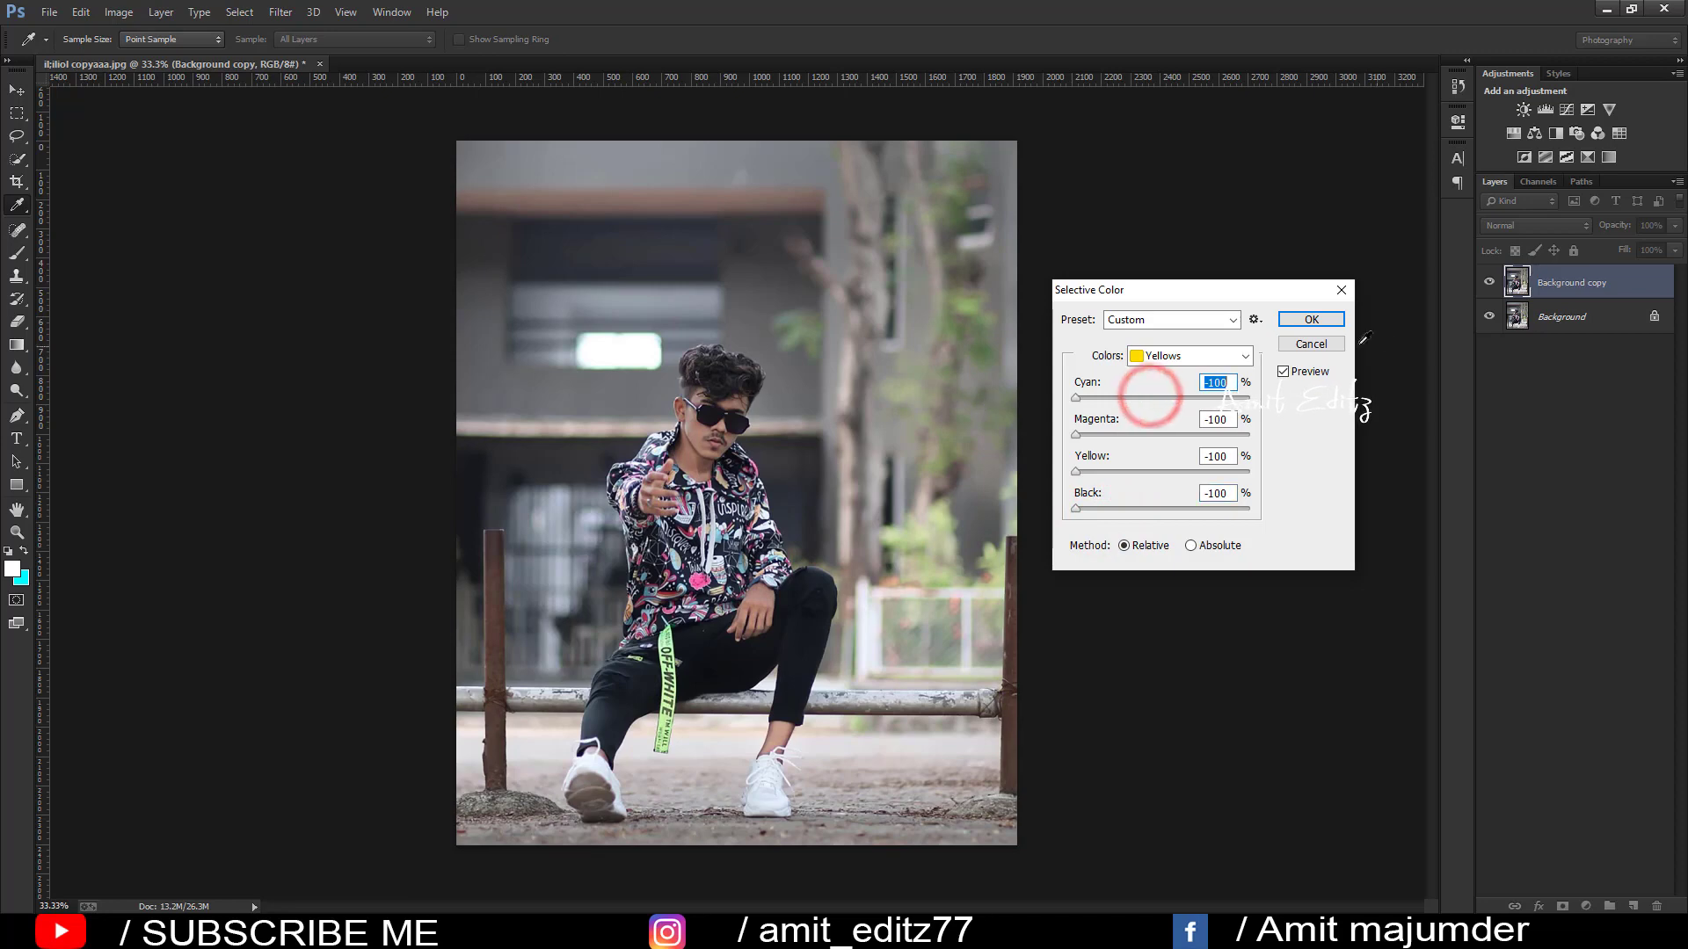
left_click(1326, 343)
Open the Camera Raw Filter and drop Yellows and Greens saturation to -100 in HSL.
key("v")
left_click(280, 12)
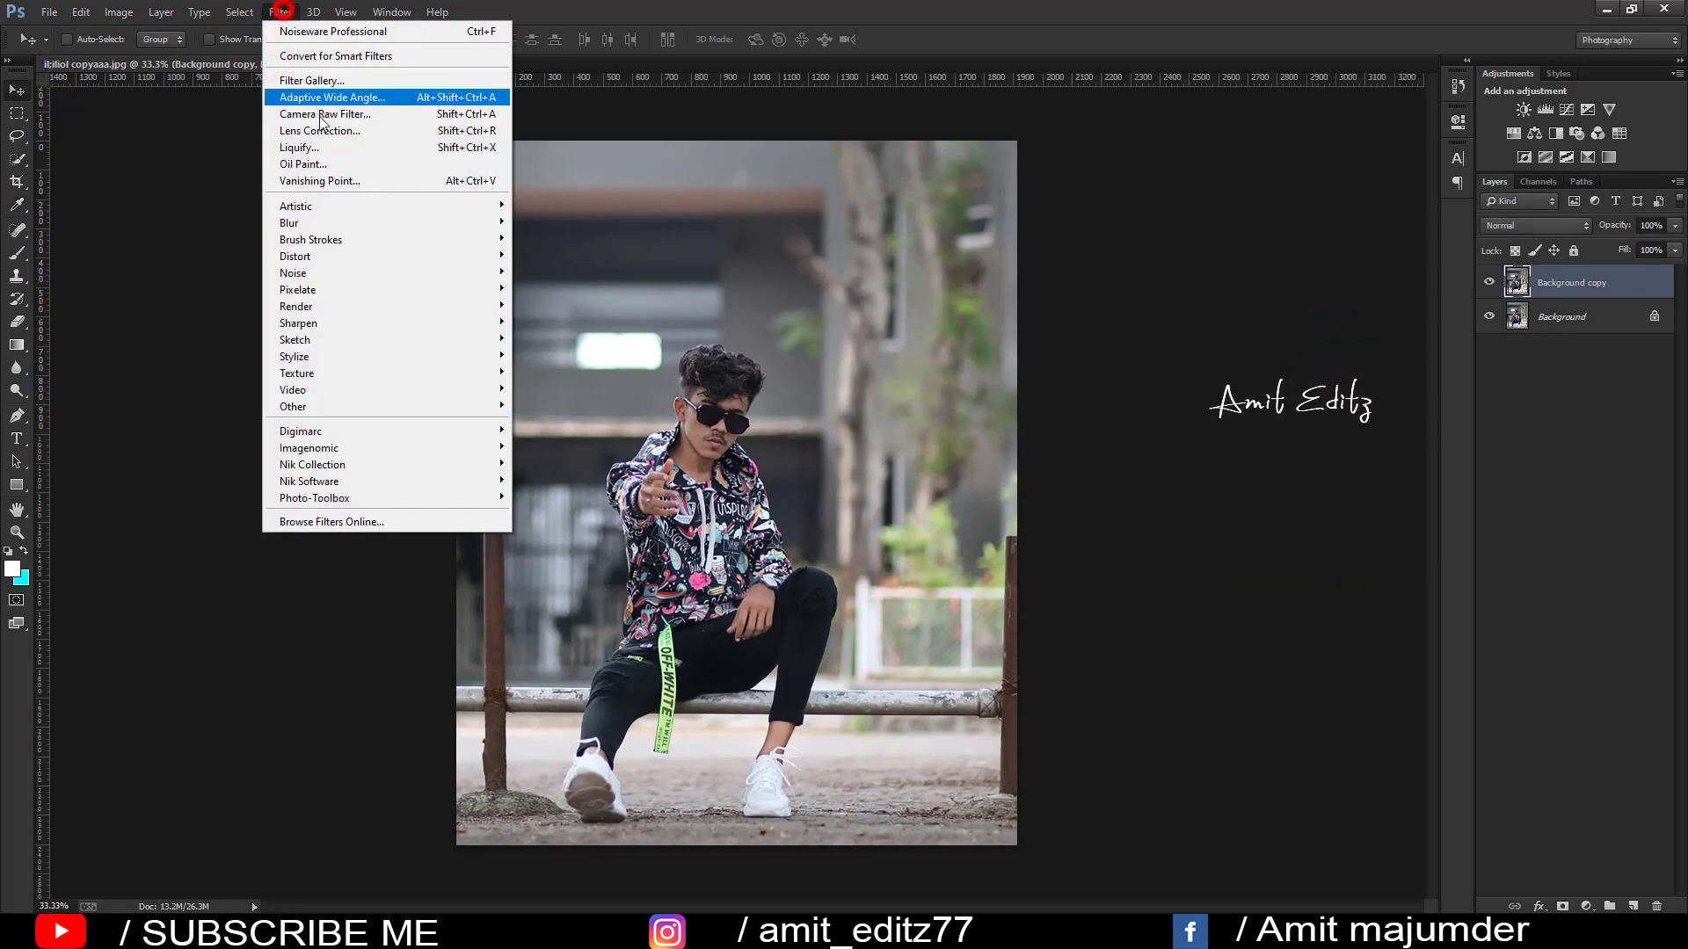
left_click(325, 115)
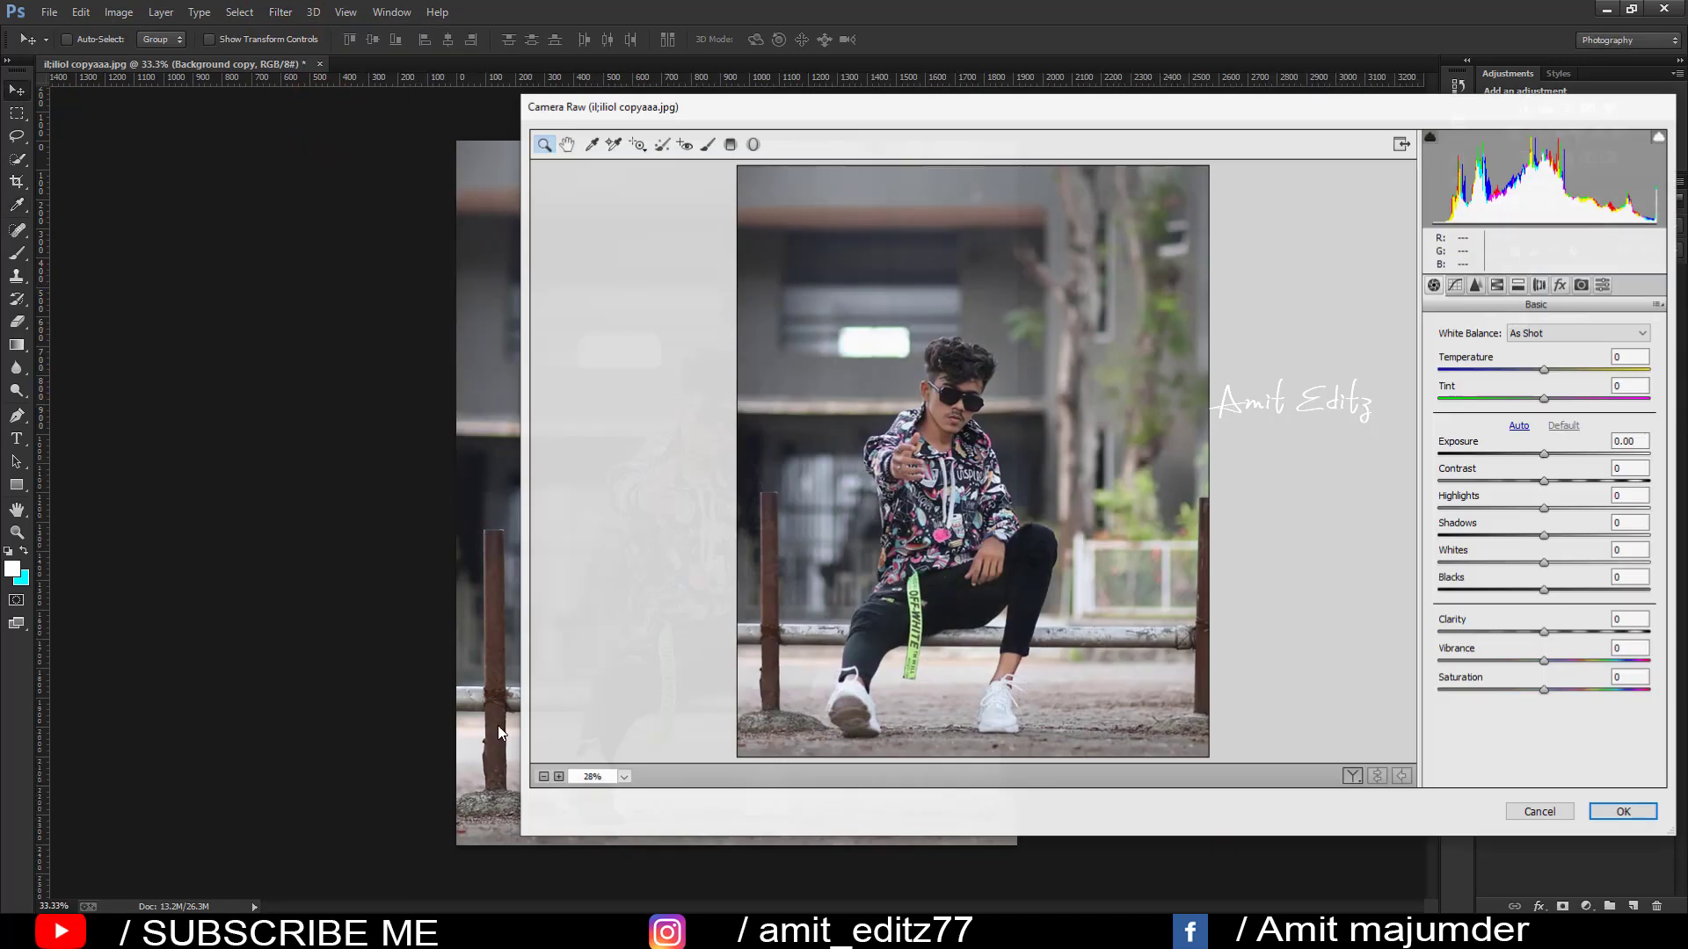
left_click_drag(1181, 114, 913, 118)
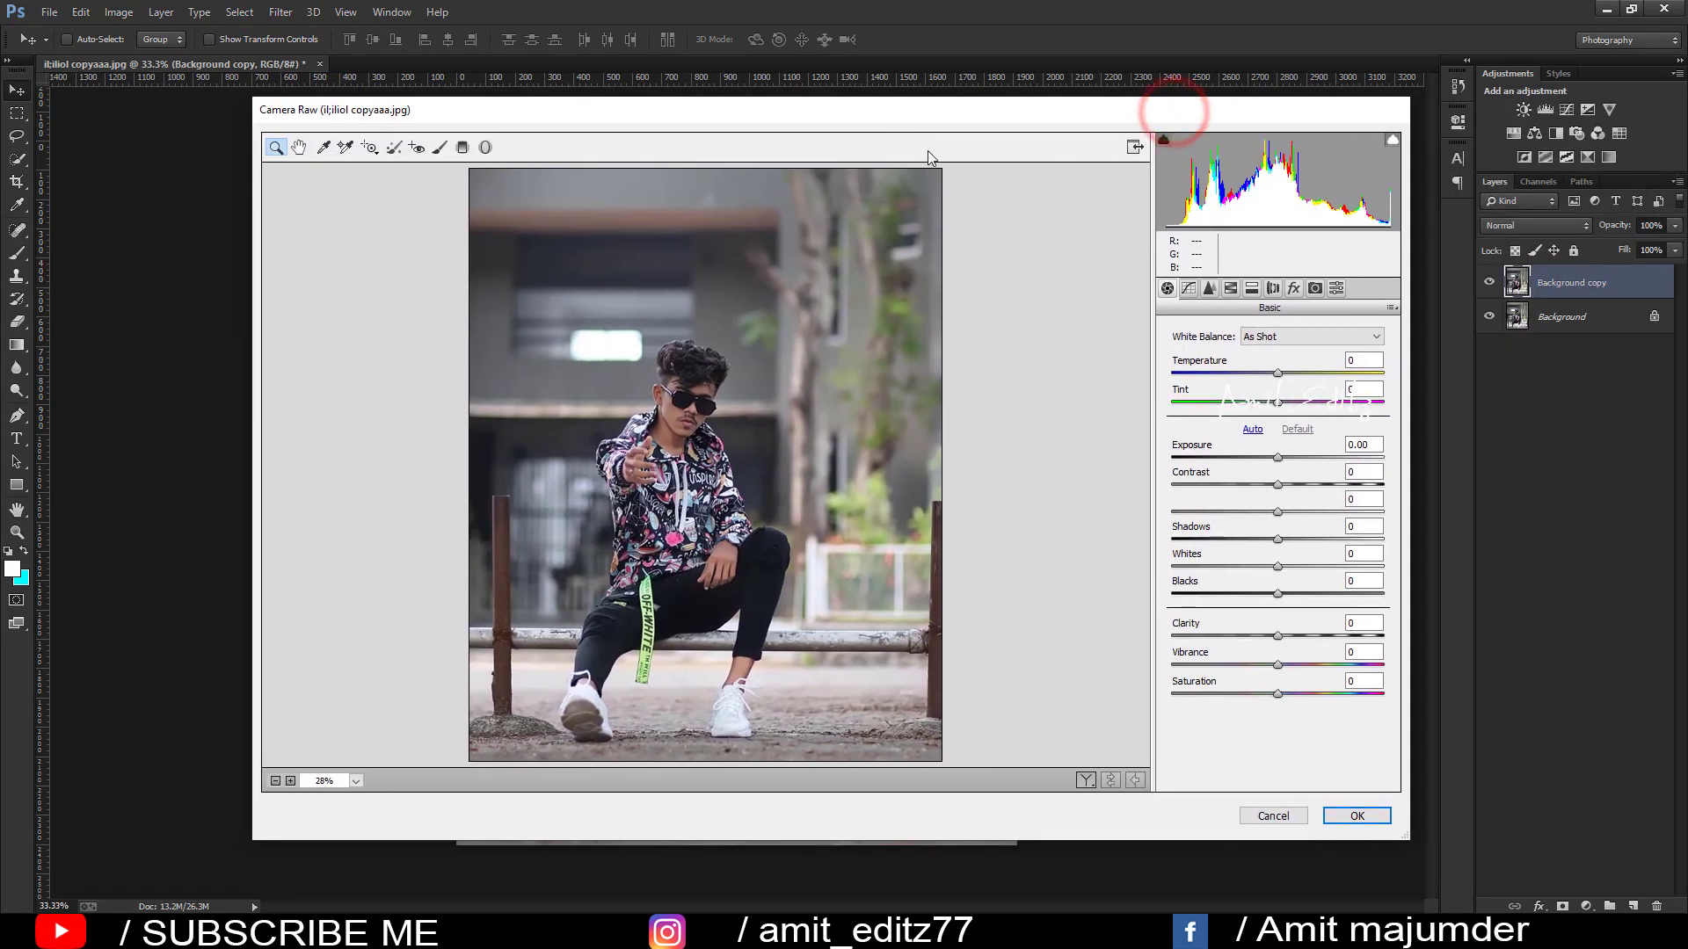
left_click(1232, 290)
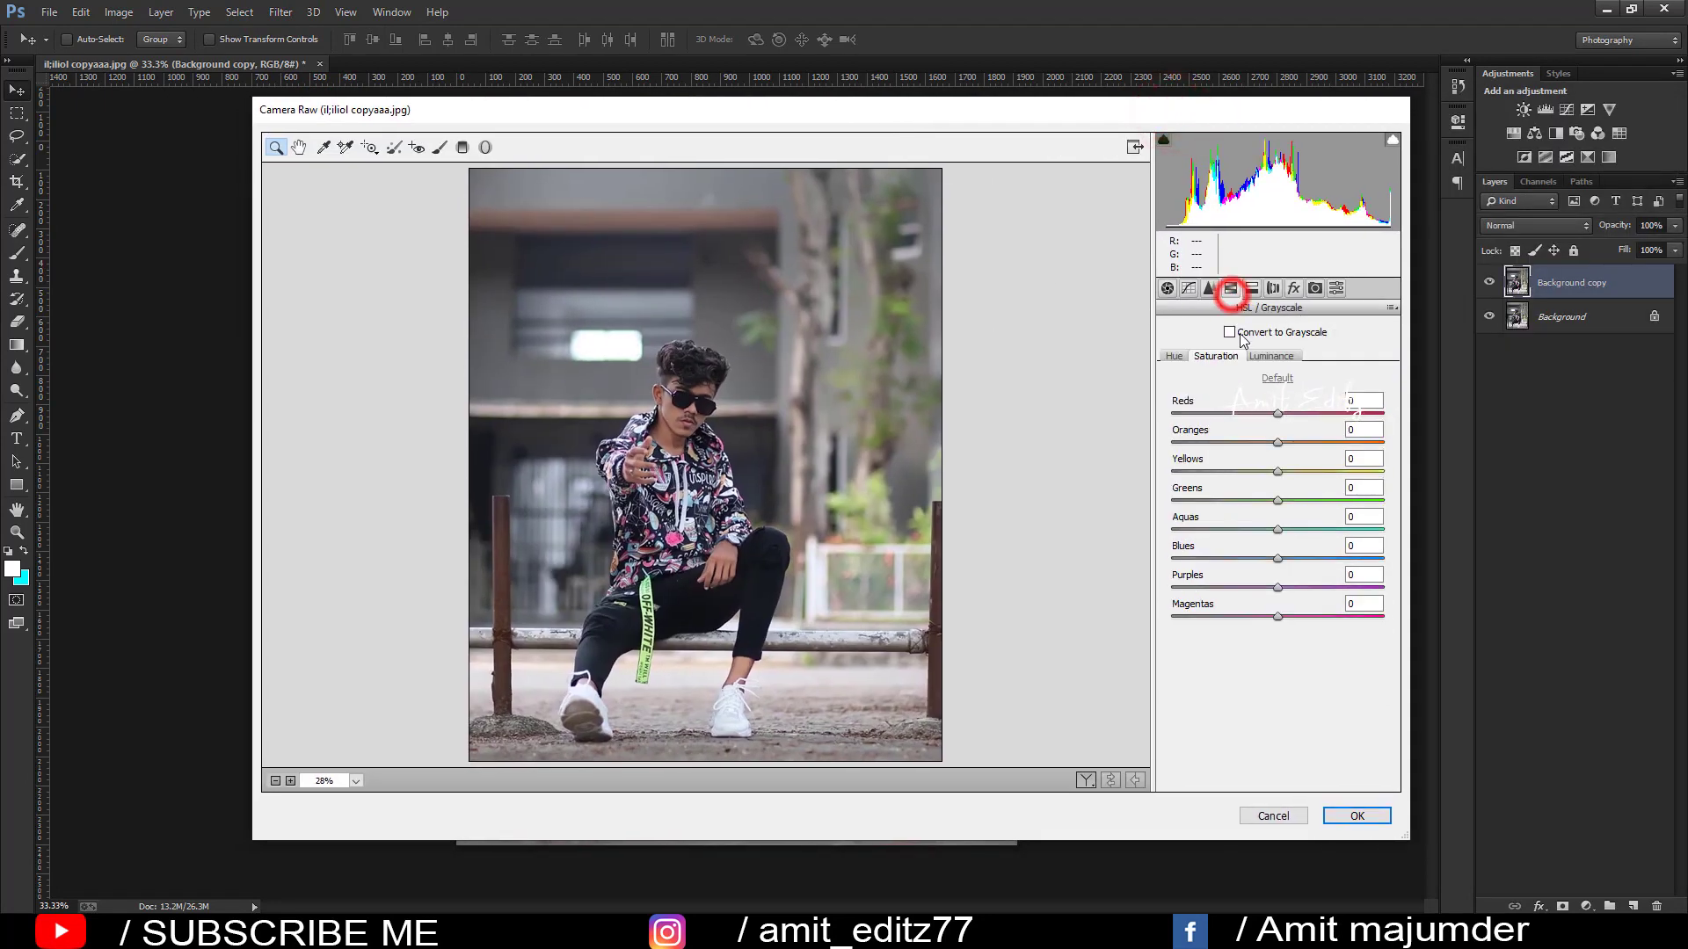
left_click(1277, 471)
left_click_drag(1276, 471, 1172, 471)
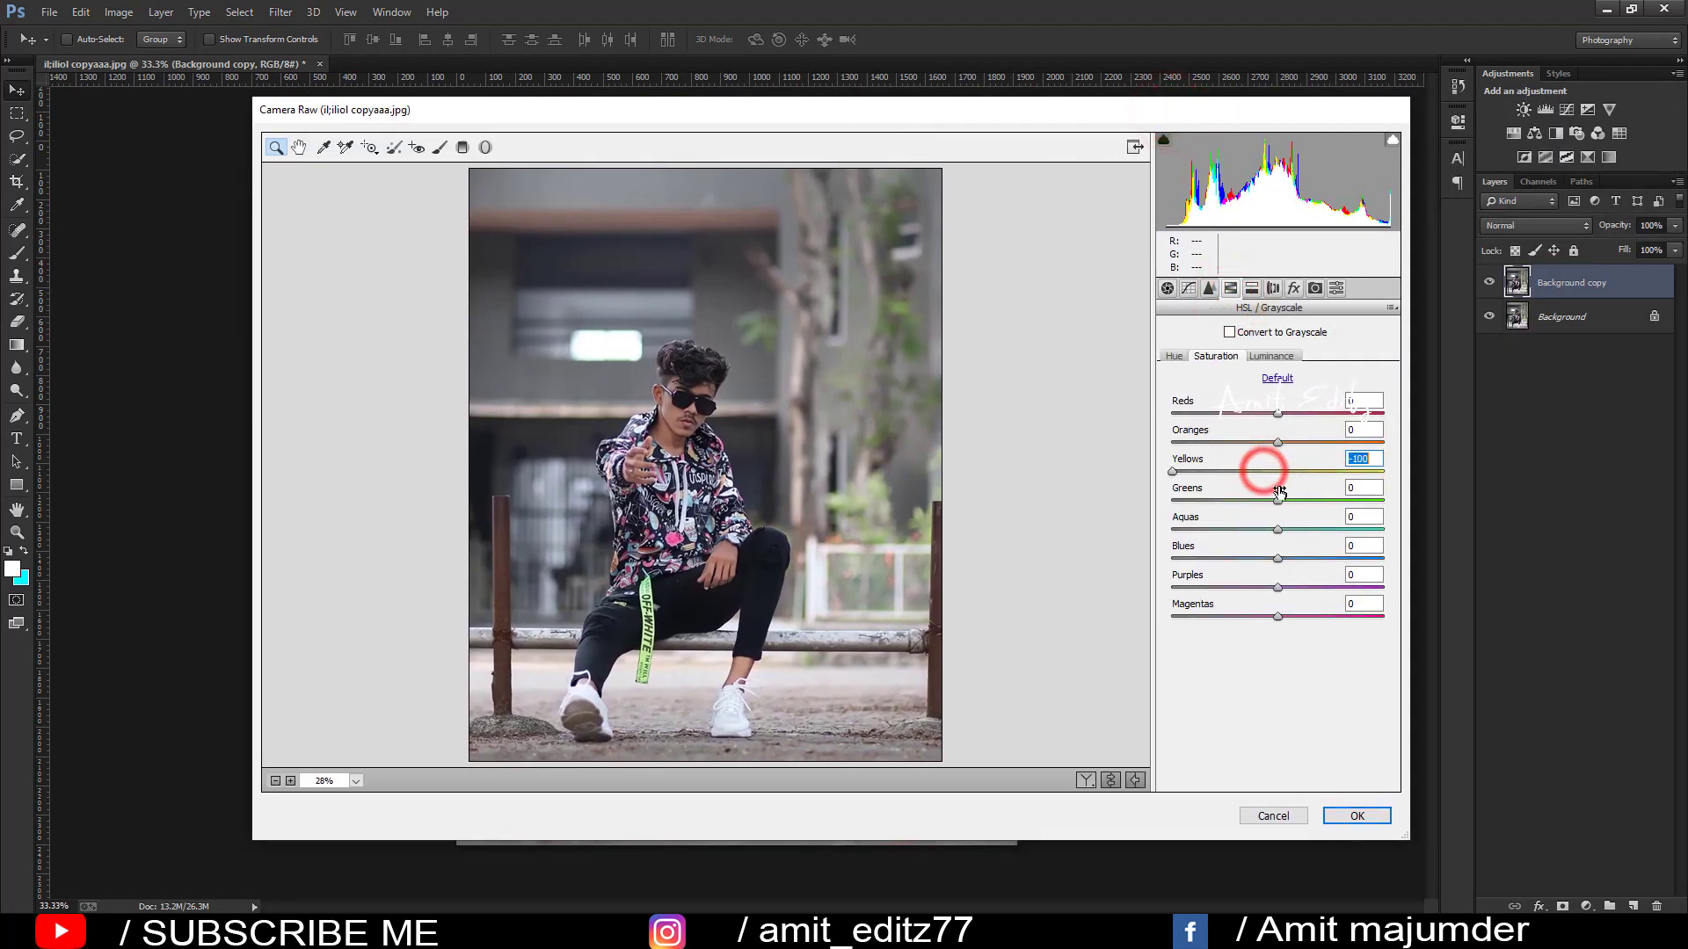
left_click_drag(1277, 501, 1115, 497)
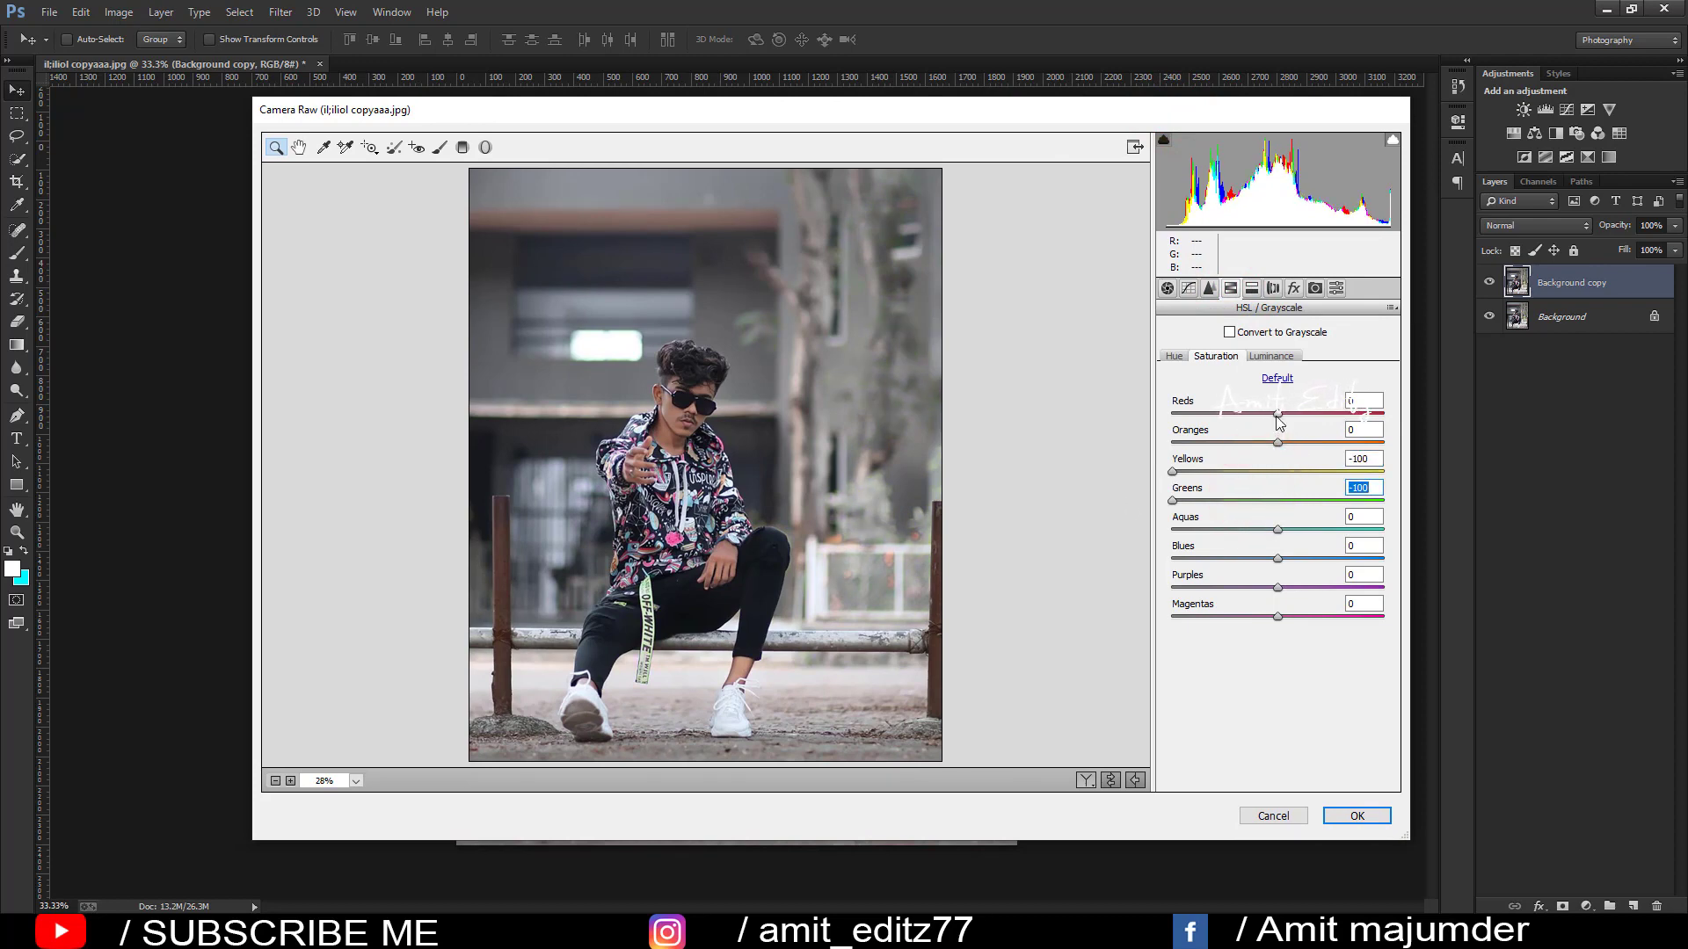
Darken Yellows luminance to -33 and return the Yellows and Greens hue to 0.
left_click(1271, 356)
left_click_drag(1278, 471, 1201, 501)
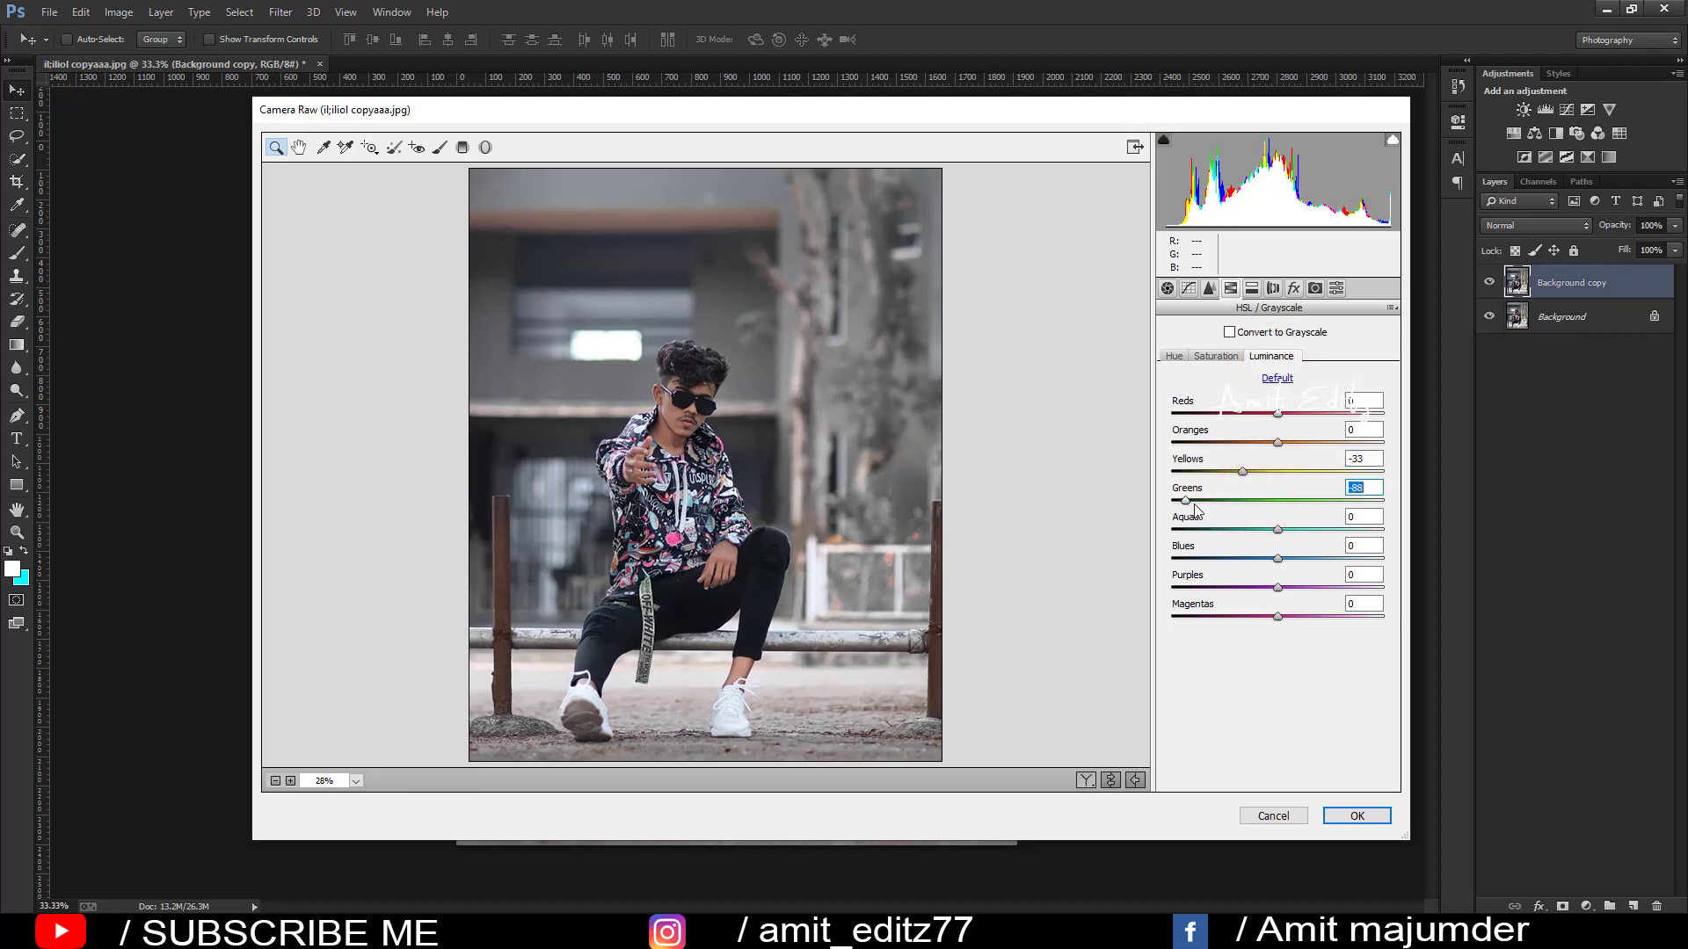
left_click(1174, 358)
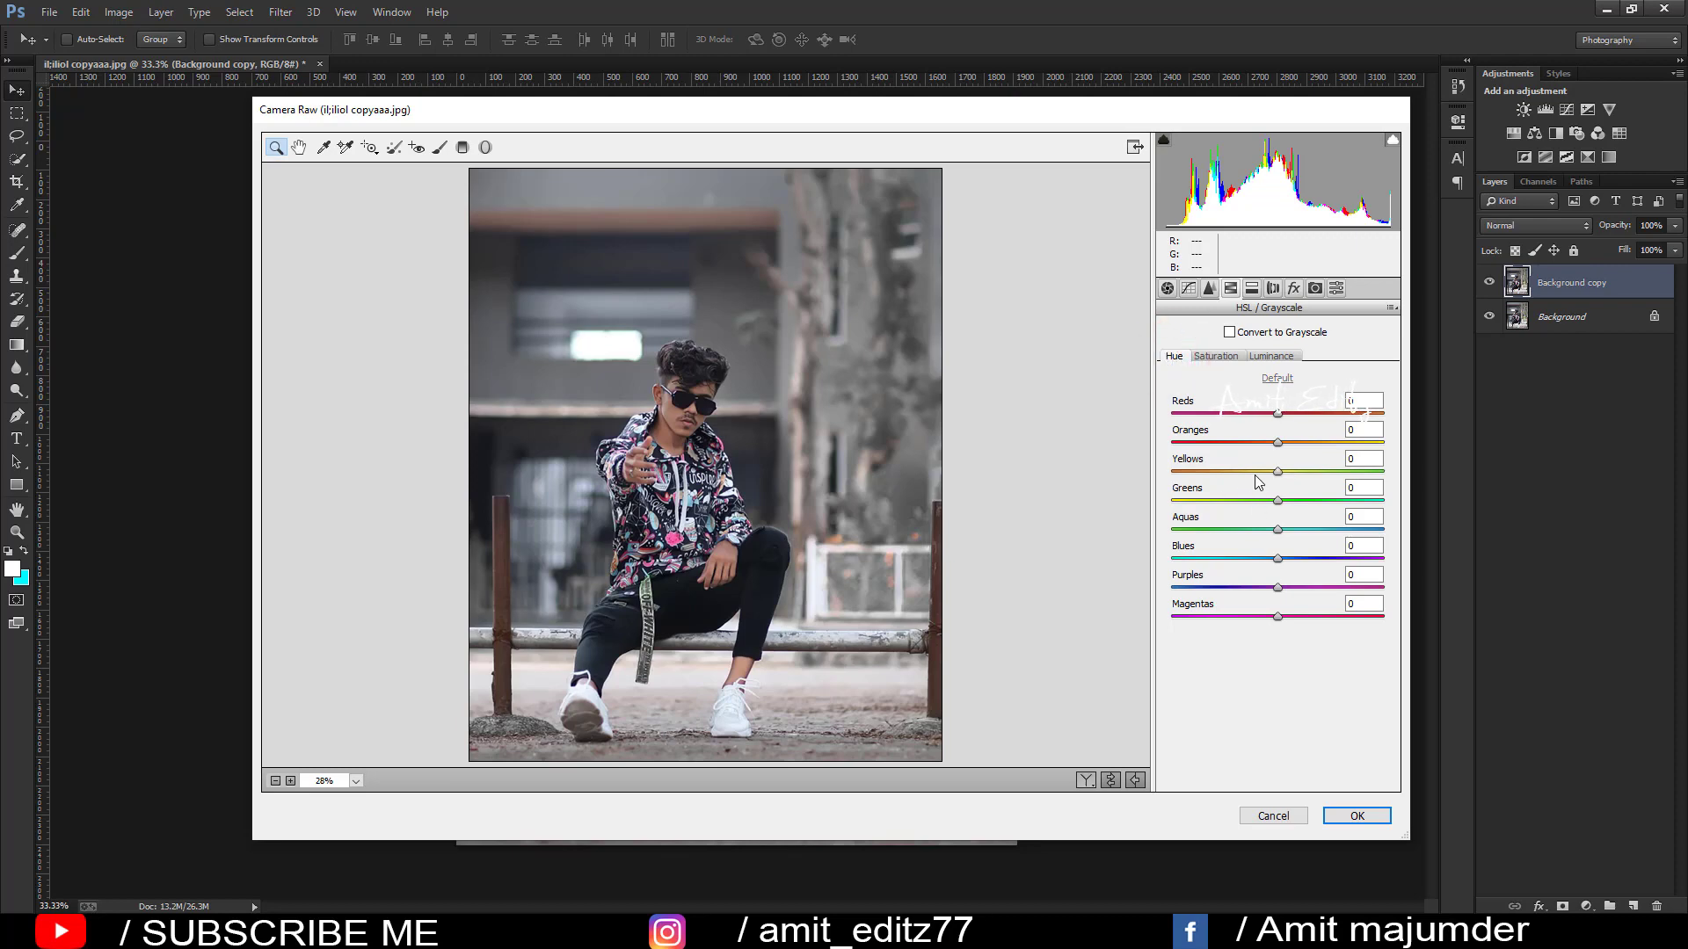
left_click_drag(1443, 462, 1084, 466)
left_click_drag(1294, 497, 1389, 500)
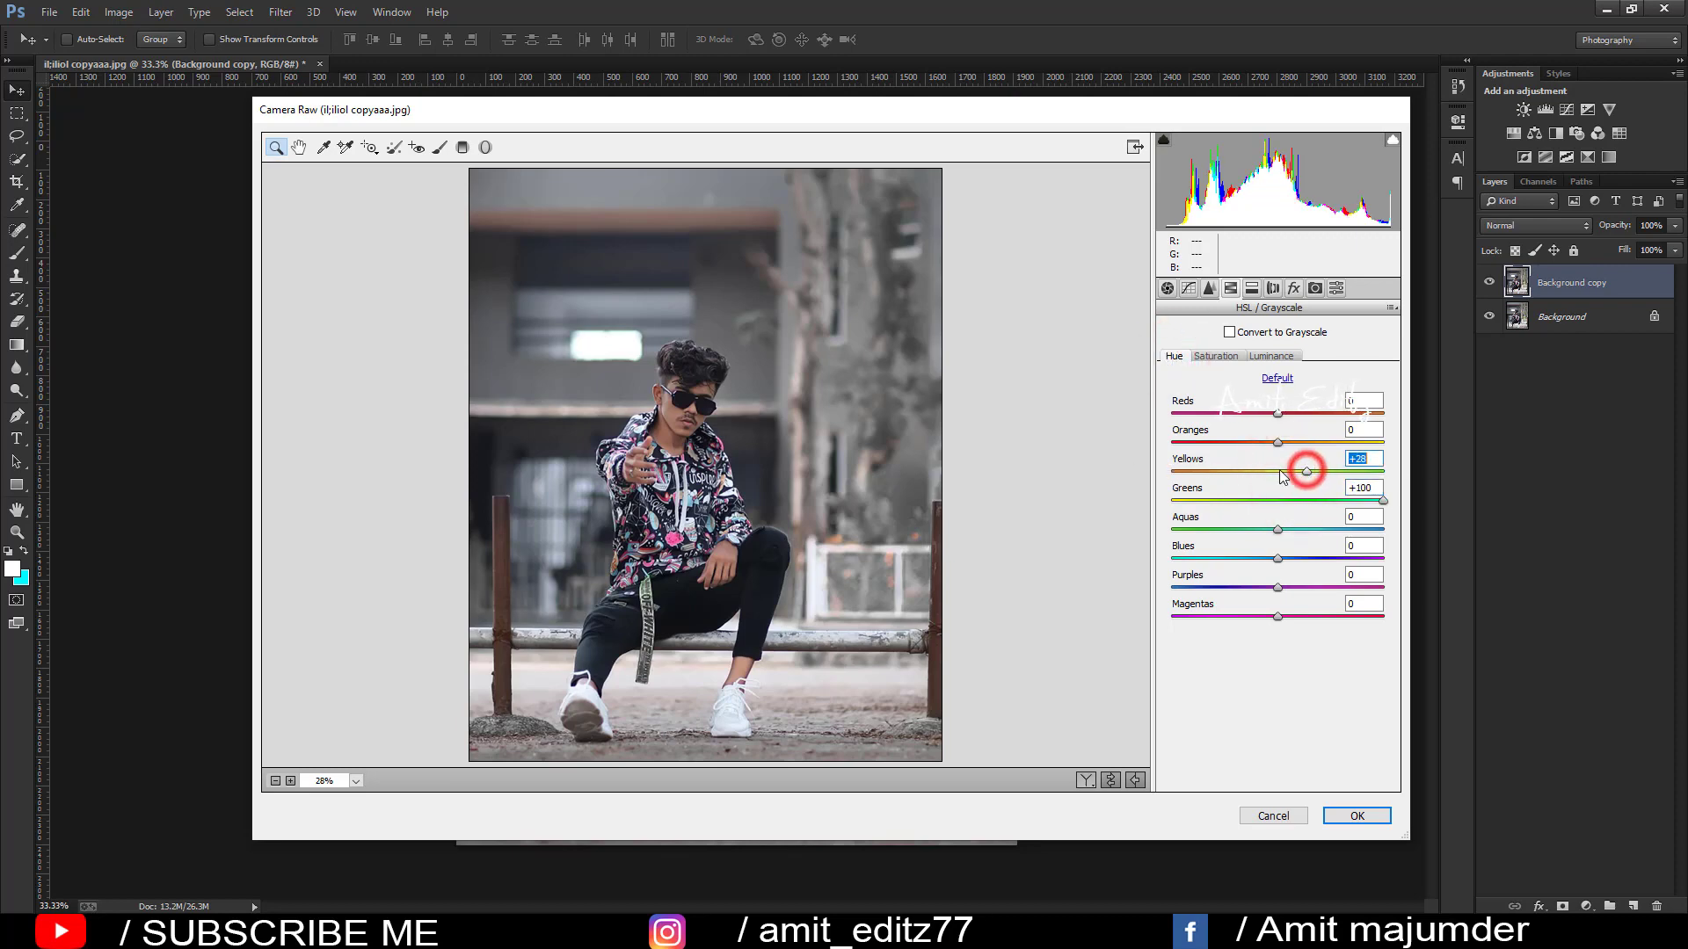
left_click_drag(1282, 475, 1283, 512)
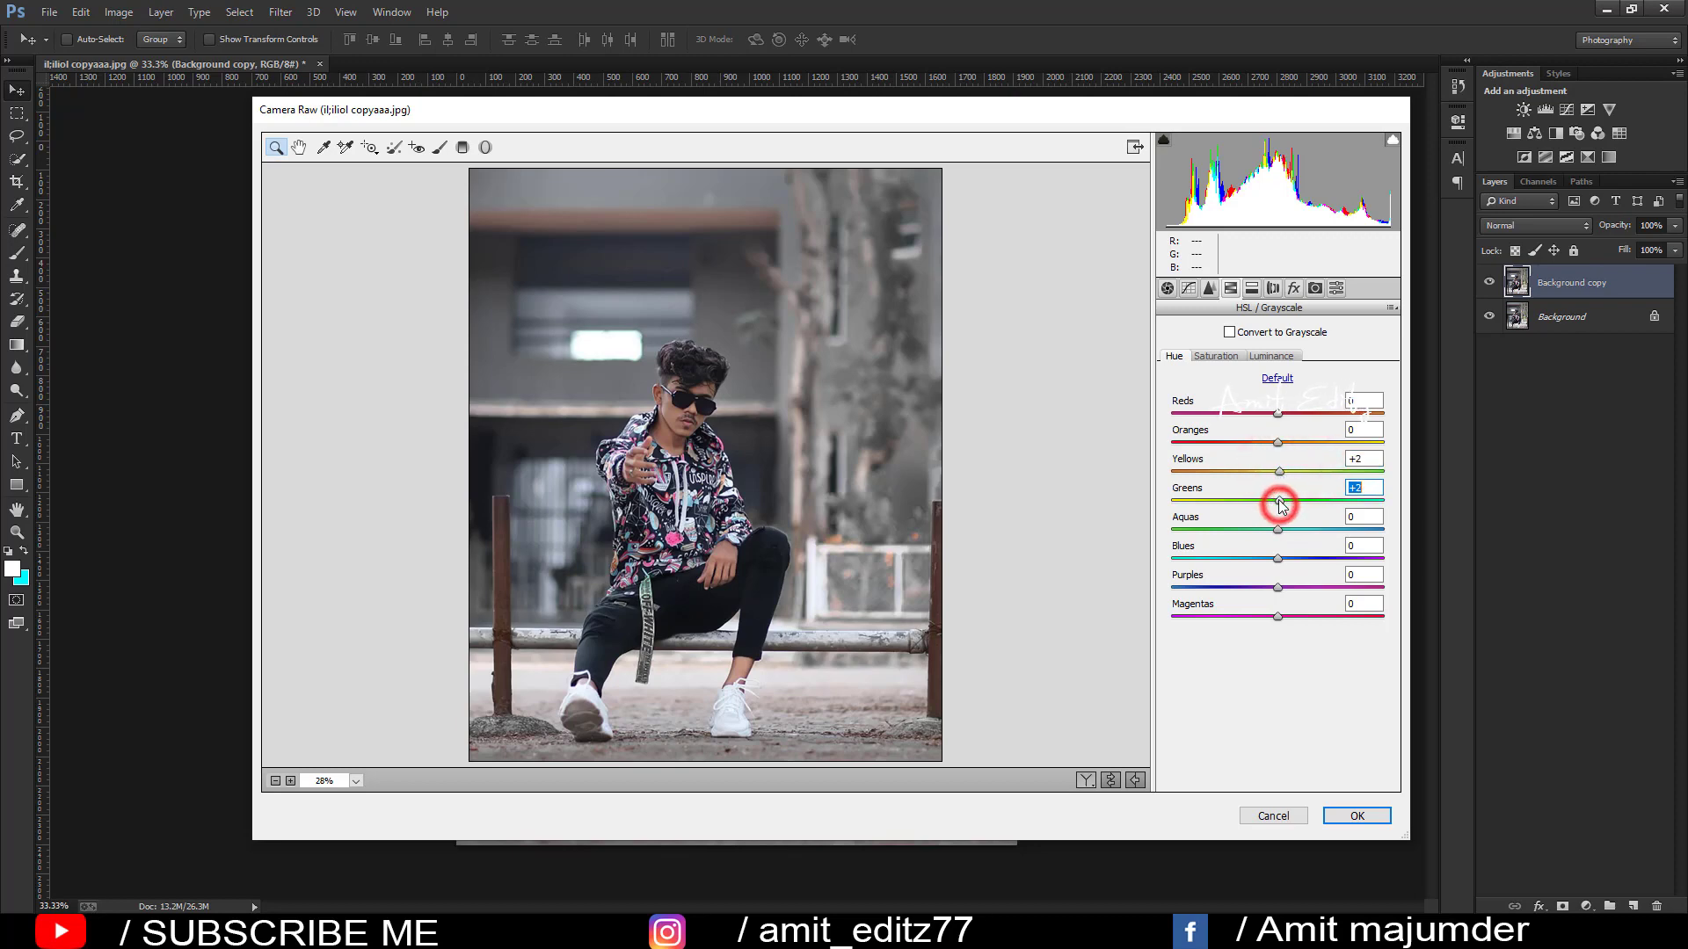
double_click(1360, 488)
type("0")
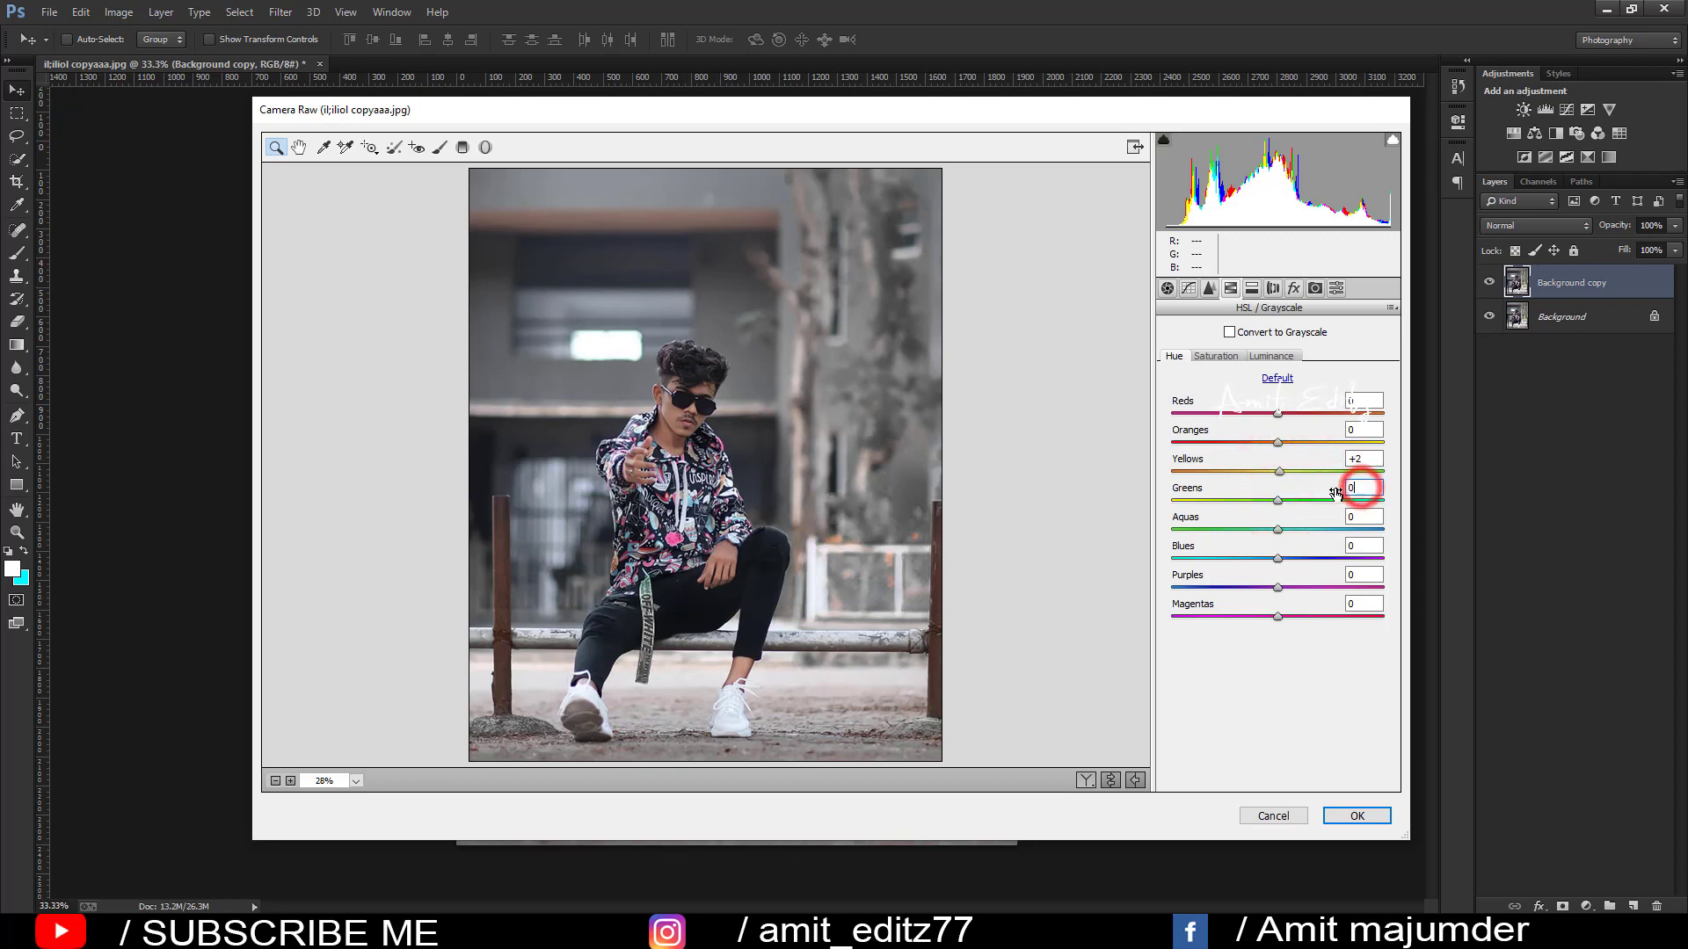
double_click(1360, 458)
Set Contrast +43, Shadows -100, Blacks +100, Clarity +14, Vibrance +16, Saturation +28, Temperature 0.
type("0")
left_click(1167, 289)
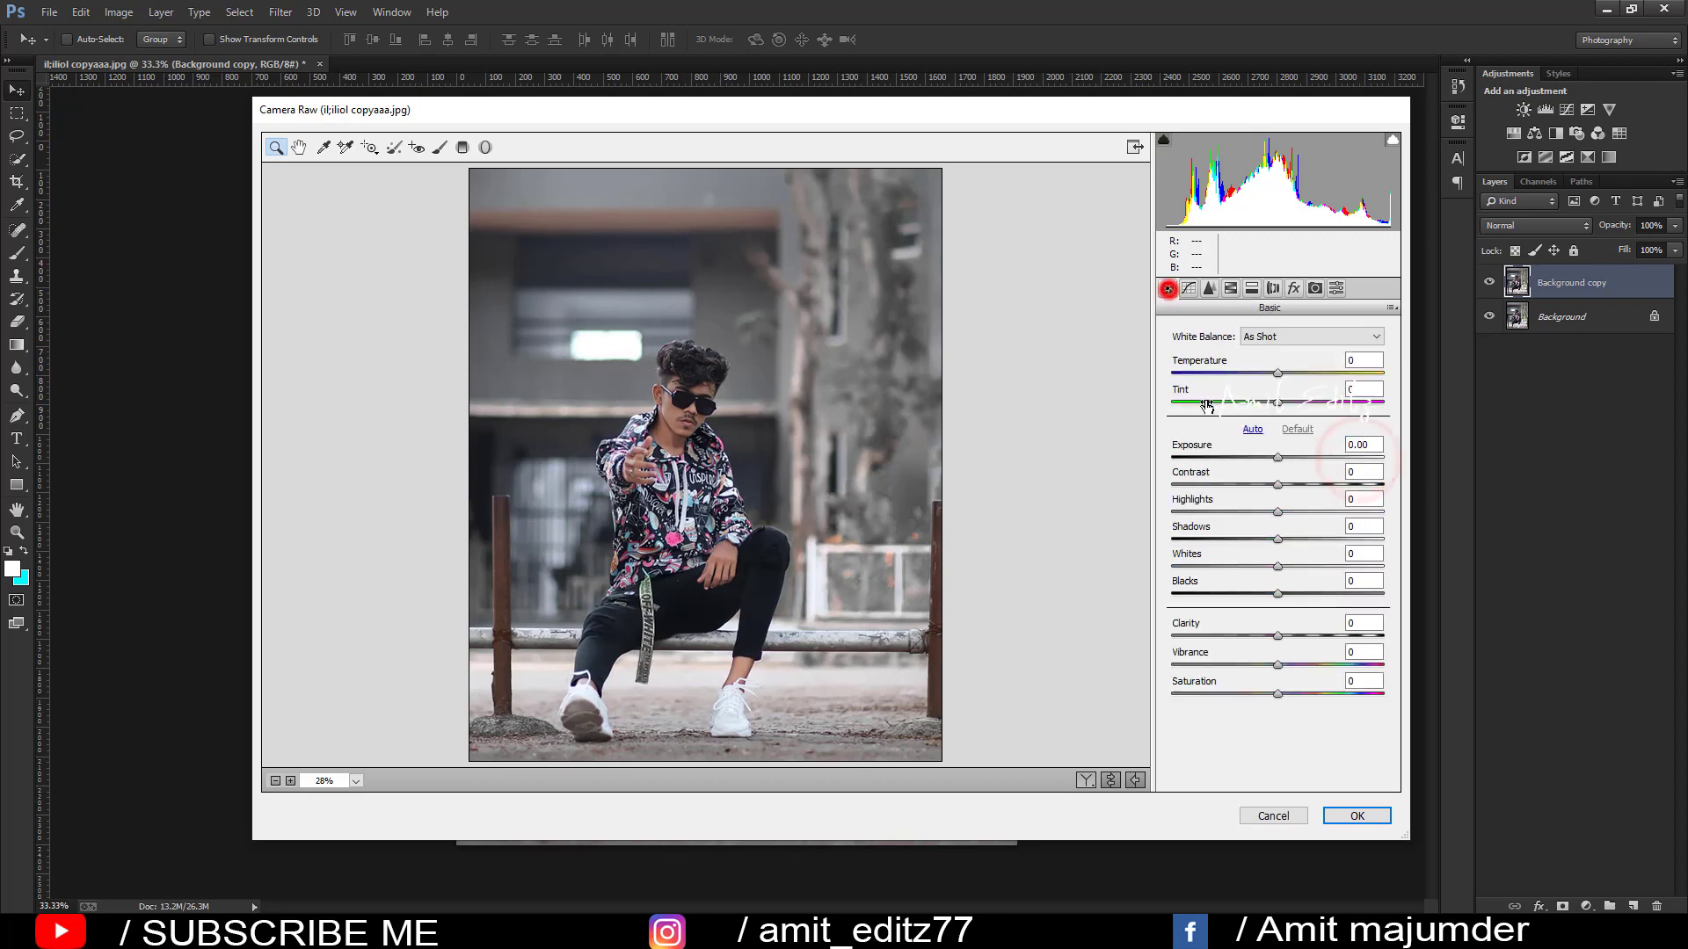
left_click_drag(1300, 483, 1323, 484)
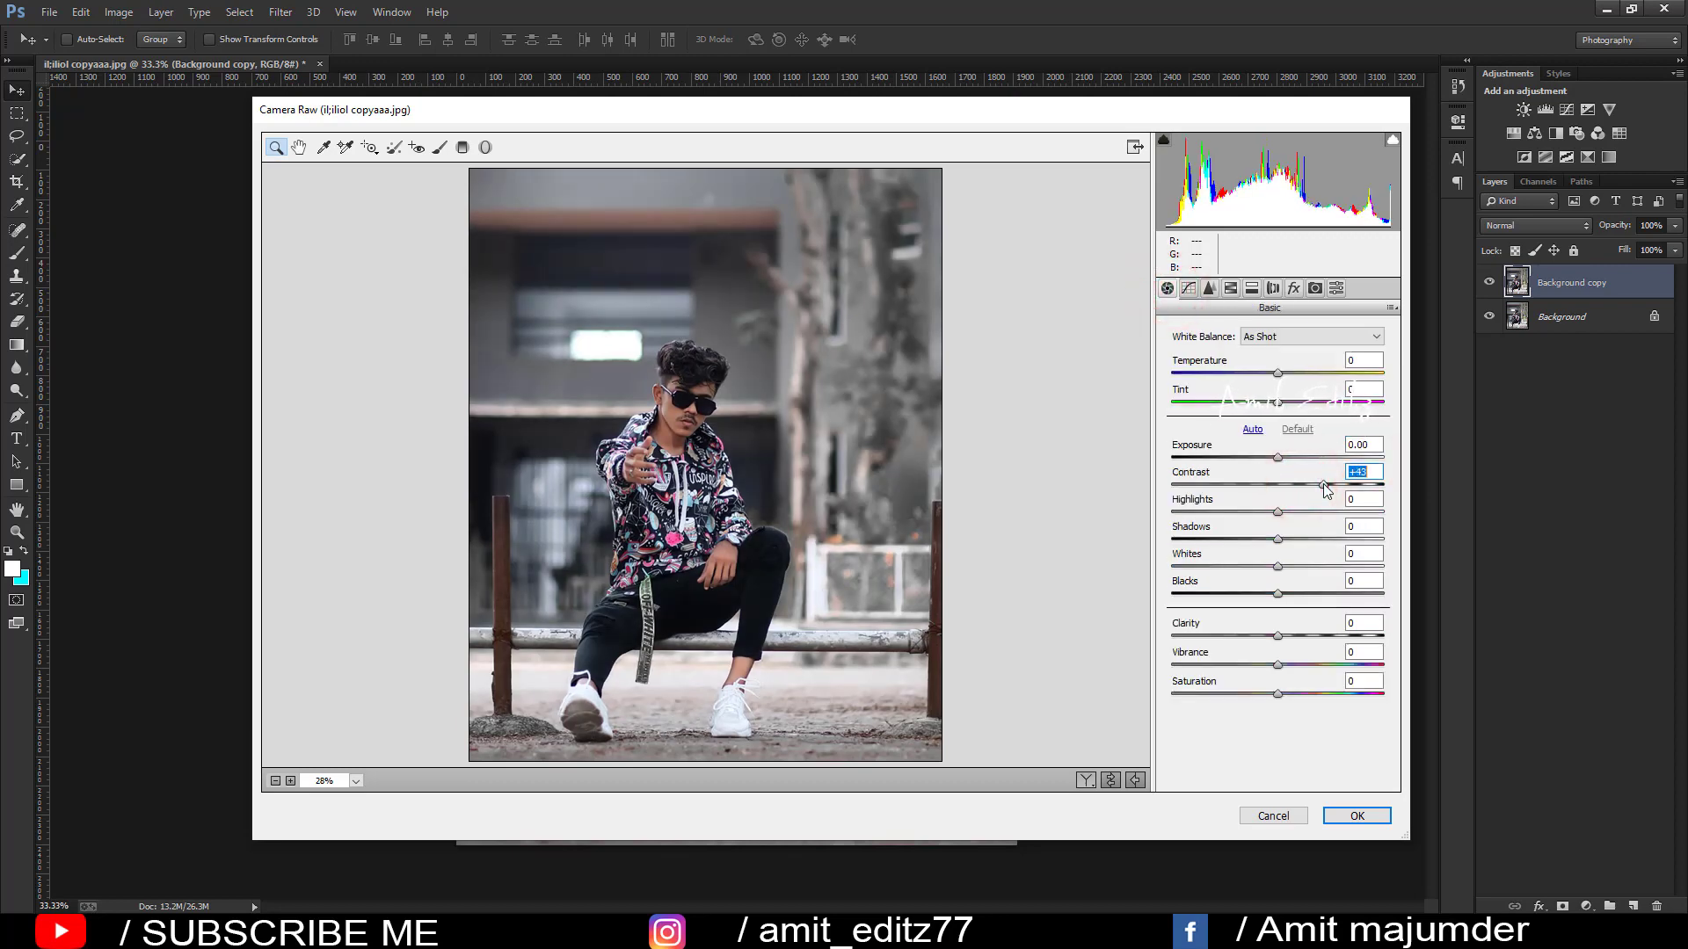
left_click_drag(1277, 539, 1146, 540)
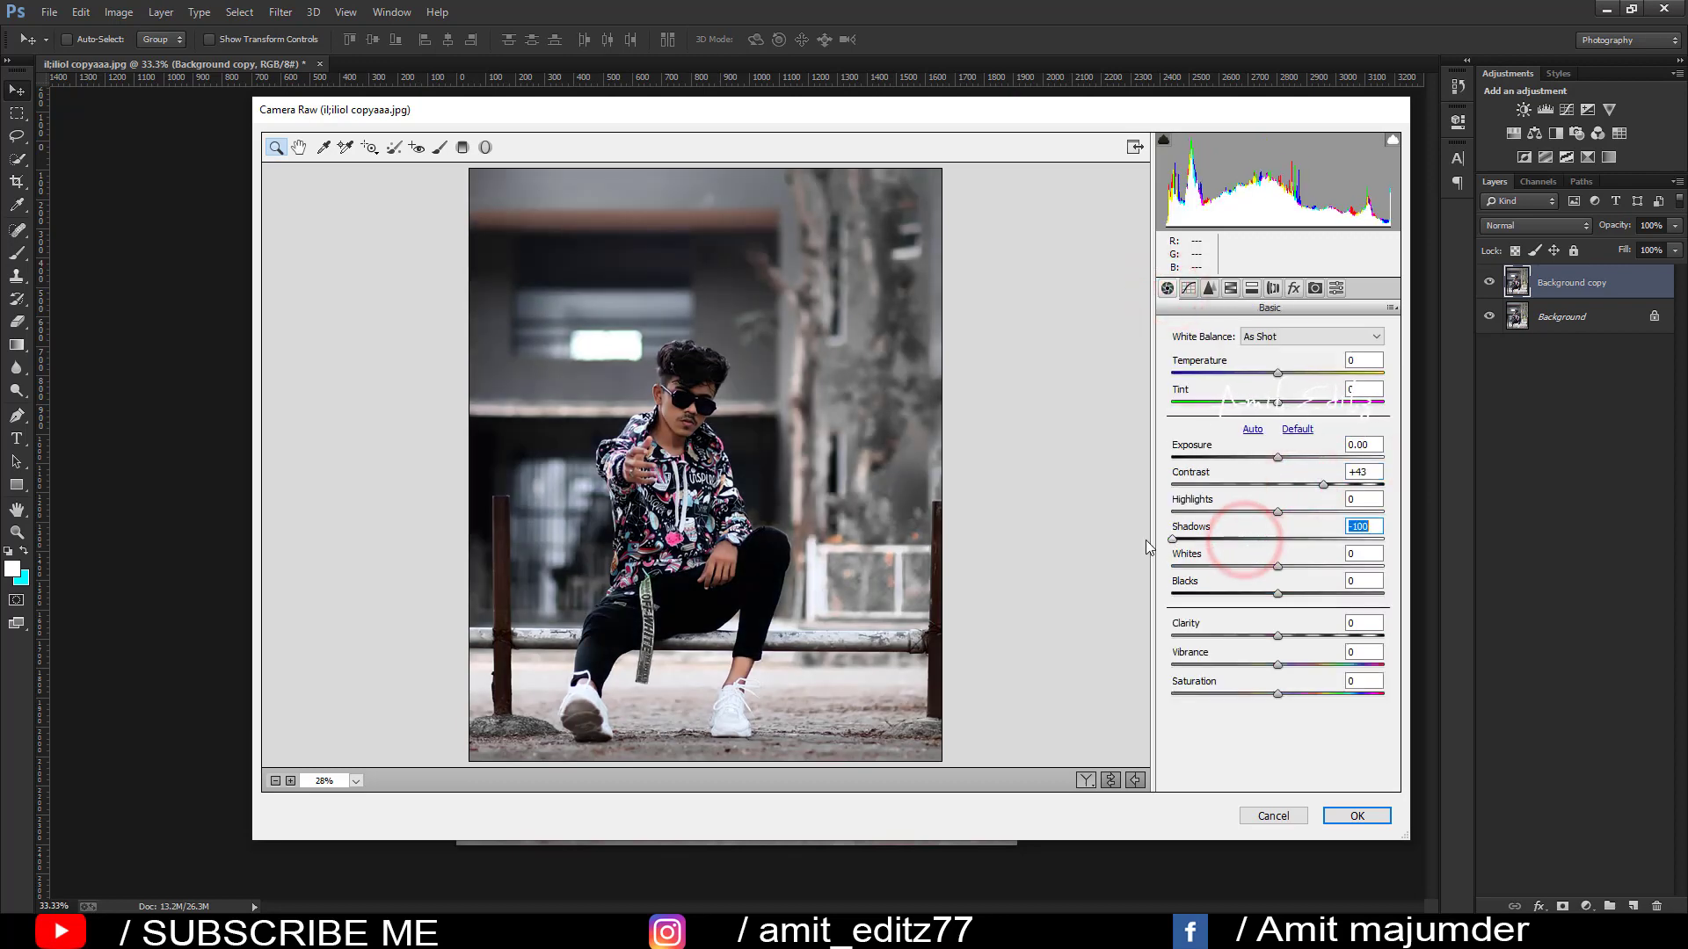
mouse_move(1278, 512)
left_mouse_down()
mouse_move(1229, 514)
mouse_move(1274, 511)
mouse_move(1353, 567)
mouse_move(1281, 566)
mouse_move(1384, 595)
left_mouse_up()
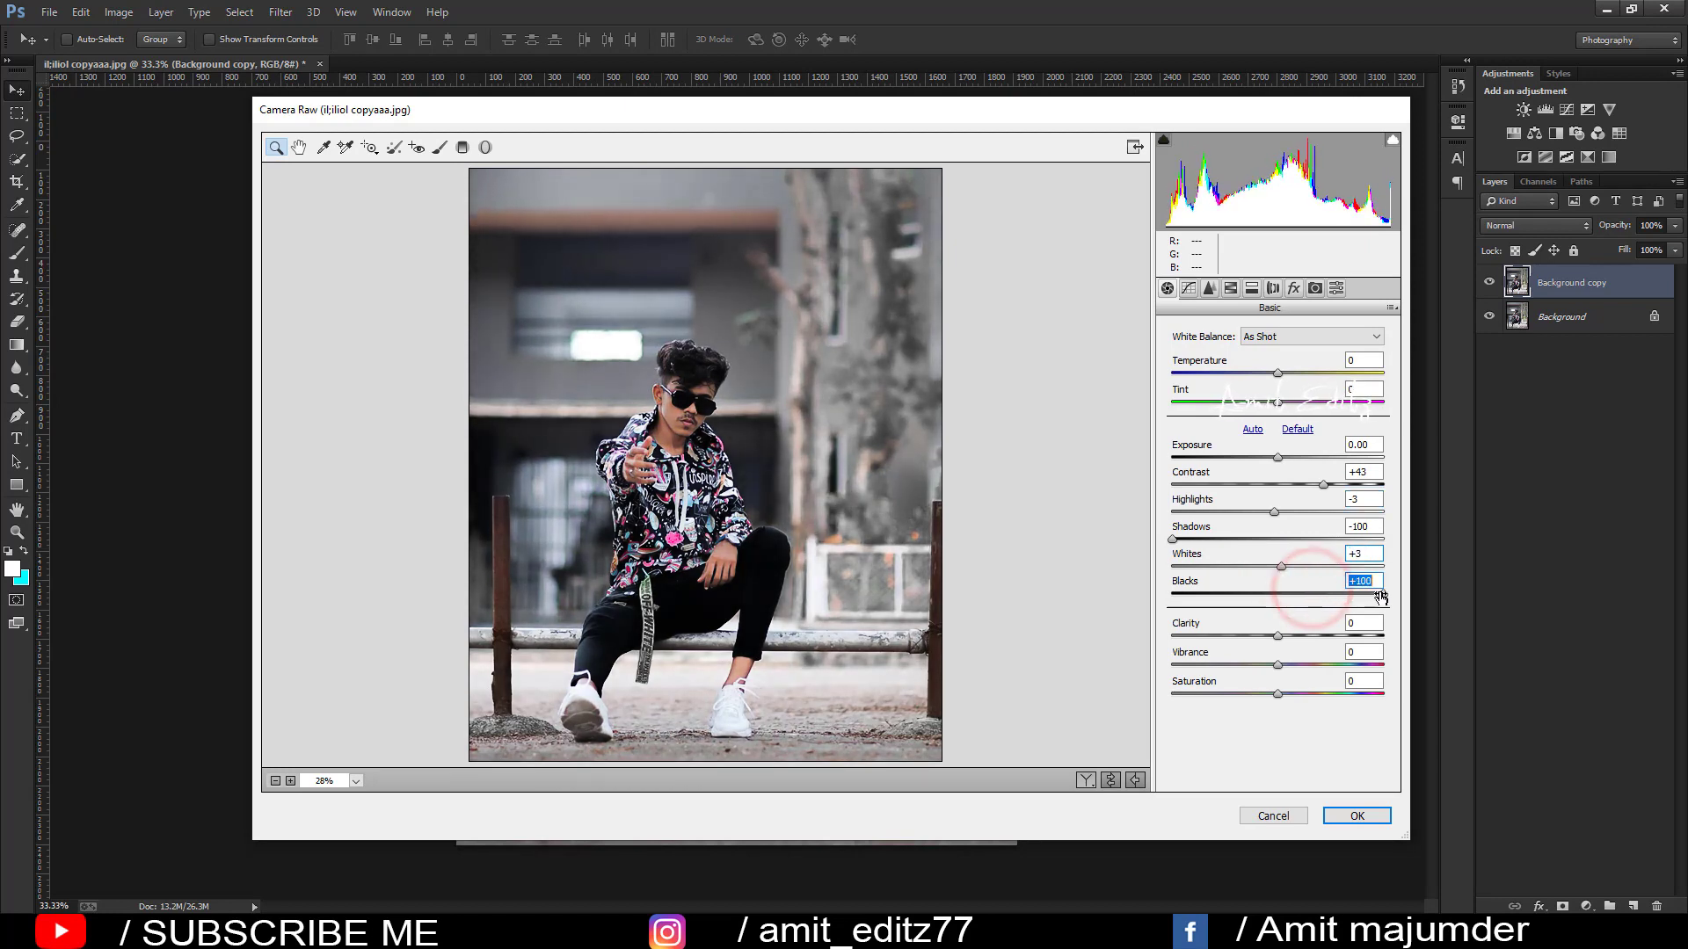
mouse_move(1278, 636)
left_mouse_down()
mouse_move(1293, 636)
mouse_move(1287, 665)
mouse_move(1337, 693)
mouse_move(1306, 705)
left_mouse_up()
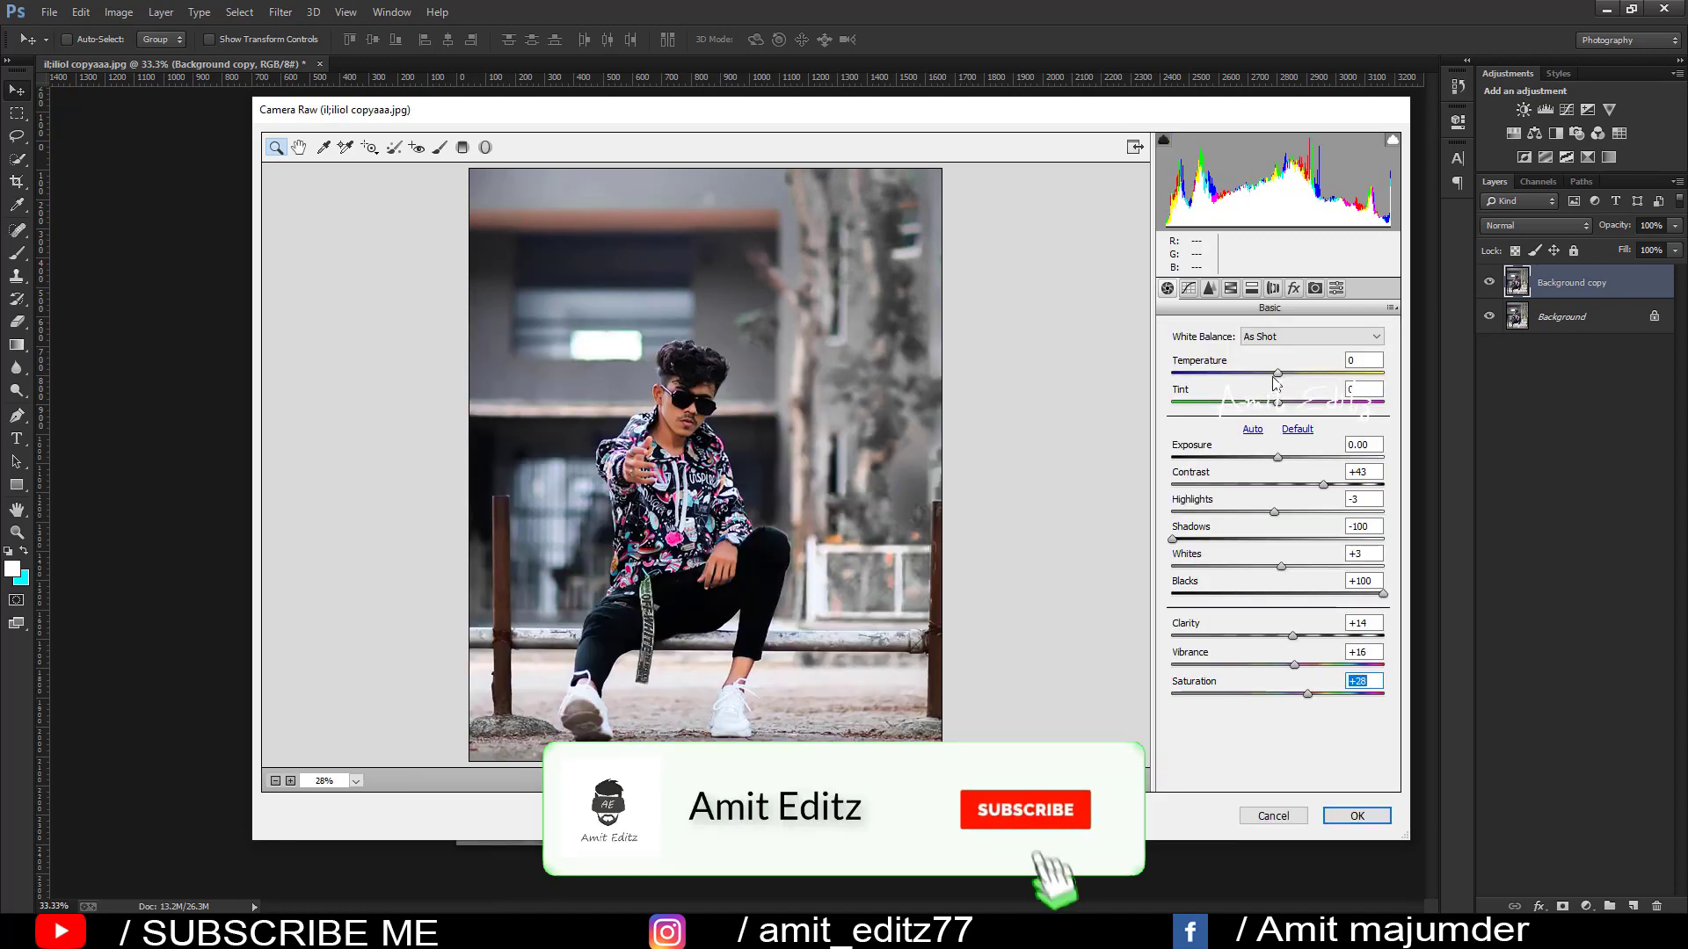
left_click_drag(1278, 372, 1282, 382)
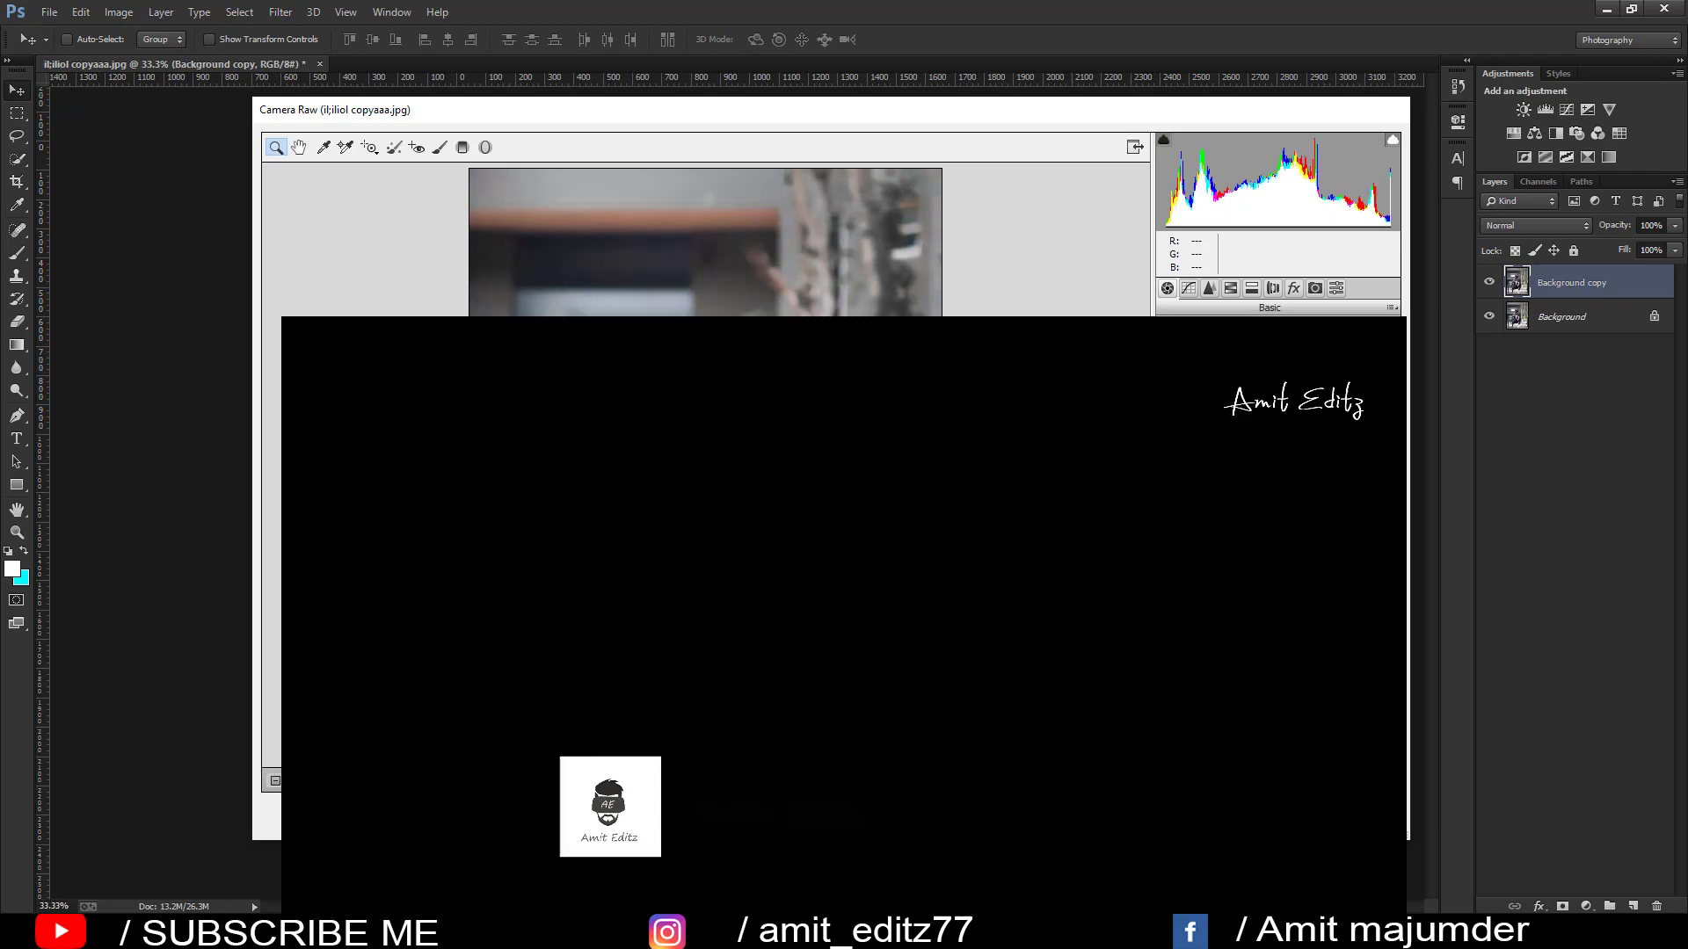
double_click(1279, 373)
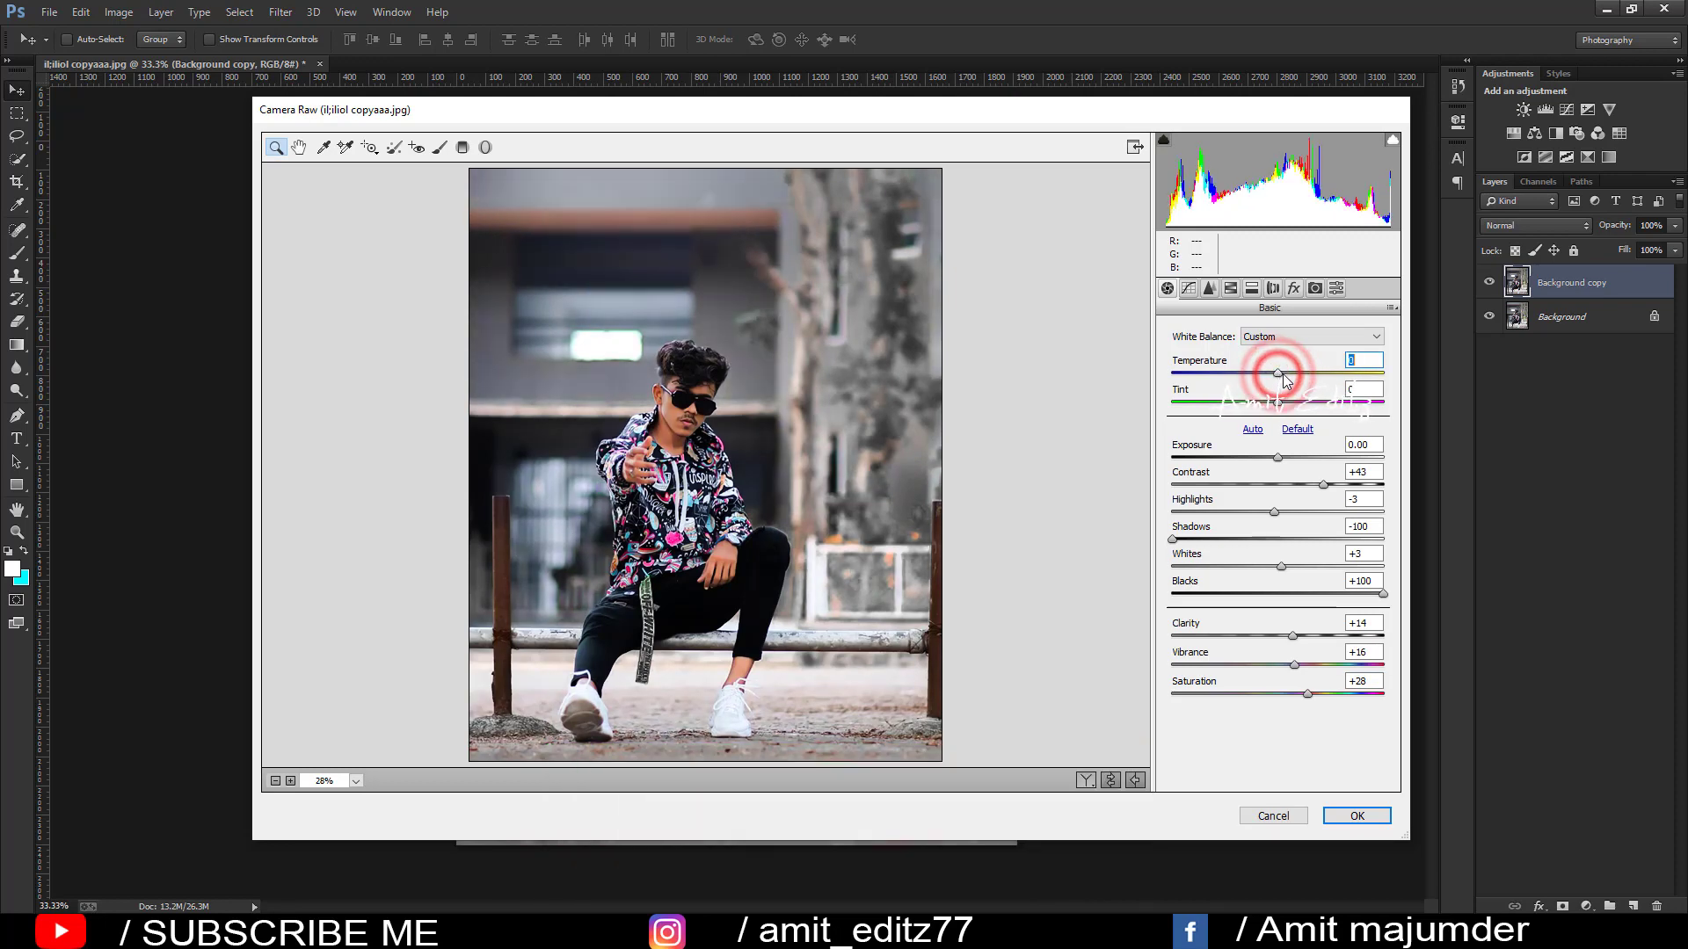
left_click(1316, 288)
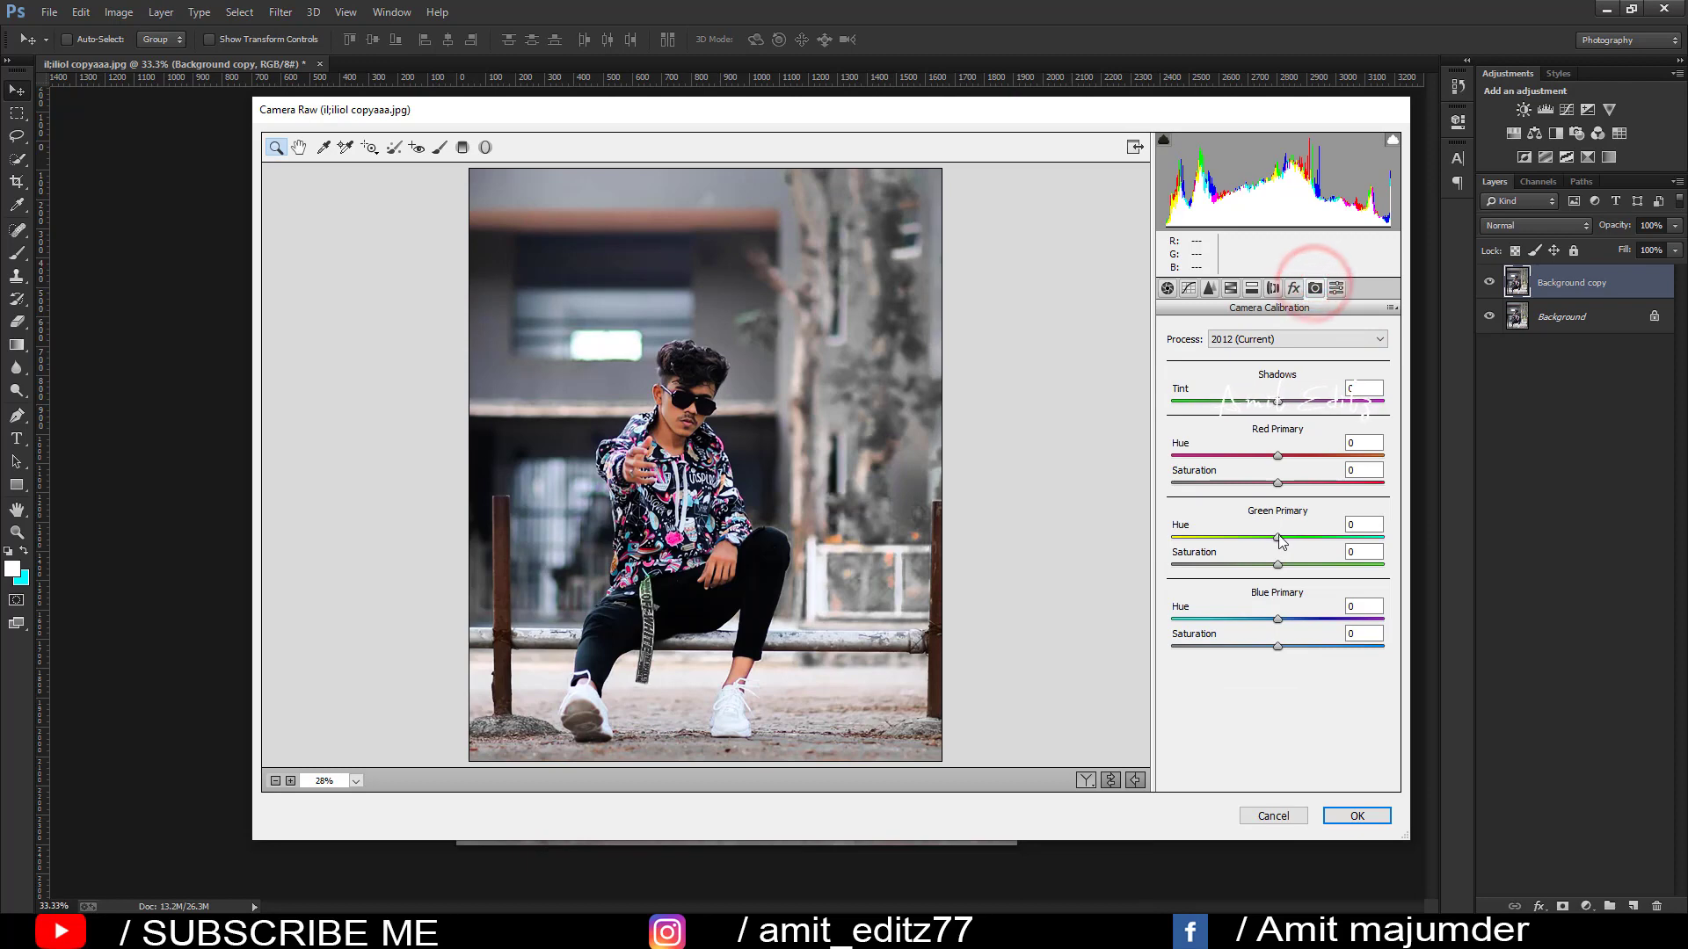
Try different Camera Calibration Green Primary Hue values, settling near zero.
left_click_drag(1278, 538, 1171, 539)
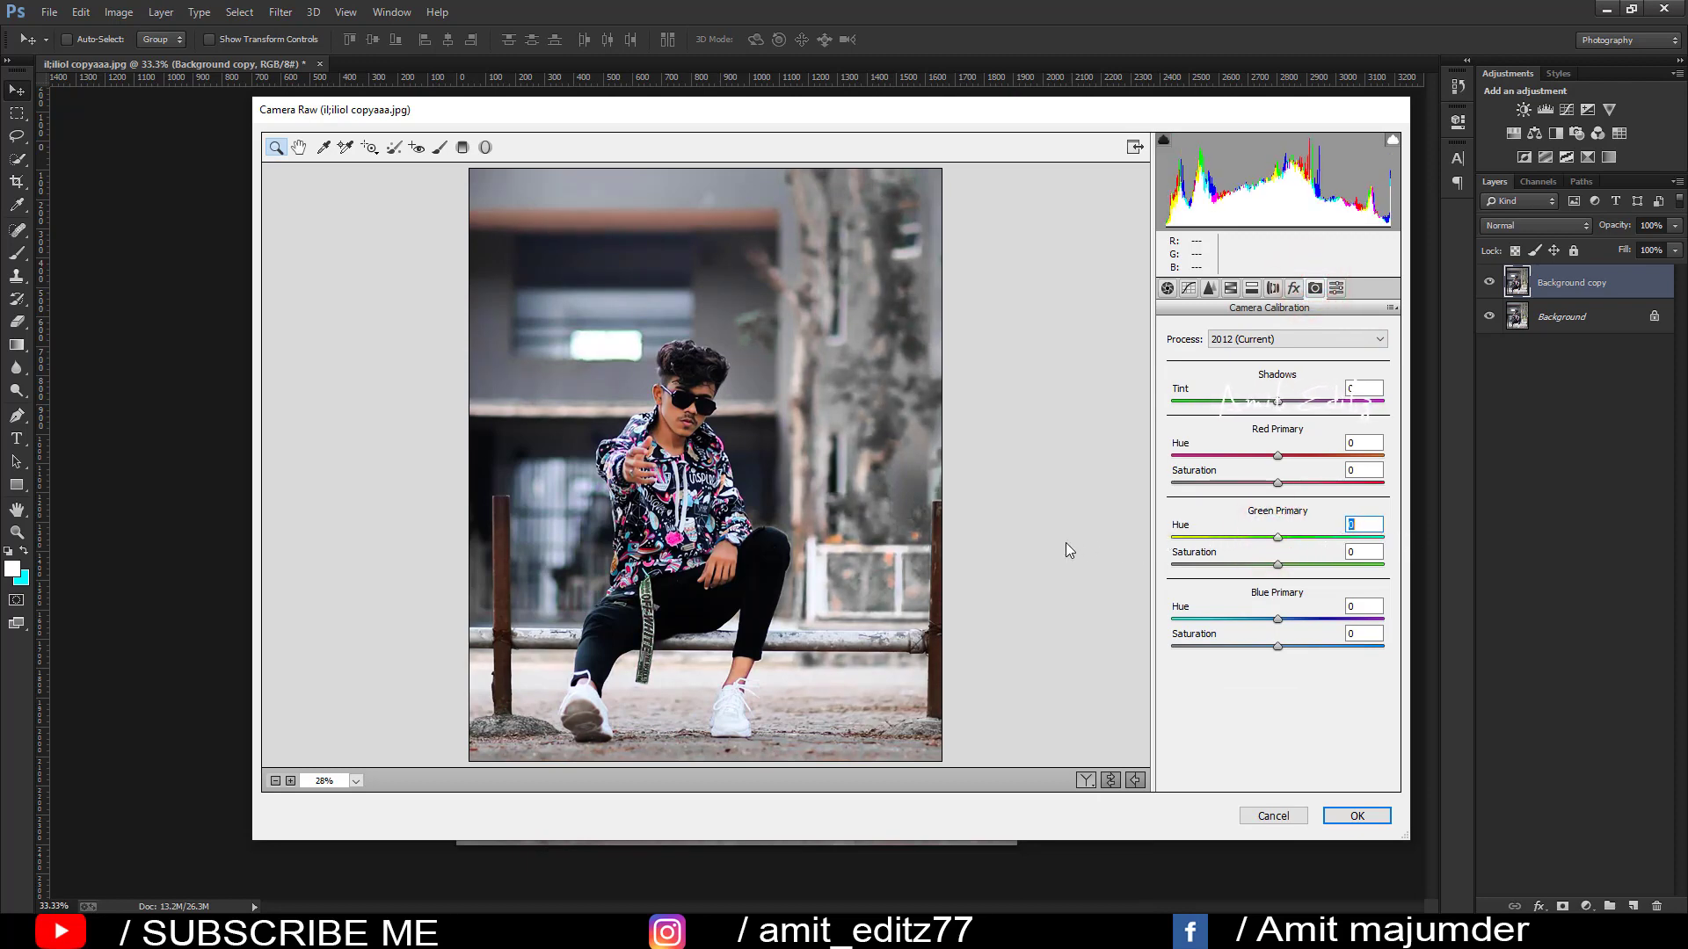
left_click_drag(1270, 540, 1156, 547)
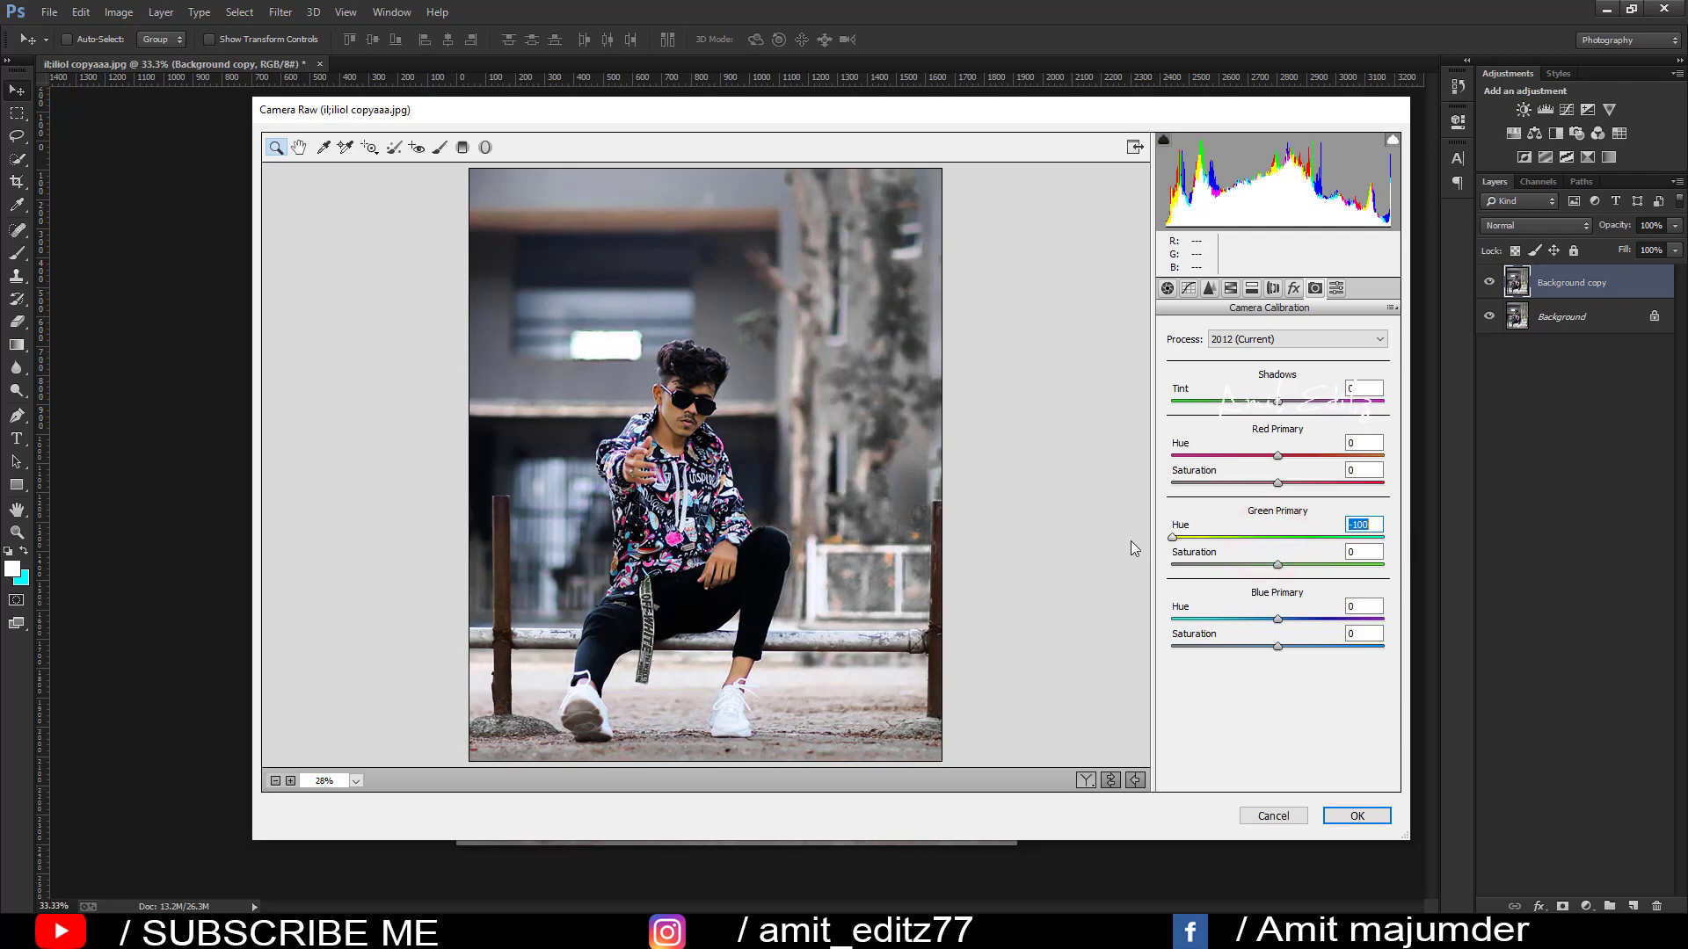
left_click(1302, 538)
left_click_drag(1301, 542, 1273, 542)
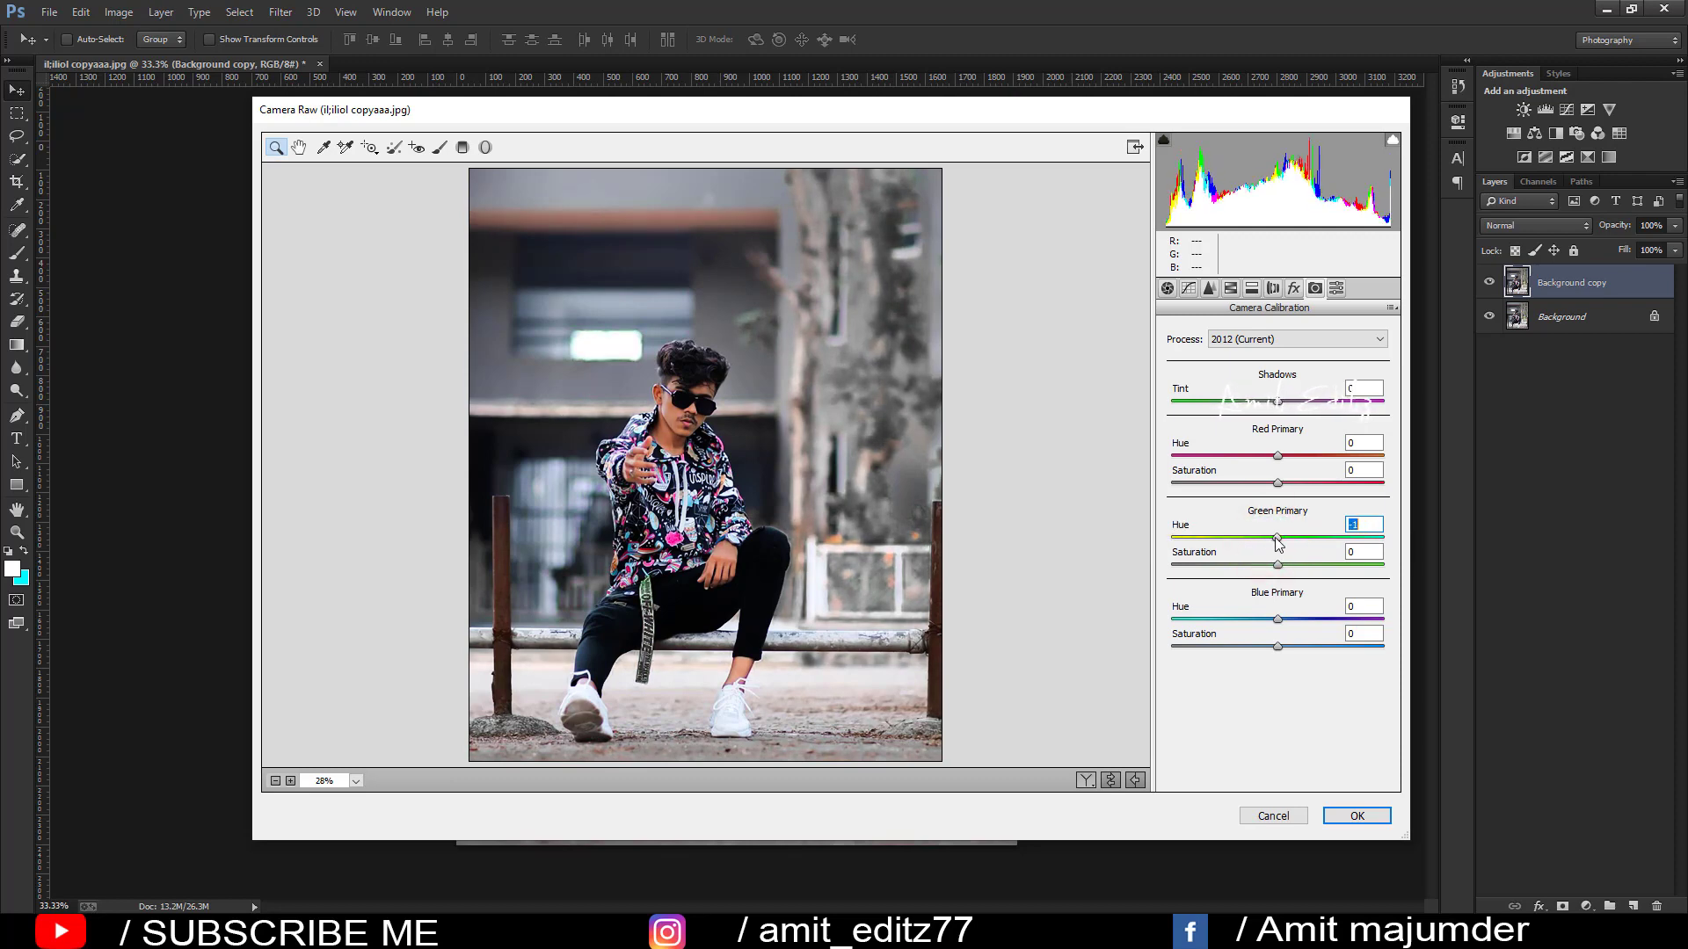
Brighten the Oranges luminance, set Blues saturation to -100, and commit the Camera Raw edits.
left_click(1230, 289)
left_click(1271, 356)
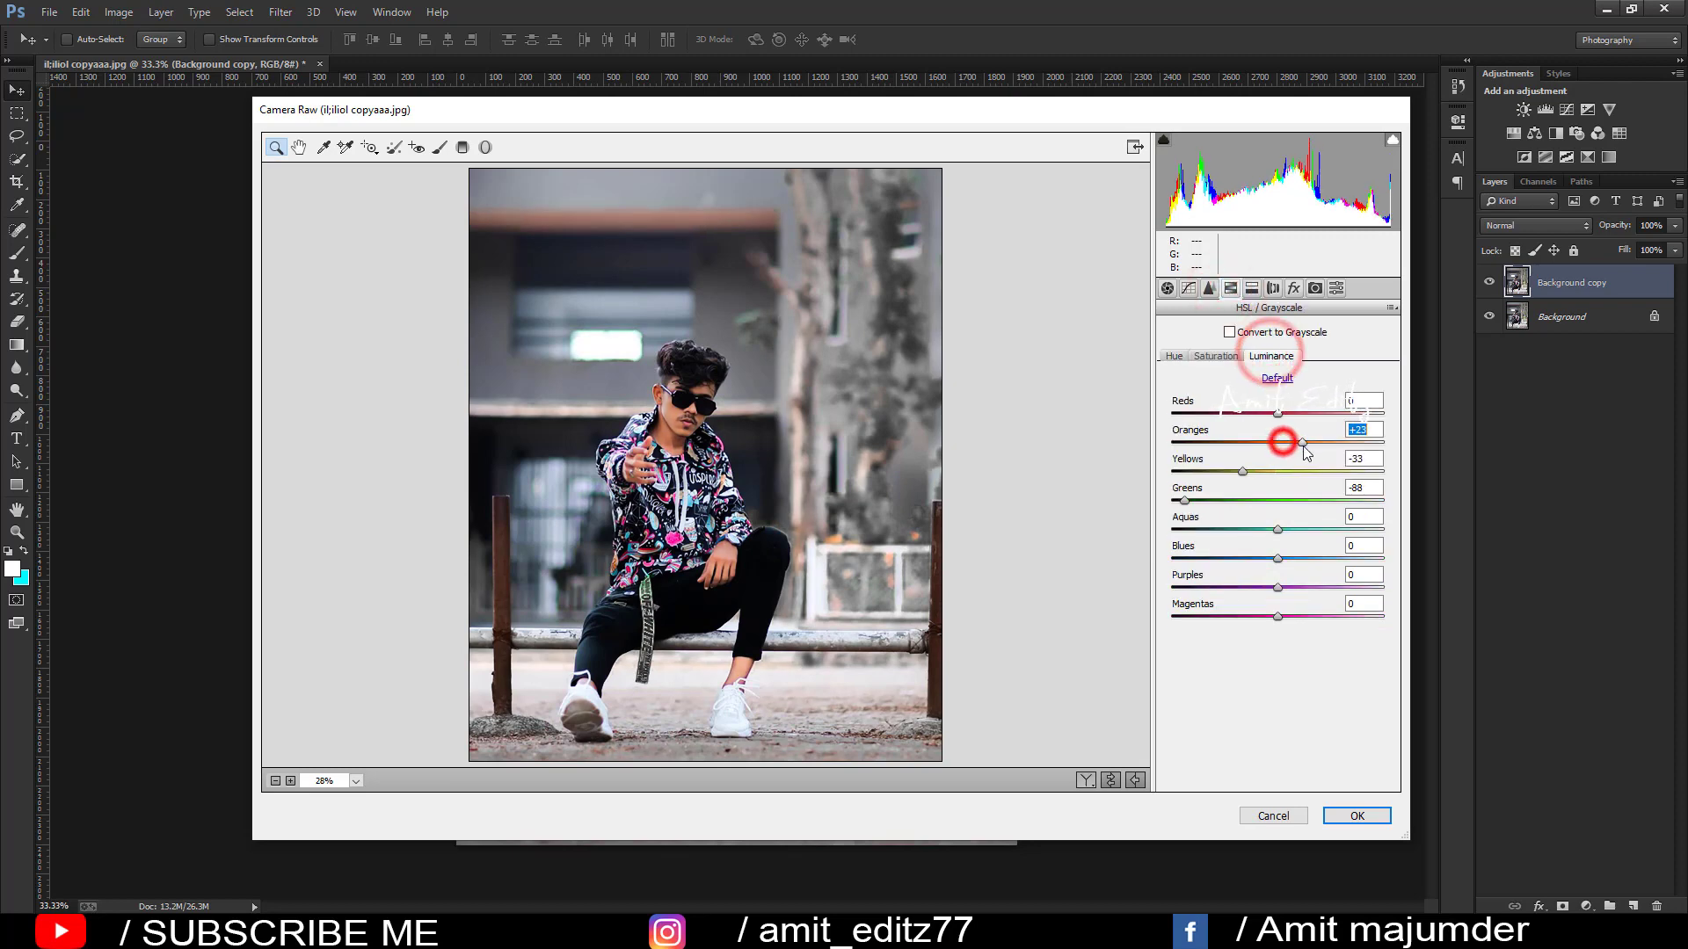
left_click_drag(1280, 442, 1316, 444)
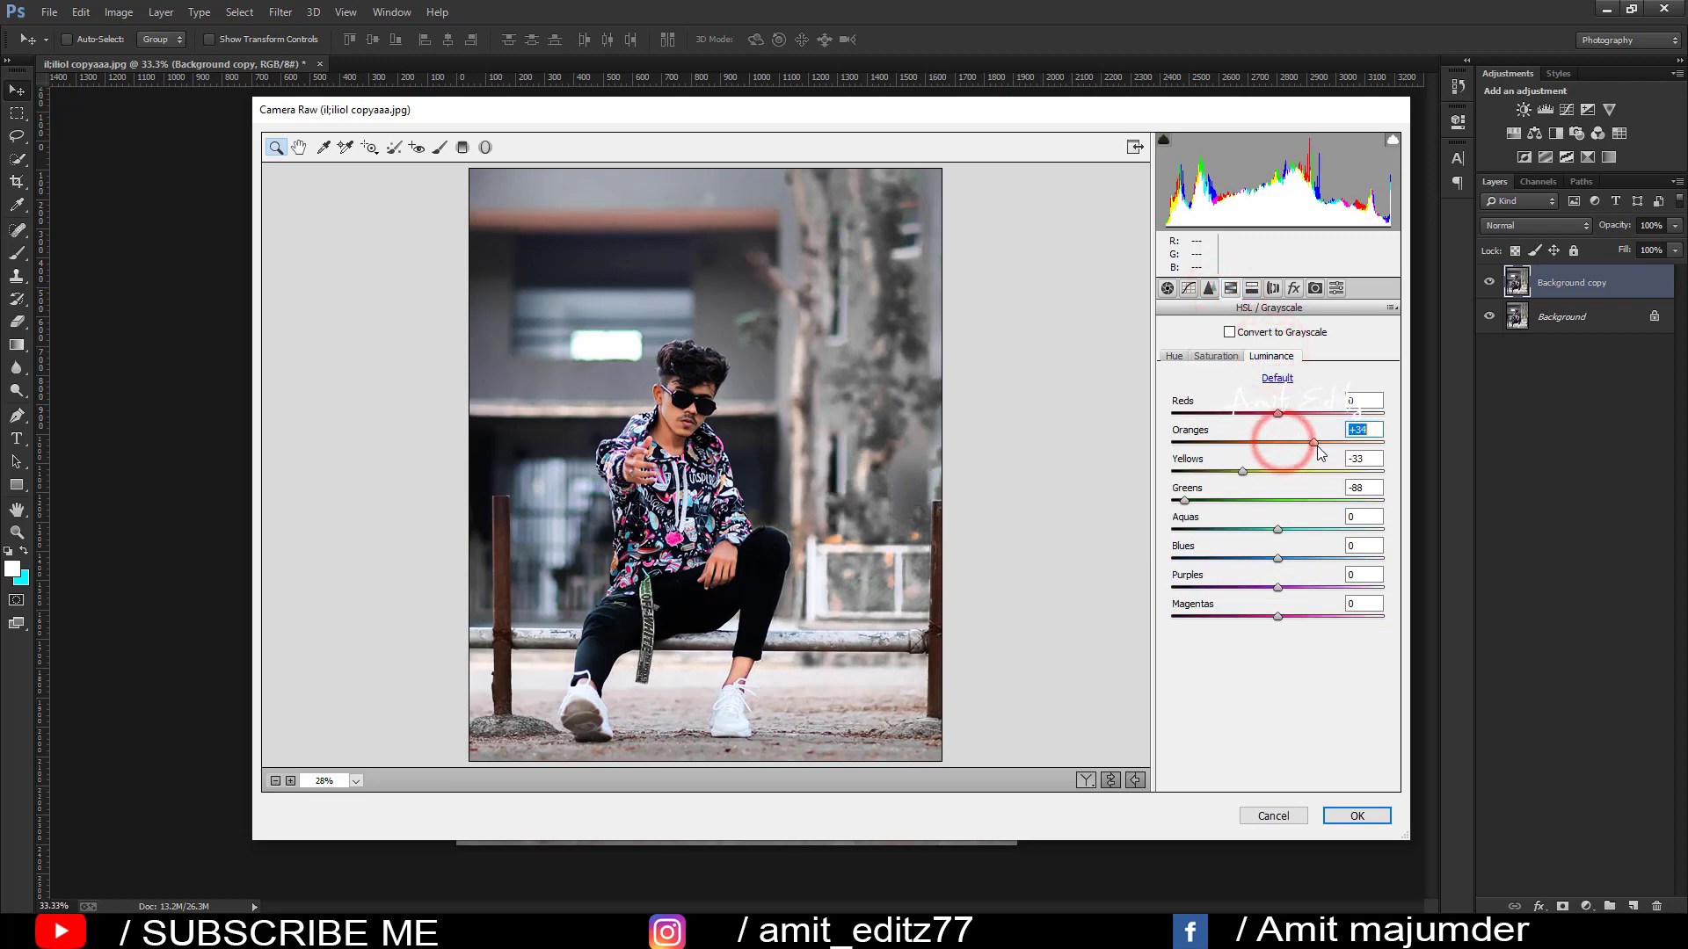
left_click(1216, 356)
left_click_drag(1277, 559, 1110, 563)
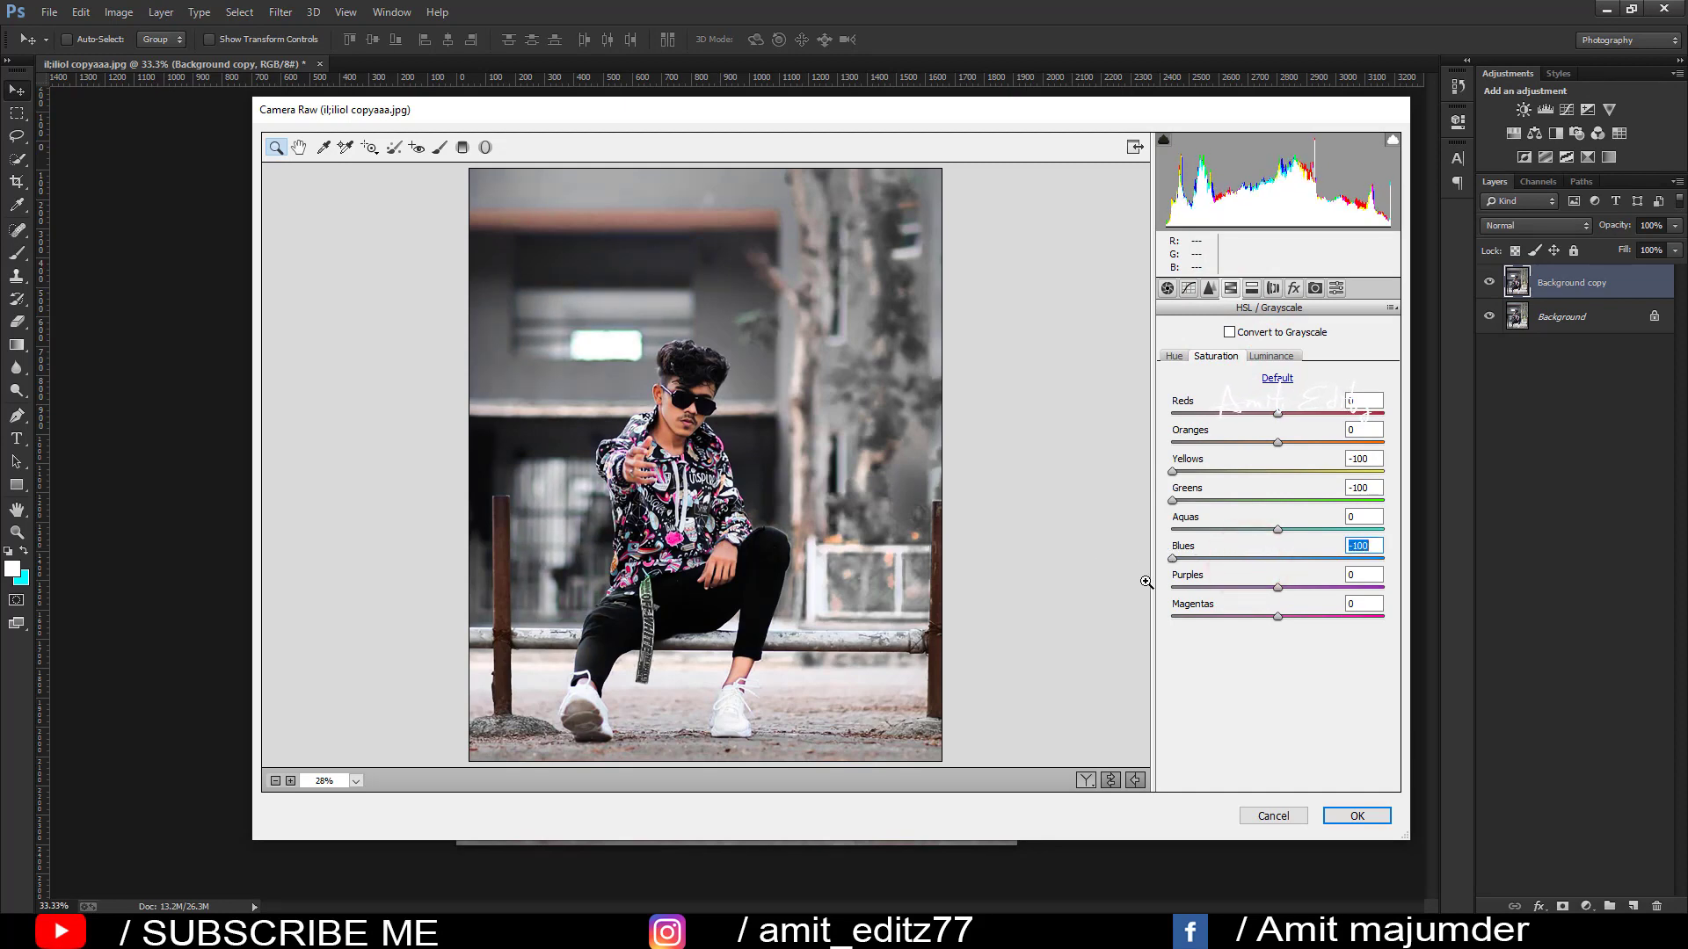
left_click(1355, 818)
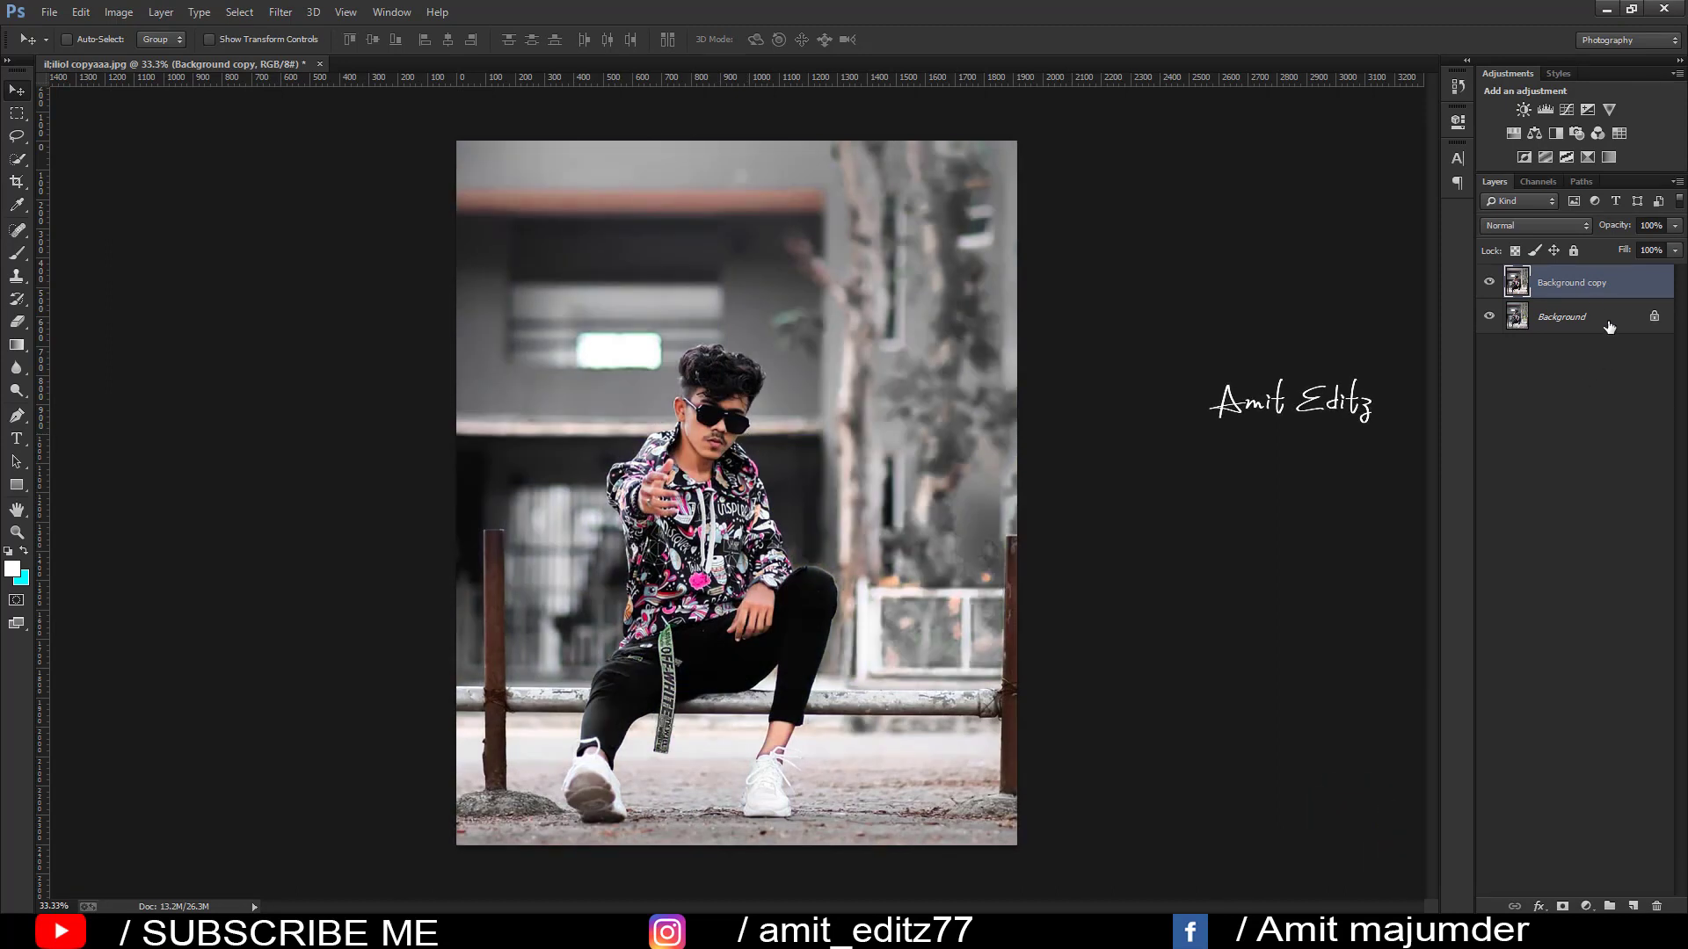
Duplicate the graded layer as Background copy 2 and add a Selective Color layer adjusting Neutrals.
left_click_drag(1574, 283, 1632, 907)
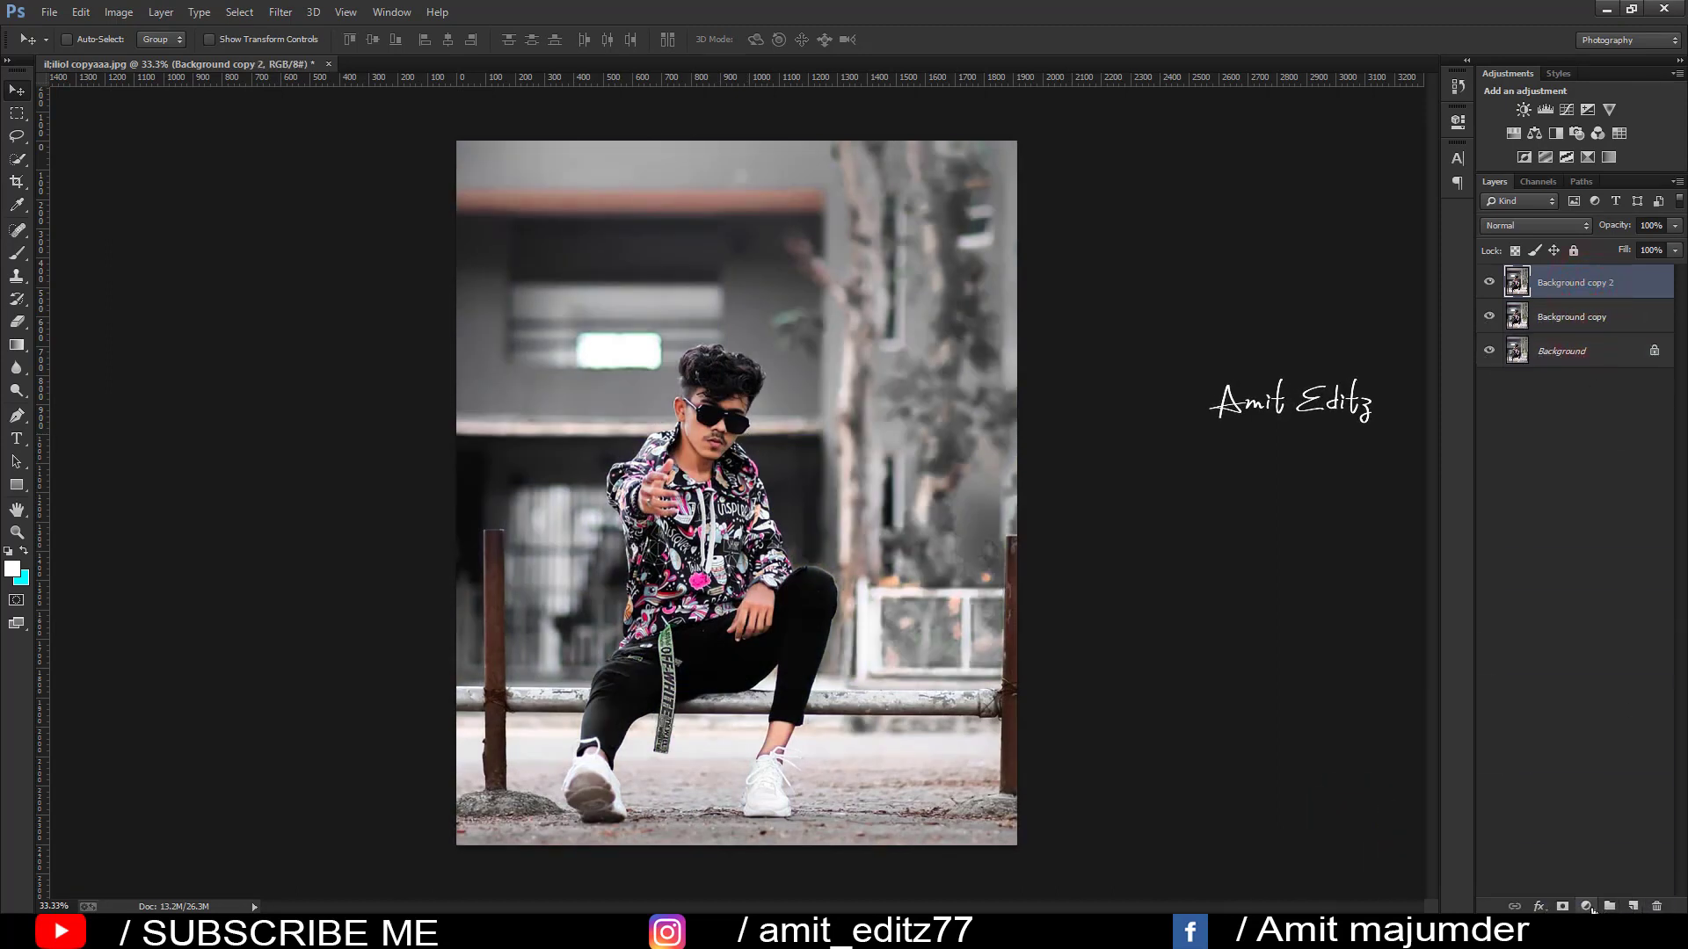
left_click(1587, 907)
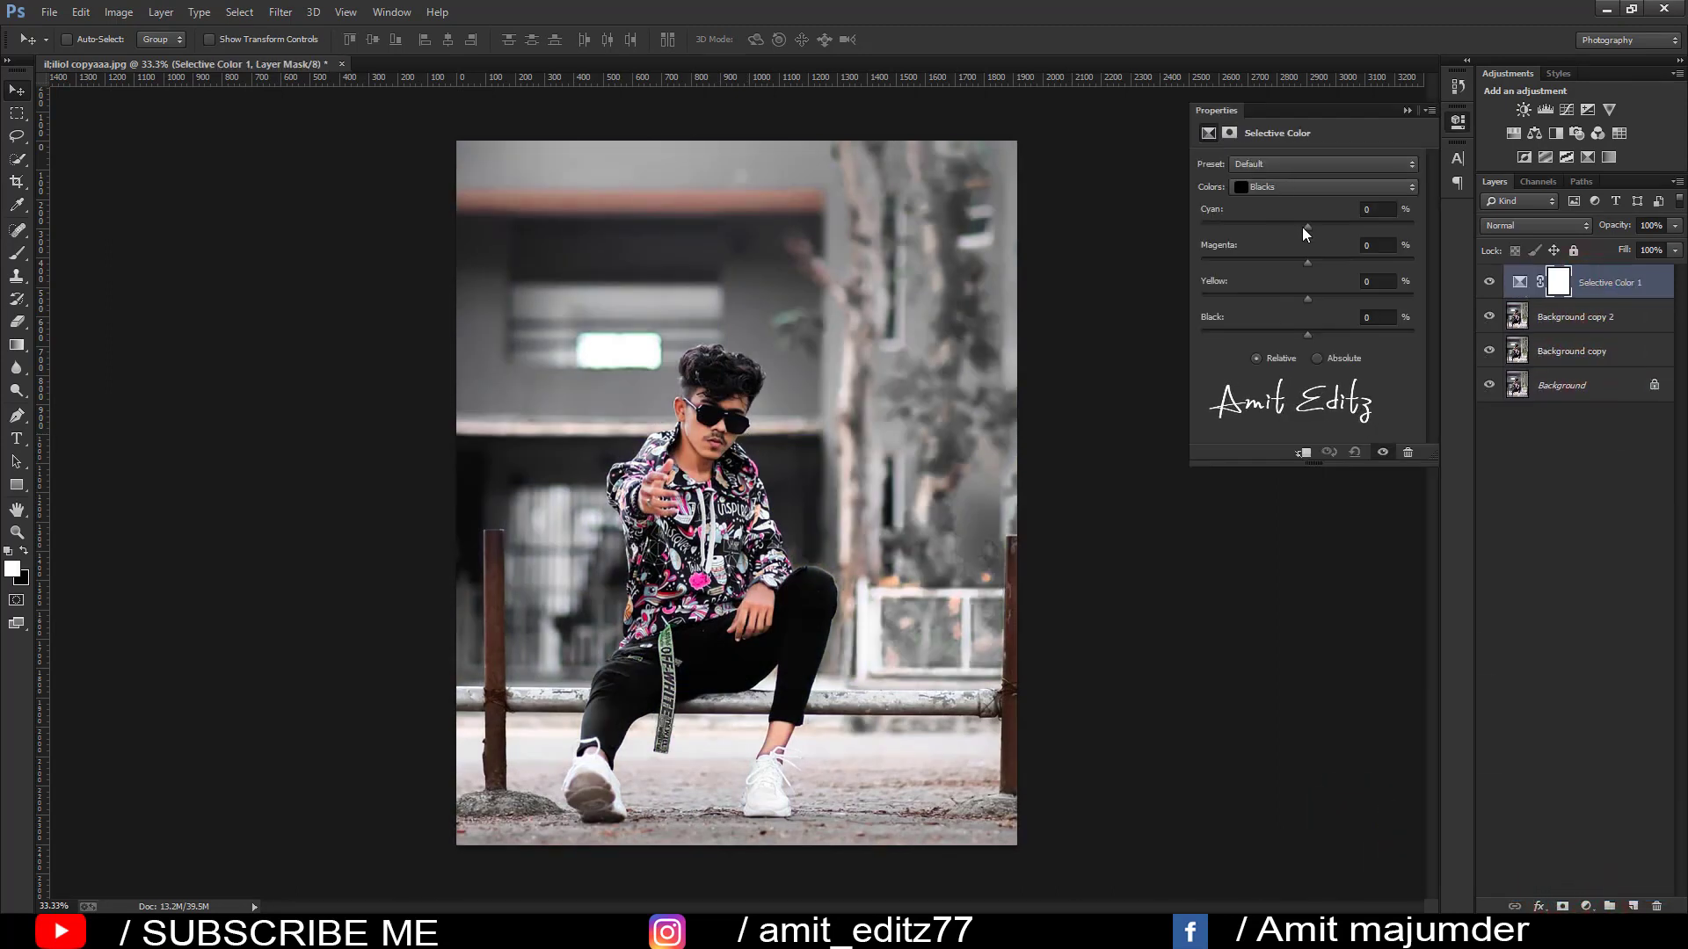
left_click(1301, 186)
left_click(1292, 299)
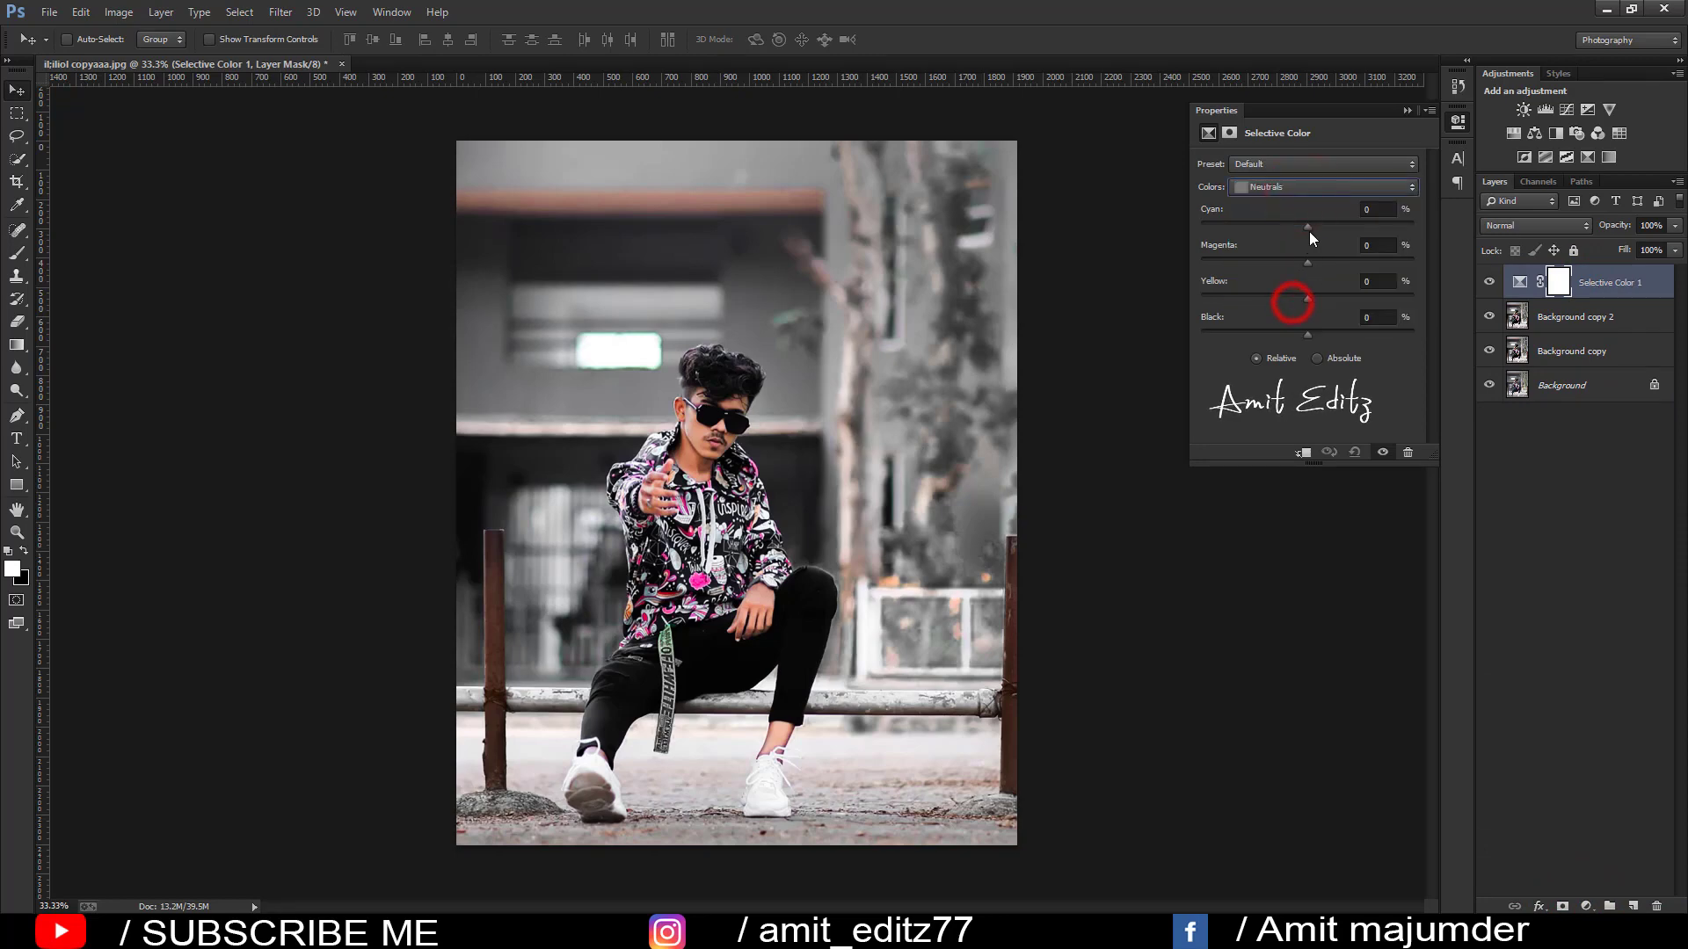
mouse_move(1308, 227)
left_mouse_down()
mouse_move(1259, 224)
mouse_move(1367, 220)
mouse_move(1311, 225)
mouse_move(1285, 266)
mouse_move(1402, 265)
mouse_move(1310, 266)
left_mouse_up()
left_click(1310, 265)
left_click_drag(1310, 263, 1316, 337)
Retune the Blacks, then set Whites to Cyan +4, Magenta -6, Yellow -29, Black -5.
left_click(1282, 188)
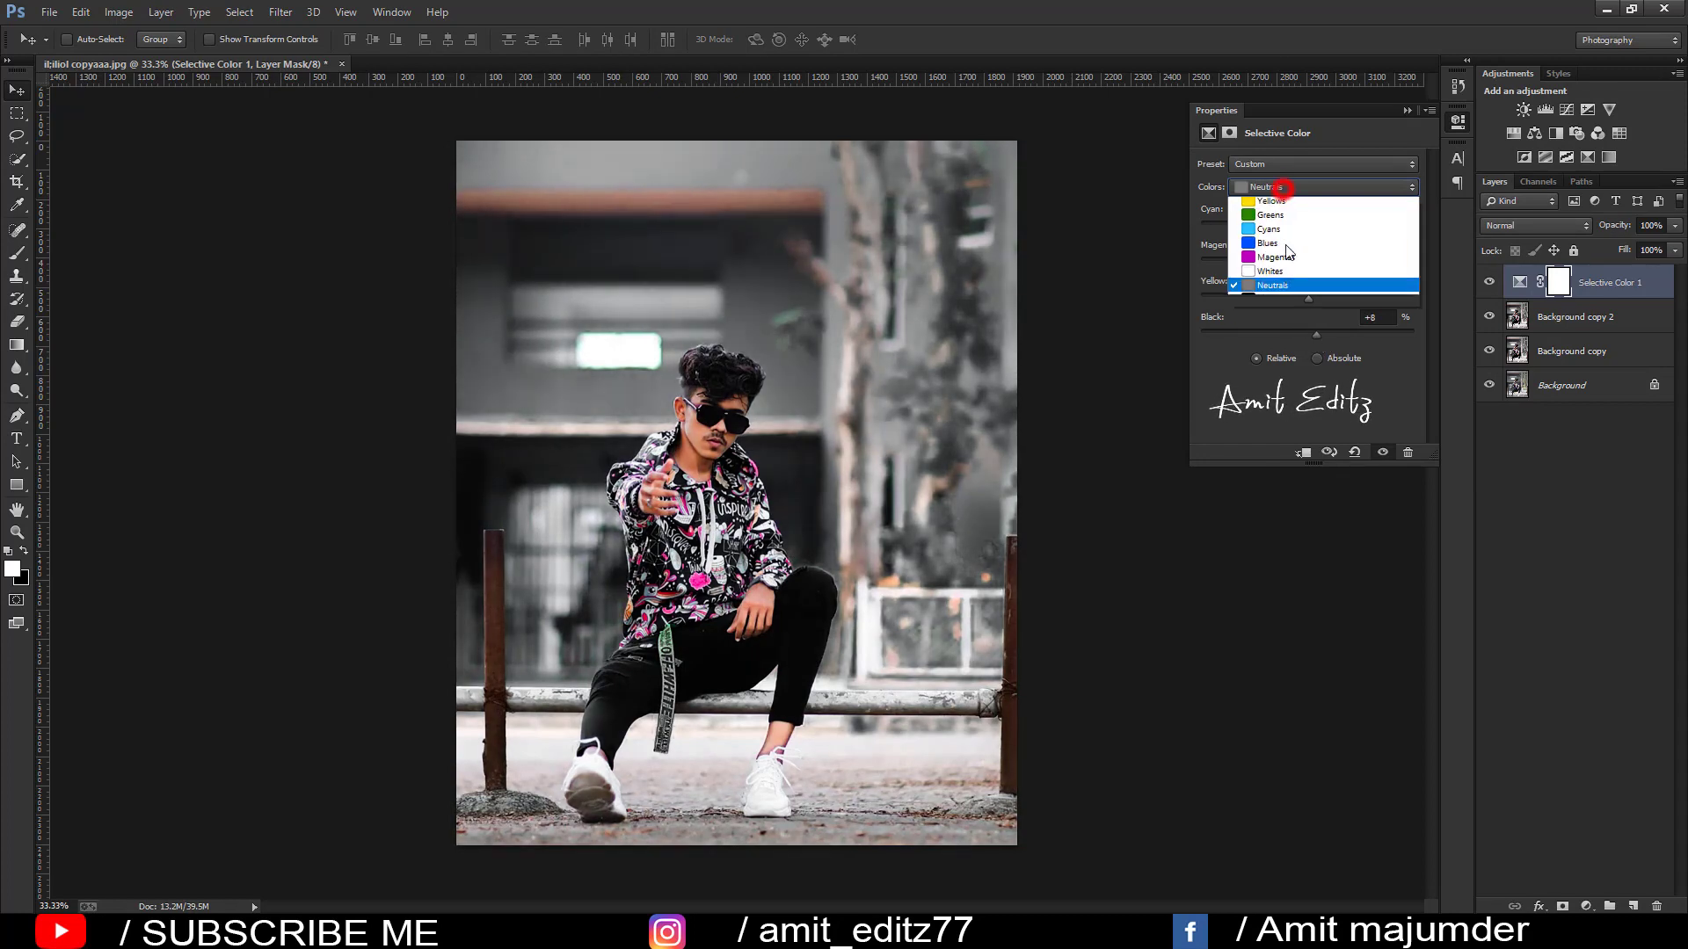
left_click(1284, 314)
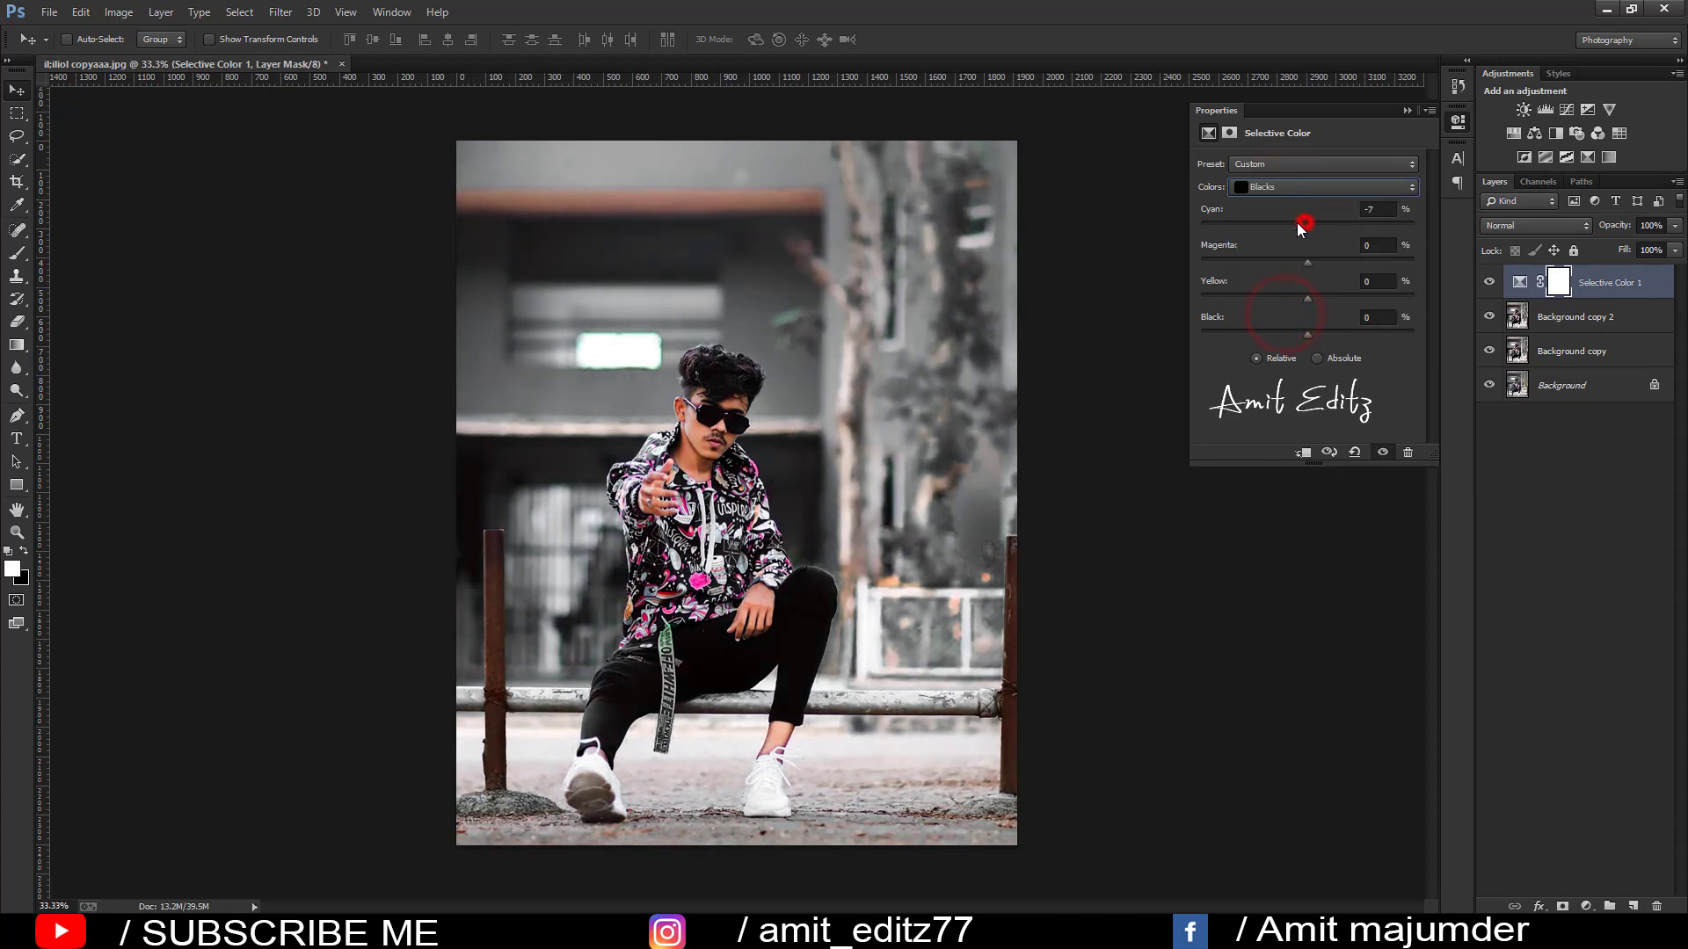
mouse_move(1299, 225)
left_mouse_down()
mouse_move(1321, 227)
mouse_move(1305, 266)
left_mouse_up()
mouse_move(1305, 263)
left_mouse_down()
mouse_move(1314, 301)
mouse_move(1373, 301)
mouse_move(1213, 300)
mouse_move(1407, 323)
mouse_move(1316, 325)
mouse_move(1396, 339)
mouse_move(1315, 355)
left_mouse_up()
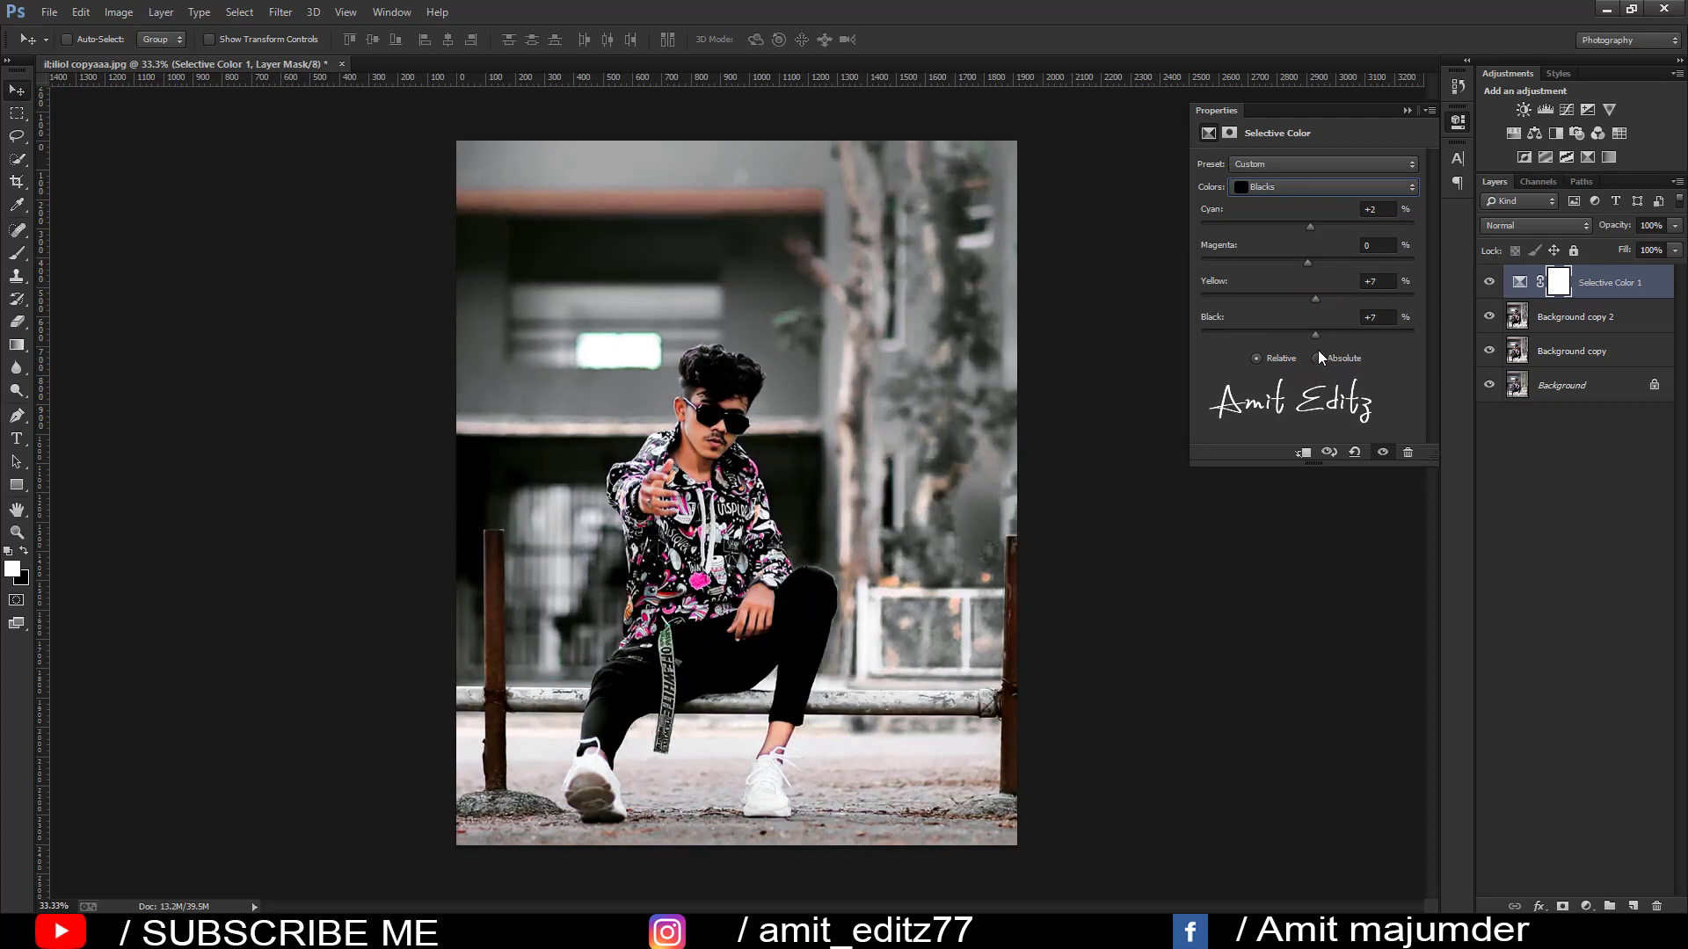
left_click(1335, 193)
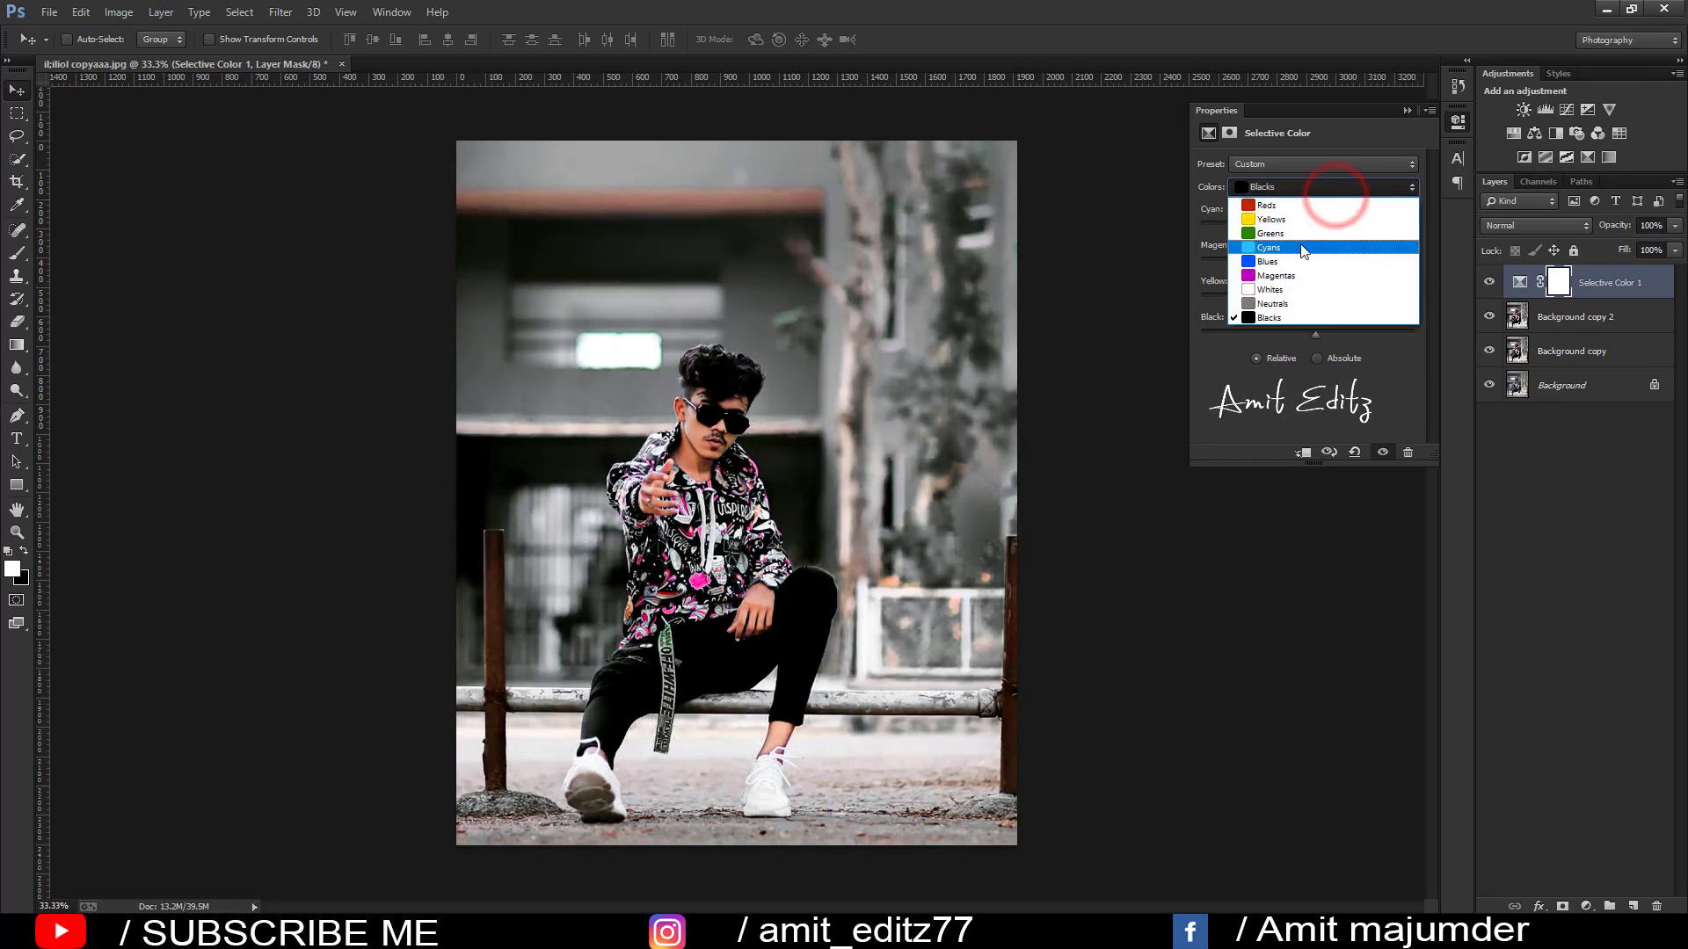
left_click(1291, 289)
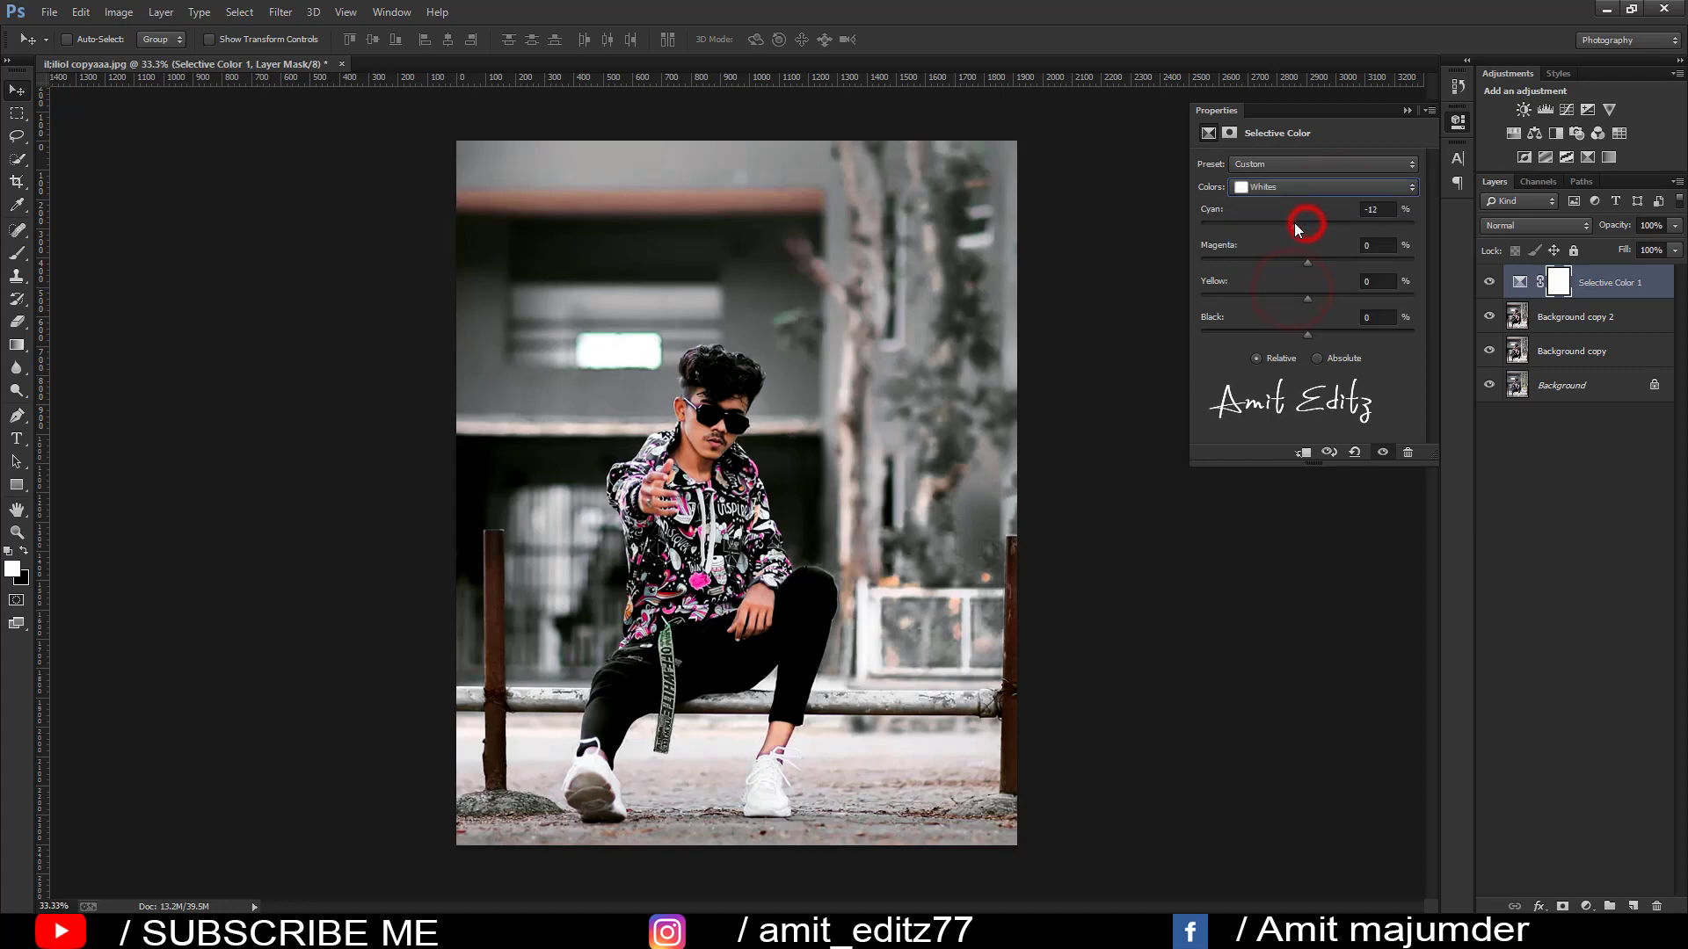
mouse_move(1327, 229)
left_mouse_down()
mouse_move(1192, 230)
mouse_move(1311, 256)
mouse_move(1296, 266)
mouse_move(1363, 299)
mouse_move(1161, 304)
mouse_move(1307, 304)
mouse_move(1258, 341)
mouse_move(1303, 343)
mouse_move(1278, 304)
left_mouse_up()
Merge Selective Color 1, Background copy 2 and Background copy into one layer.
left_click(1405, 110)
left_click(1566, 316)
left_click(1563, 352)
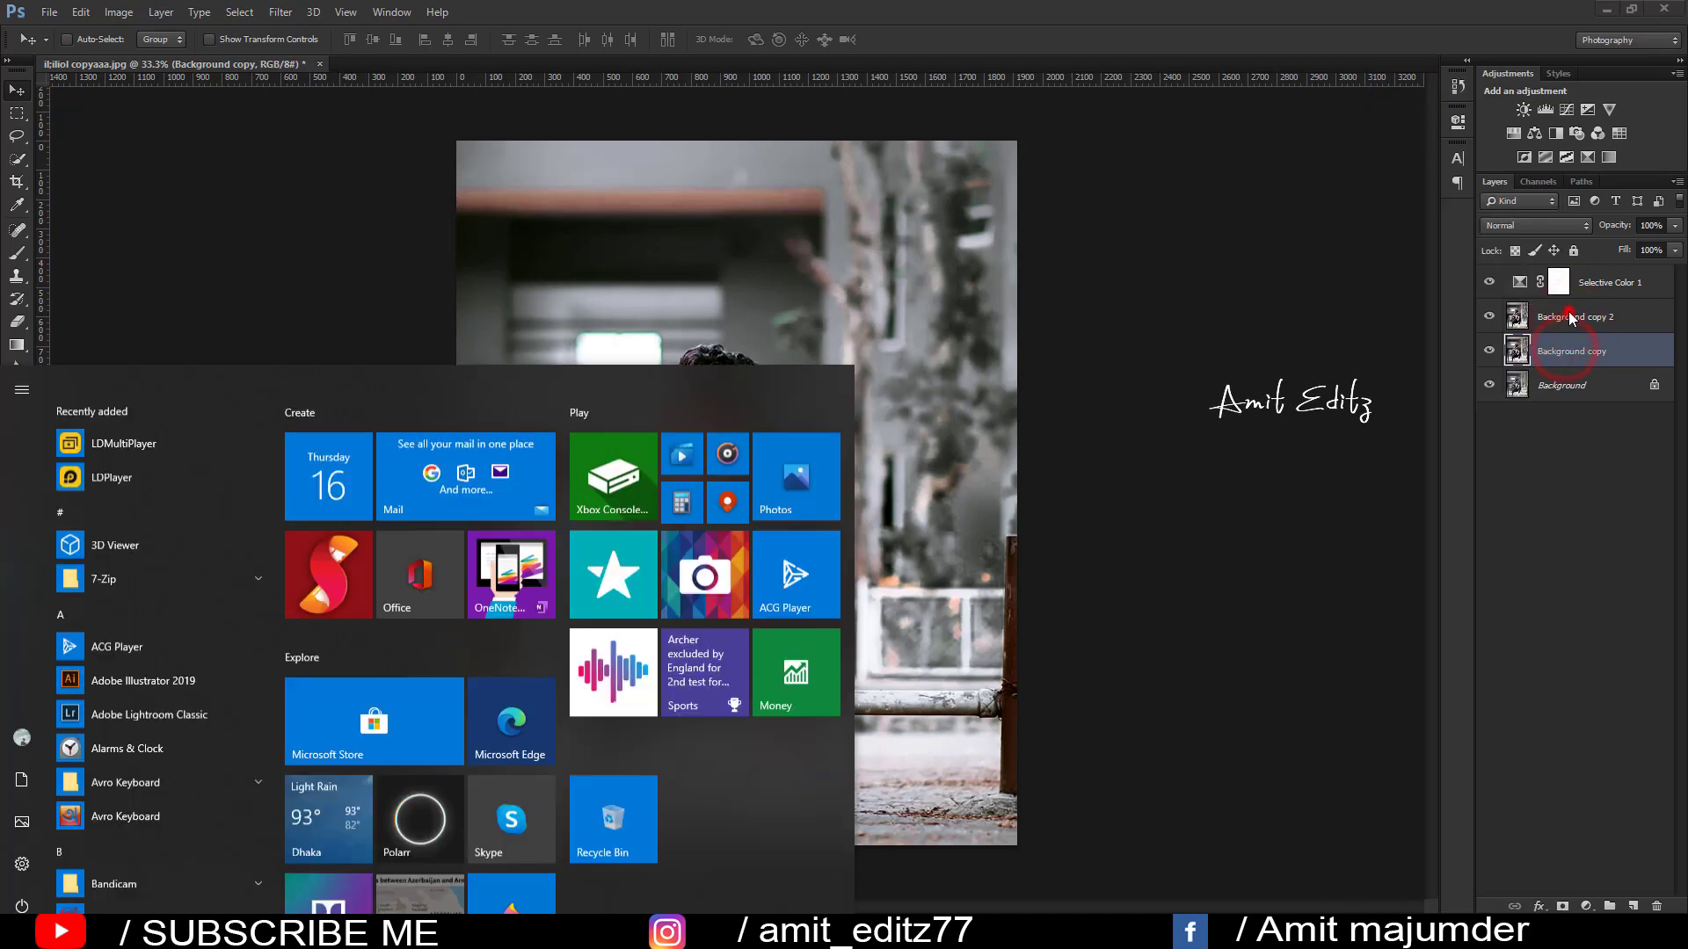
left_click(1560, 282)
left_click(1568, 316, "ctrl")
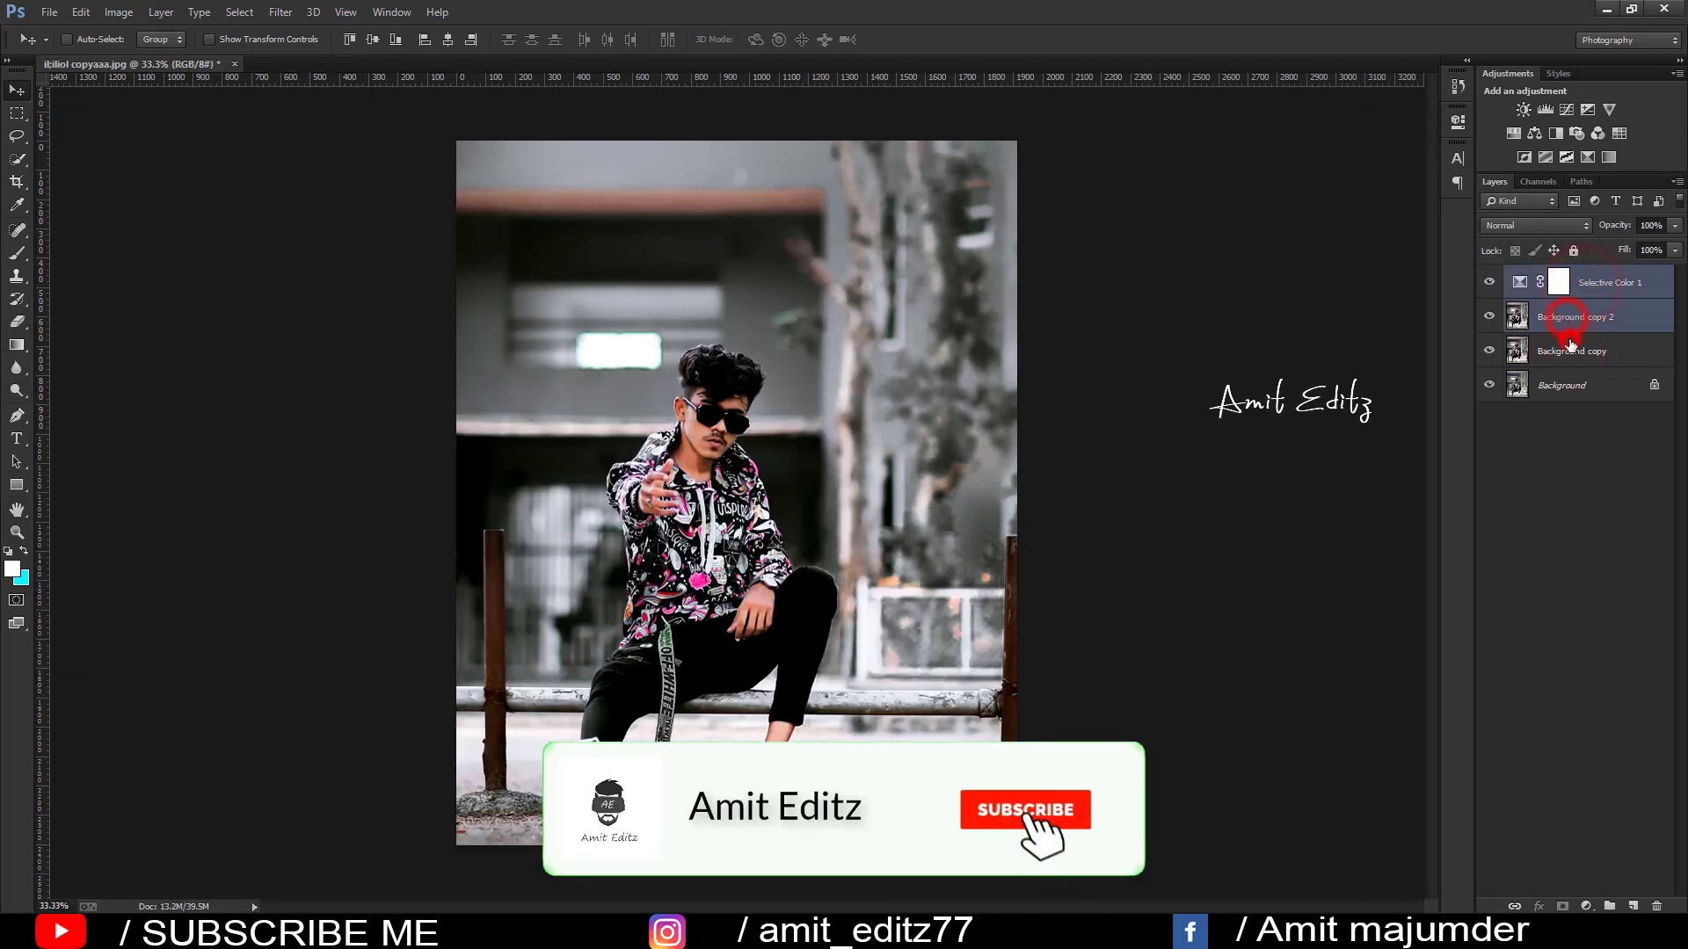
left_click(1565, 351, "ctrl")
right_click(1565, 352)
left_click(1424, 639)
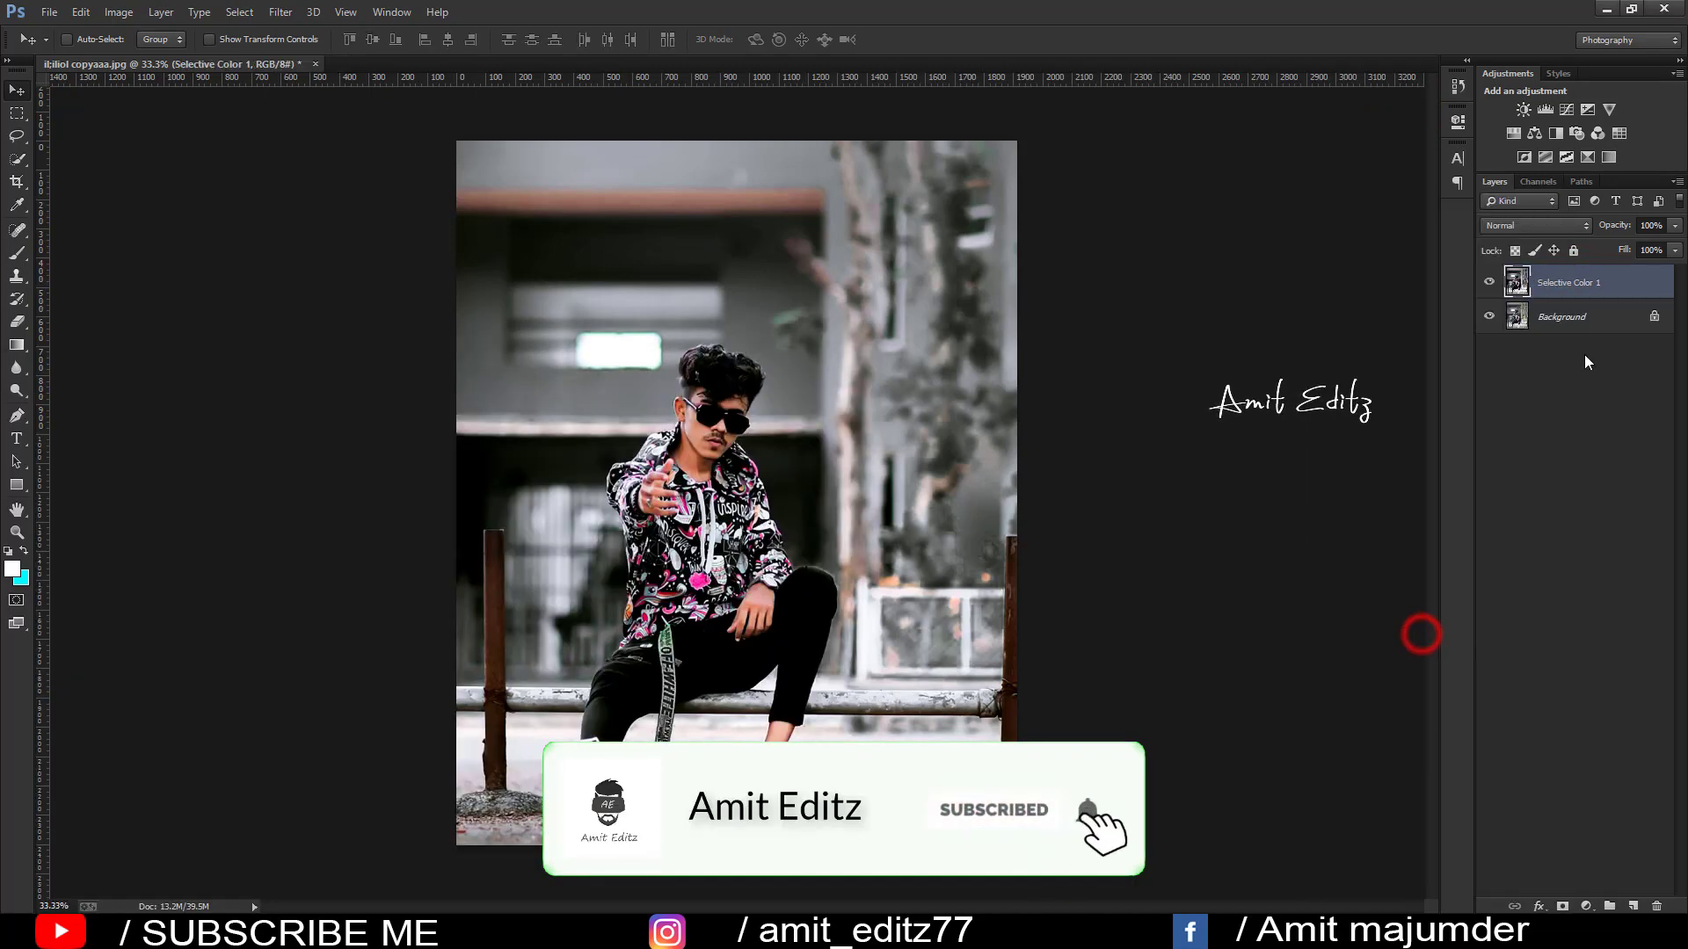
Duplicate the merged layer as Selective Color 1 copy and apply Camera Raw to it.
left_click_drag(1582, 283, 1634, 903)
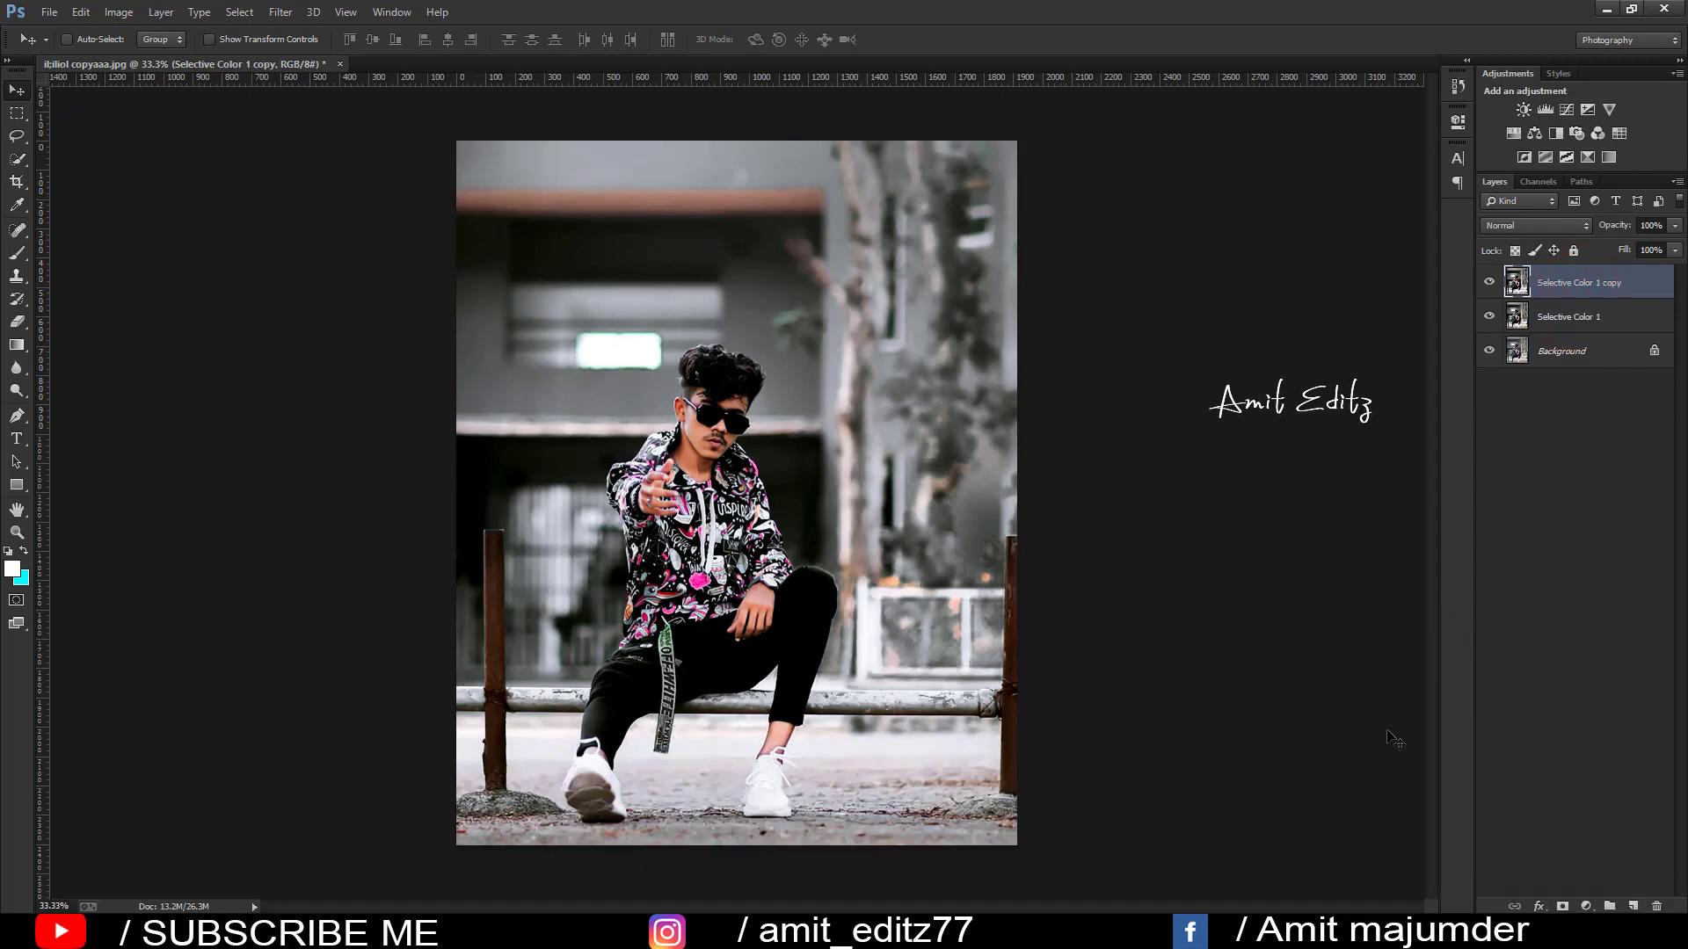
left_click(280, 12)
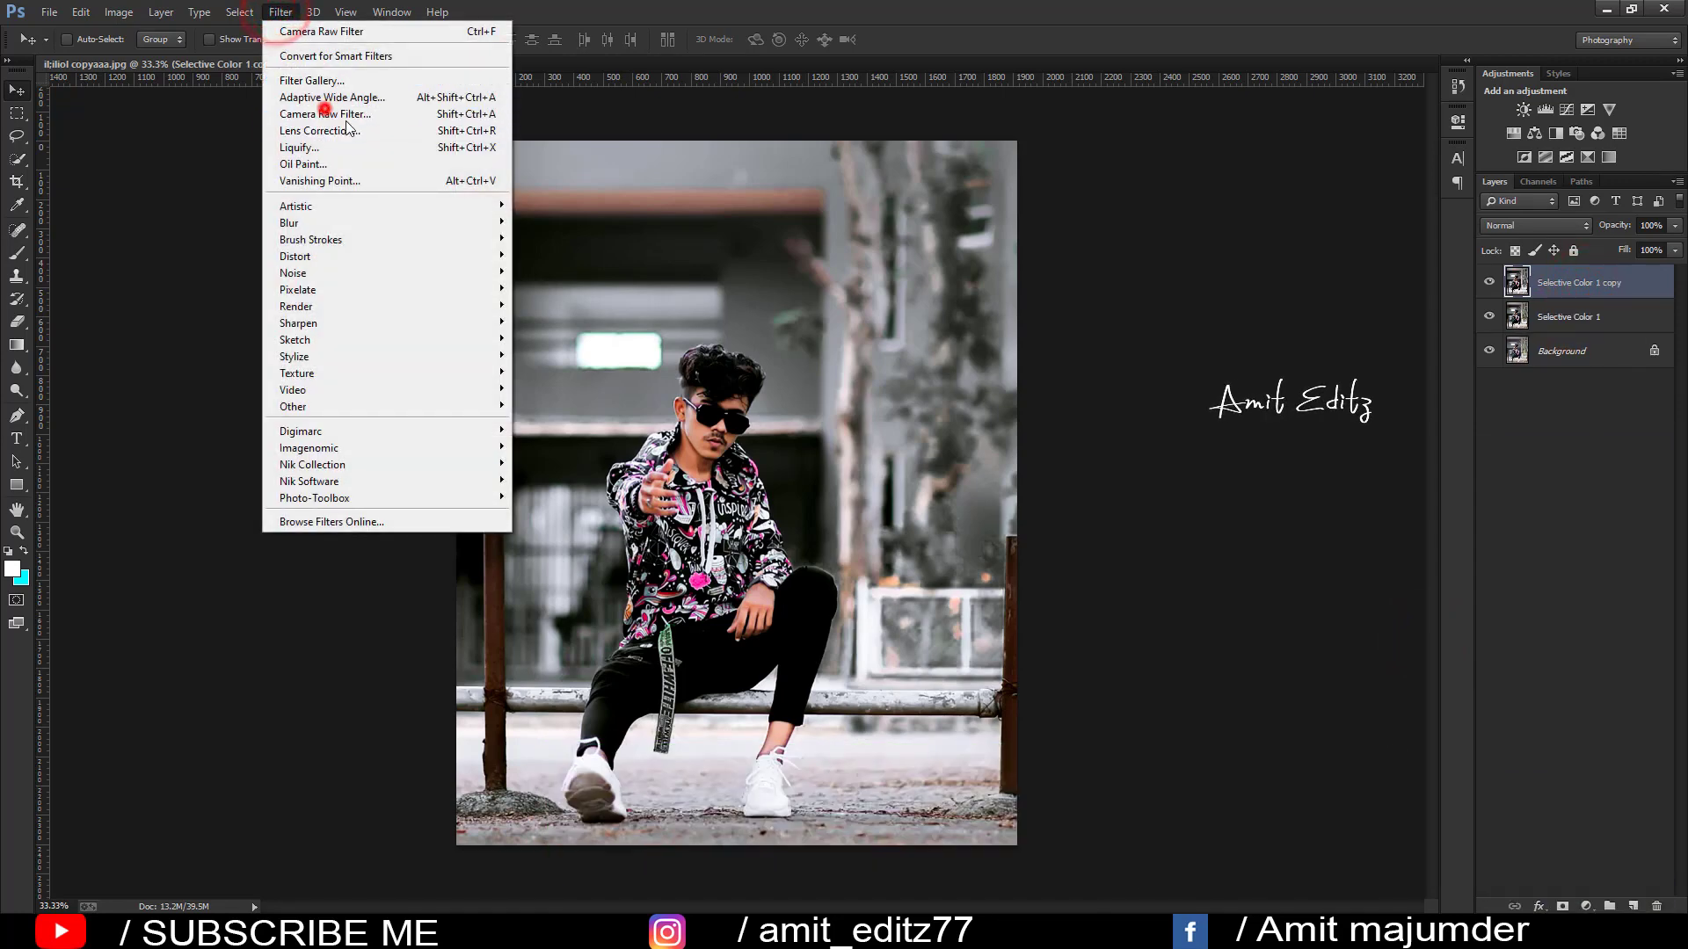
left_click(323, 114)
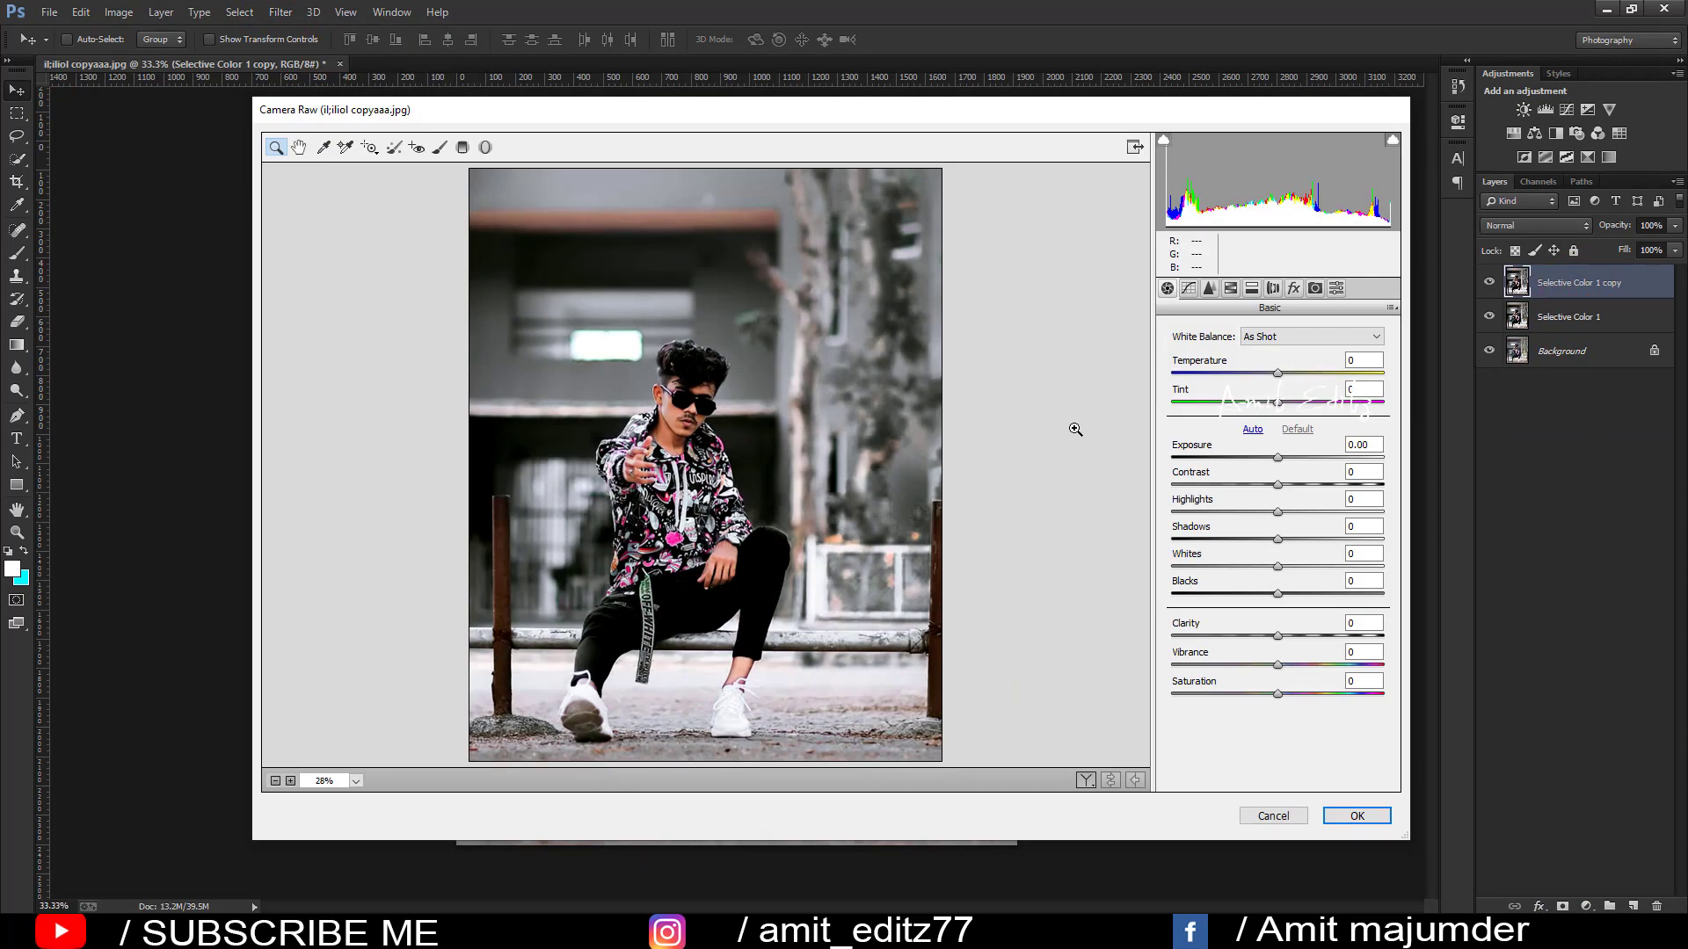
Set Contrast +13, Shadows +4, Whites -18, Blacks +96, Clarity +13, Tint -1, slightly warmer Temperature.
left_click_drag(1278, 484, 1282, 539)
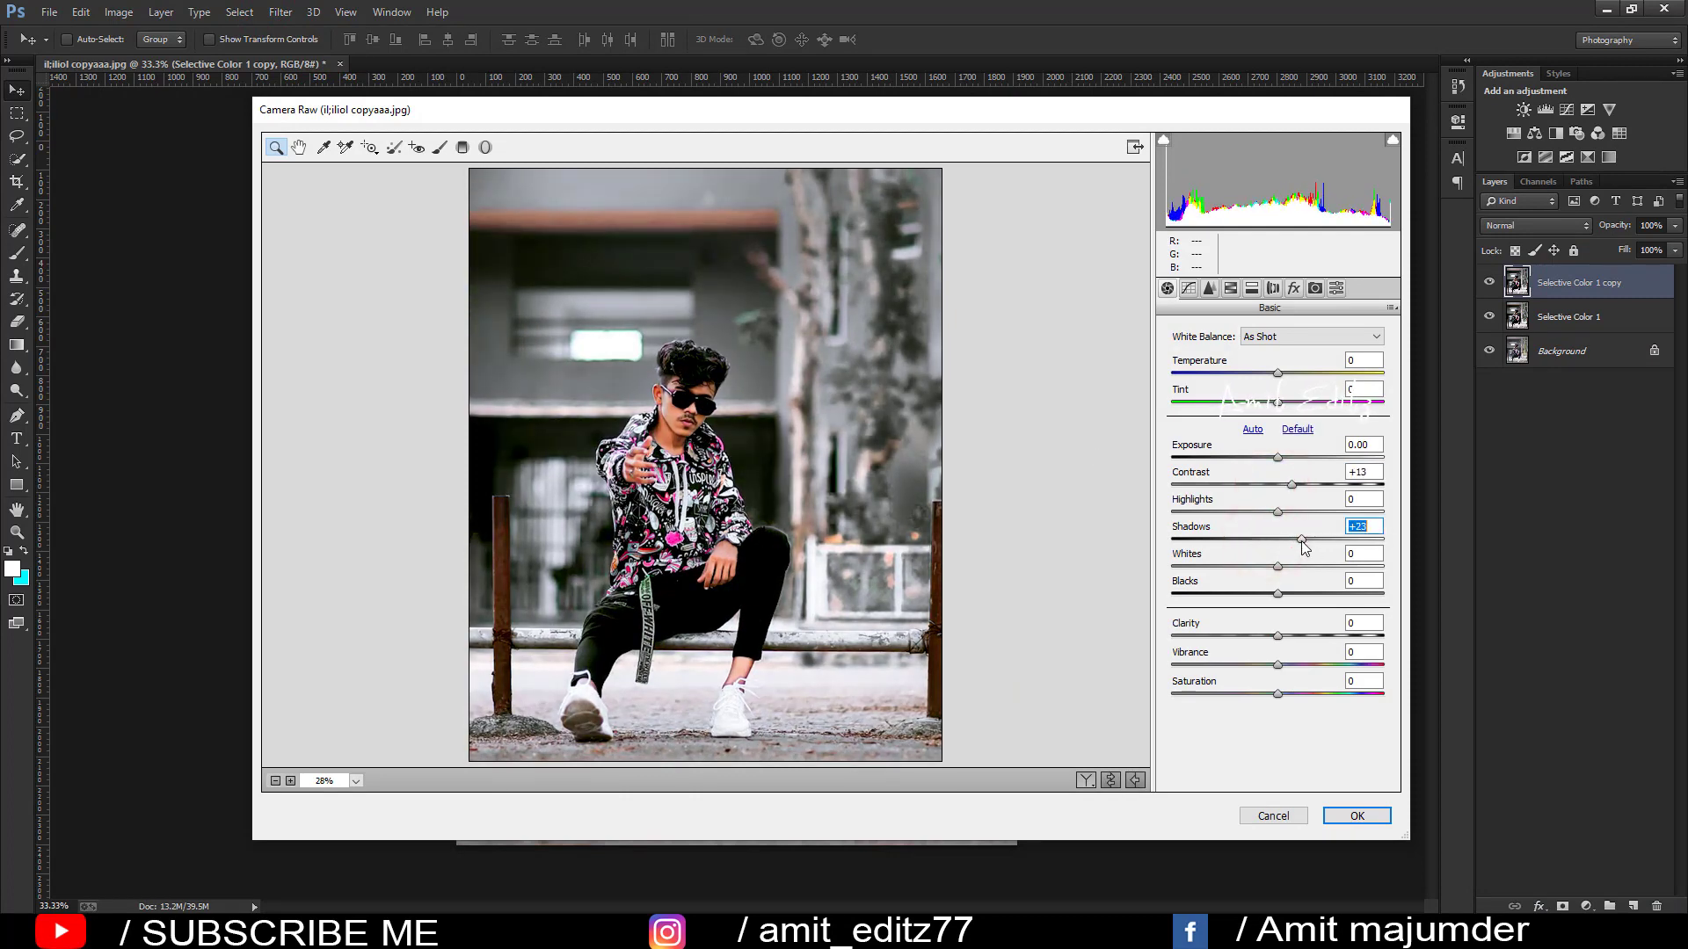
mouse_move(1277, 566)
left_mouse_down()
mouse_move(1126, 584)
mouse_move(1258, 566)
mouse_move(1380, 594)
left_mouse_up()
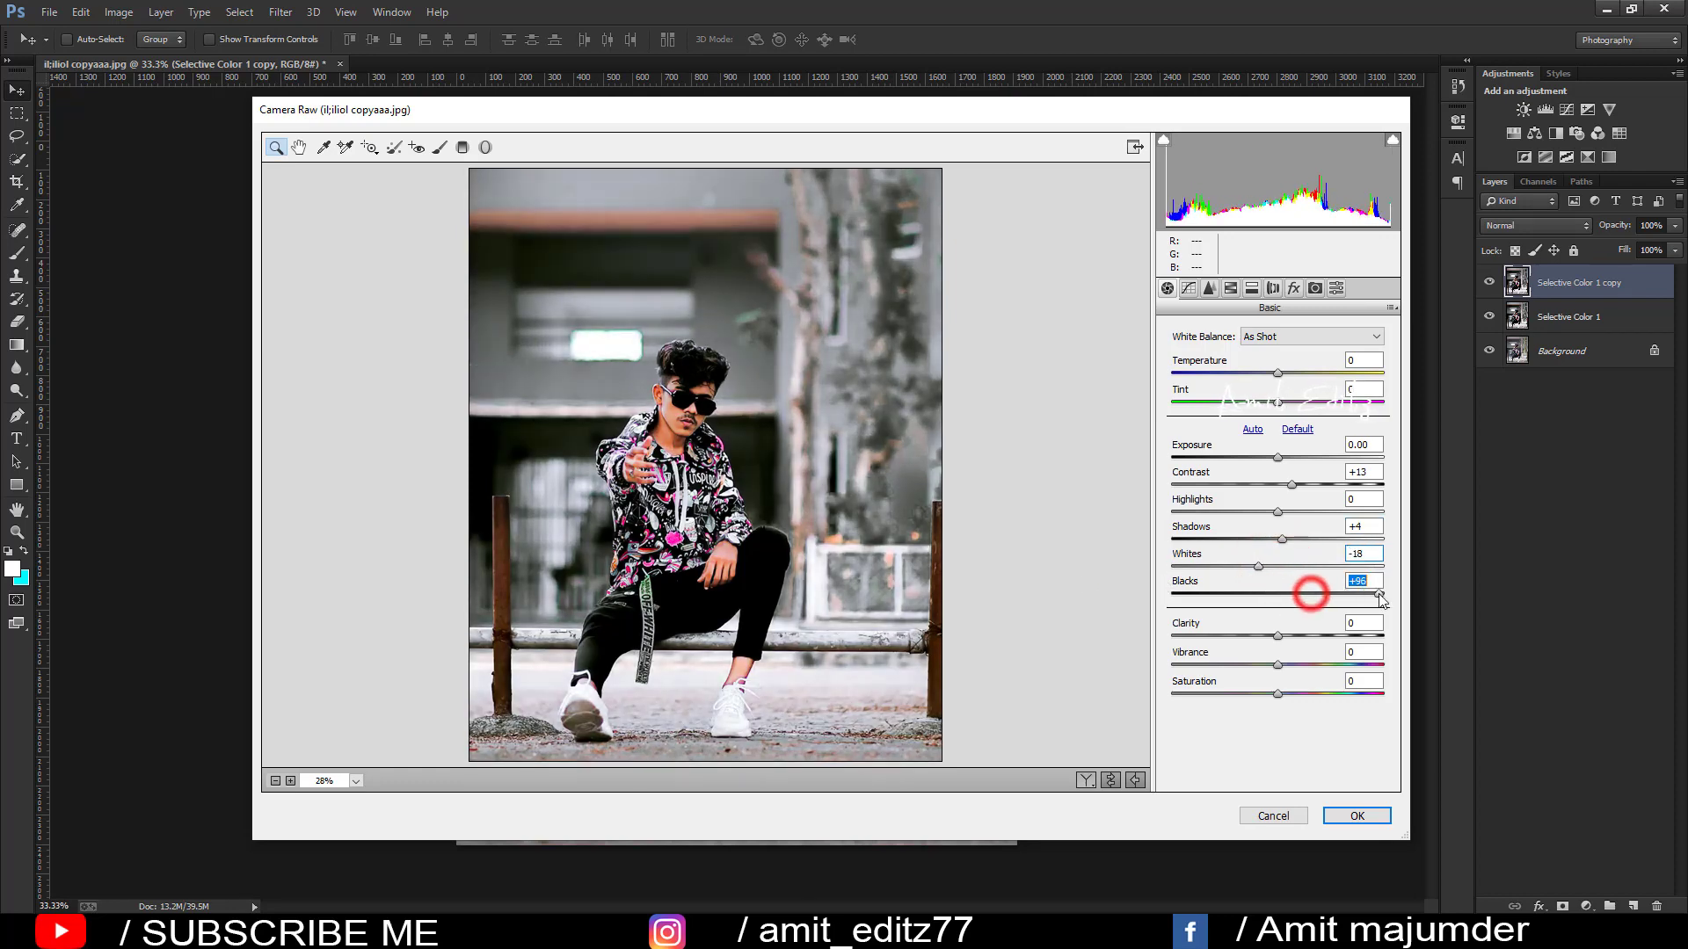
left_click_drag(1278, 636, 1292, 636)
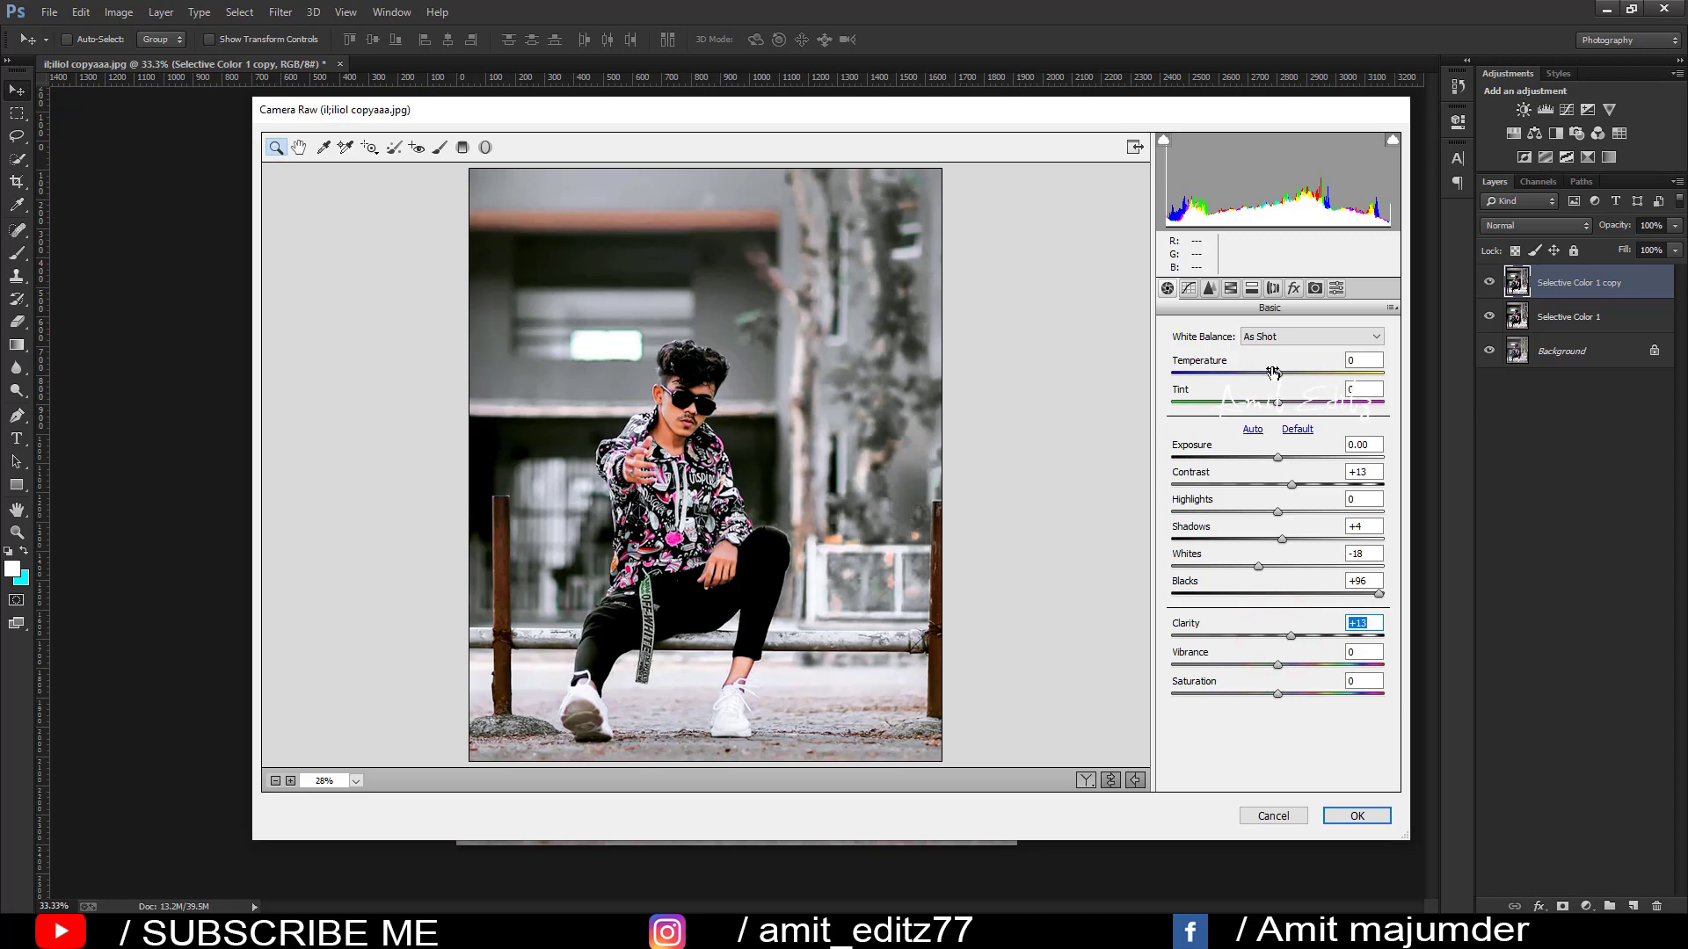
left_click_drag(1278, 402, 1272, 402)
left_click_drag(1275, 405, 1279, 404)
left_click_drag(1278, 372, 1277, 379)
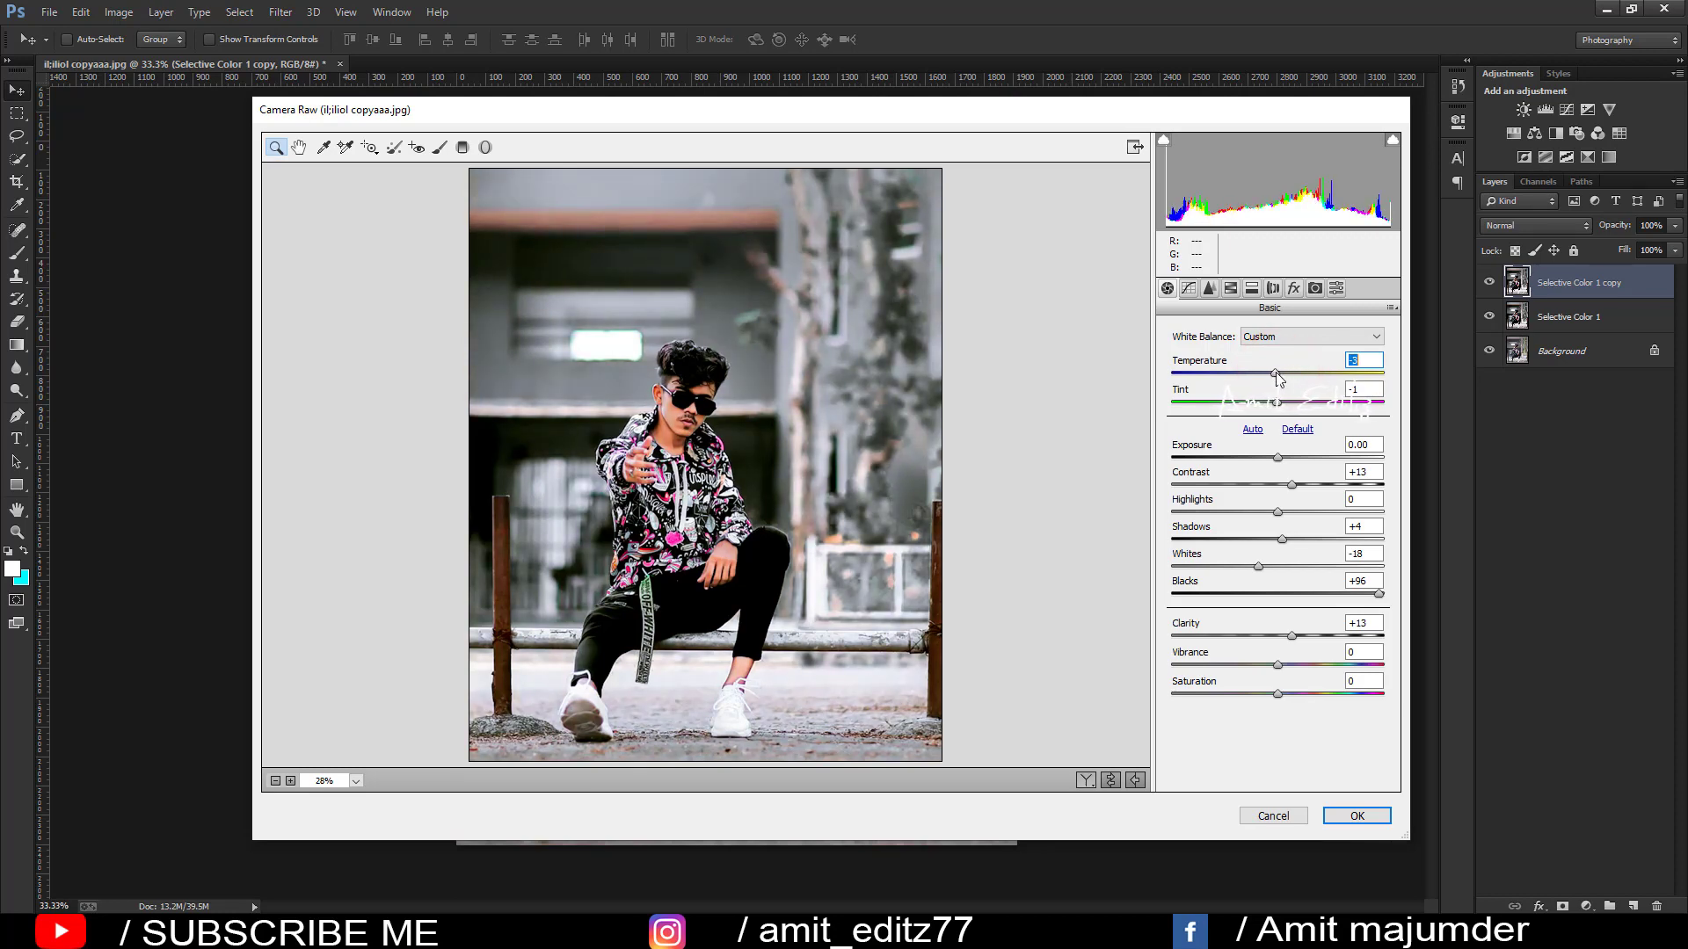
Lower the RGB point curve's top end and add a highlight point near 220→213.
left_click(1190, 290)
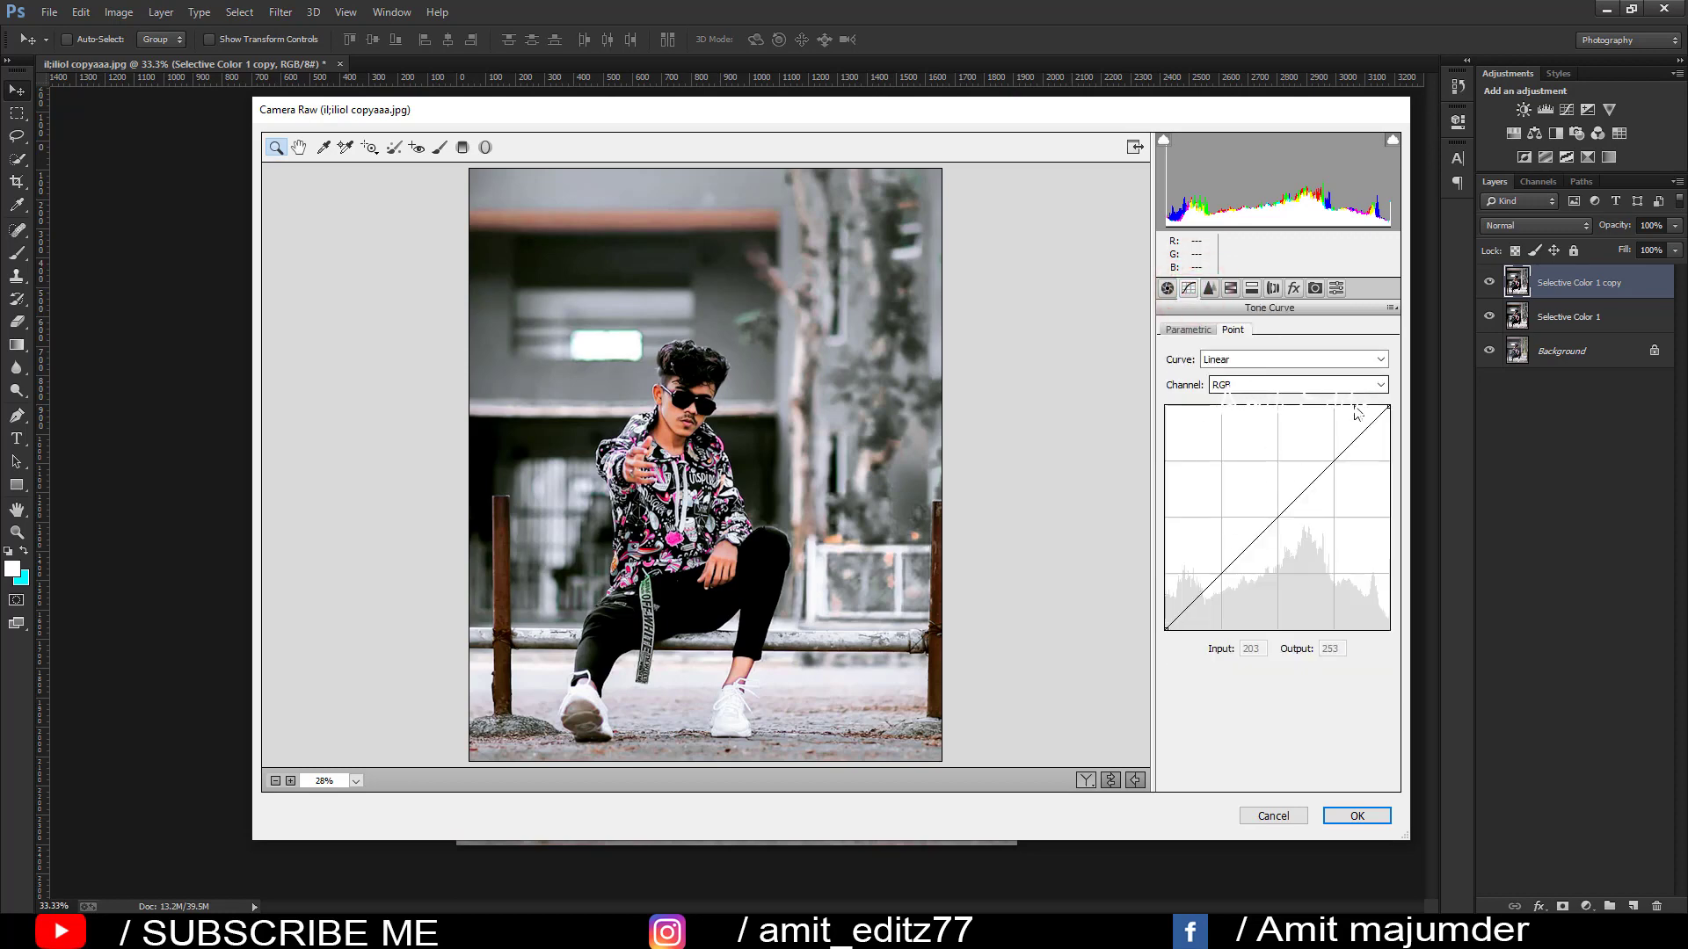
mouse_move(1390, 407)
left_mouse_down()
mouse_move(1407, 443)
mouse_move(1344, 459)
left_mouse_up()
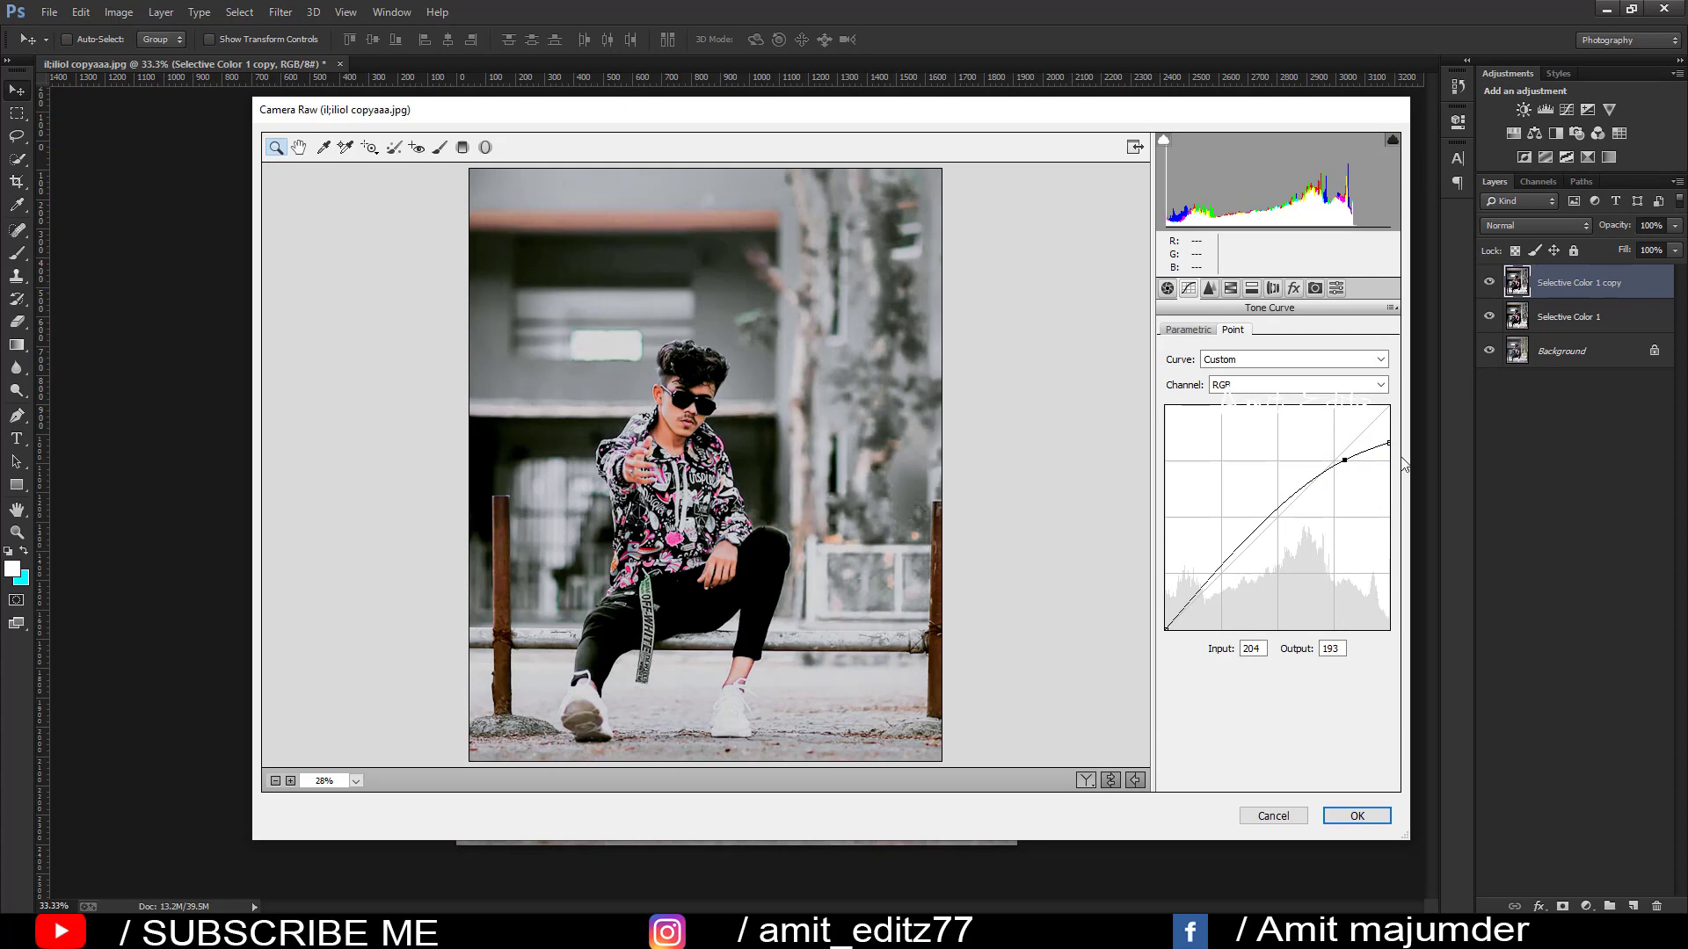
key("ctrl+alt+z")
key("ctrl+alt+z")
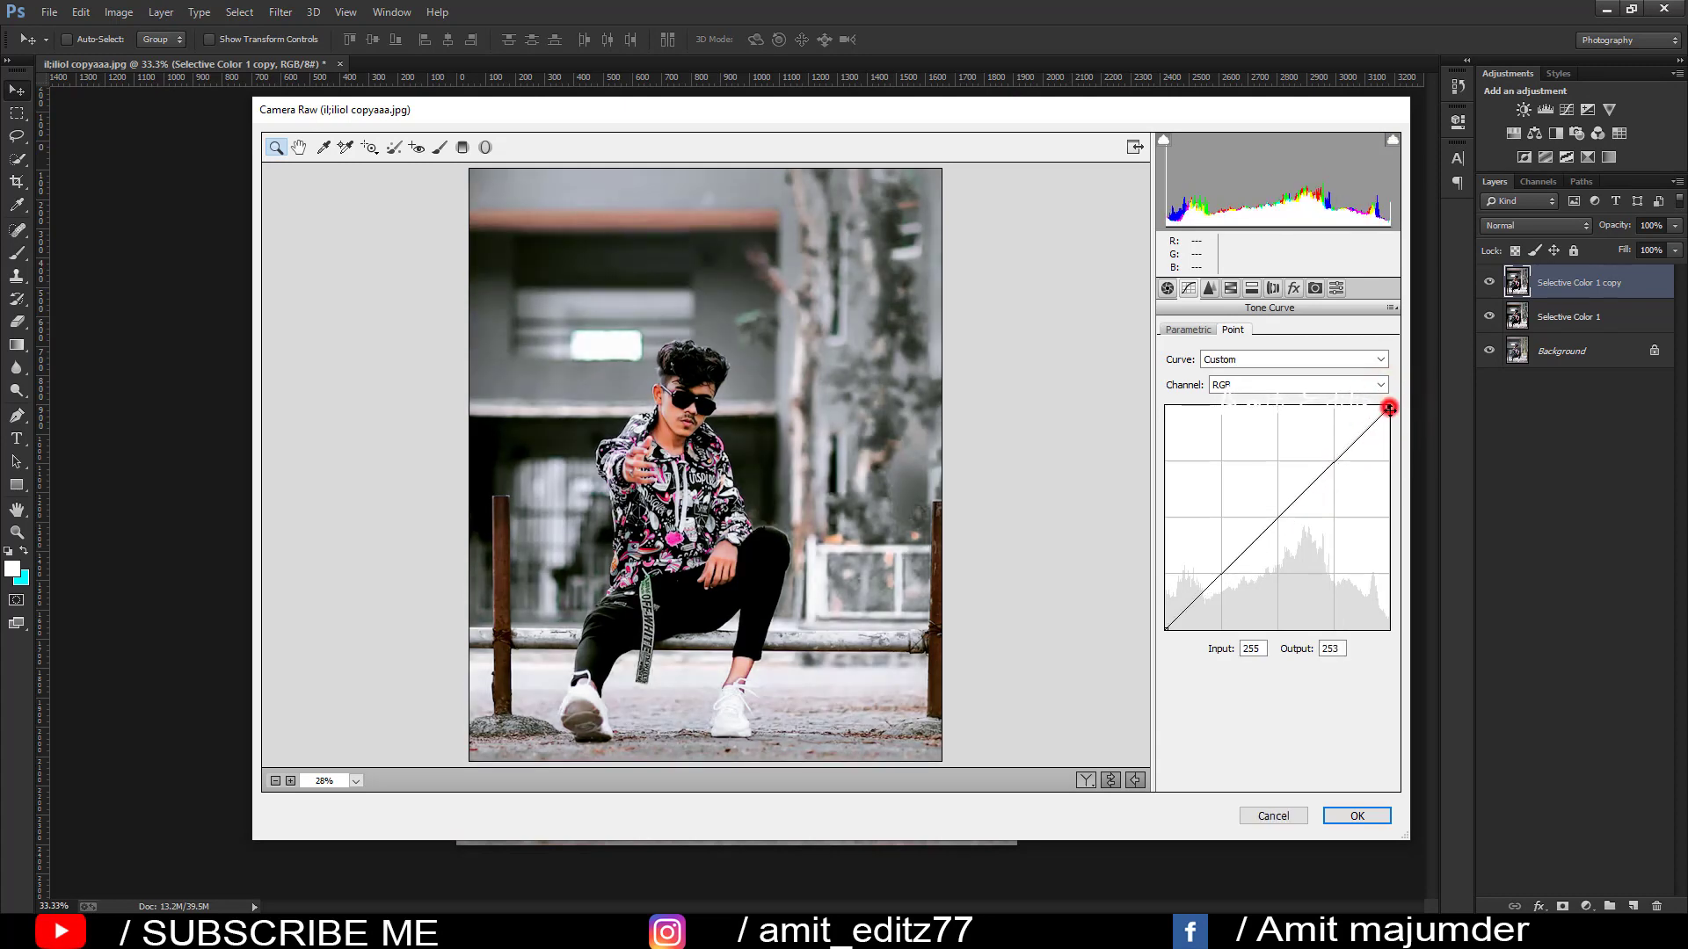
left_click_drag(1389, 408, 1388, 420)
left_click(1356, 446)
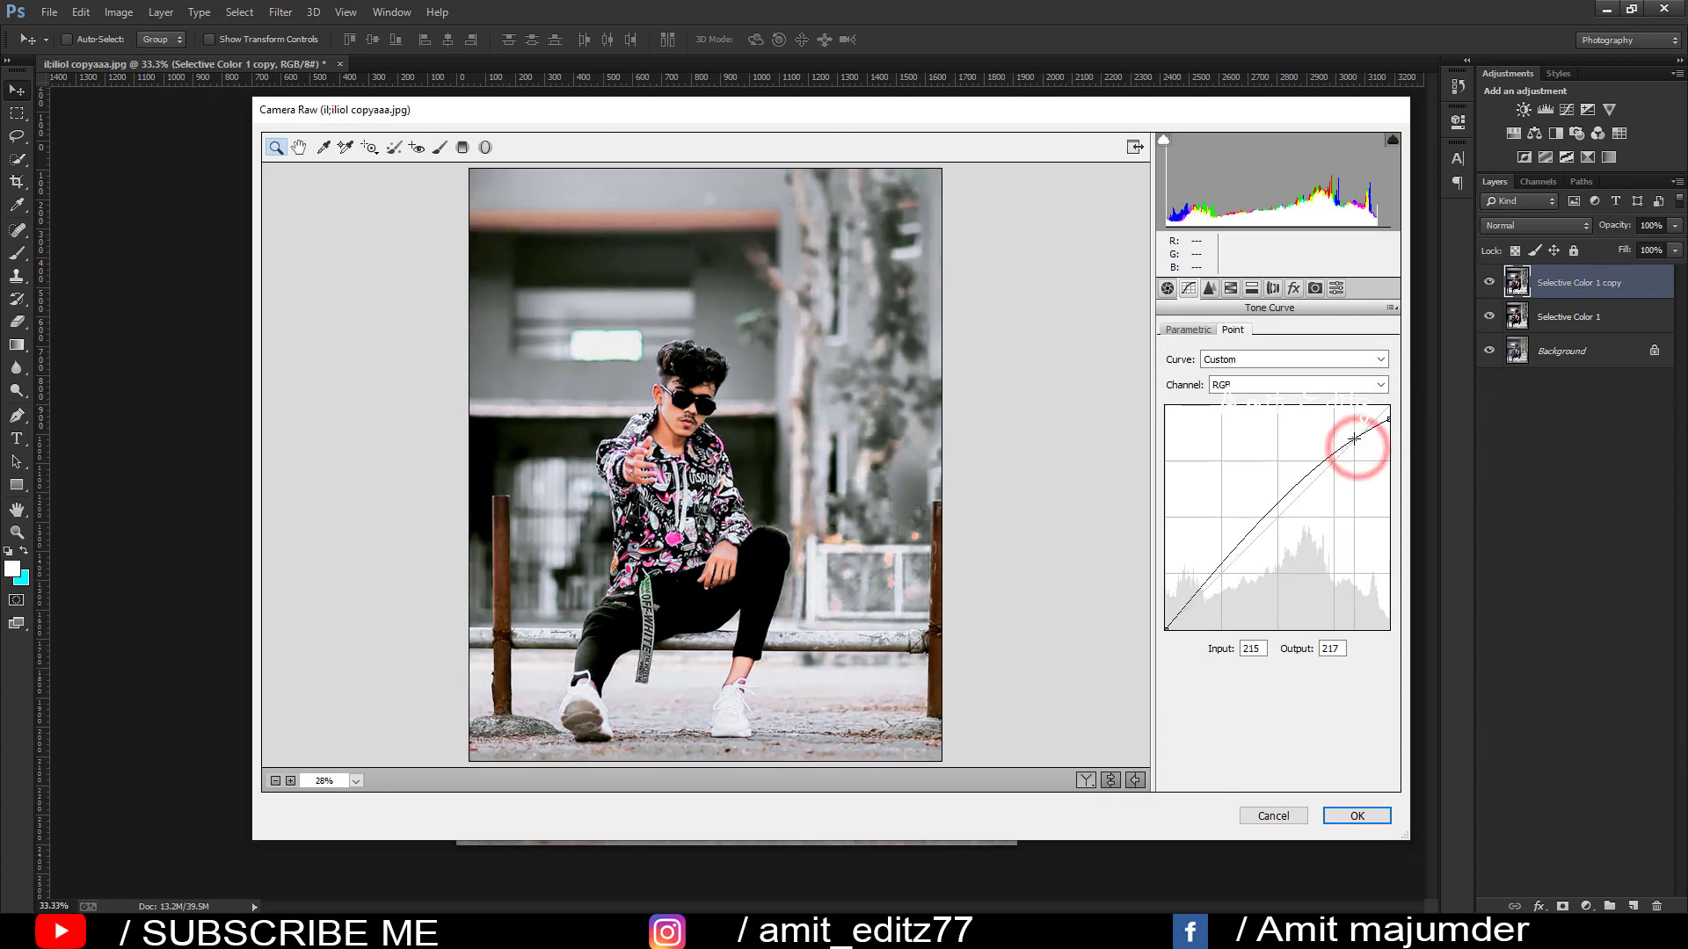
left_click_drag(1358, 446, 1358, 443)
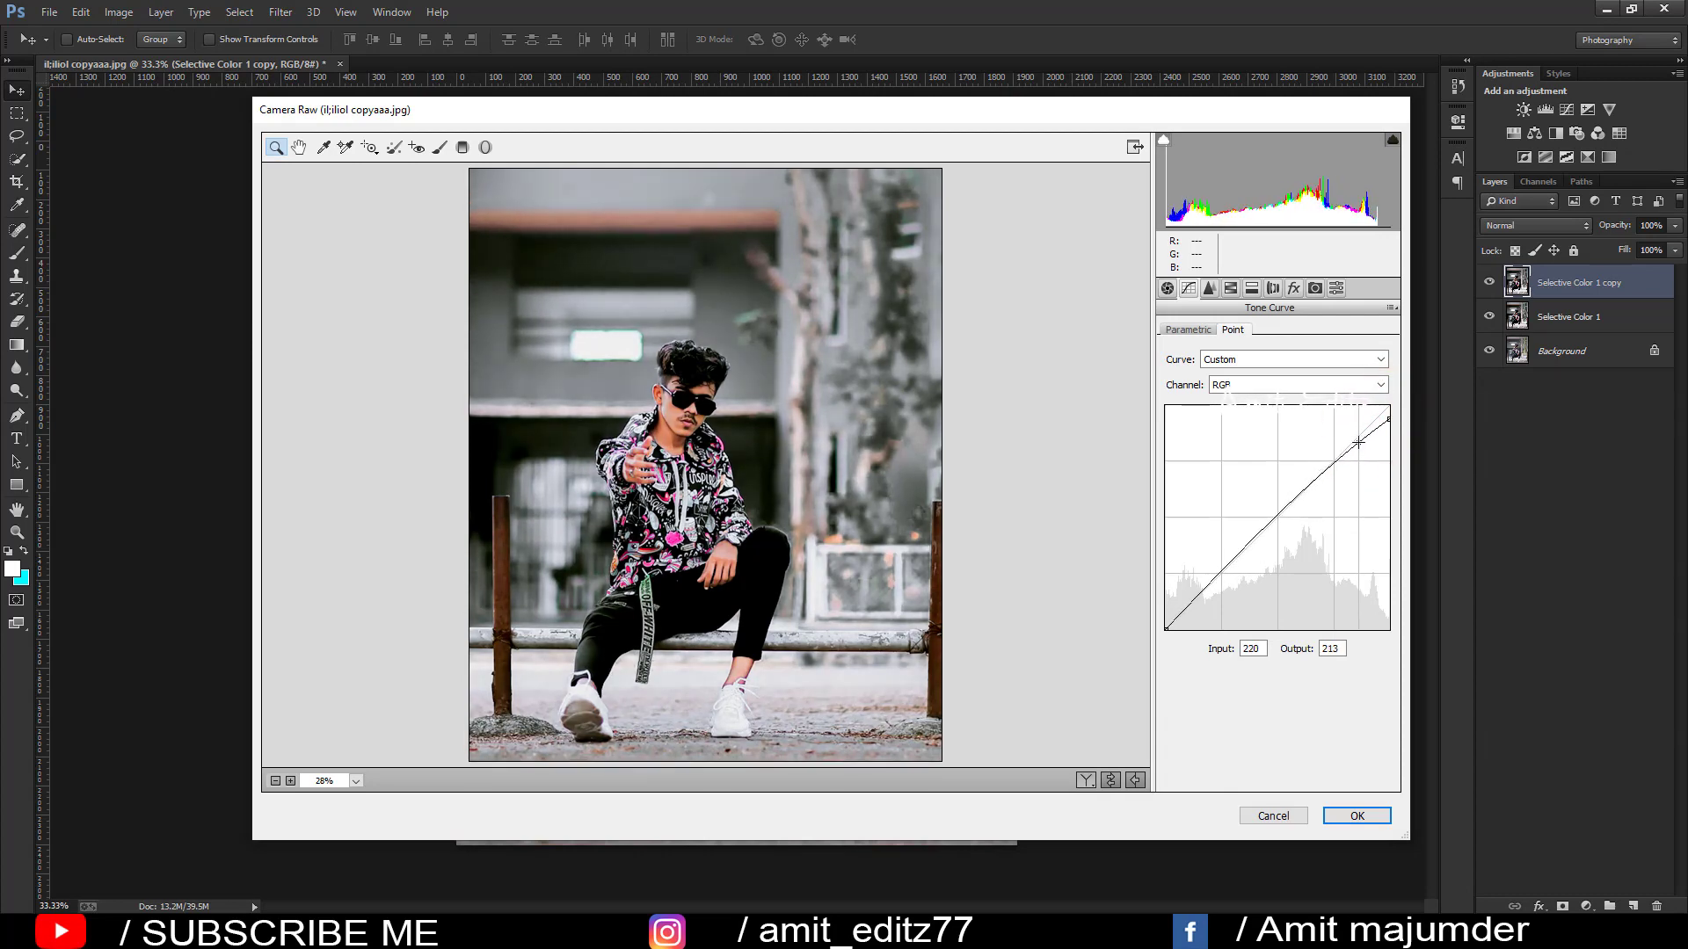
left_click(1310, 385)
On the Red channel curve, lower the highlight end to about 228→223, removing extra points.
left_click(1295, 428)
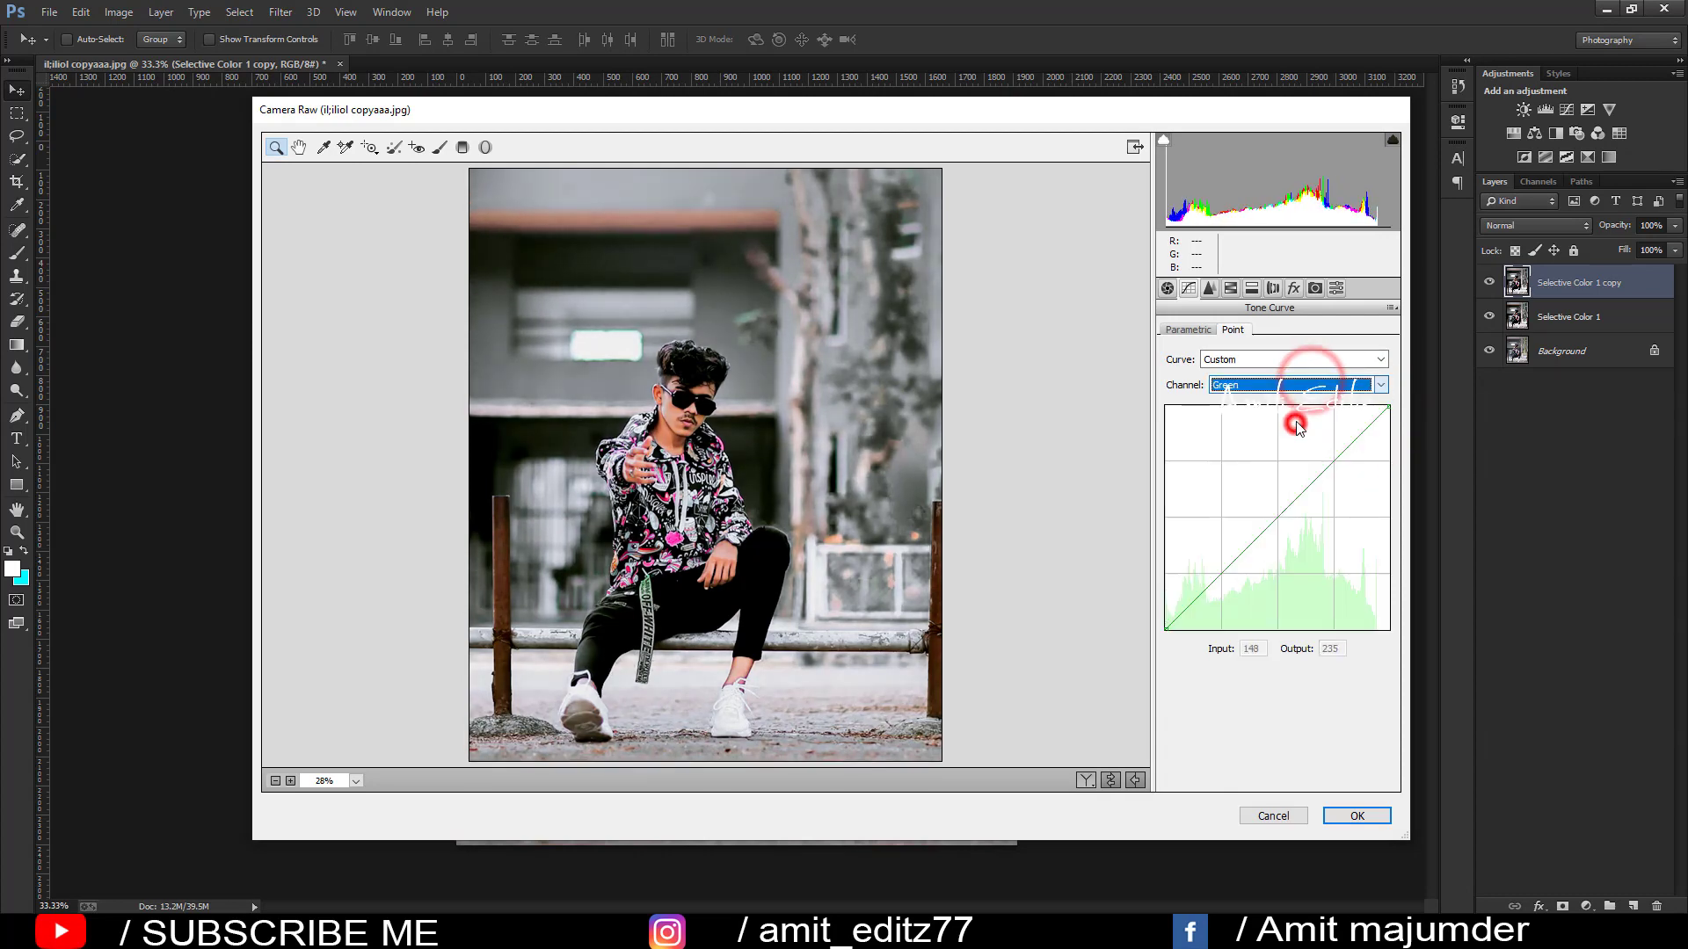
left_click(1302, 390)
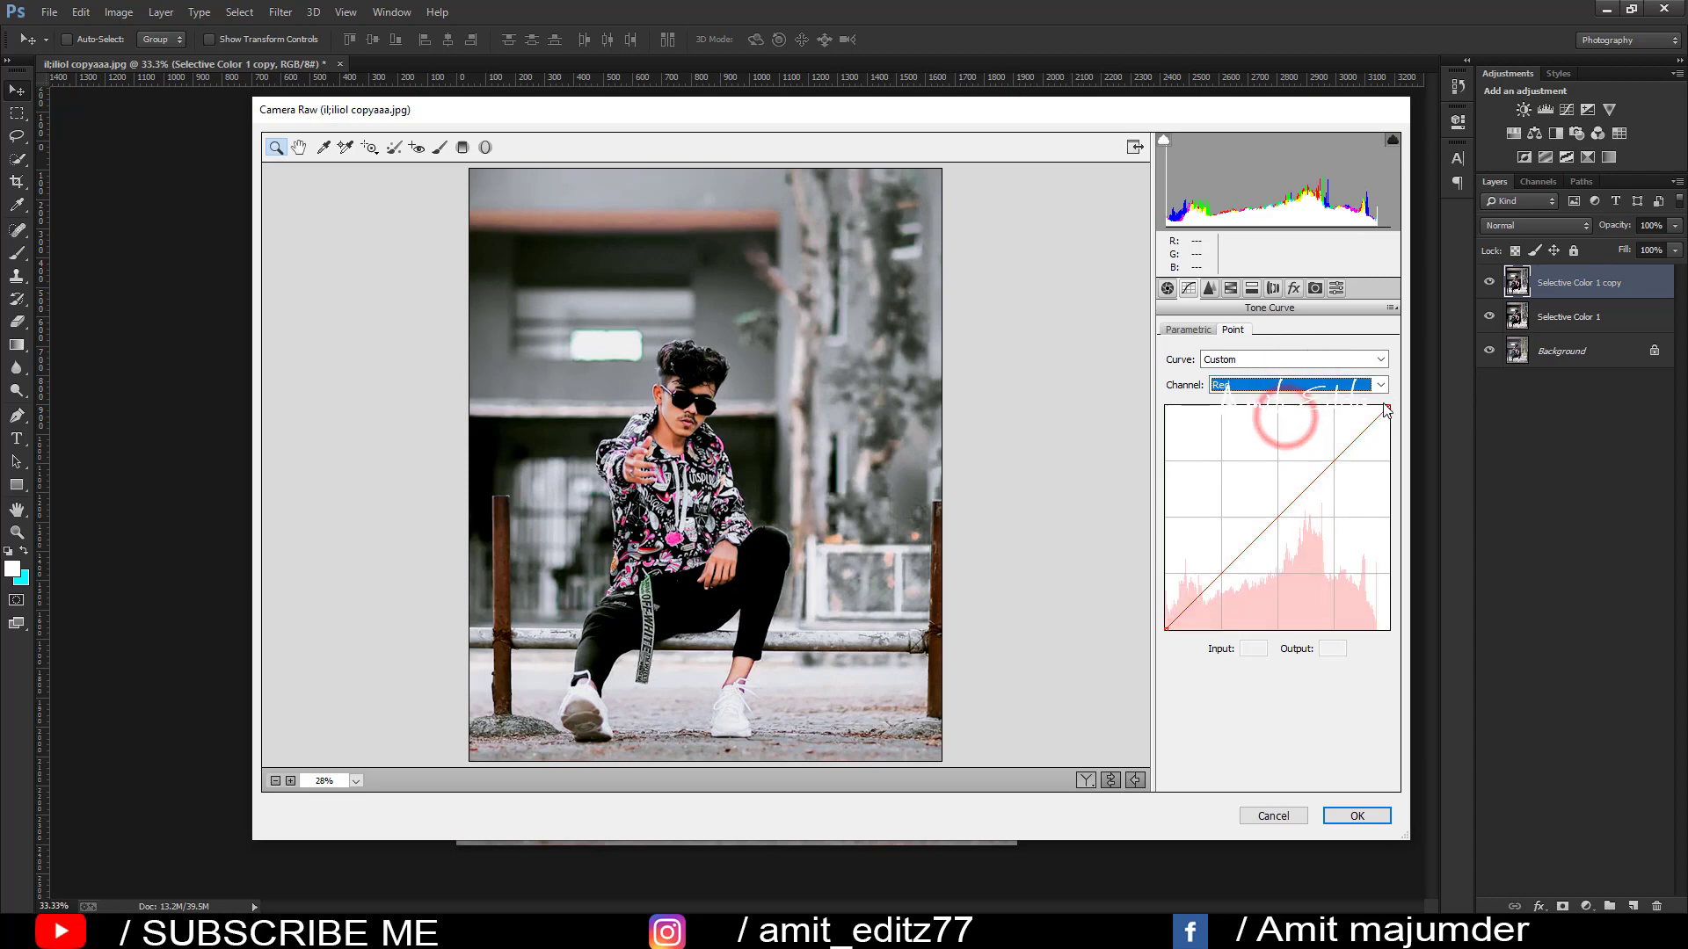
left_click_drag(1386, 408, 1361, 436)
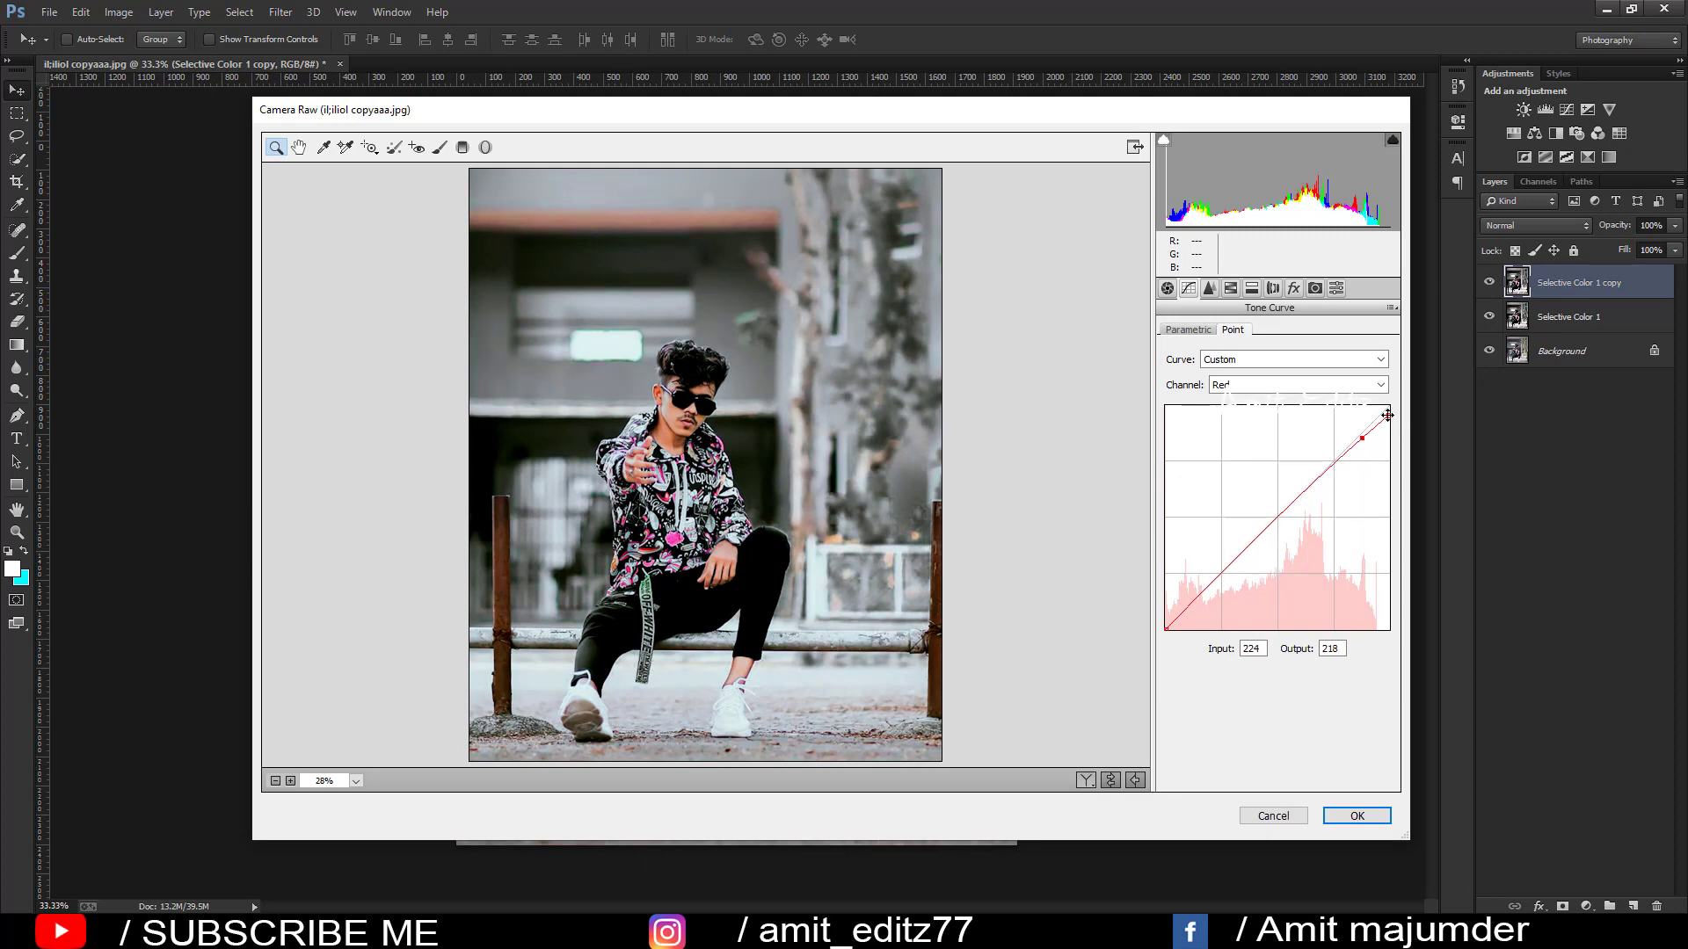
left_click_drag(1389, 406, 1363, 436)
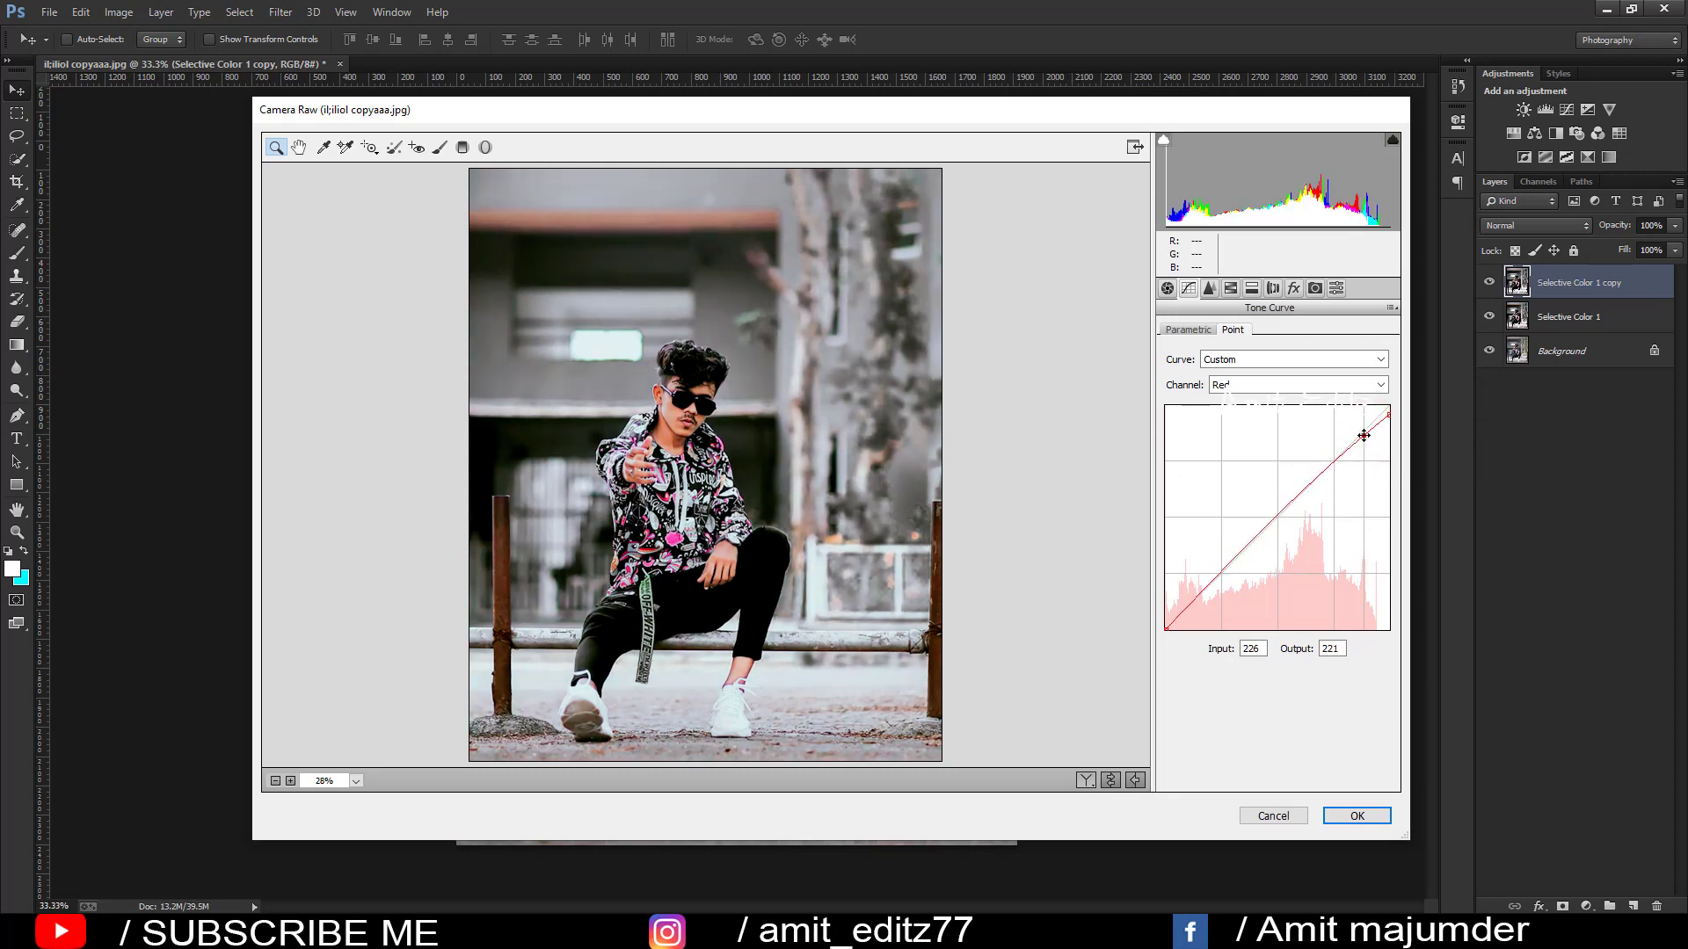
left_click(1290, 385)
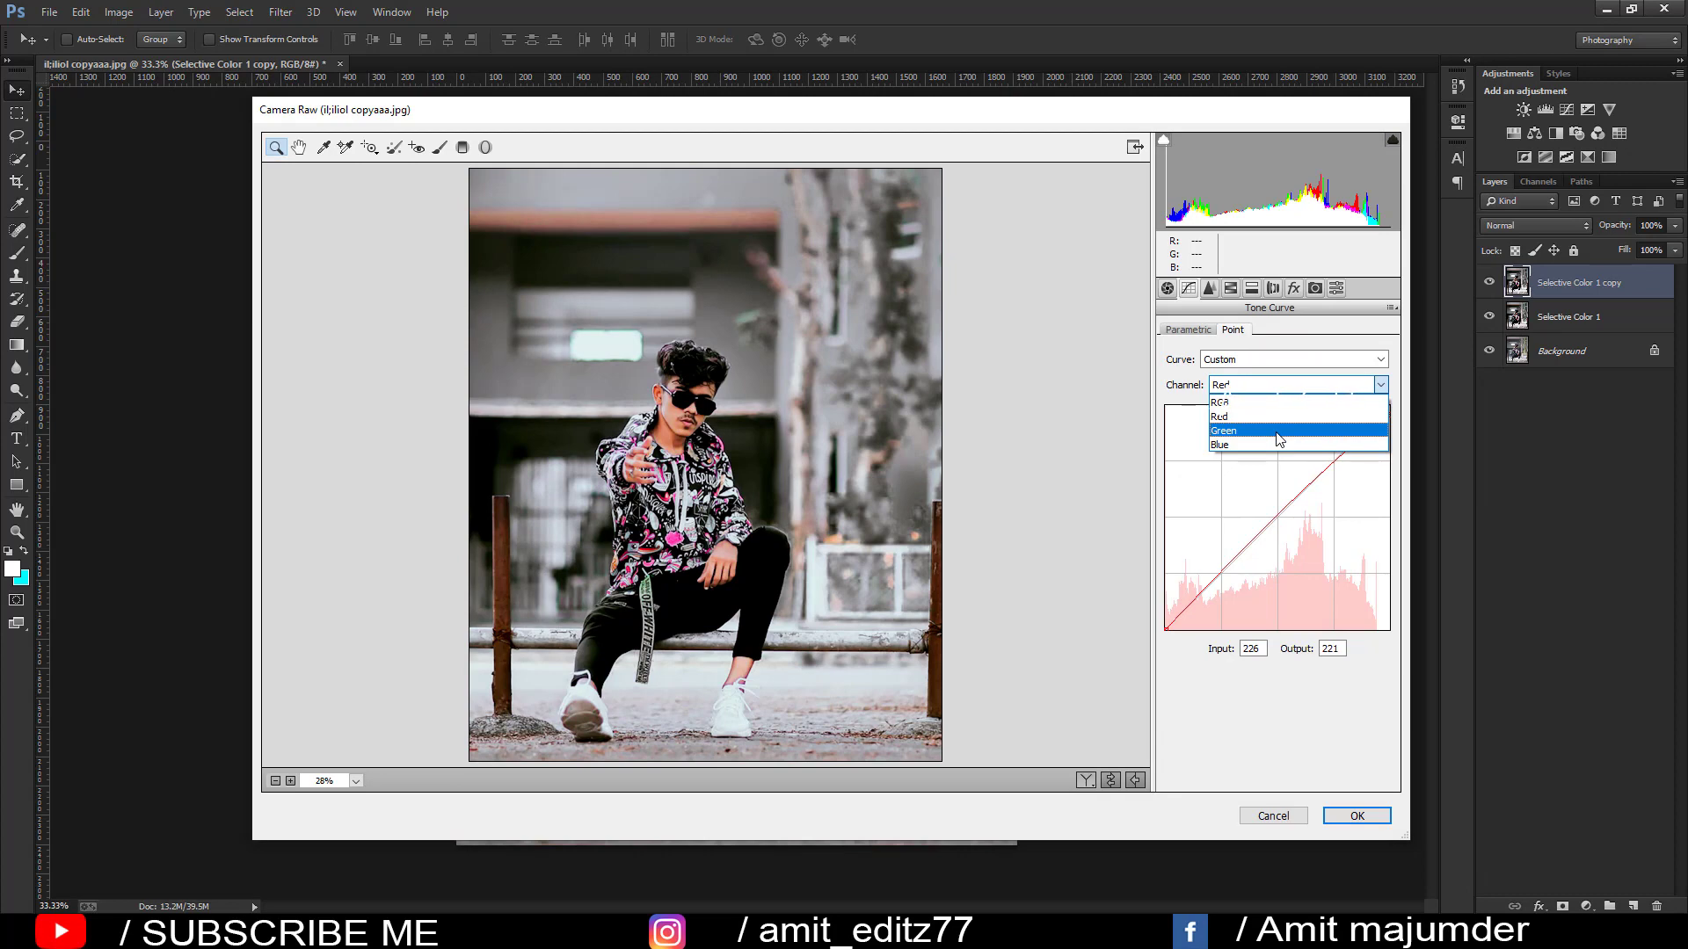
left_click(1338, 501)
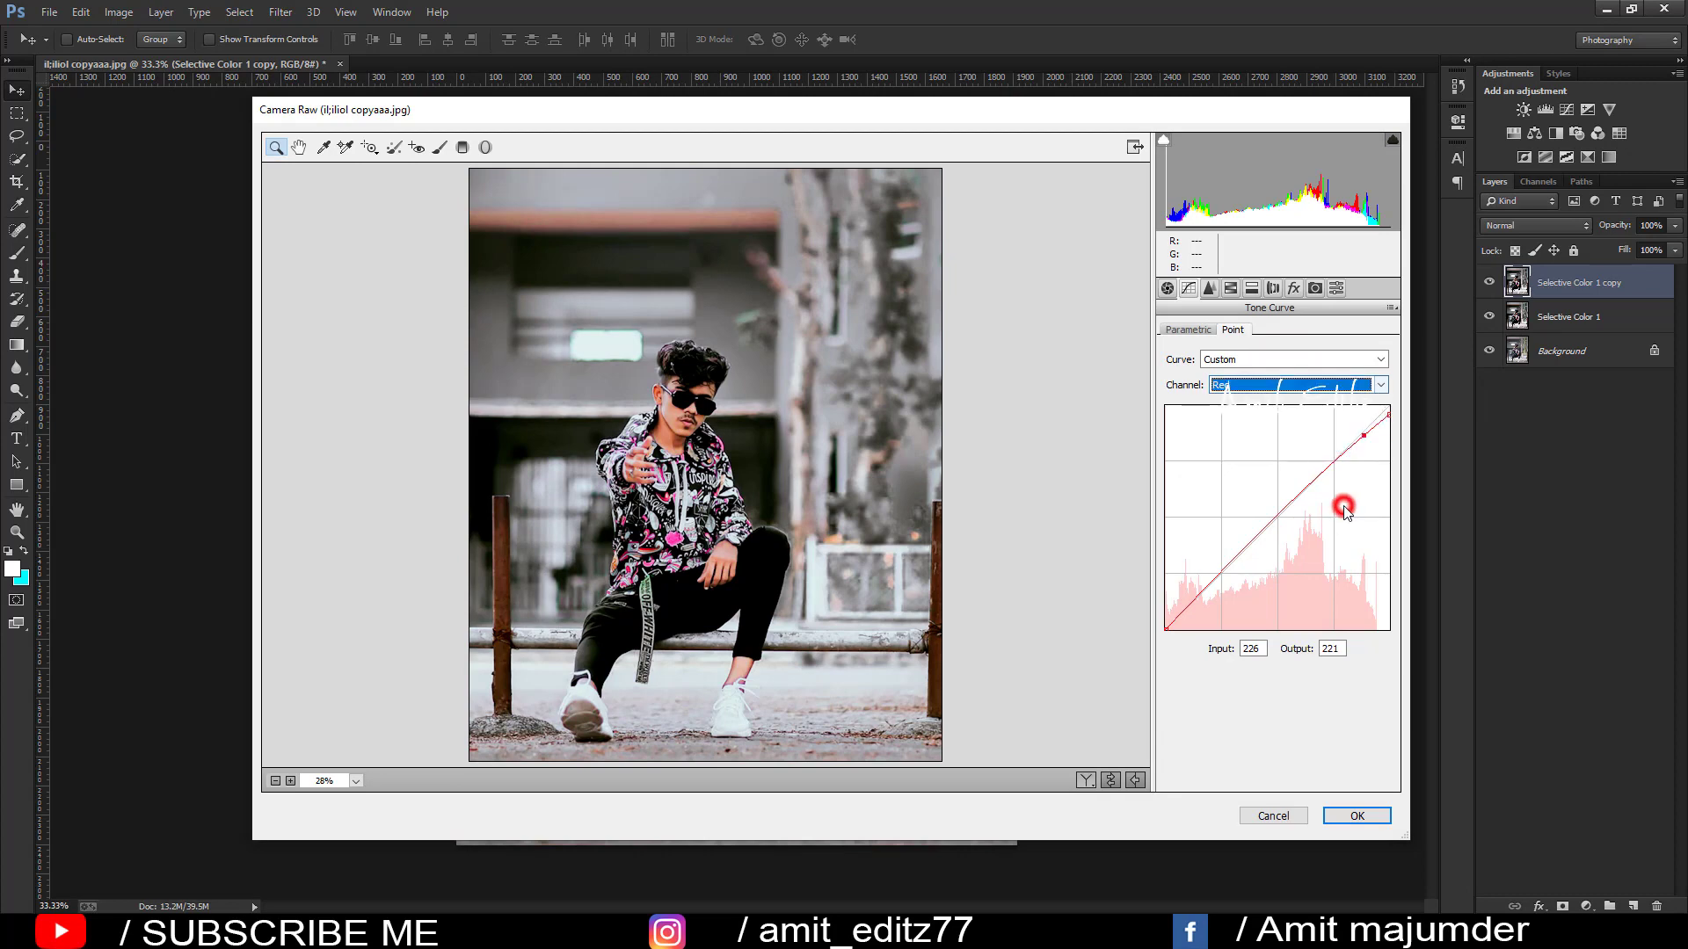
key("Delete")
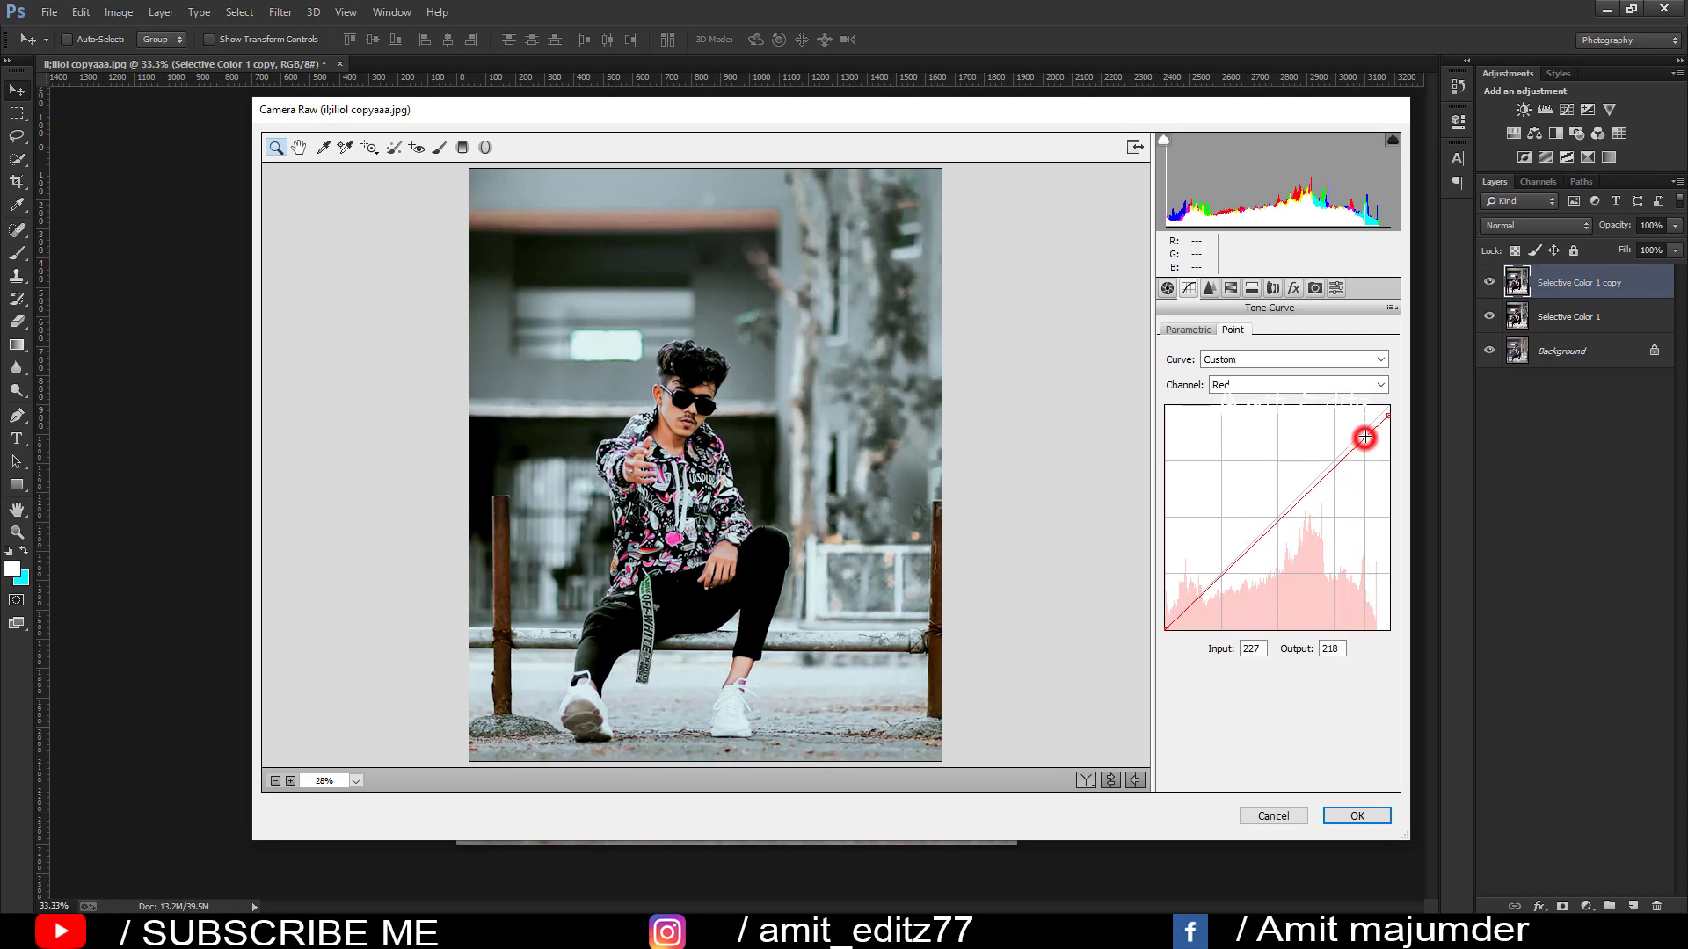
left_click_drag(1364, 437, 1364, 433)
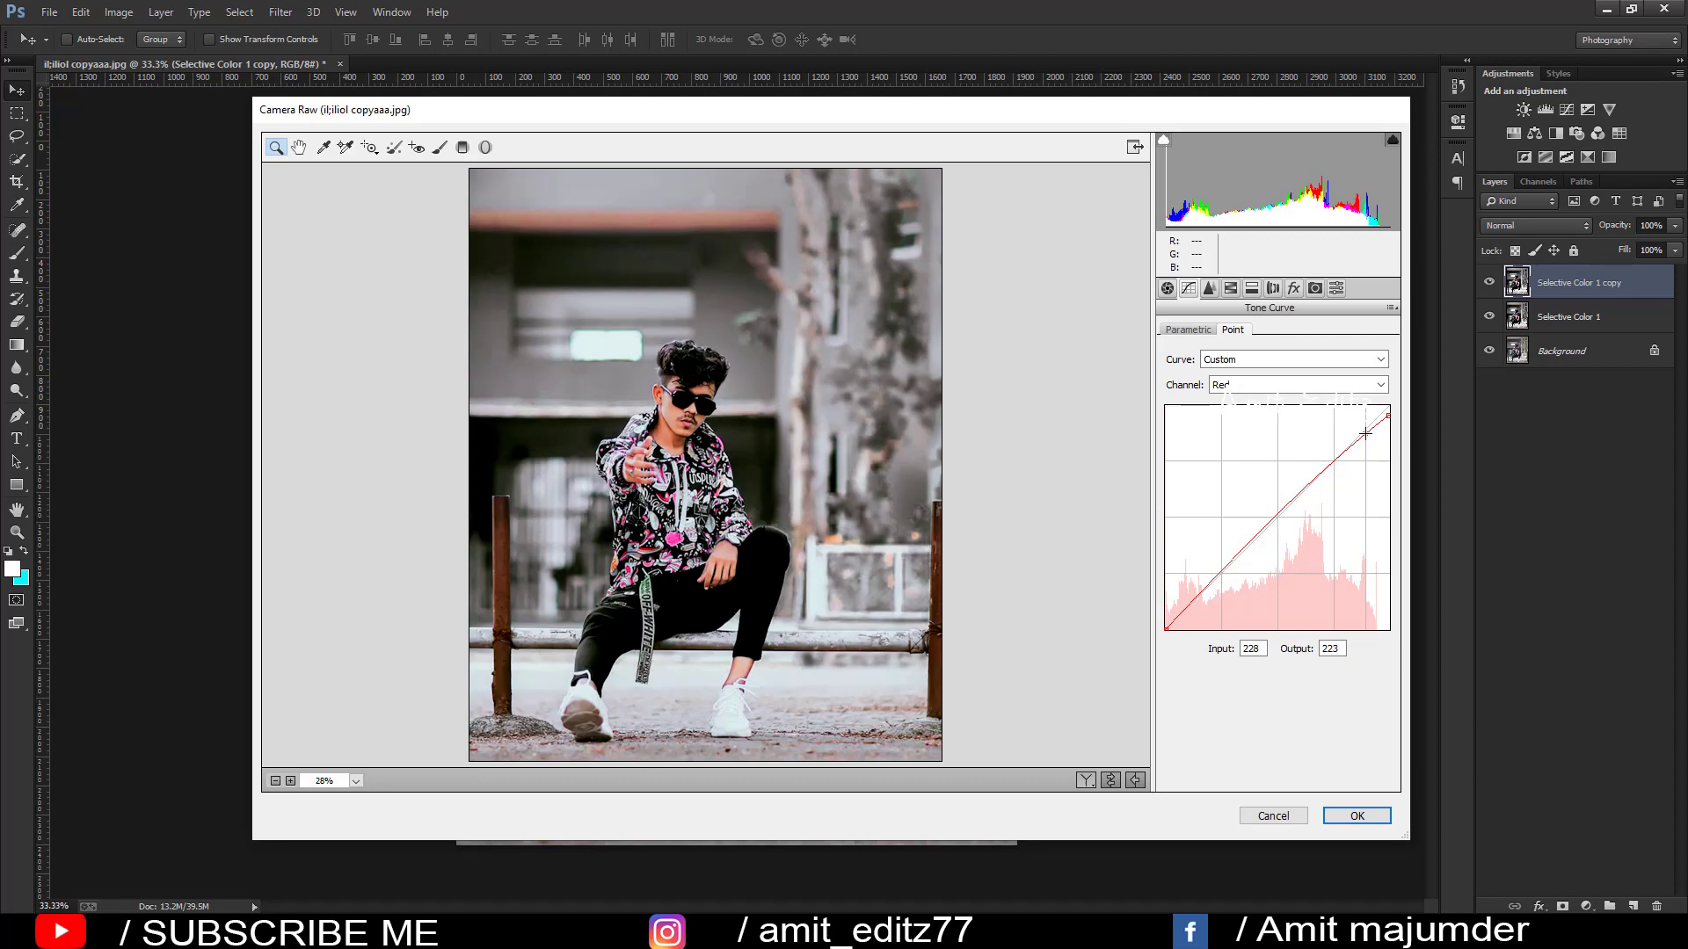
key("Delete")
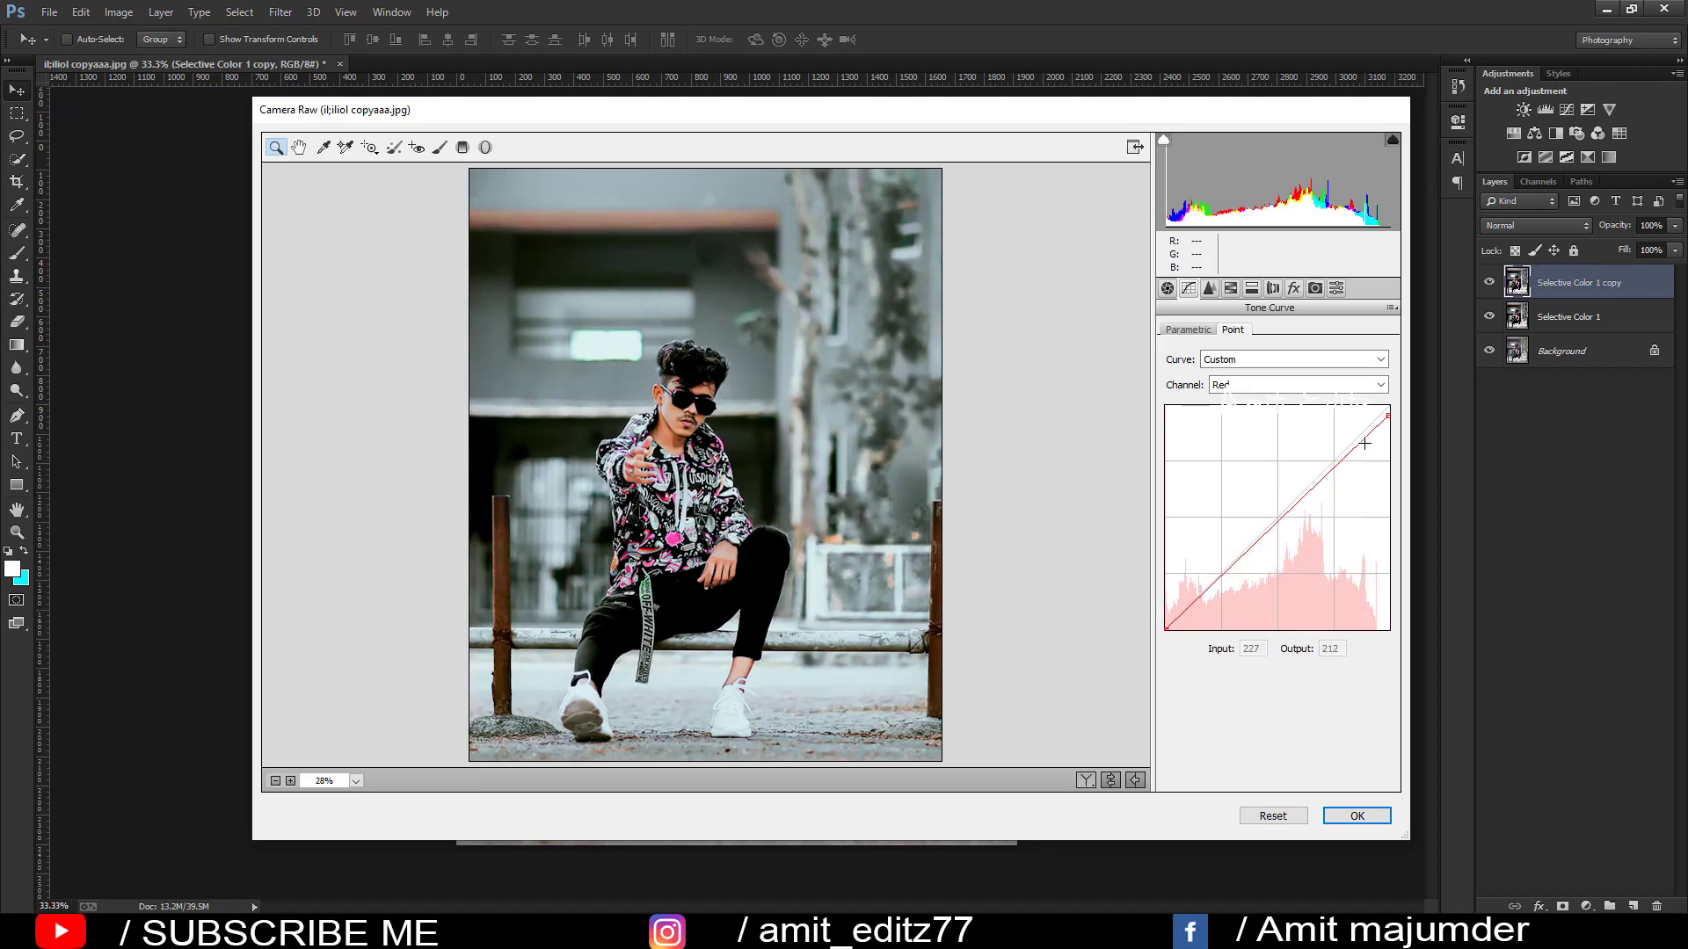
Move the Green channel curve's black point right, discarding the trial control points.
left_click(1343, 385)
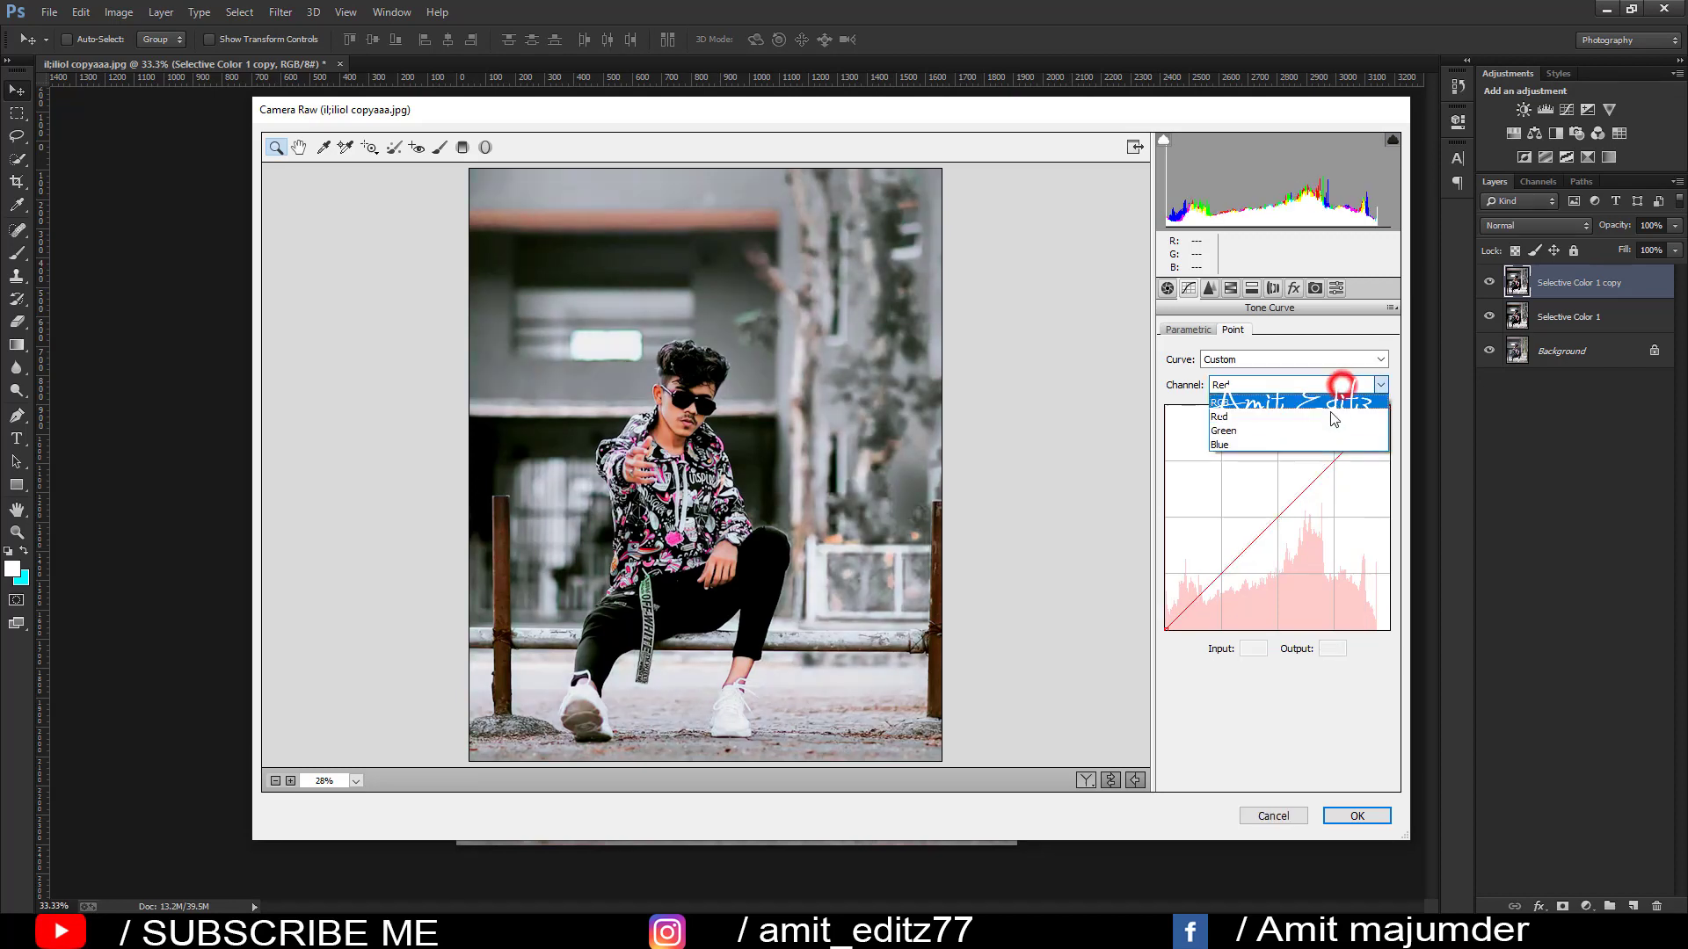
left_click(1319, 432)
left_click_drag(1389, 406, 1381, 400)
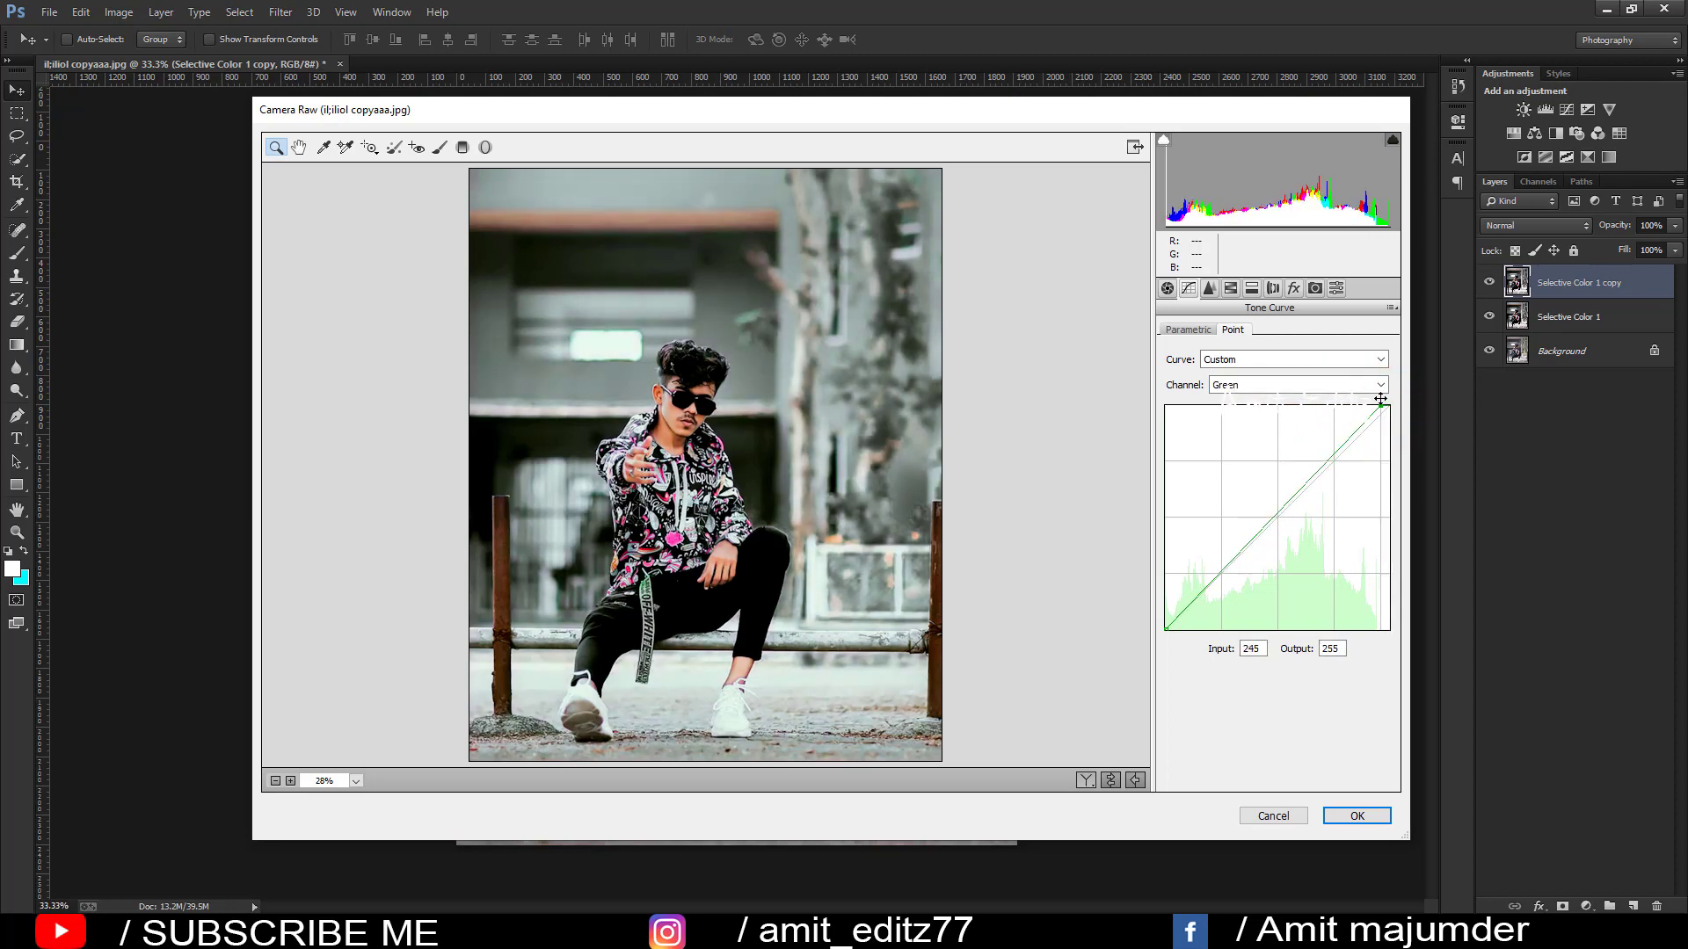
left_click(1350, 439)
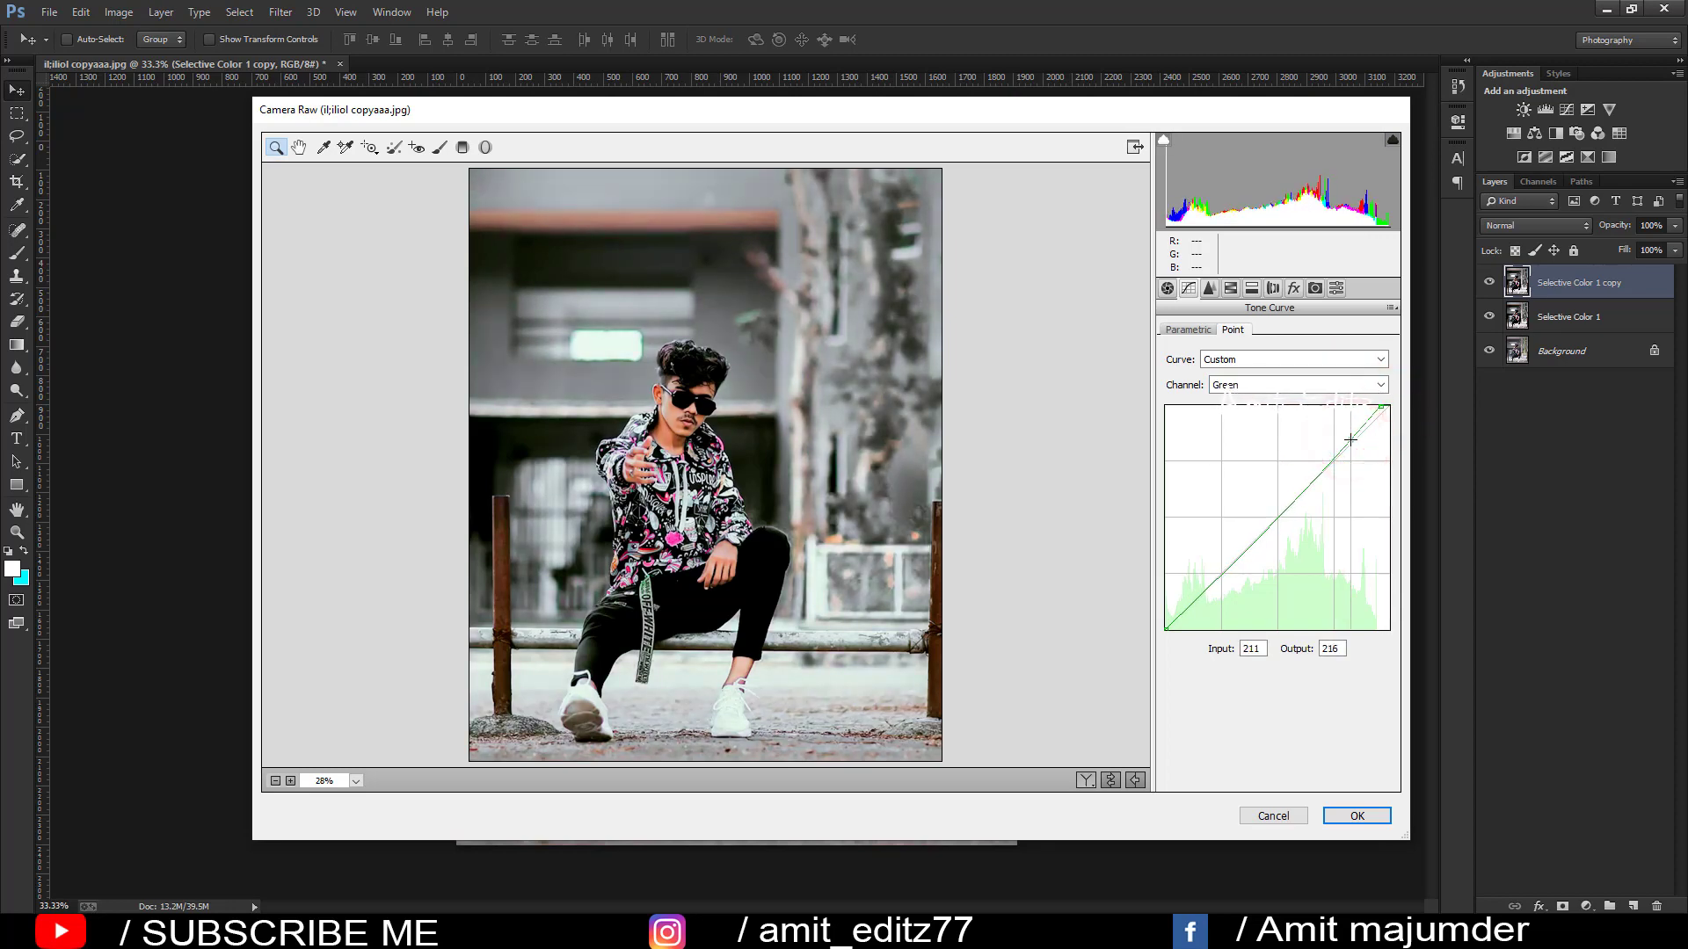
left_click_drag(1349, 438, 1353, 438)
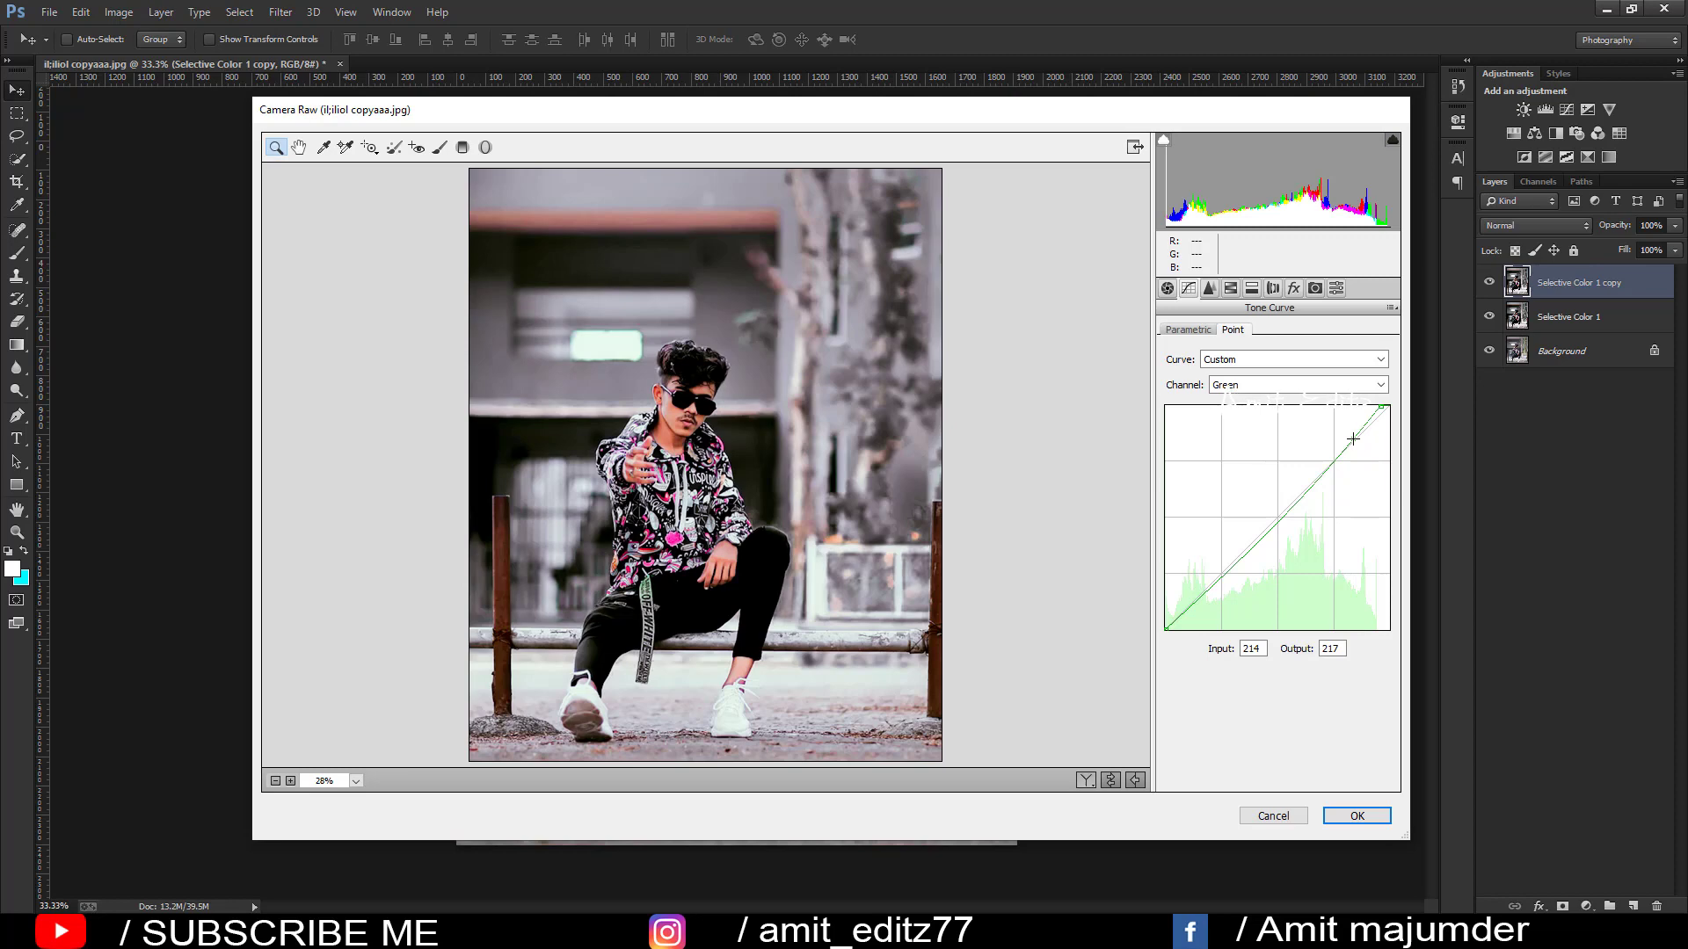
key("Delete")
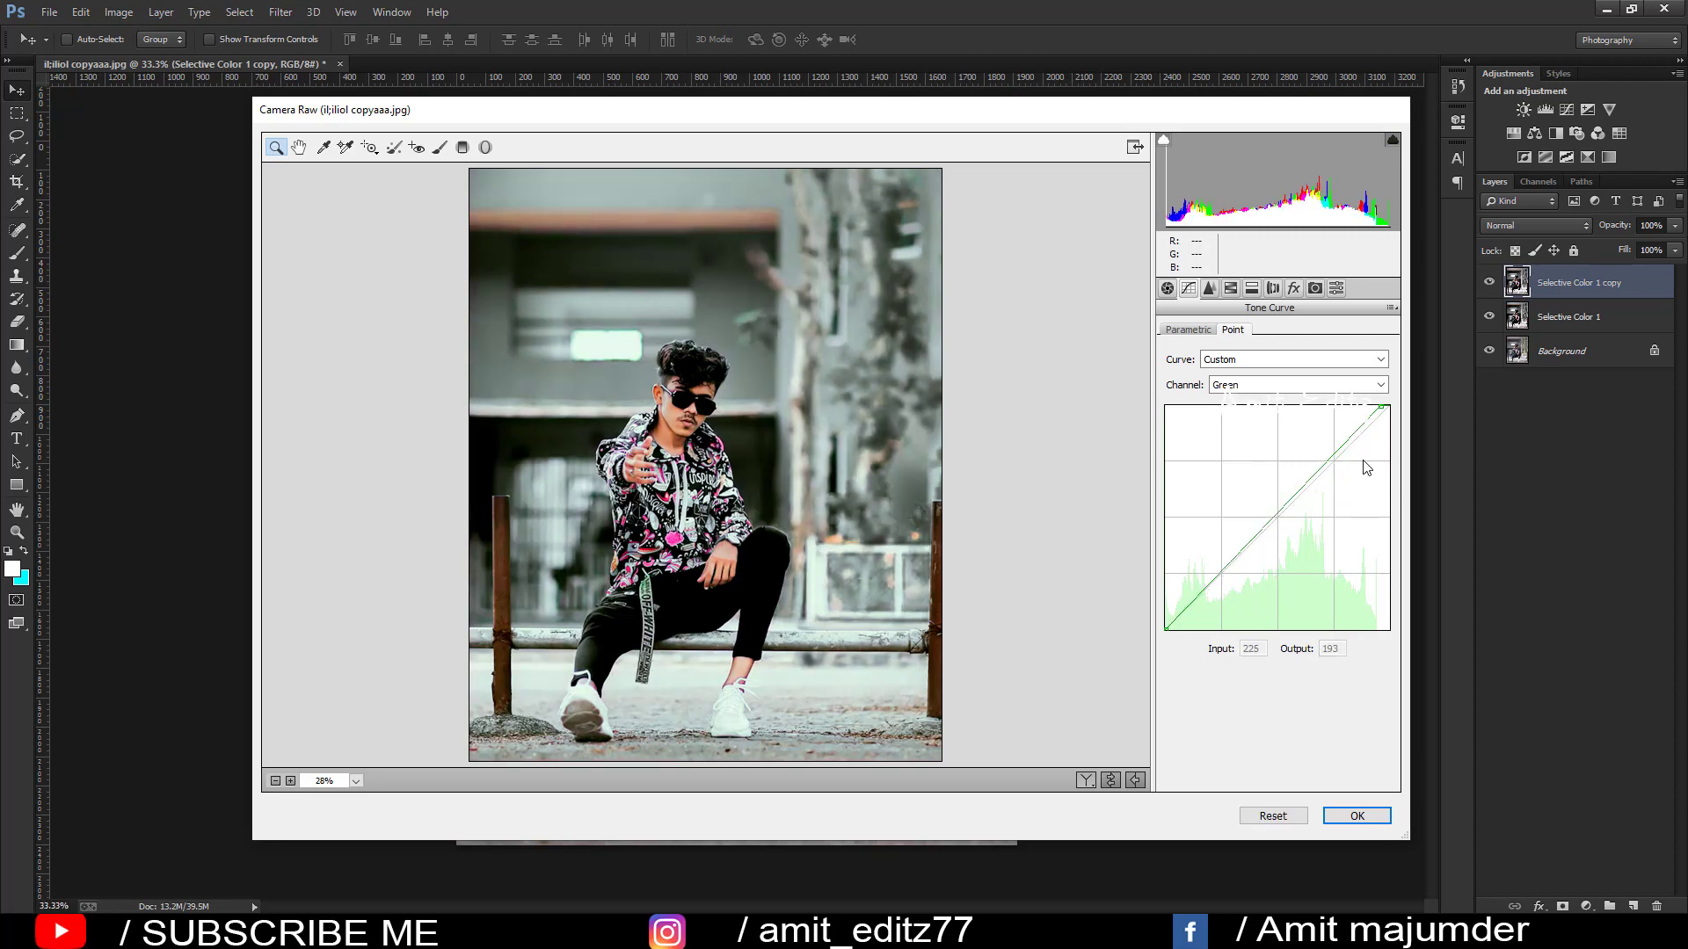
left_click_drag(1165, 630, 1180, 644)
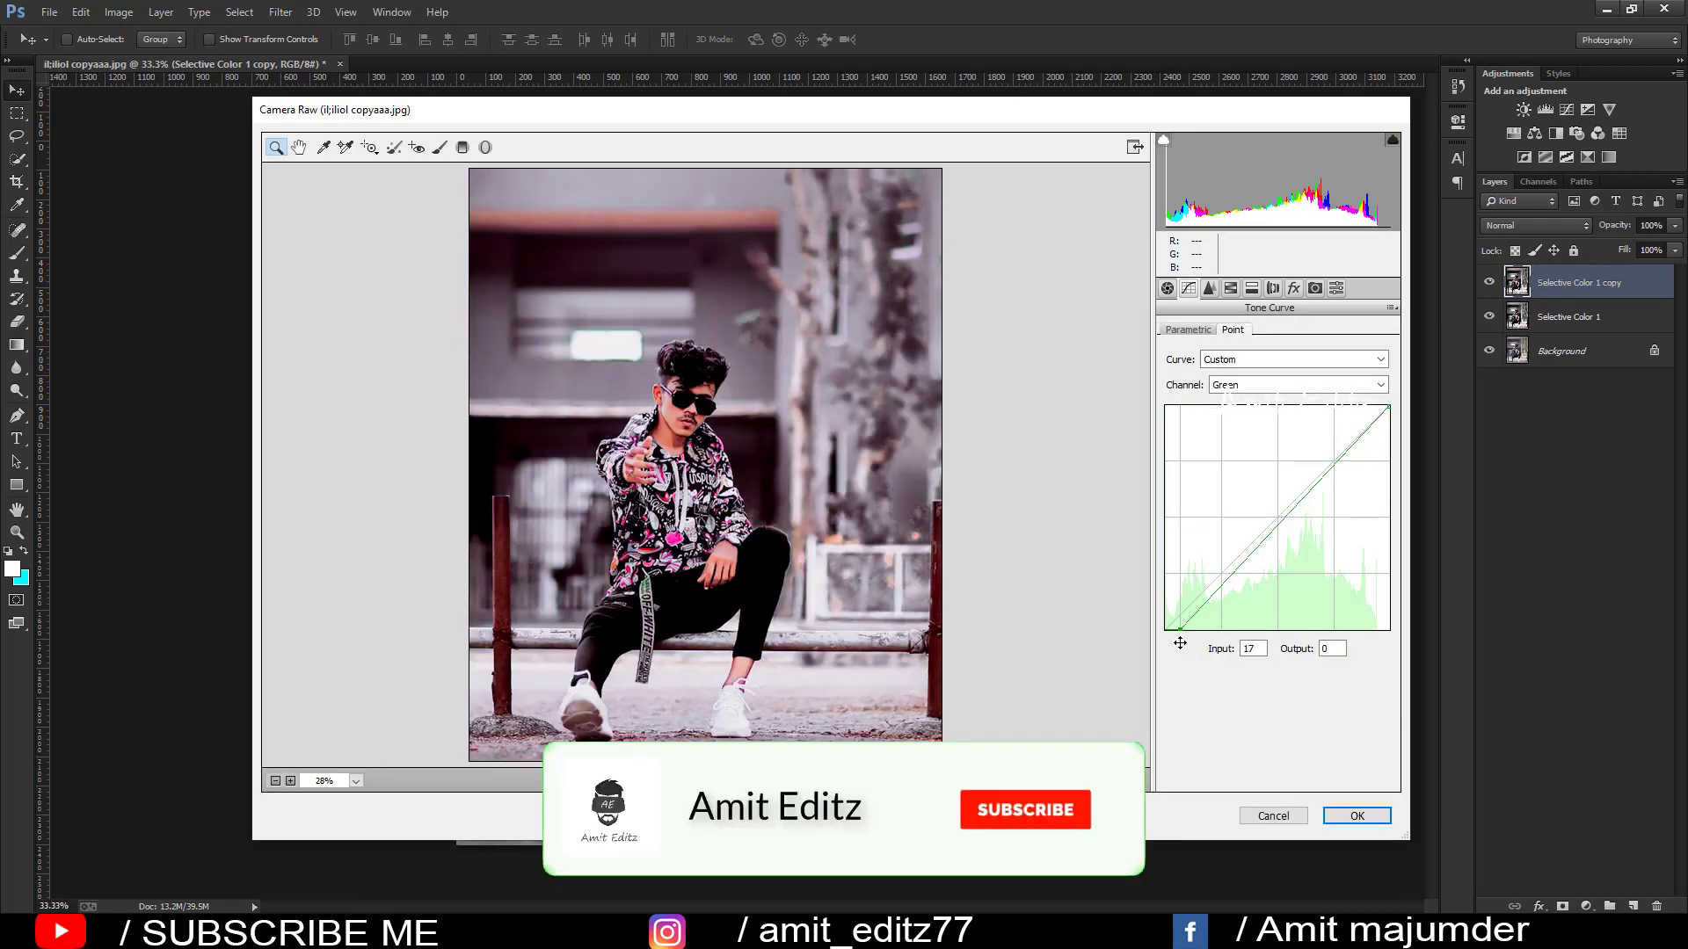
left_click(1225, 584)
left_click_drag(1224, 584, 1222, 579)
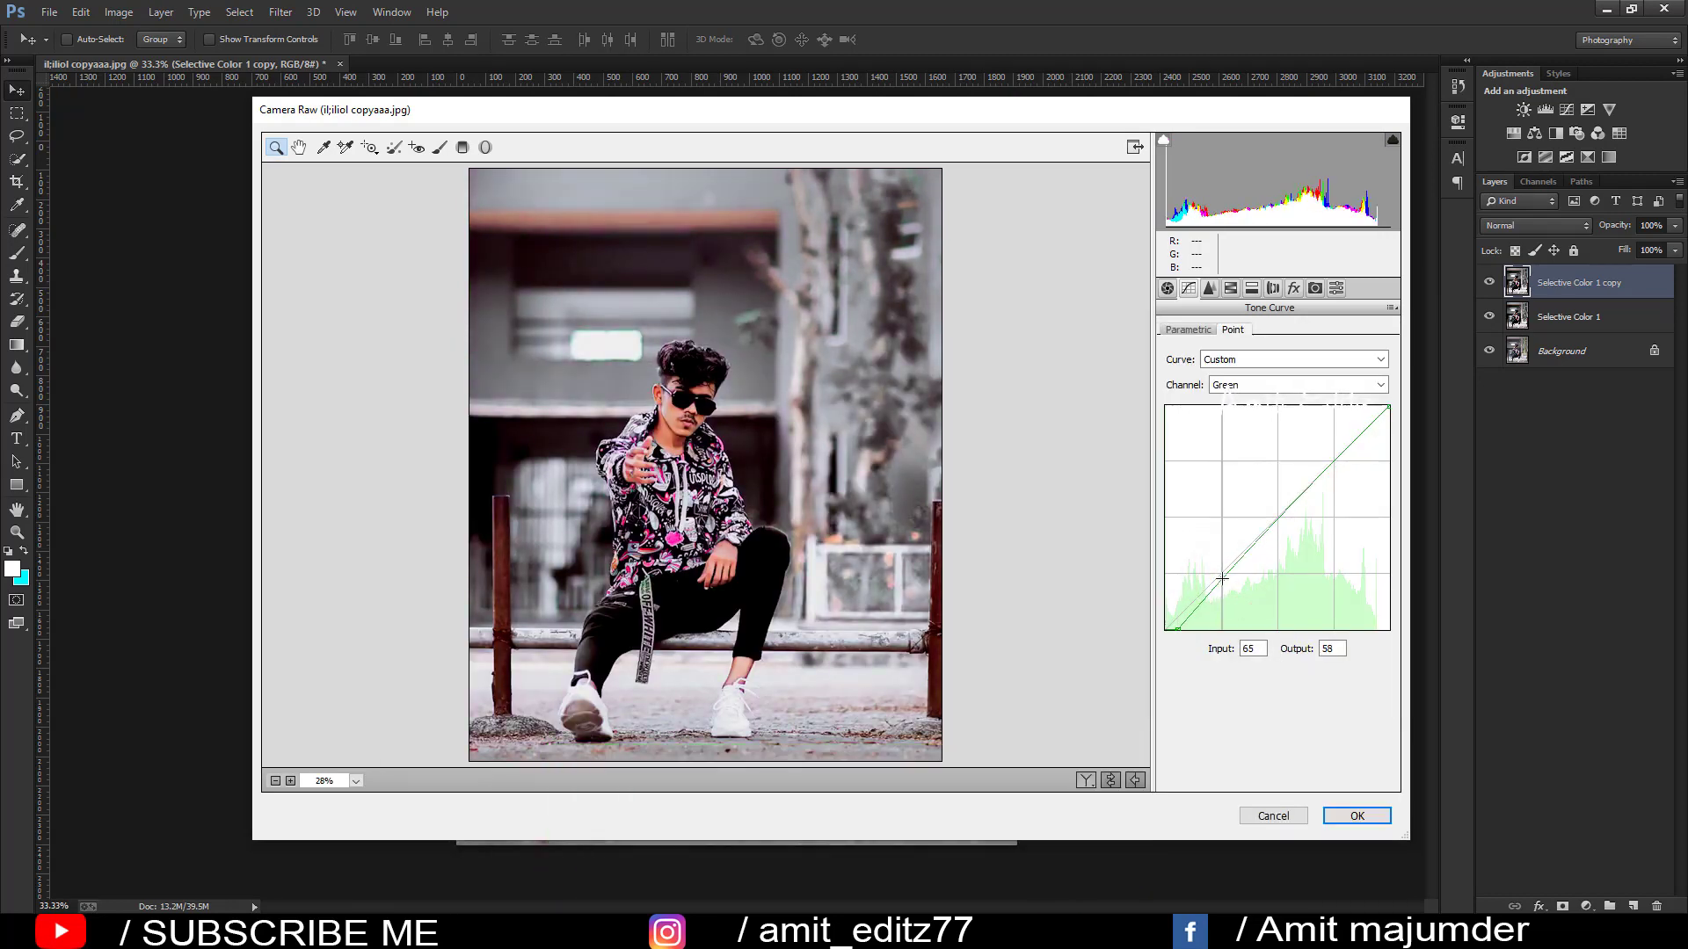
left_click_drag(1222, 578, 1221, 580)
left_click(1211, 608, "alt")
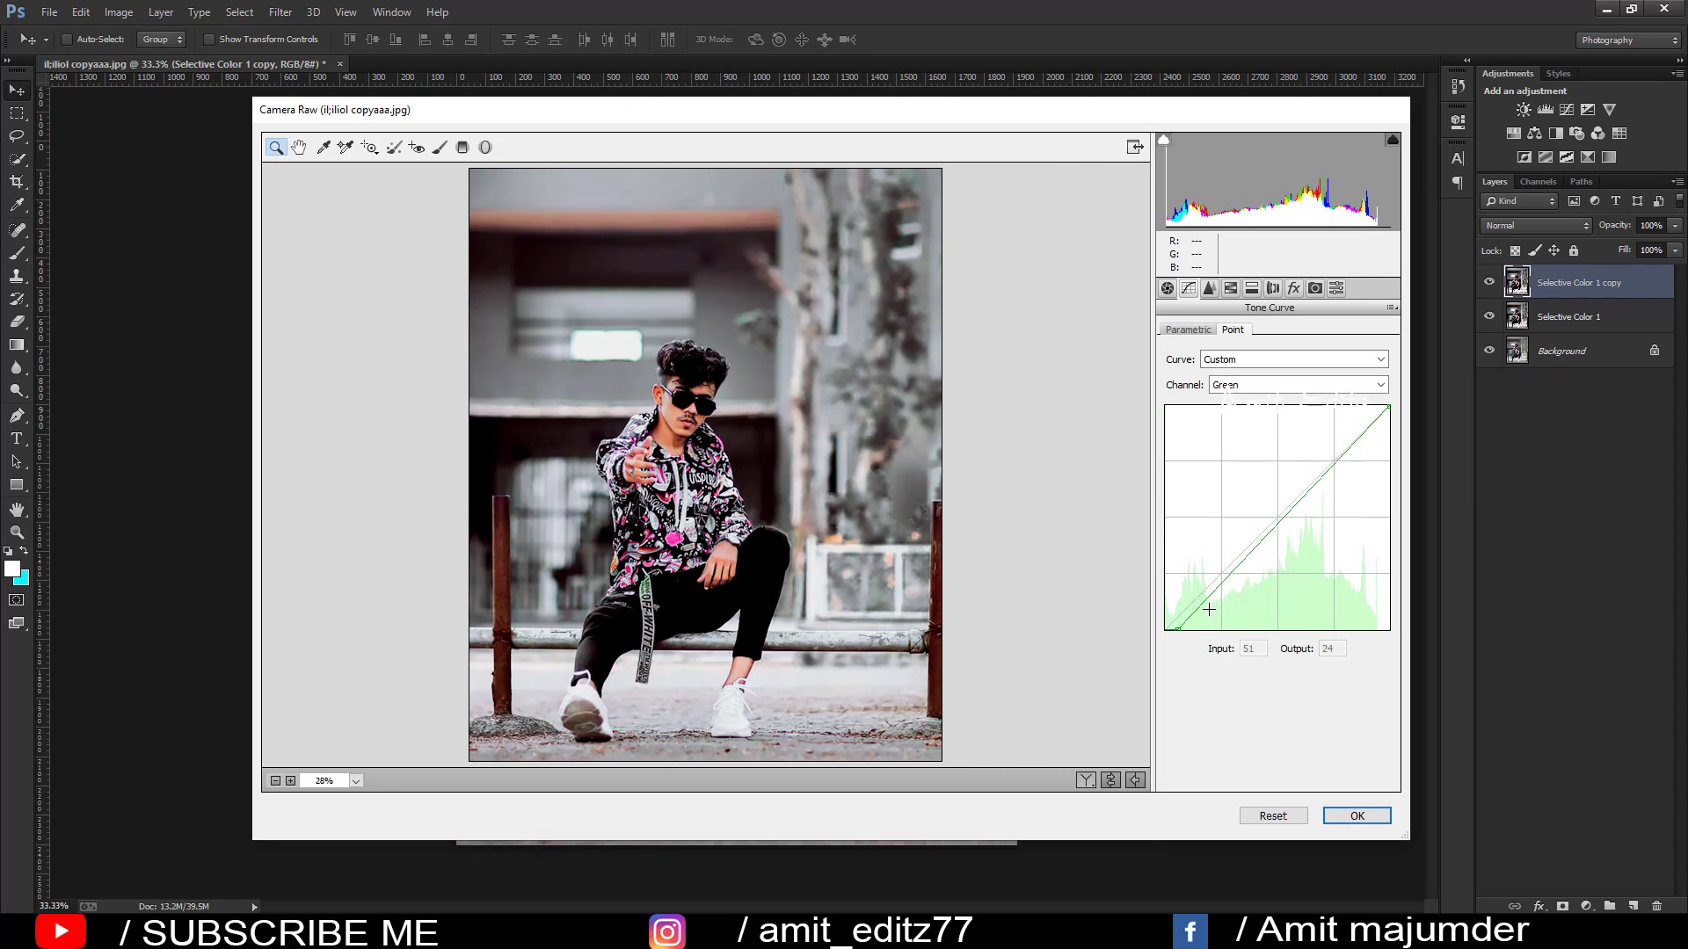
Lift the Blue curve's black point to 22 and add a shadow point near 54→70.
left_click(1235, 388)
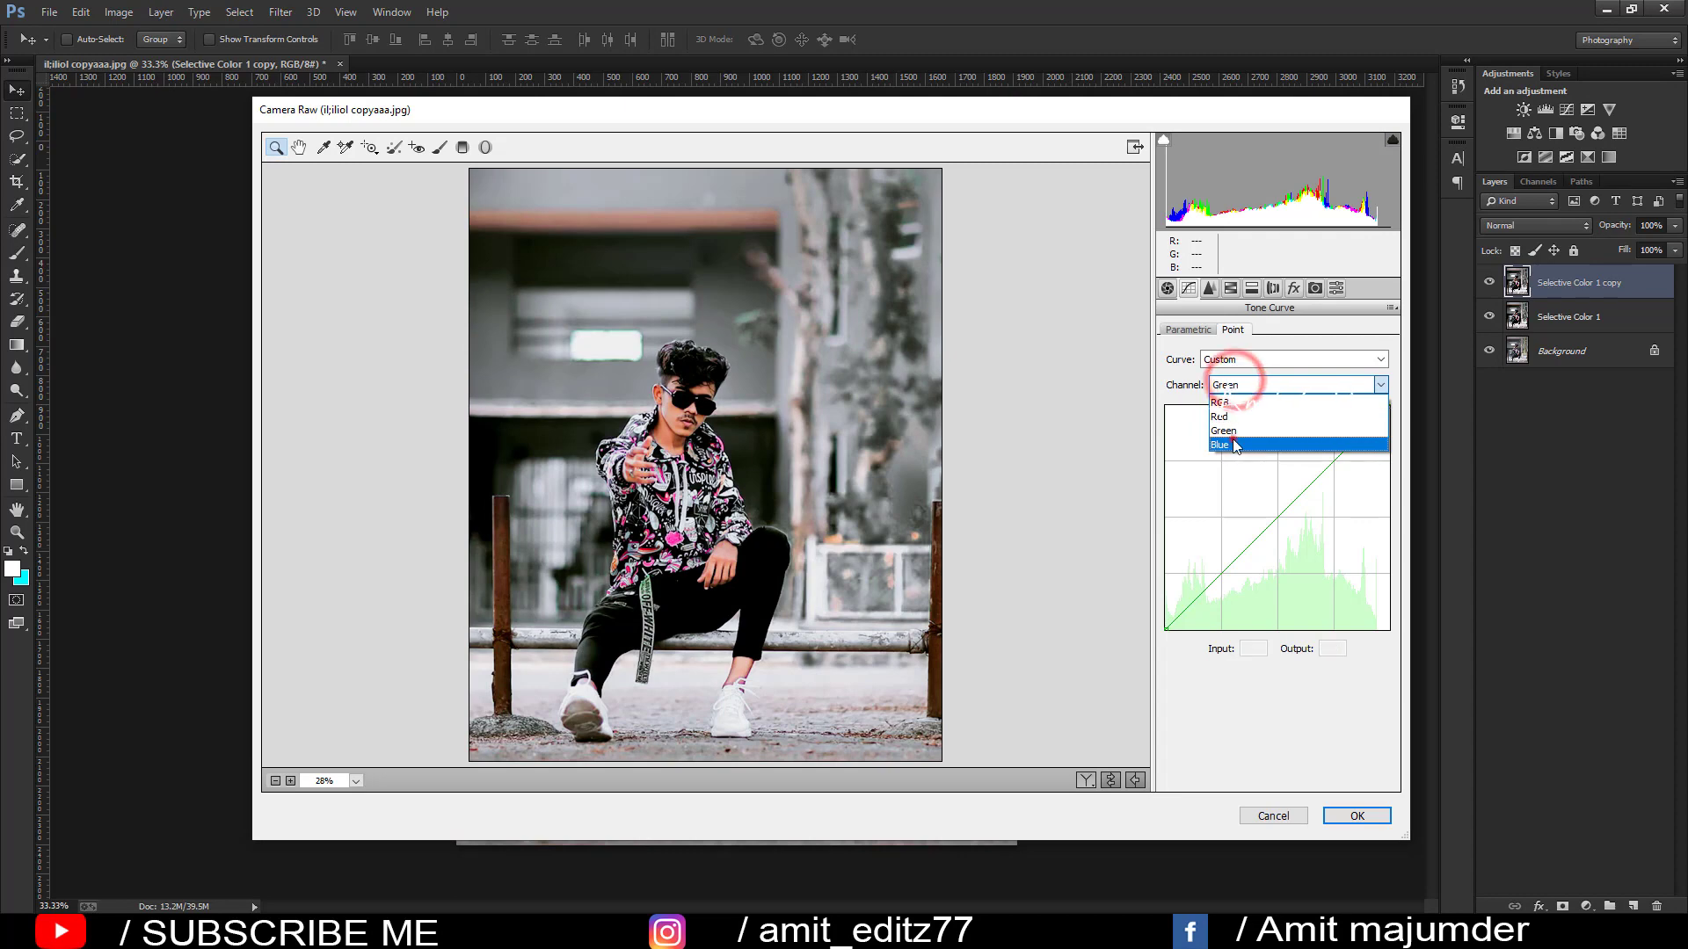
left_click(1233, 440)
left_click_drag(1166, 627, 1165, 610)
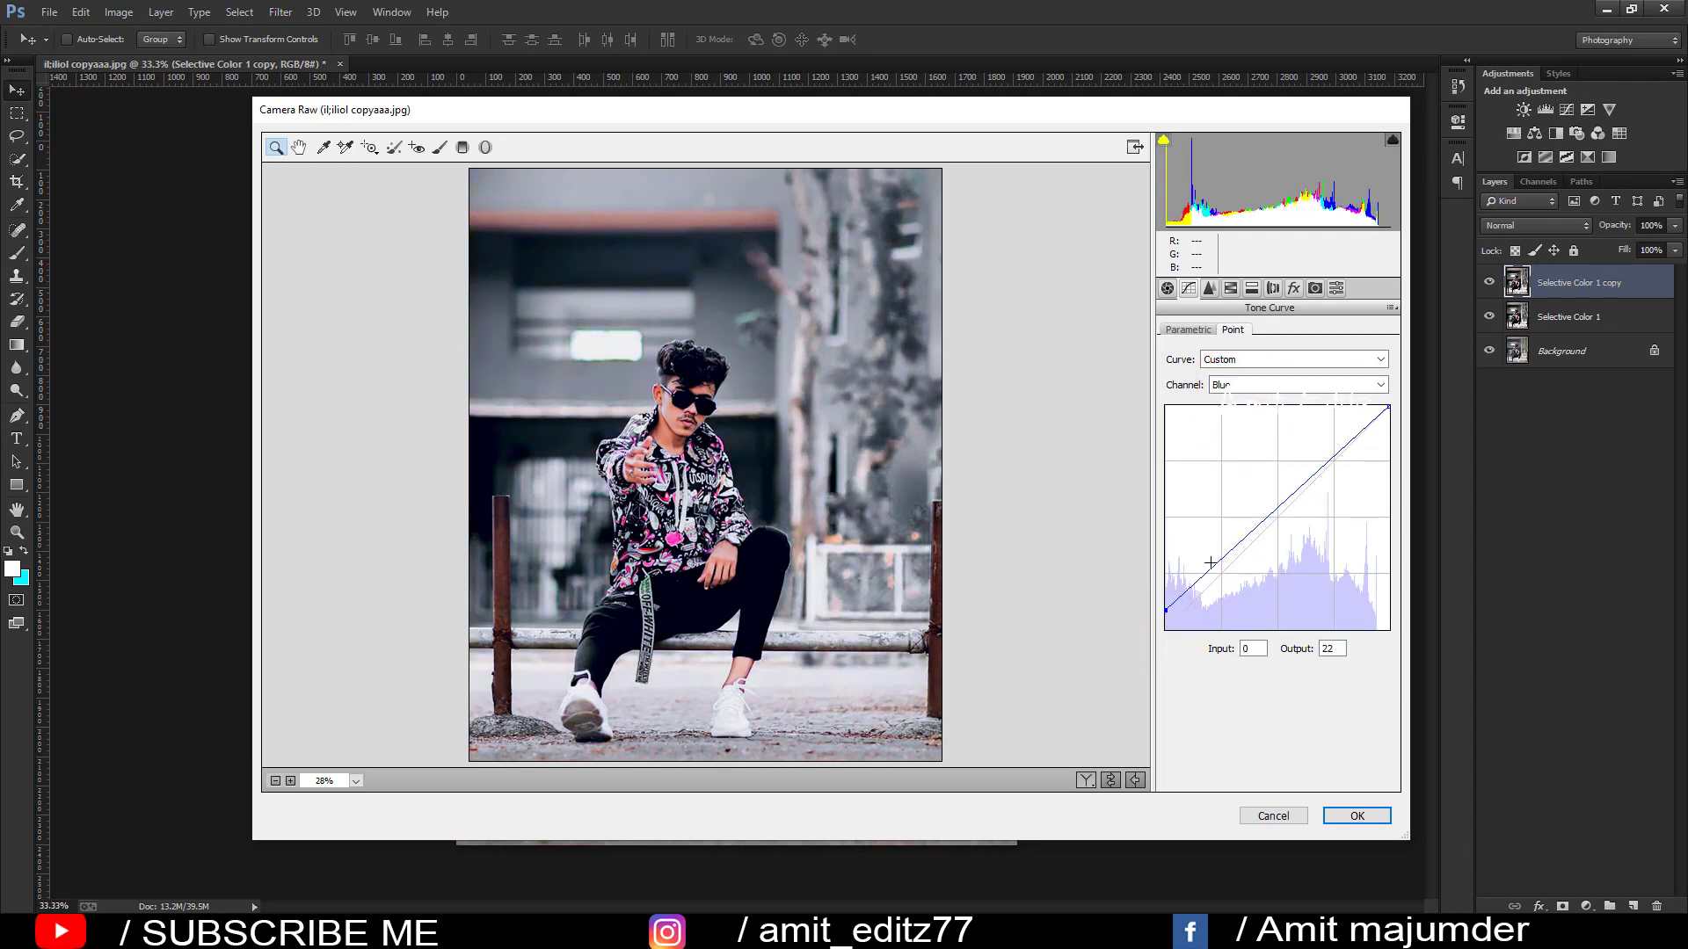
left_click_drag(1216, 562, 1216, 570)
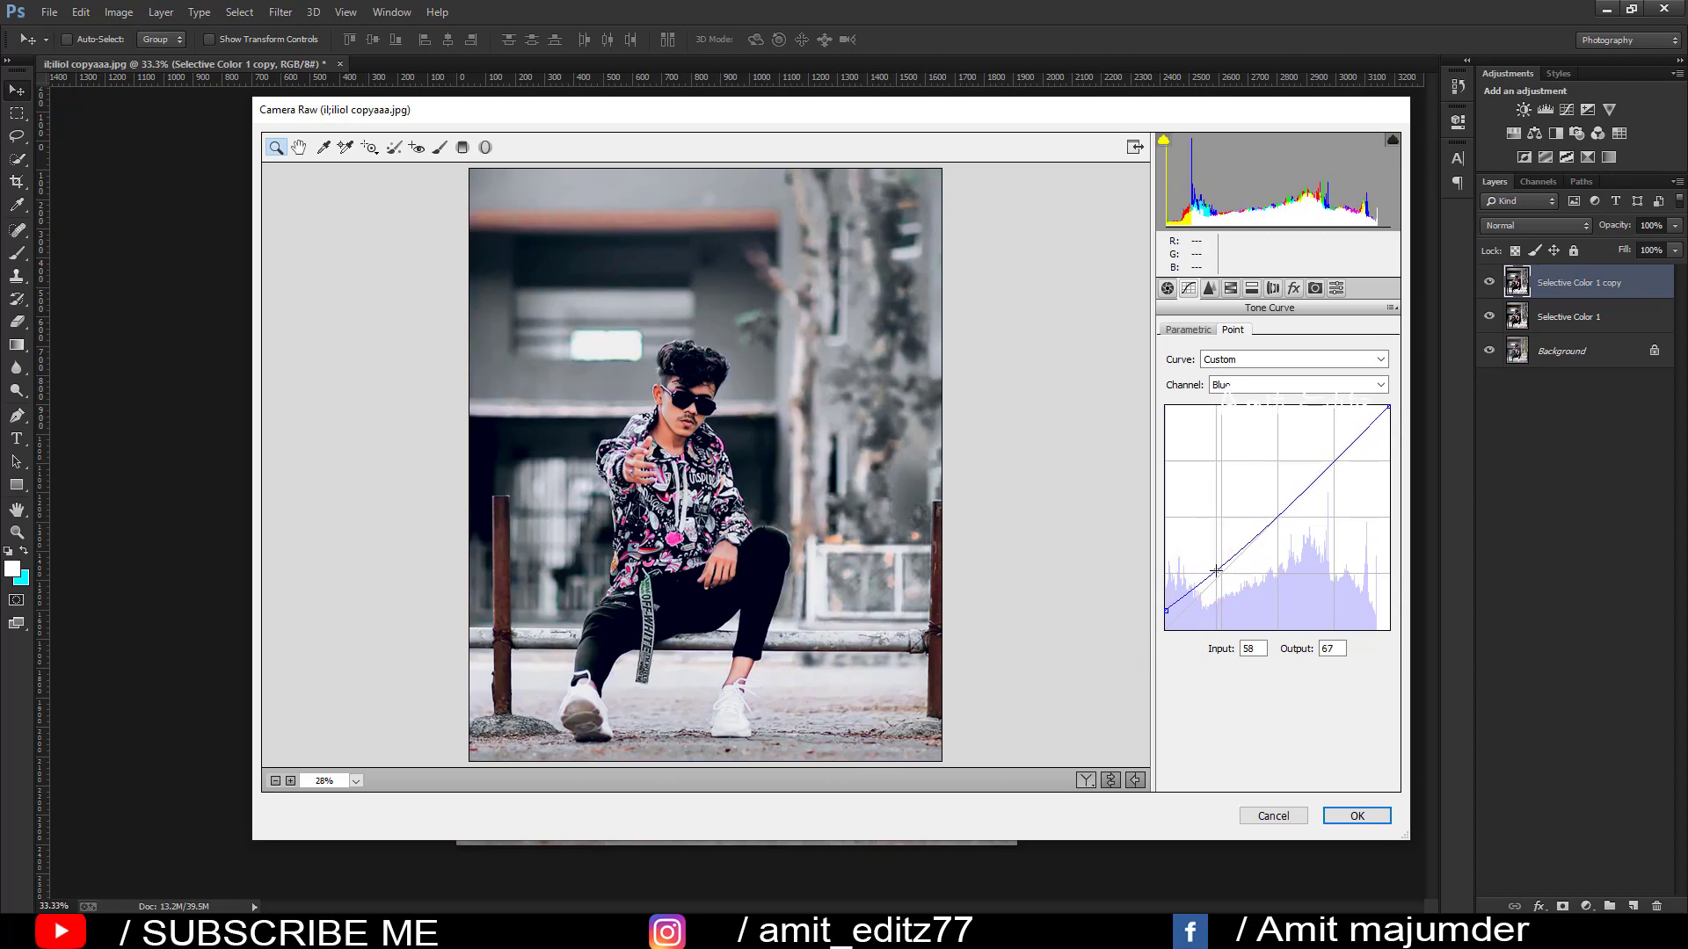
left_click_drag(1216, 572, 1212, 568)
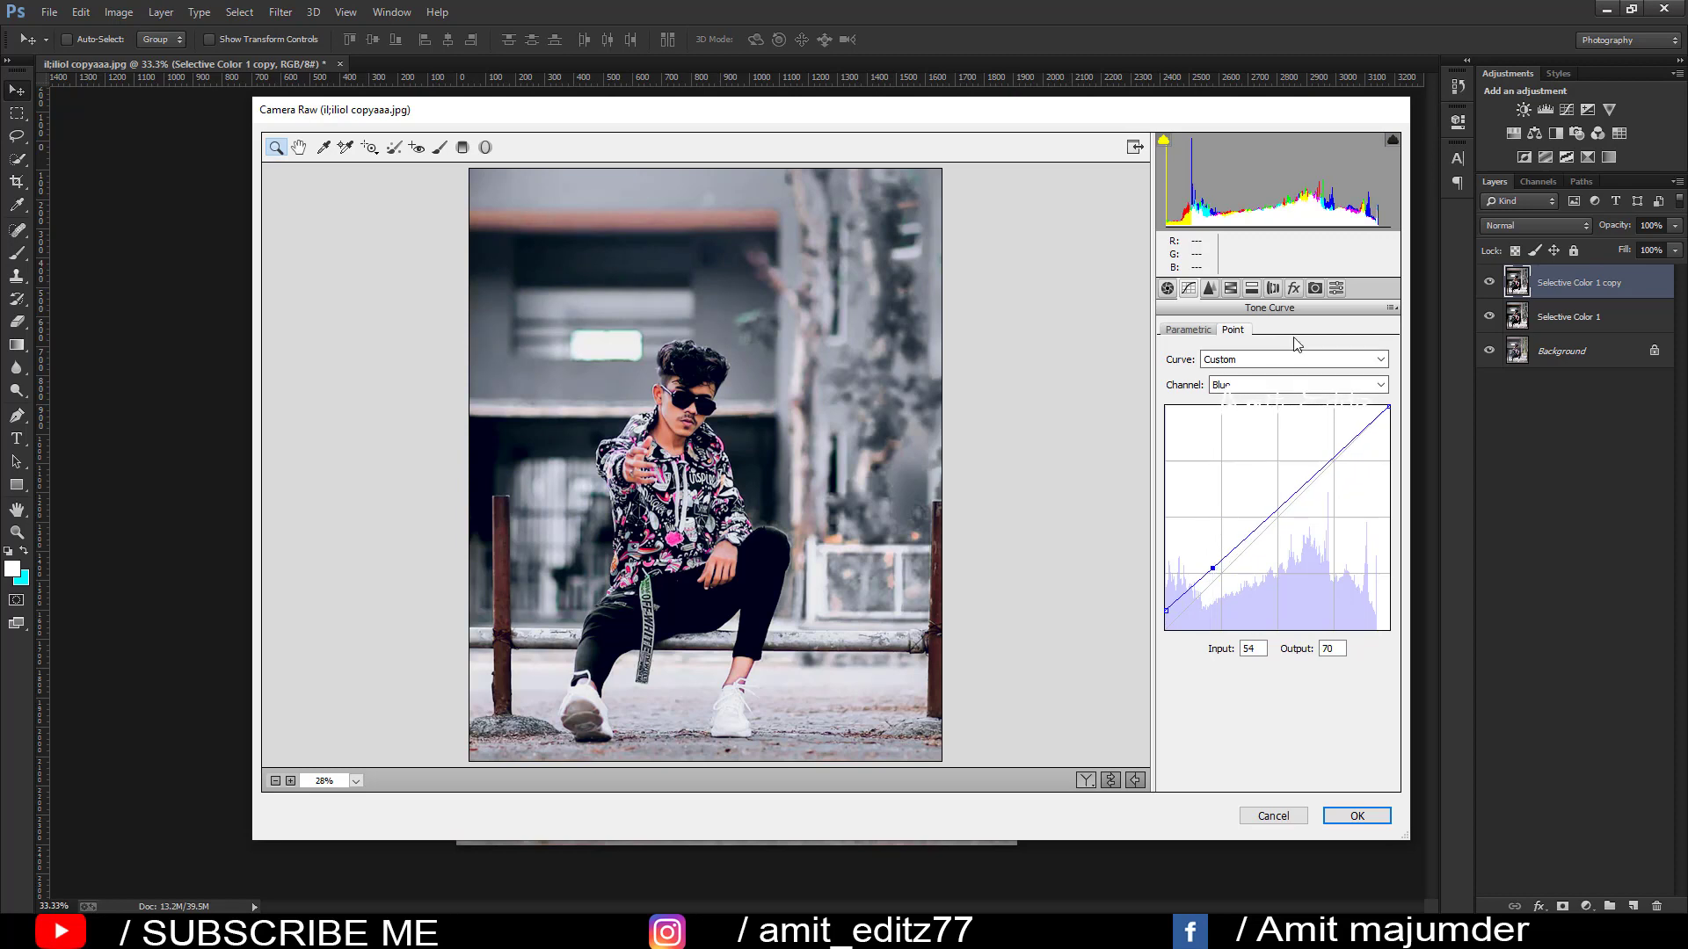
In Camera Calibration, set Red Primary saturation -9, Green -24, Blue +11, and shift the Blue hue.
left_click(1315, 289)
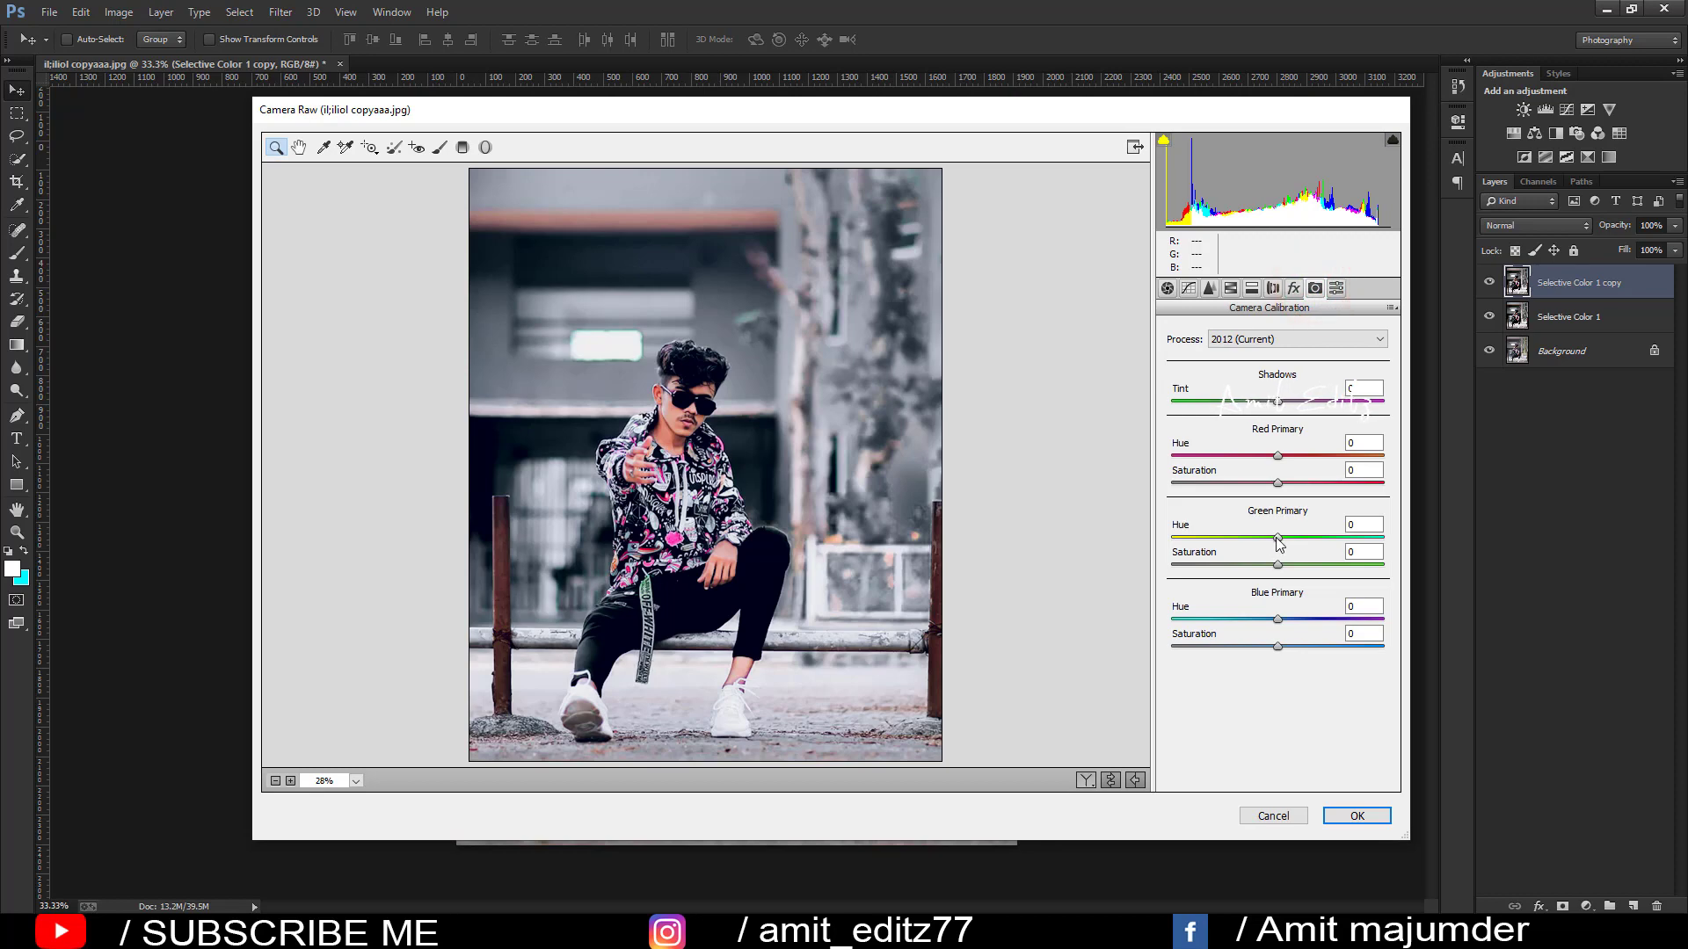
mouse_move(1304, 542)
left_mouse_down()
mouse_move(1367, 545)
mouse_move(1236, 549)
mouse_move(1293, 537)
left_mouse_up()
mouse_move(1277, 455)
left_mouse_down()
mouse_move(1106, 467)
mouse_move(1289, 471)
left_mouse_up()
double_click(1293, 455)
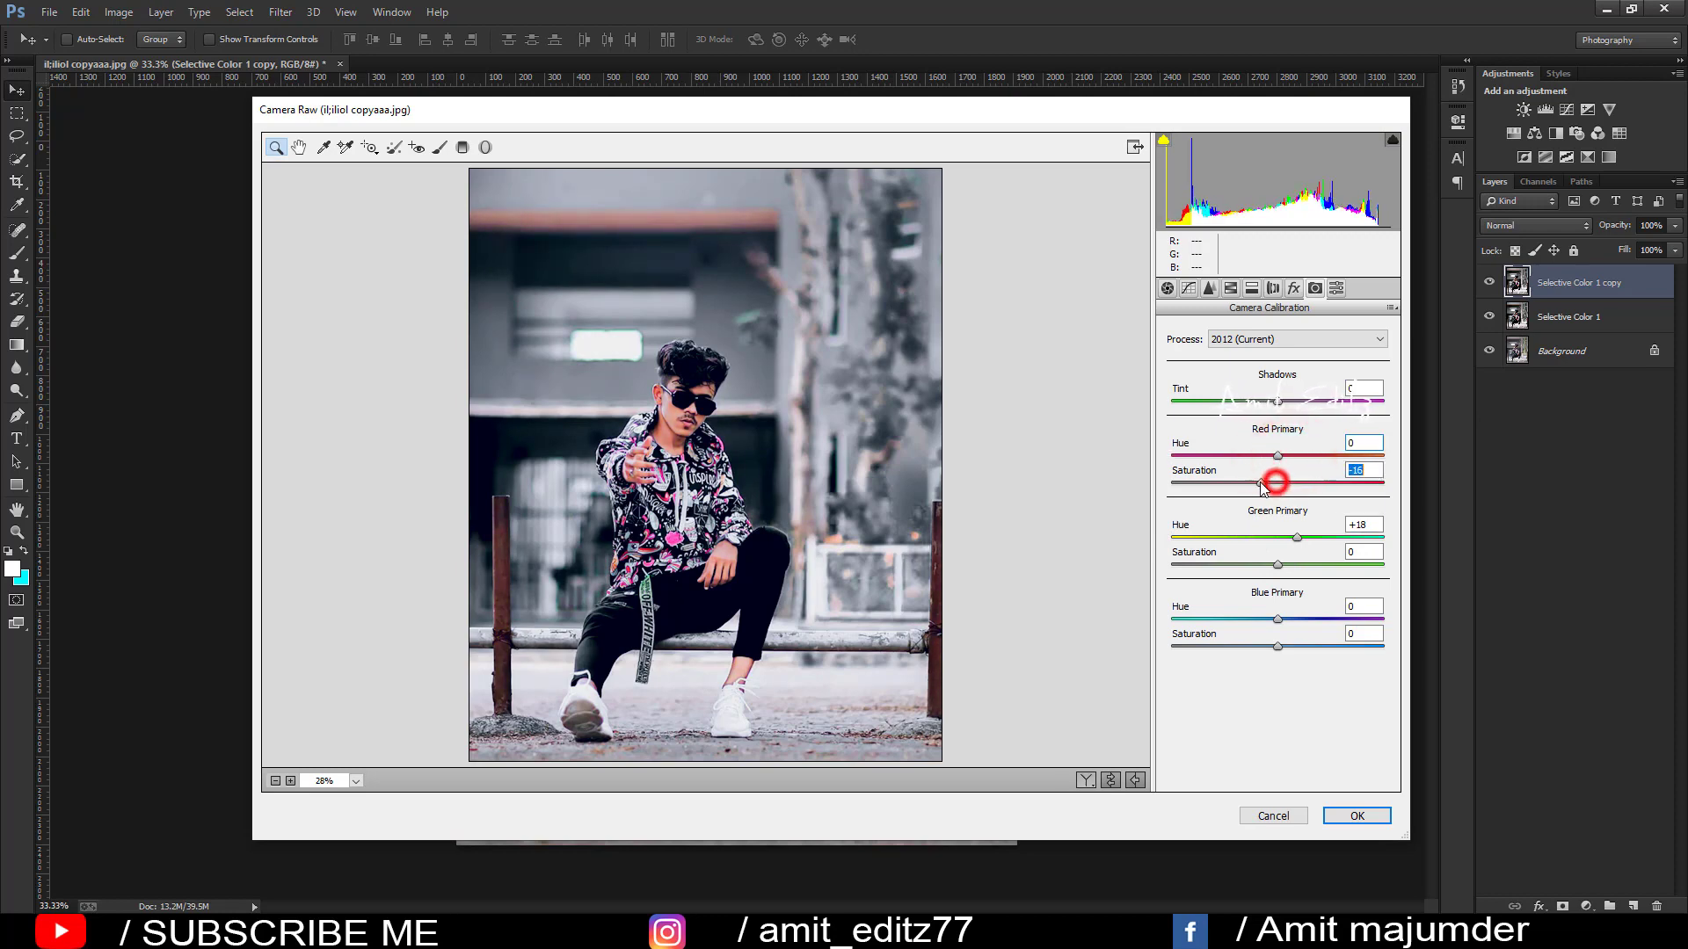
mouse_move(1277, 483)
left_mouse_down()
mouse_move(1261, 483)
mouse_move(1295, 503)
mouse_move(1192, 538)
mouse_move(1277, 538)
mouse_move(1221, 567)
left_mouse_up()
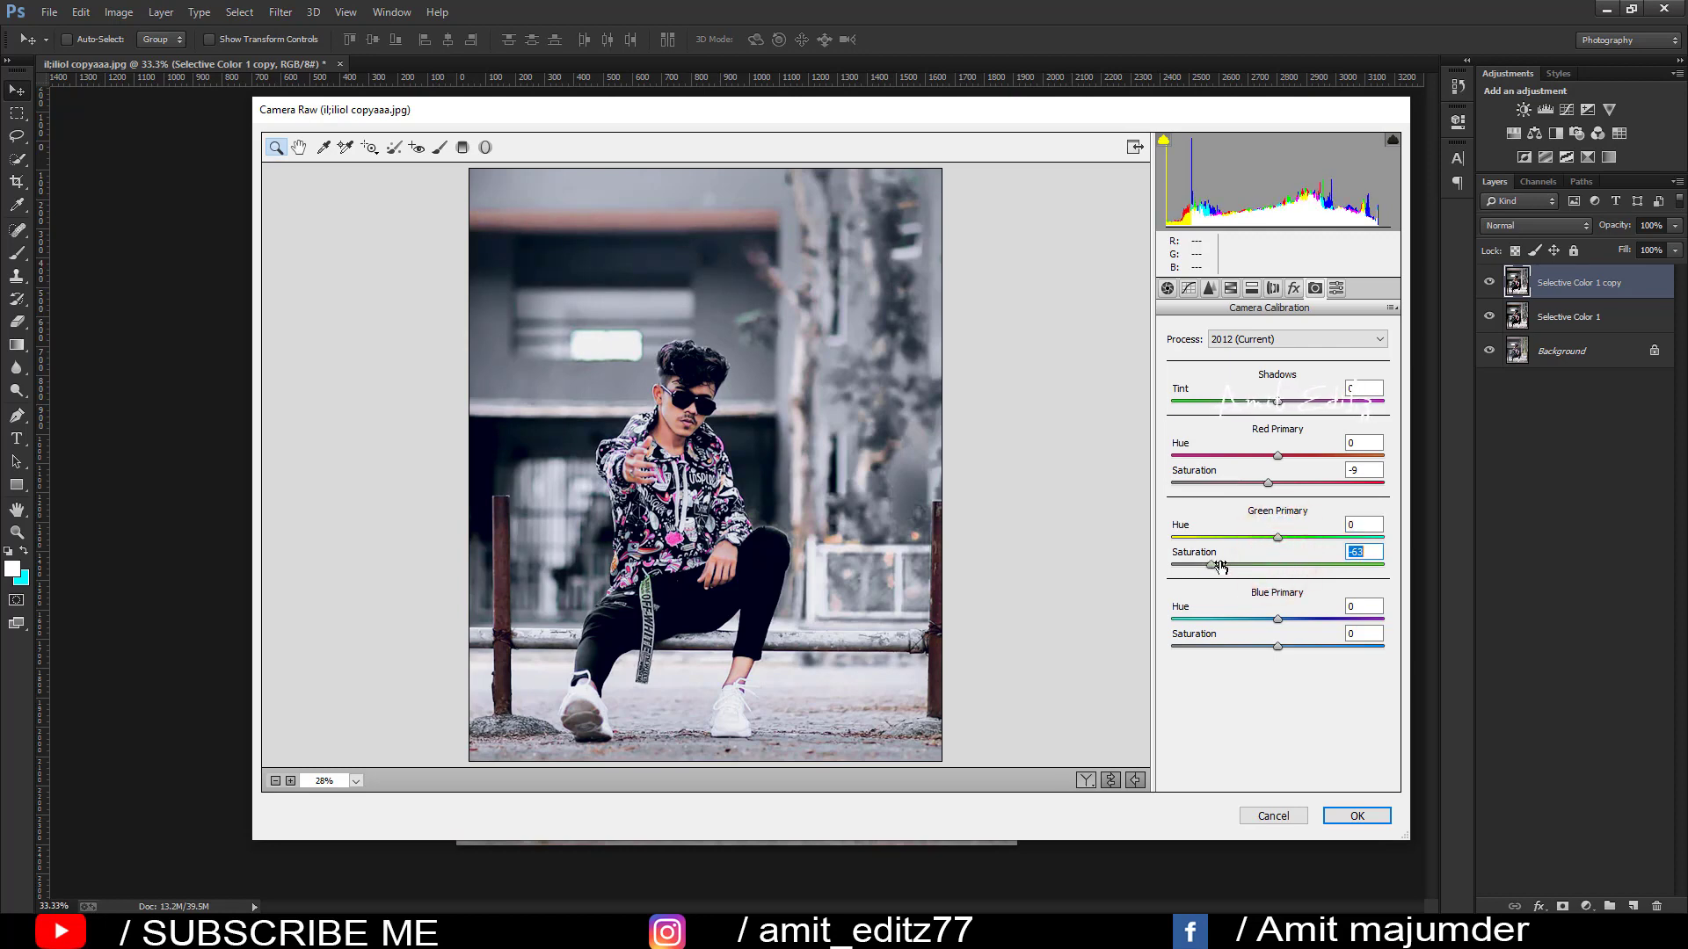
left_click_drag(1240, 572, 1335, 565)
left_click_drag(1278, 620, 1321, 620)
mouse_move(1274, 645)
left_mouse_down()
mouse_move(1311, 650)
mouse_move(1274, 620)
left_mouse_up()
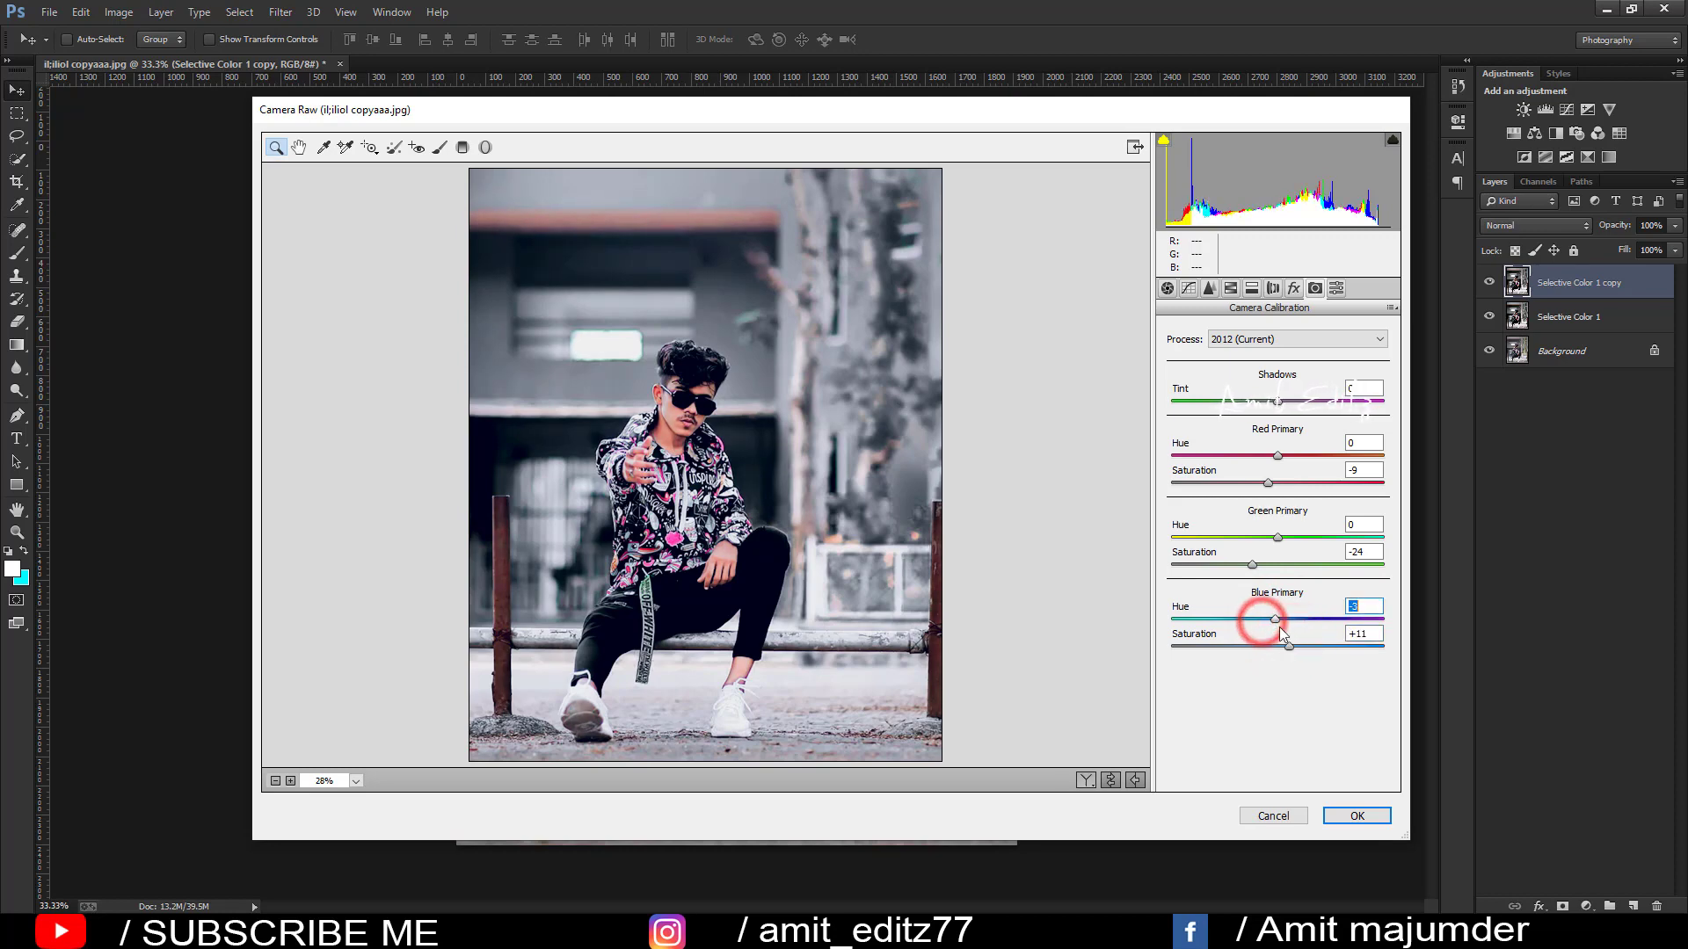
Raise the HSL Oranges luminance to +11, then bring up the saturation controls.
left_click(1230, 289)
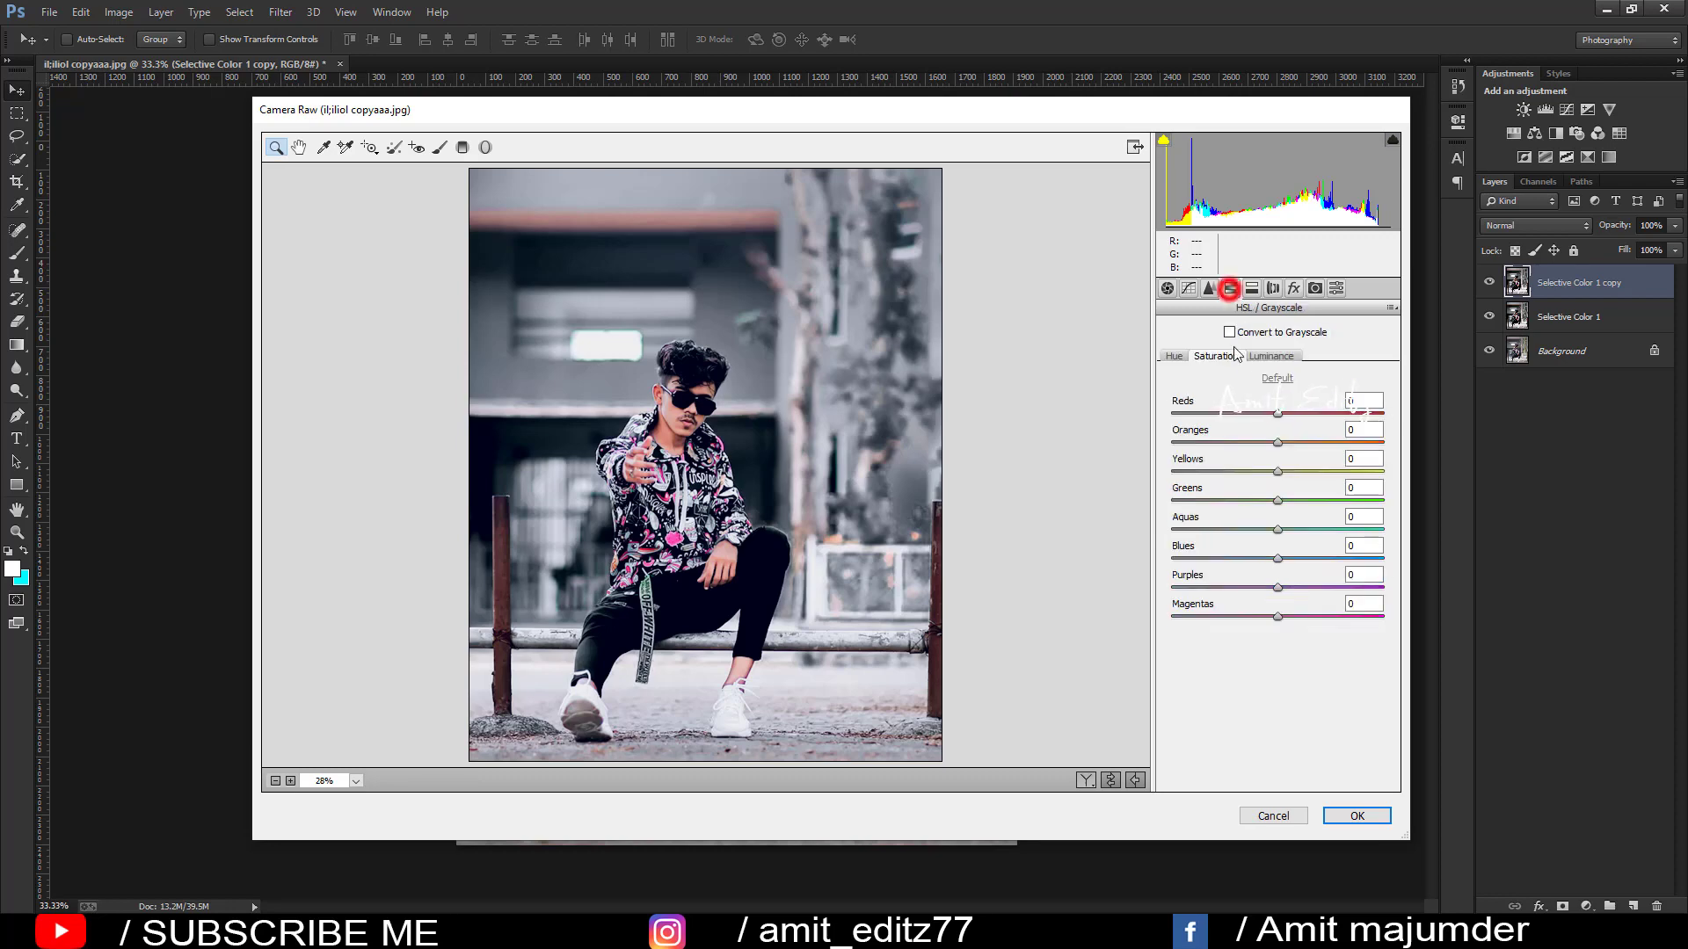
left_click(1270, 356)
left_click_drag(1278, 441, 1268, 443)
left_click(1215, 356)
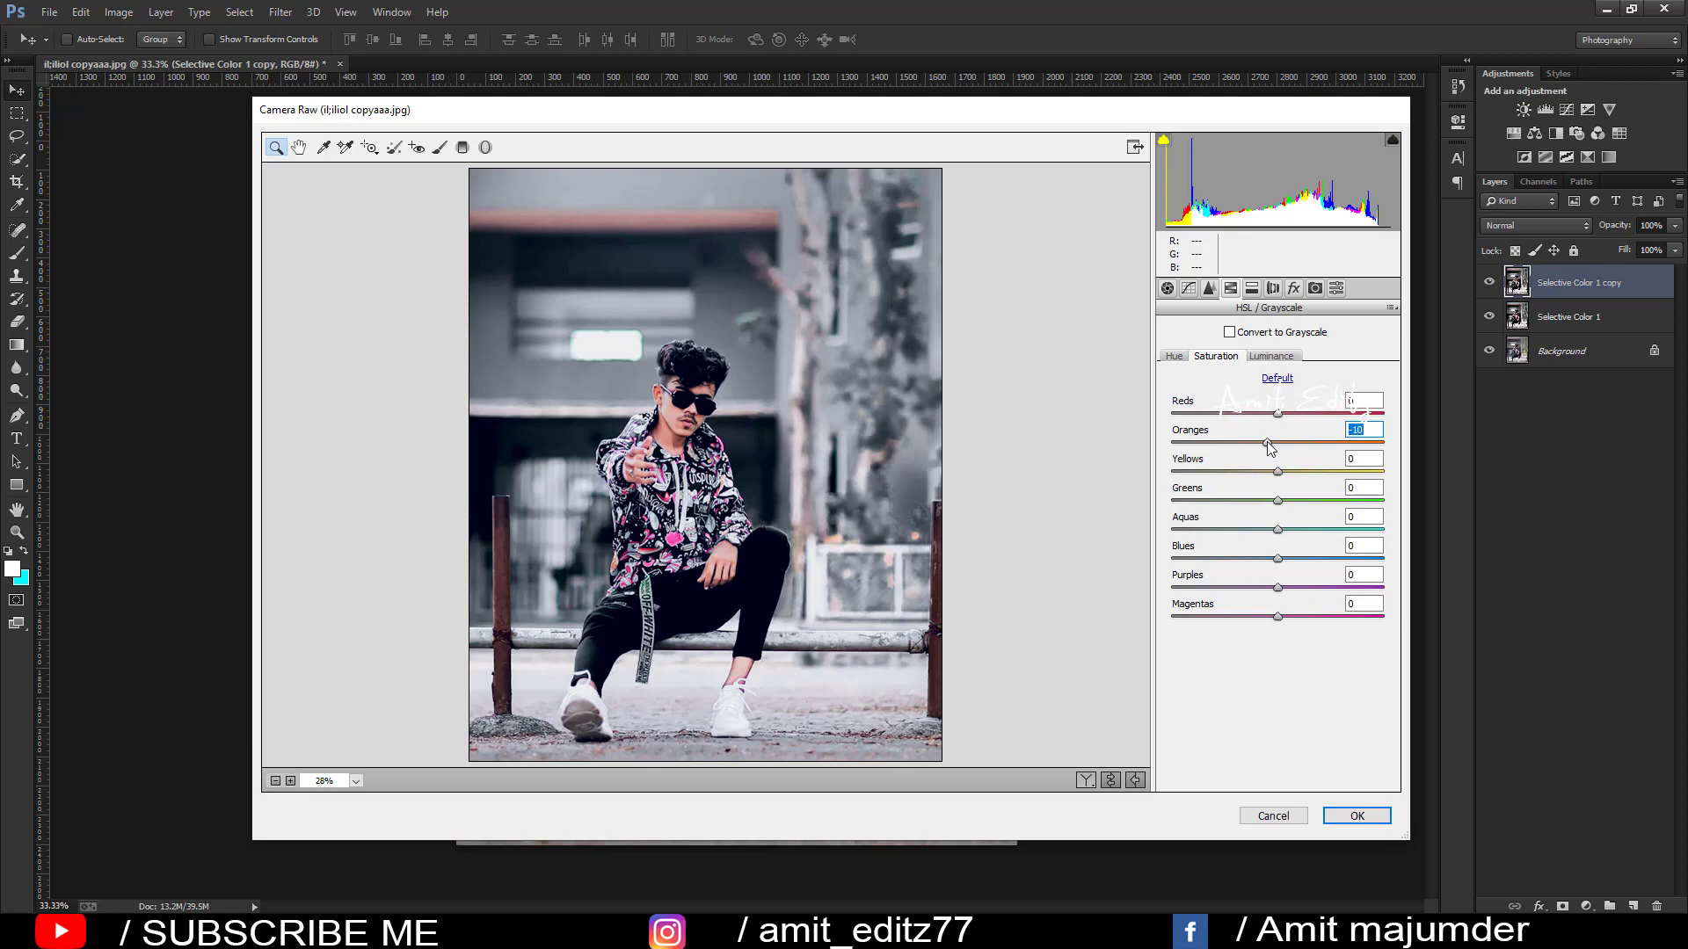
Set Sharpening Amount to 35 and apply the Camera Raw grade.
left_click(1210, 288)
left_click_drag(1200, 358, 1222, 359)
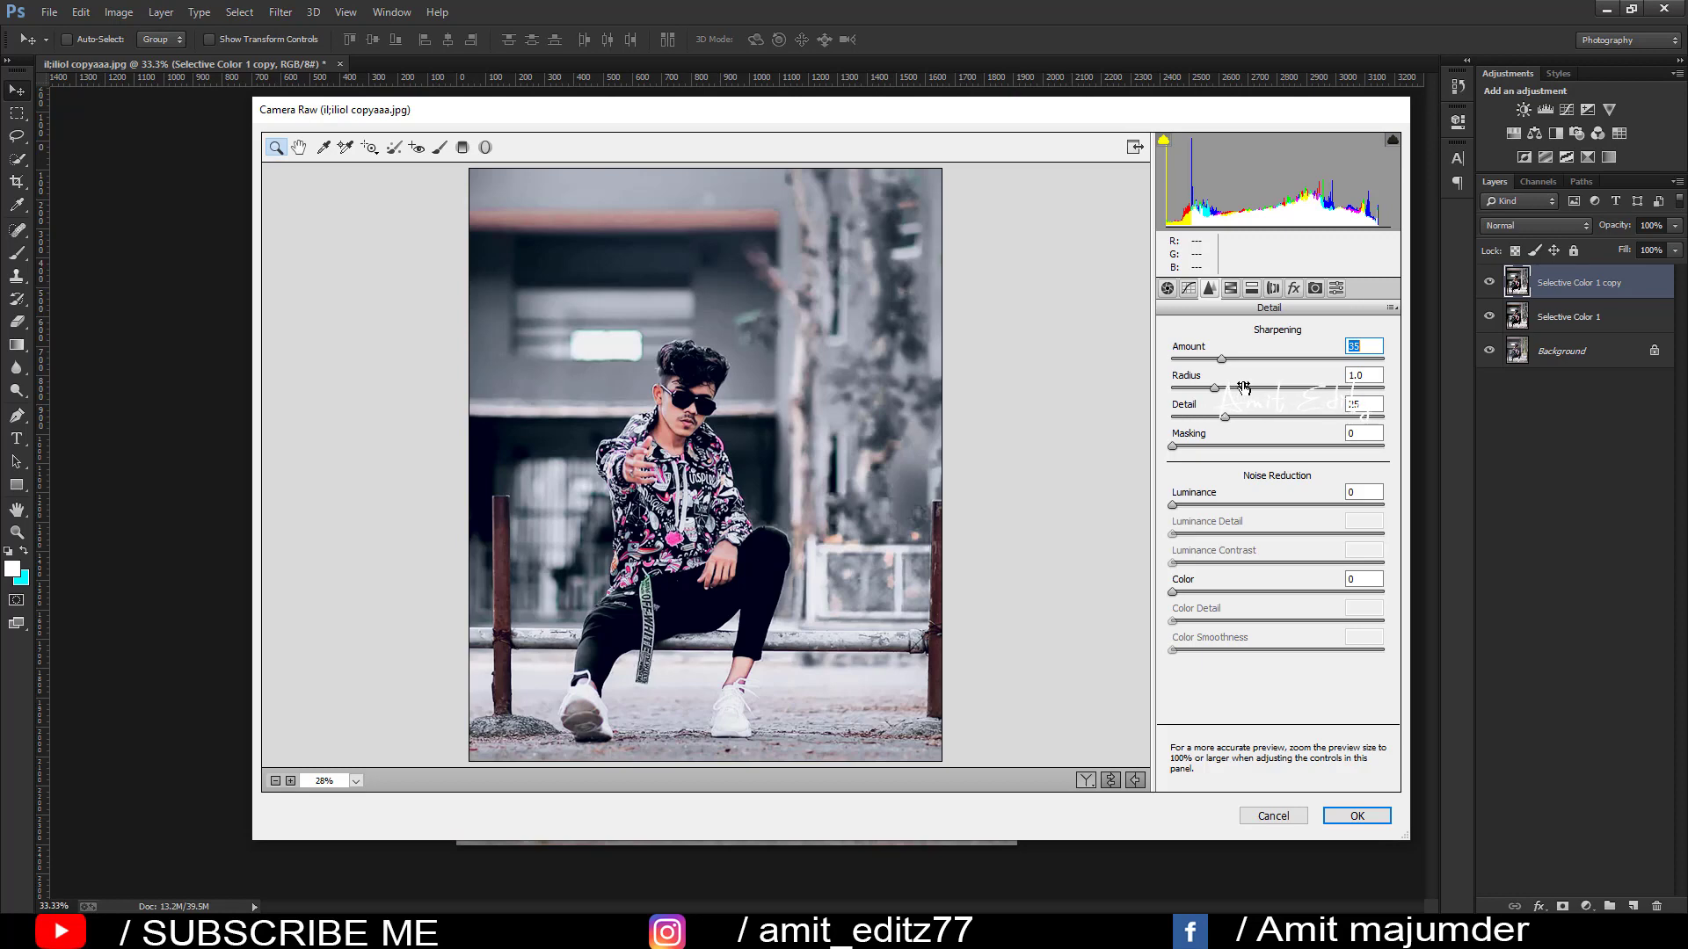
left_click(1367, 819)
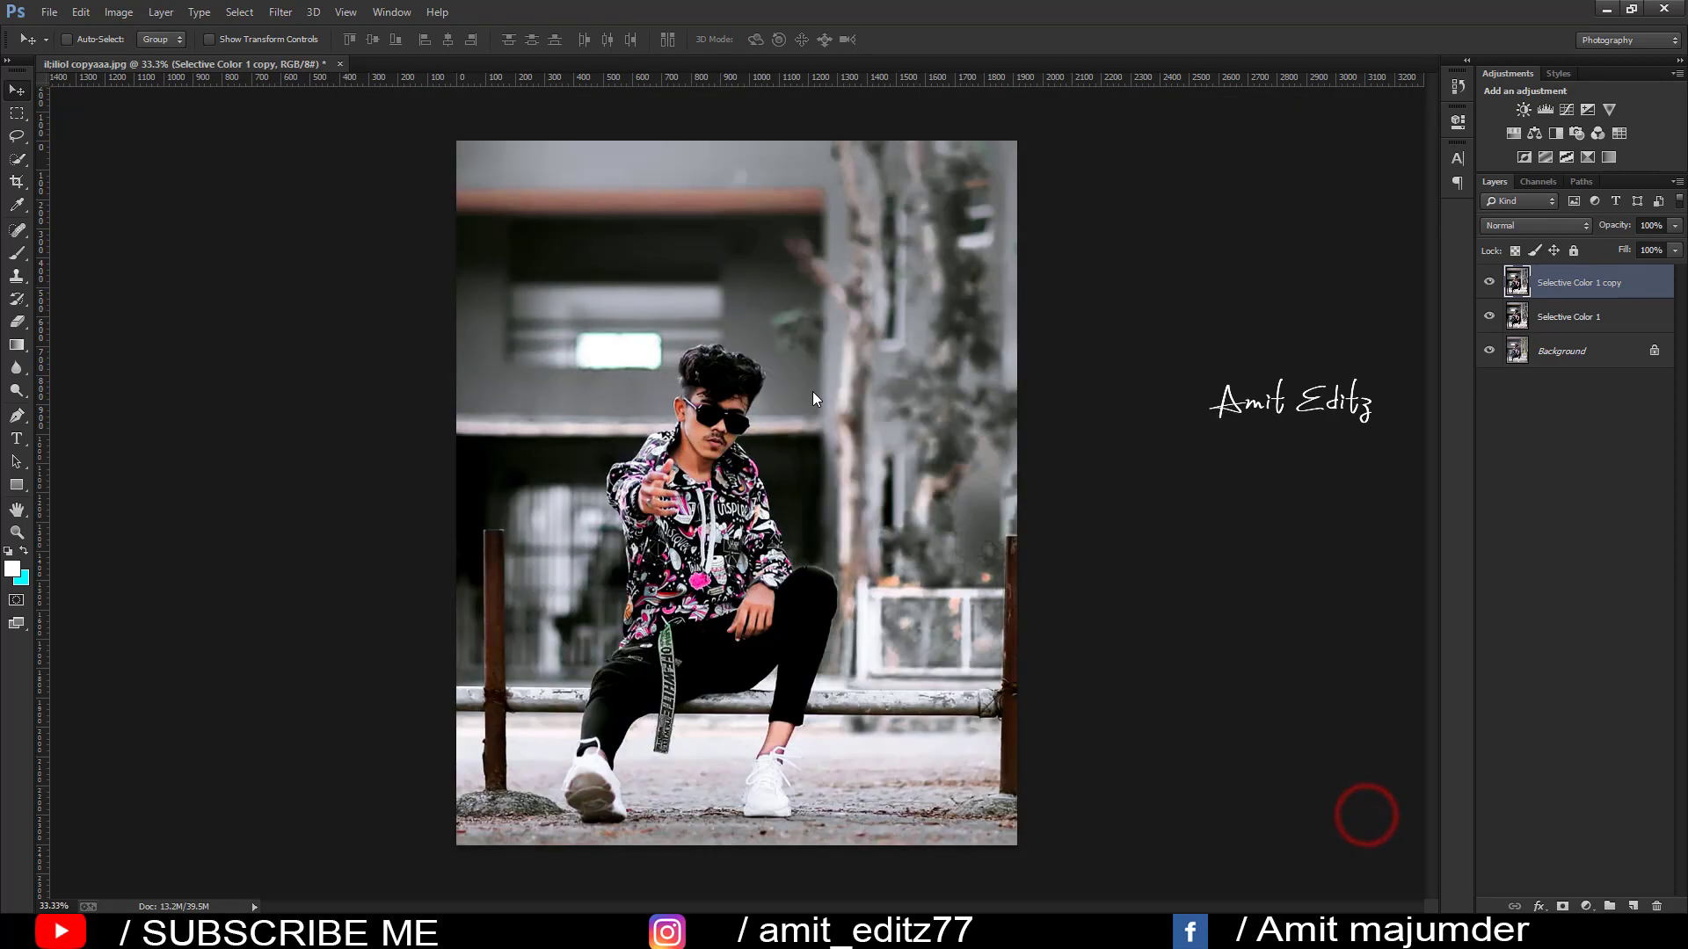
Open S.R (27).jpg and drag the orange glow into the portrait as a new layer.
scroll(785, 364, "down", 2)
scroll(779, 360, "up", 3)
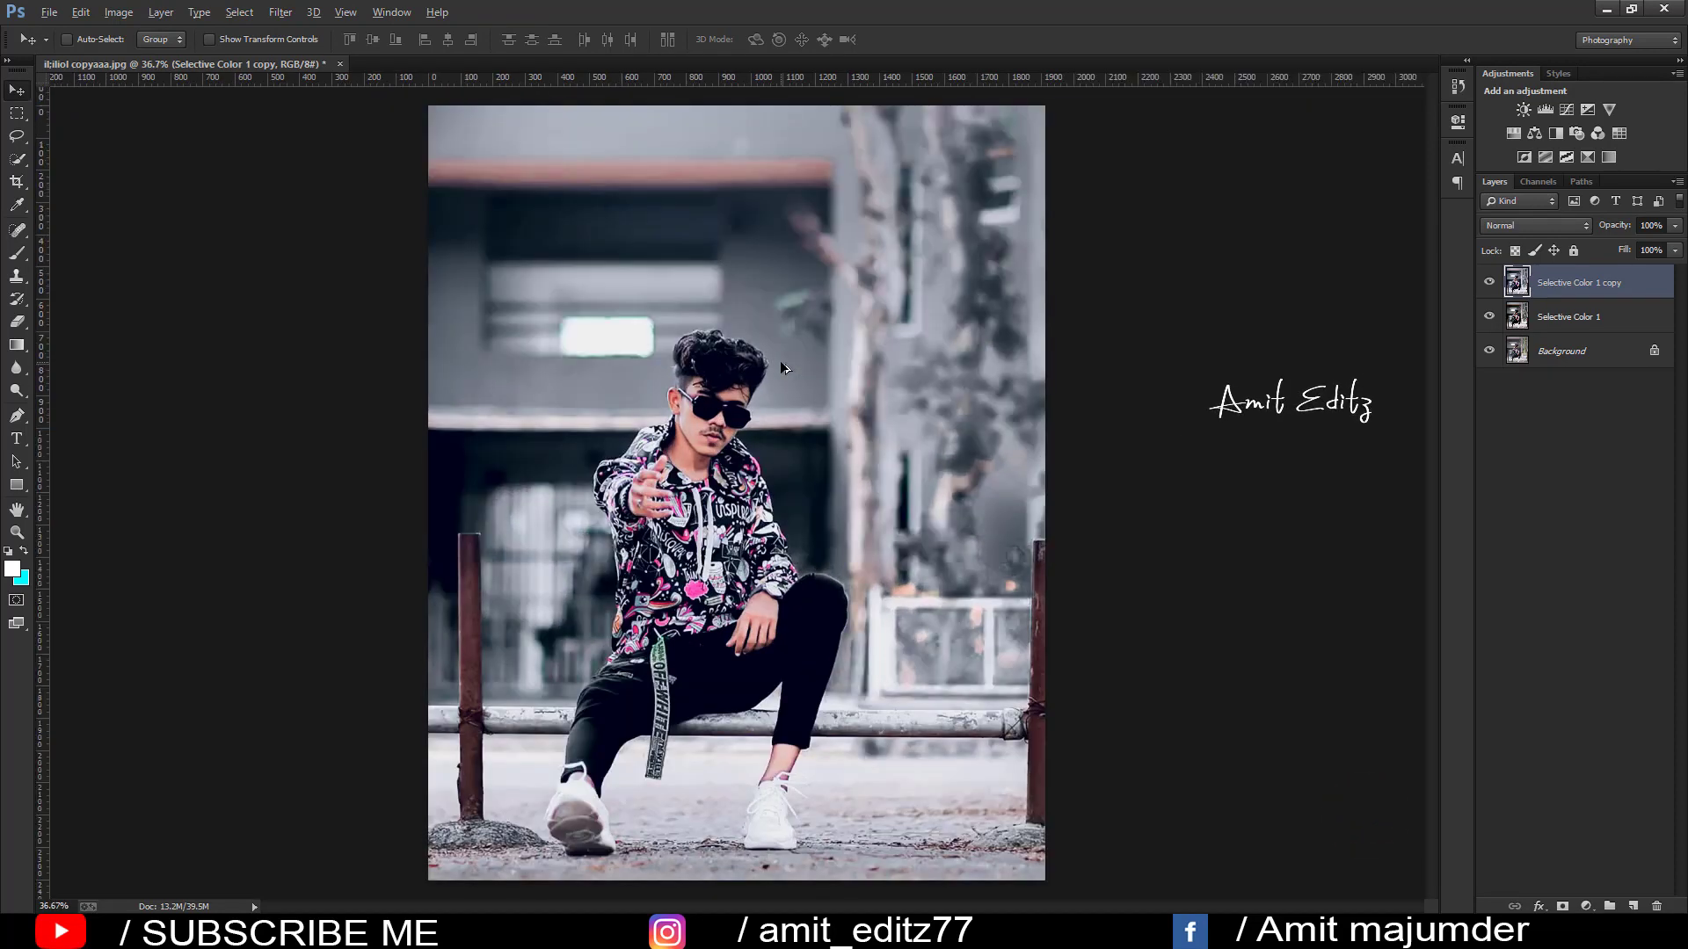
scroll(779, 360, "down", 2)
left_click(49, 13)
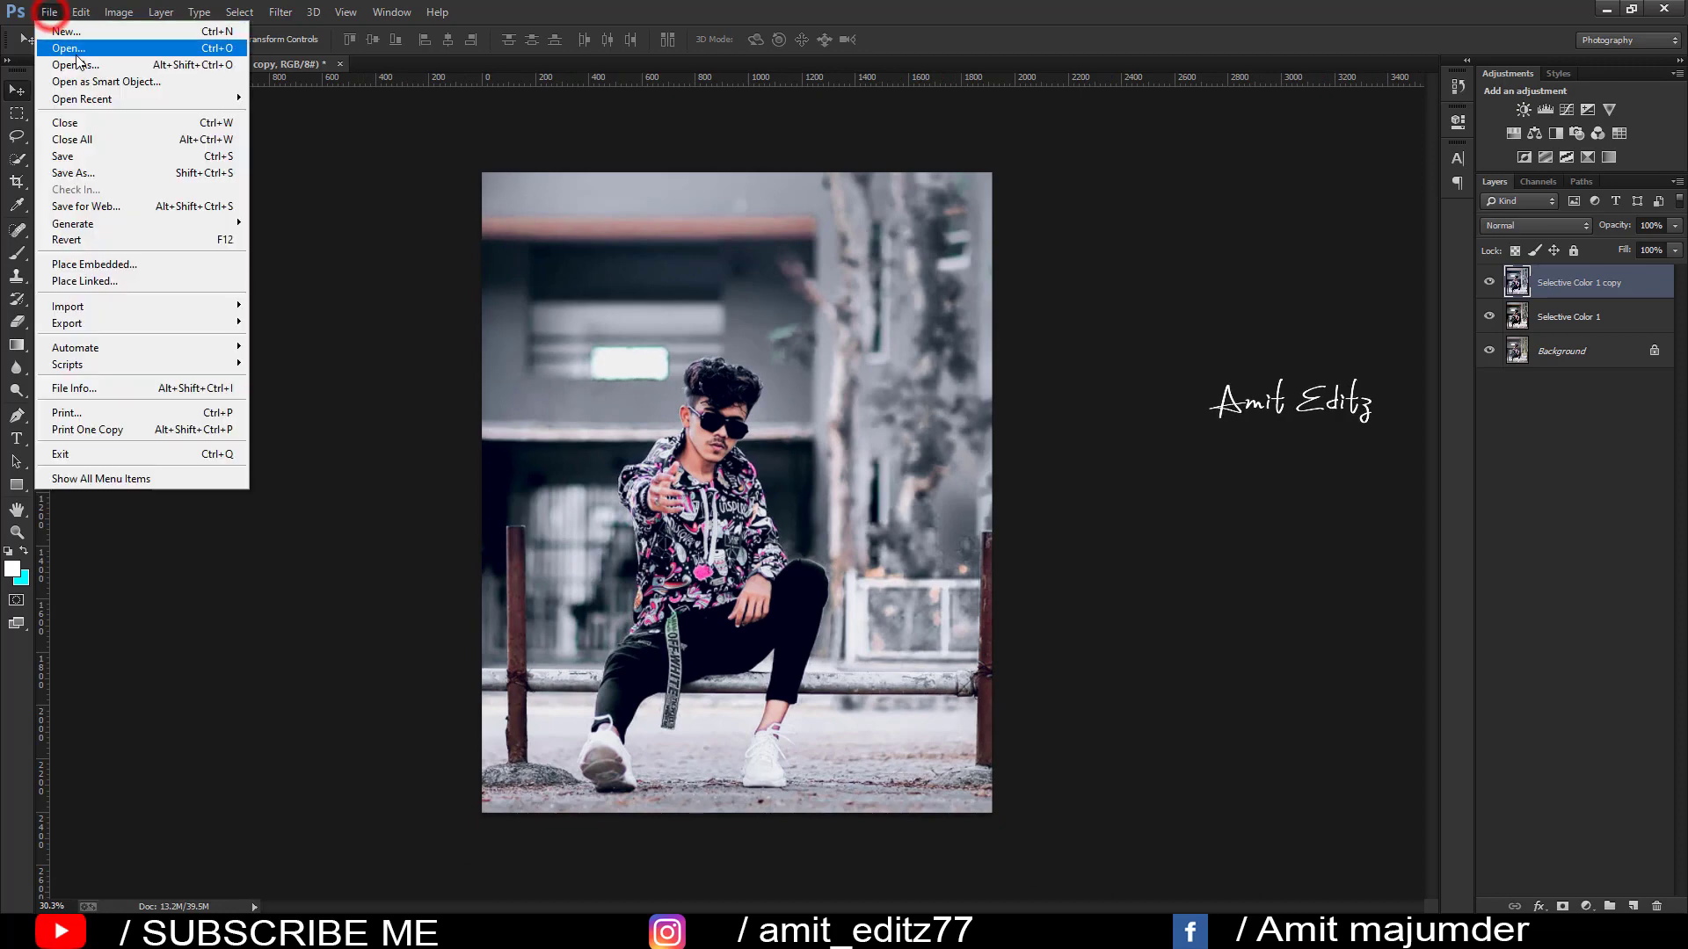
left_click(70, 46)
left_click(783, 242)
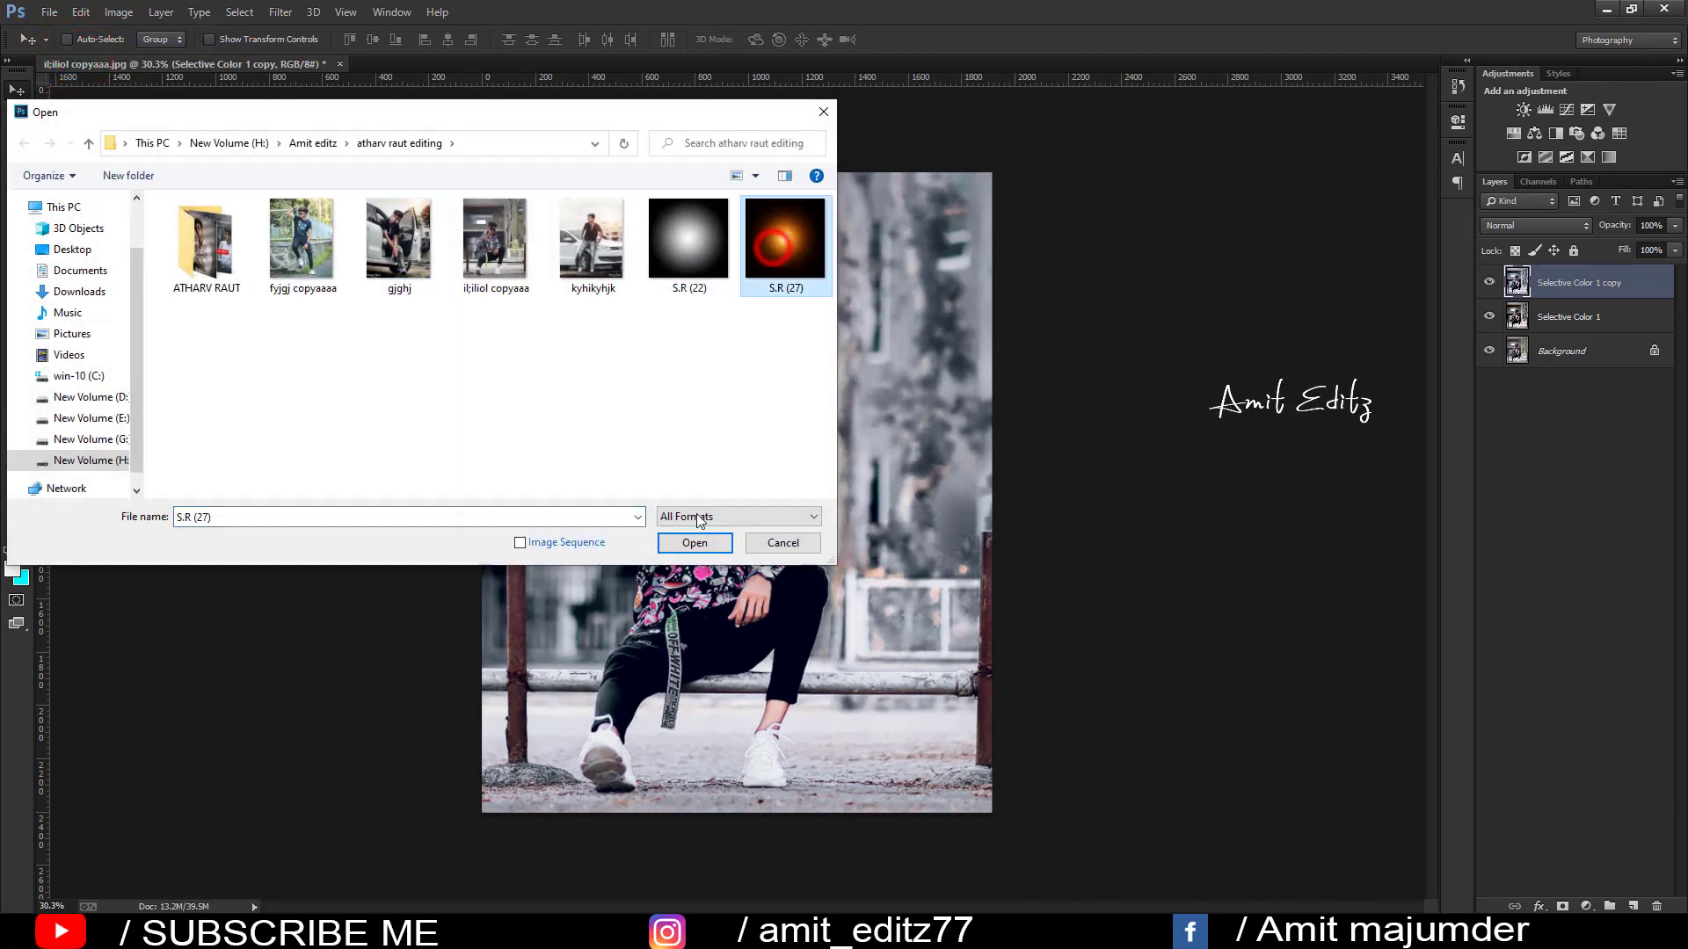
left_click(695, 543)
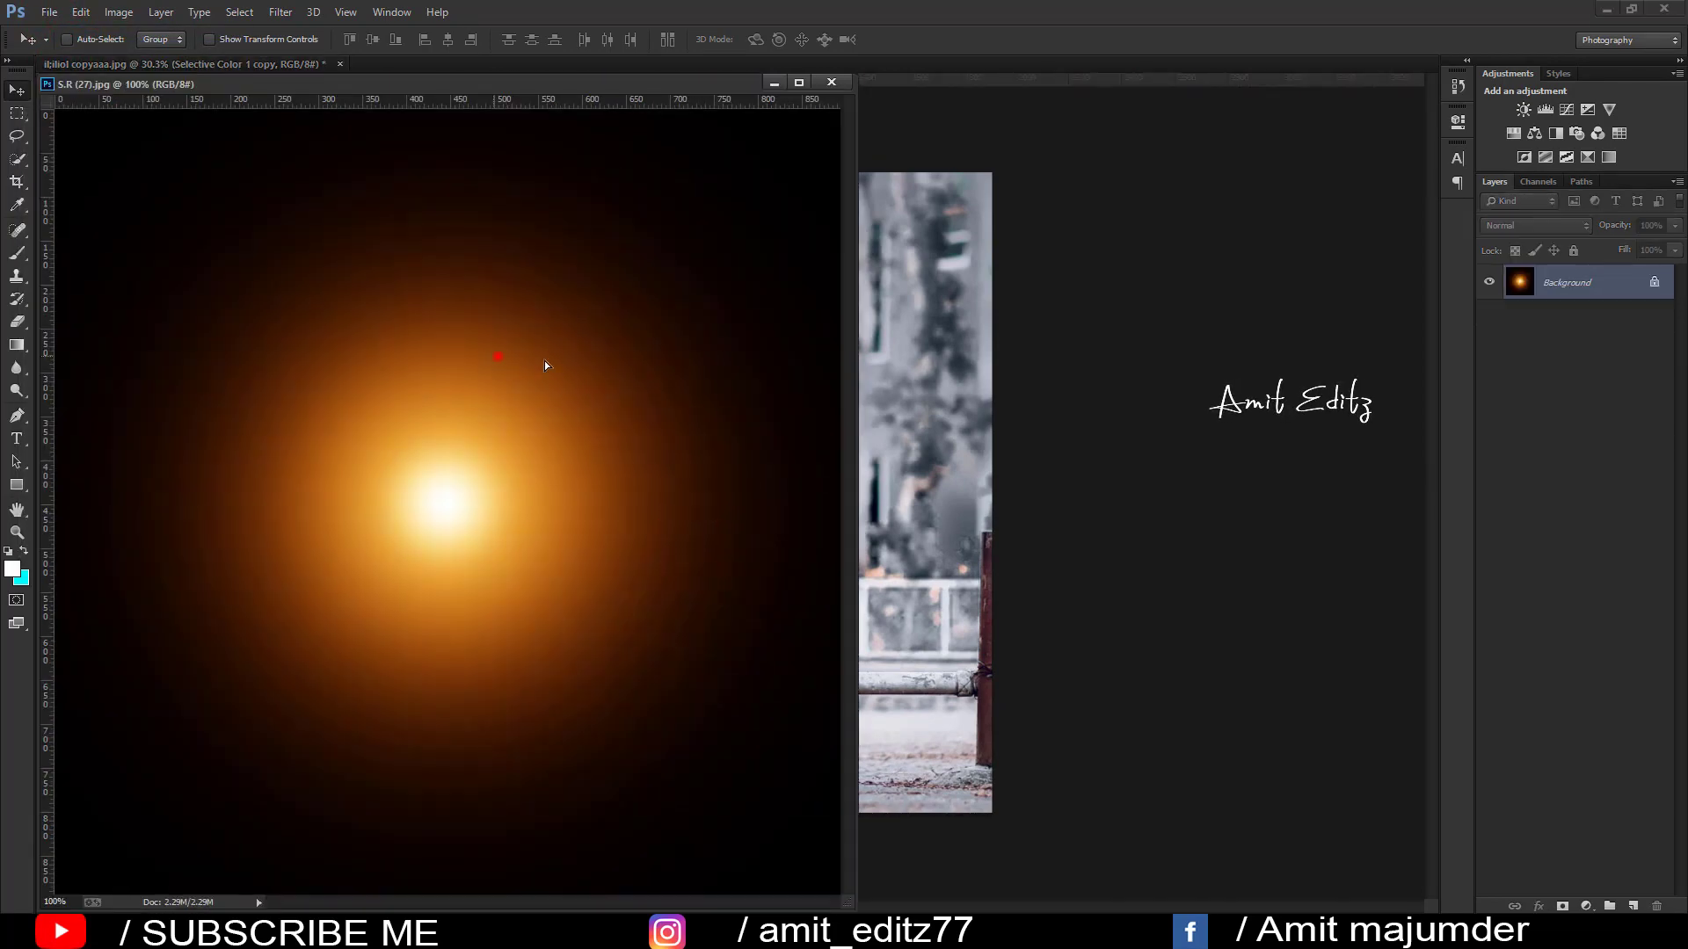
left_click_drag(517, 356, 884, 310)
left_click(831, 83)
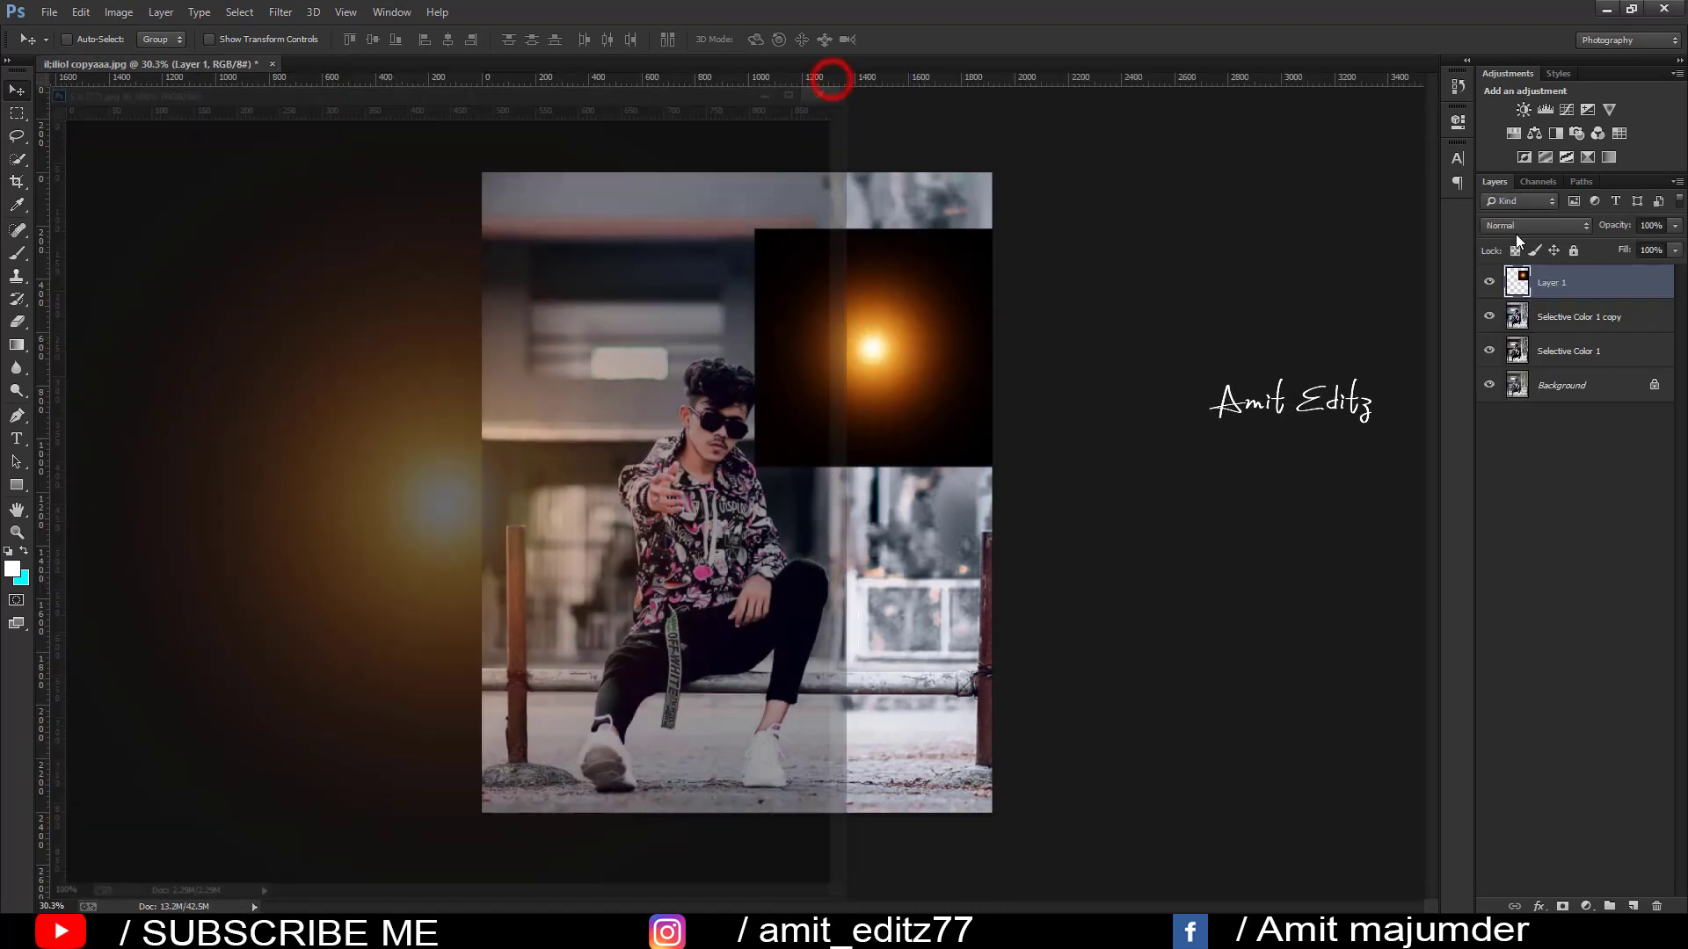
Set the glow layer's blend mode to Screen, after trying Soft Light.
left_click(1520, 226)
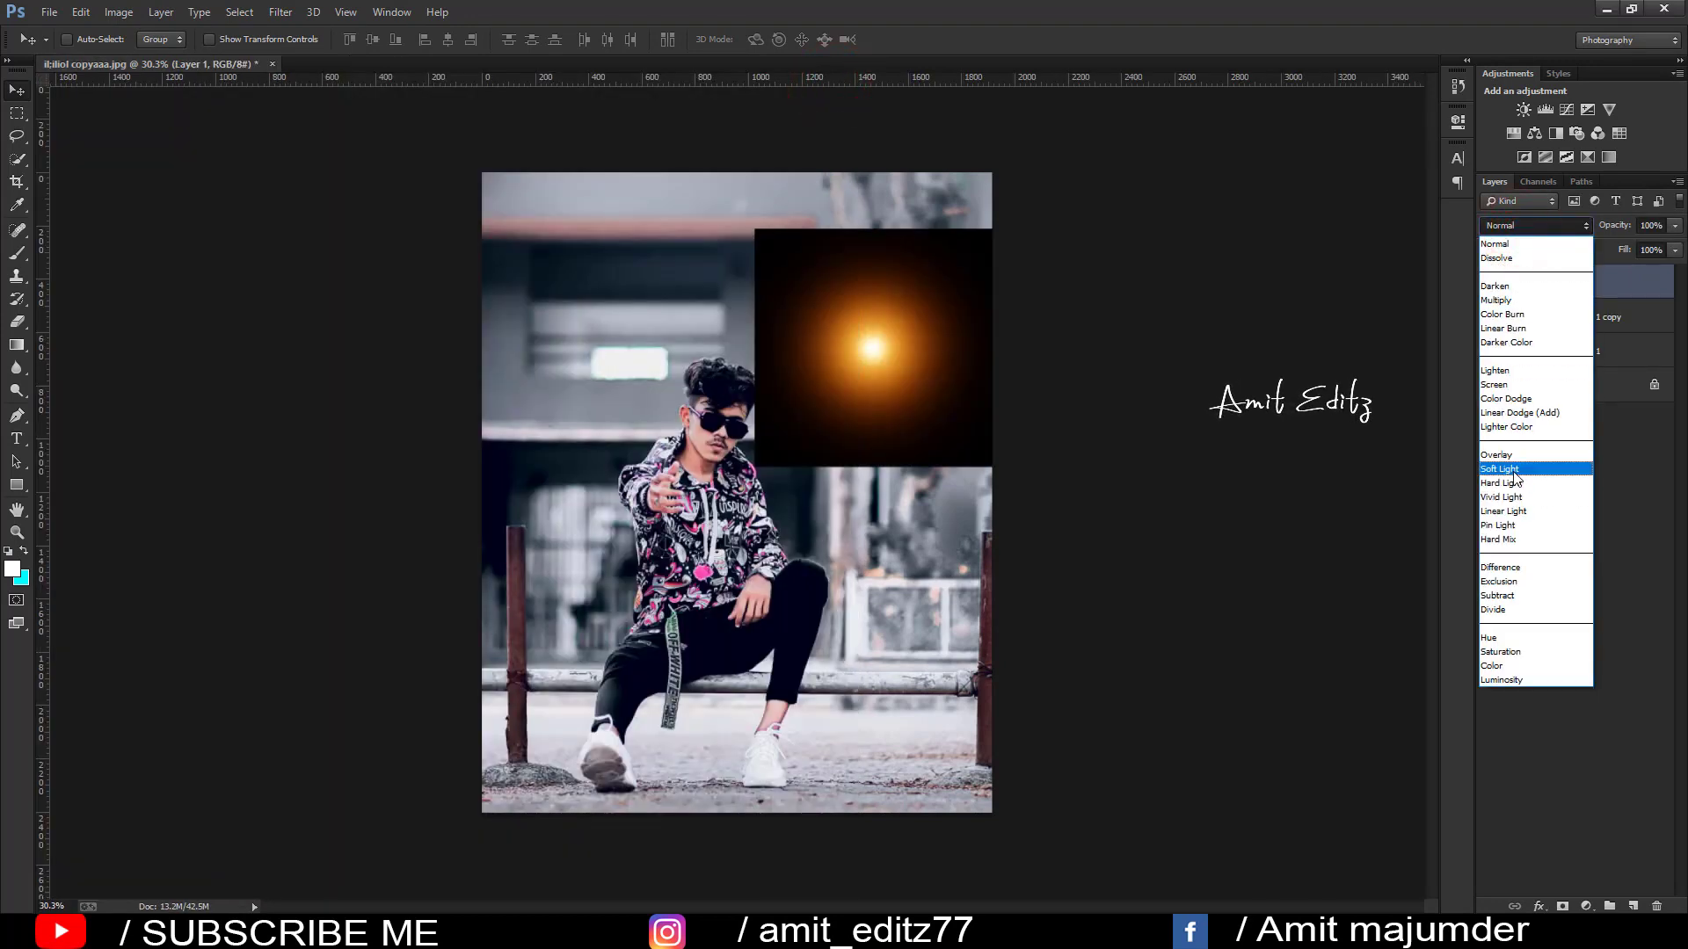
left_click(1513, 473)
left_click(1534, 226)
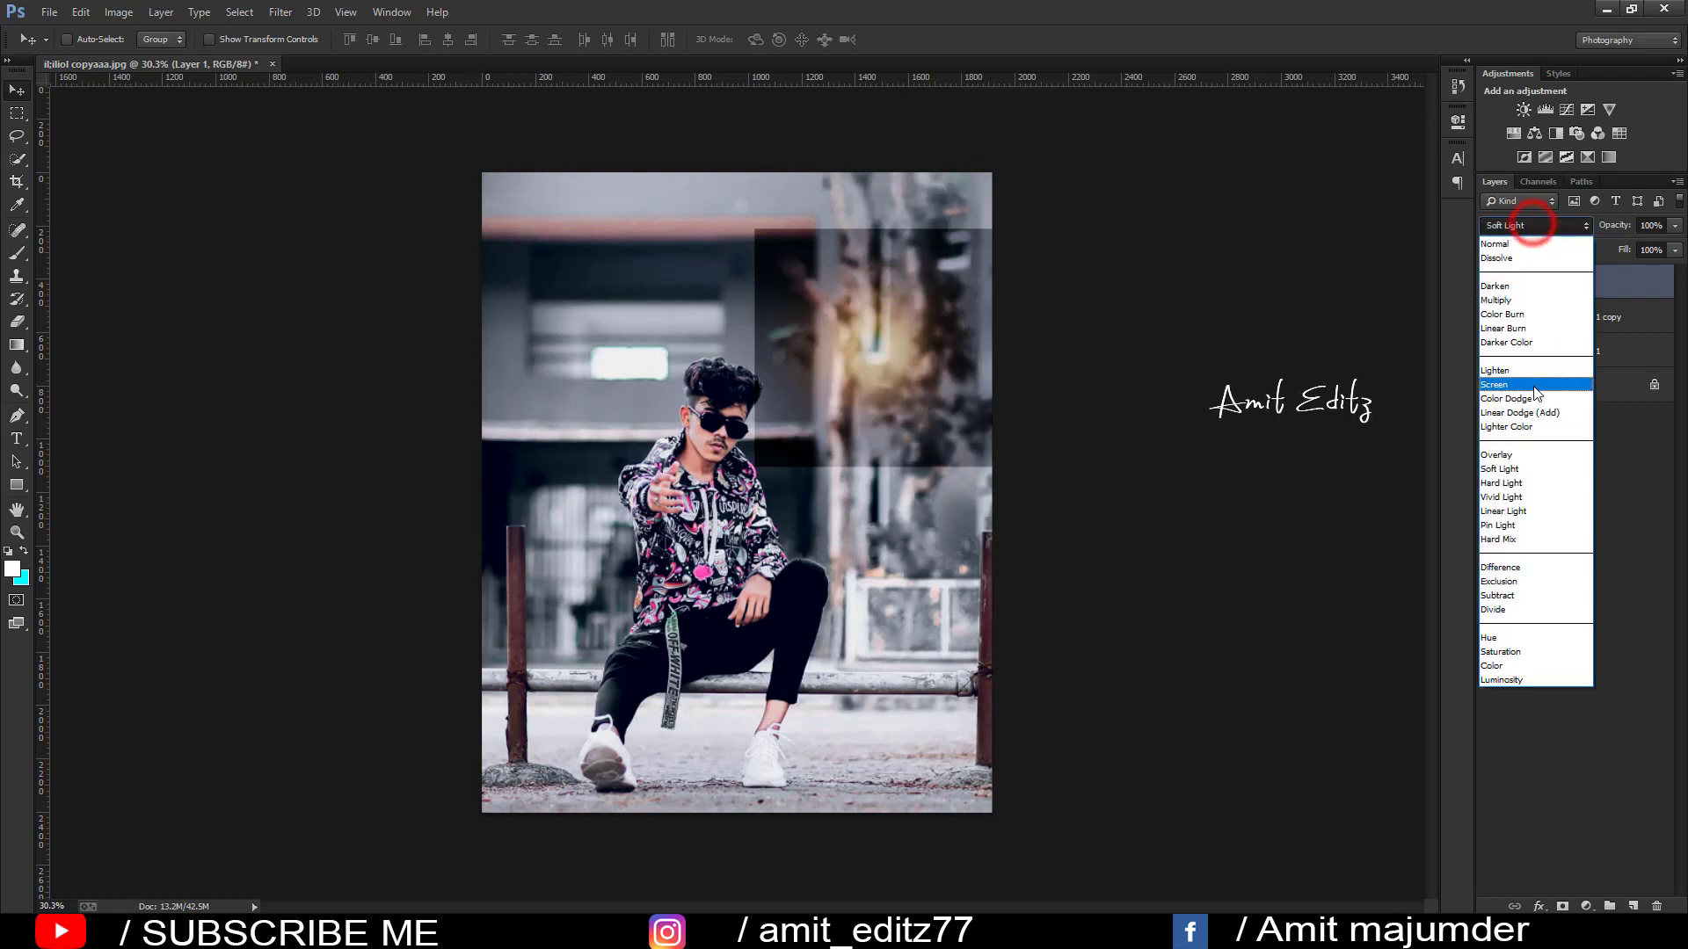
left_click(1534, 385)
Move the glow to the upper right, enlarge it to about 187%, and set opacity to 80%.
key("ctrl+t")
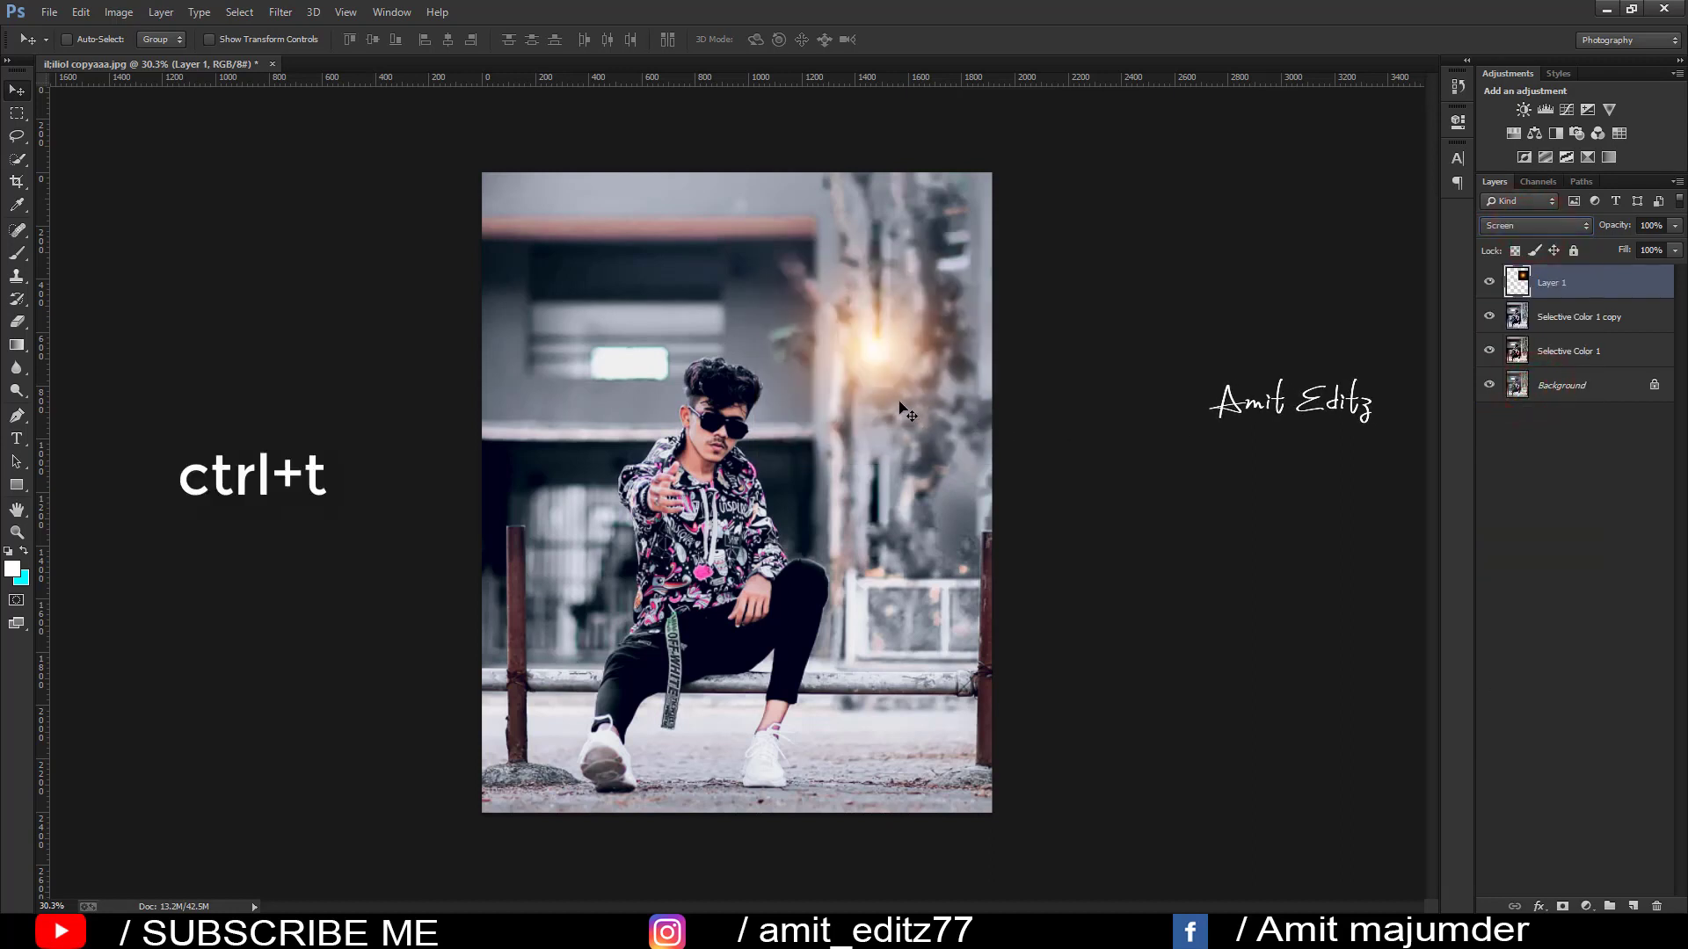
left_click_drag(886, 369, 929, 277)
key("ctrl+t")
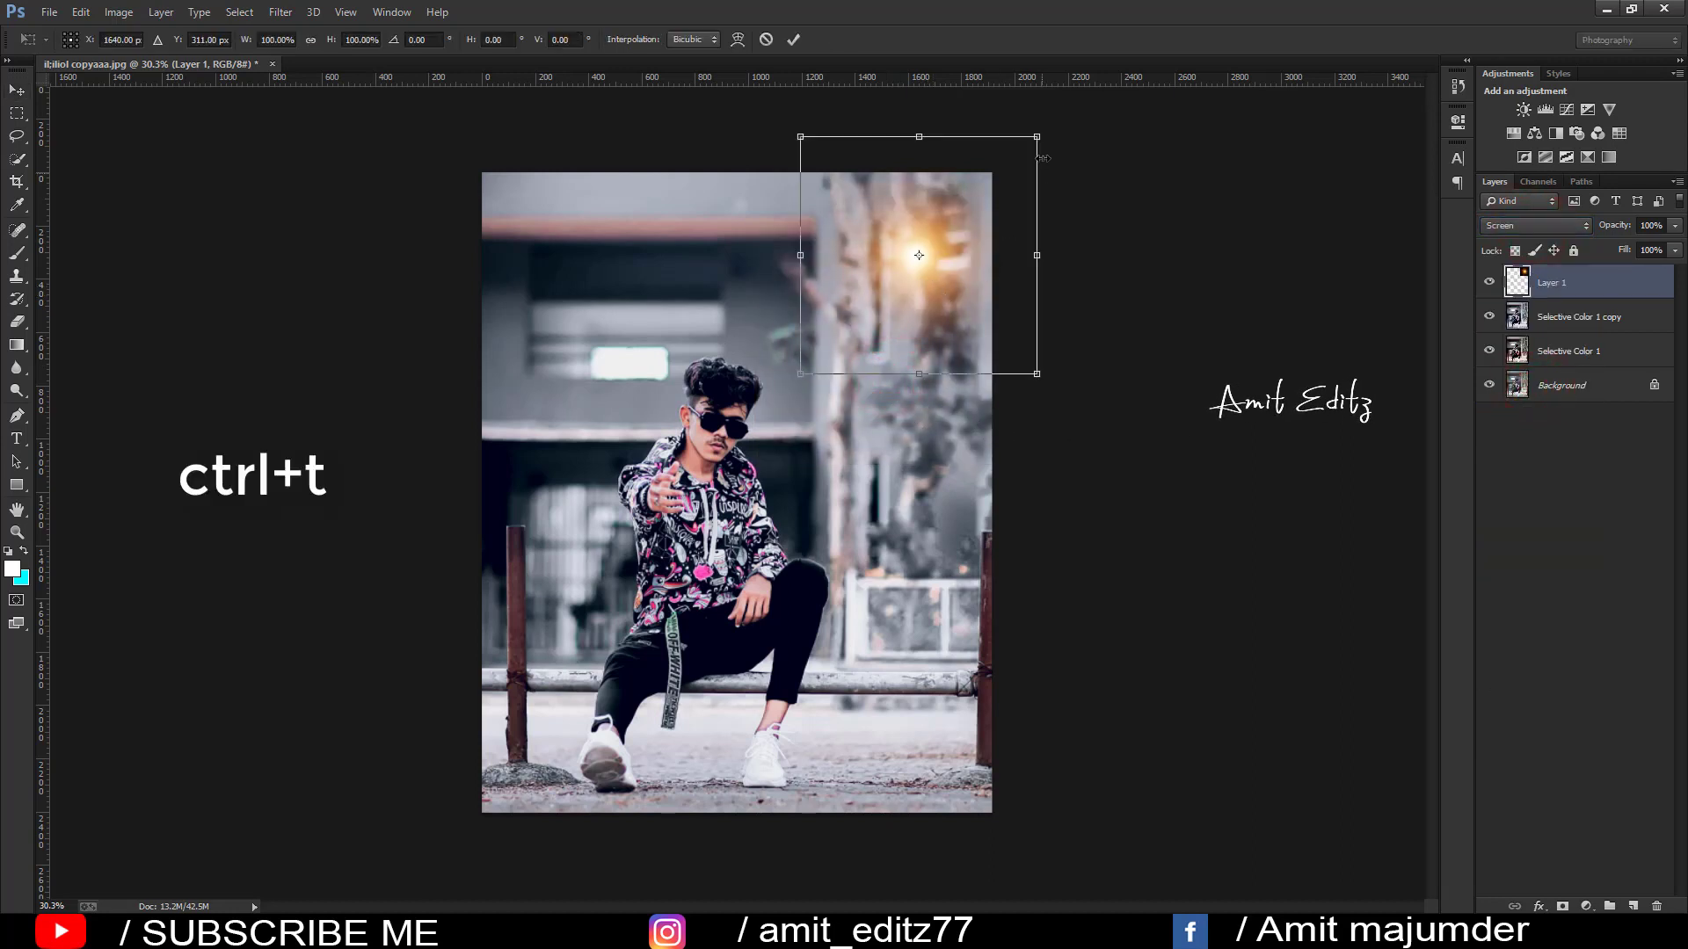
left_click_drag(1039, 138, 1139, 156)
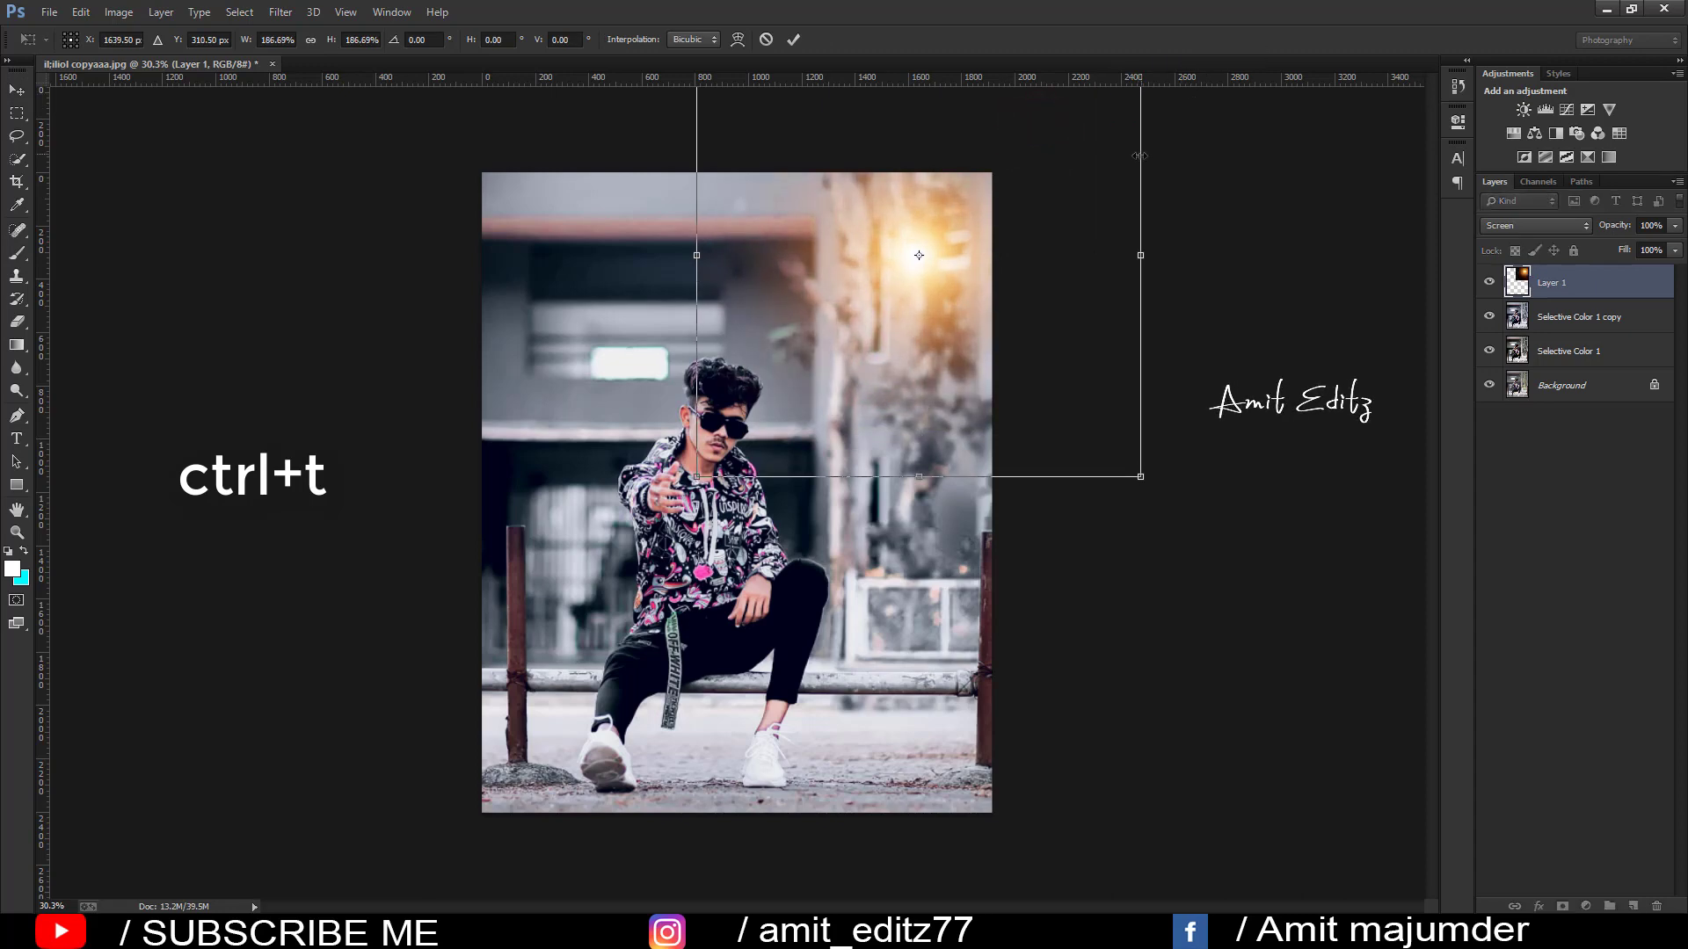
key("Return")
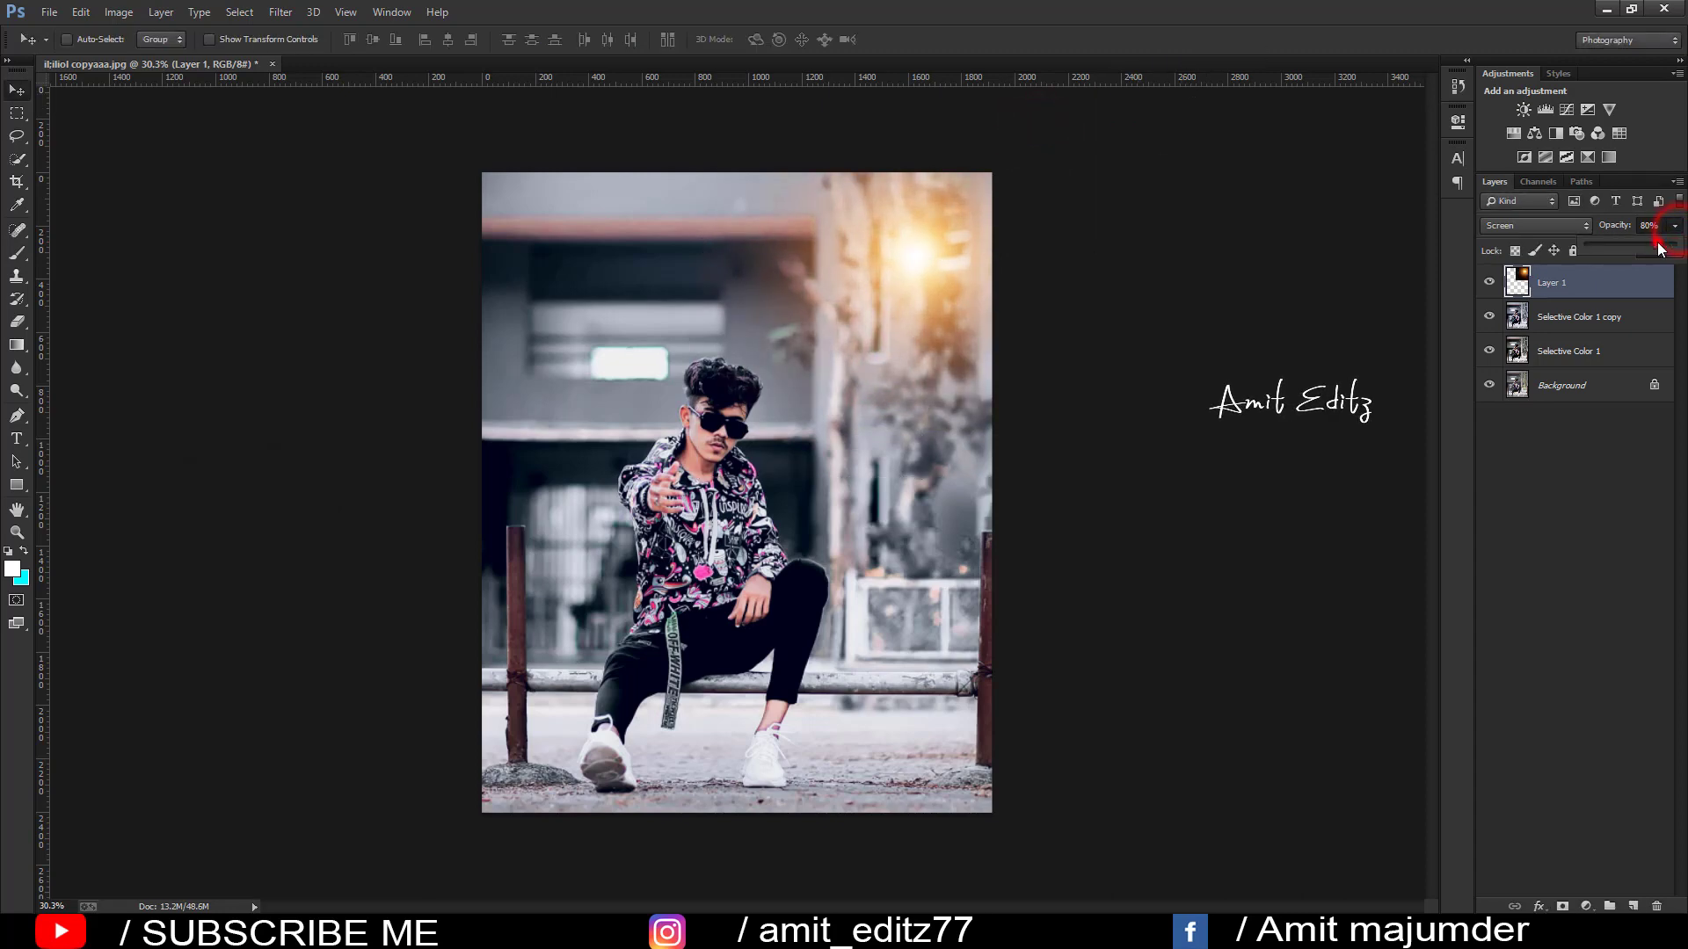
left_click_drag(1661, 249, 1540, 249)
Reposition the glow on the photo and enlarge it to about 127%.
left_click_drag(946, 265, 975, 290)
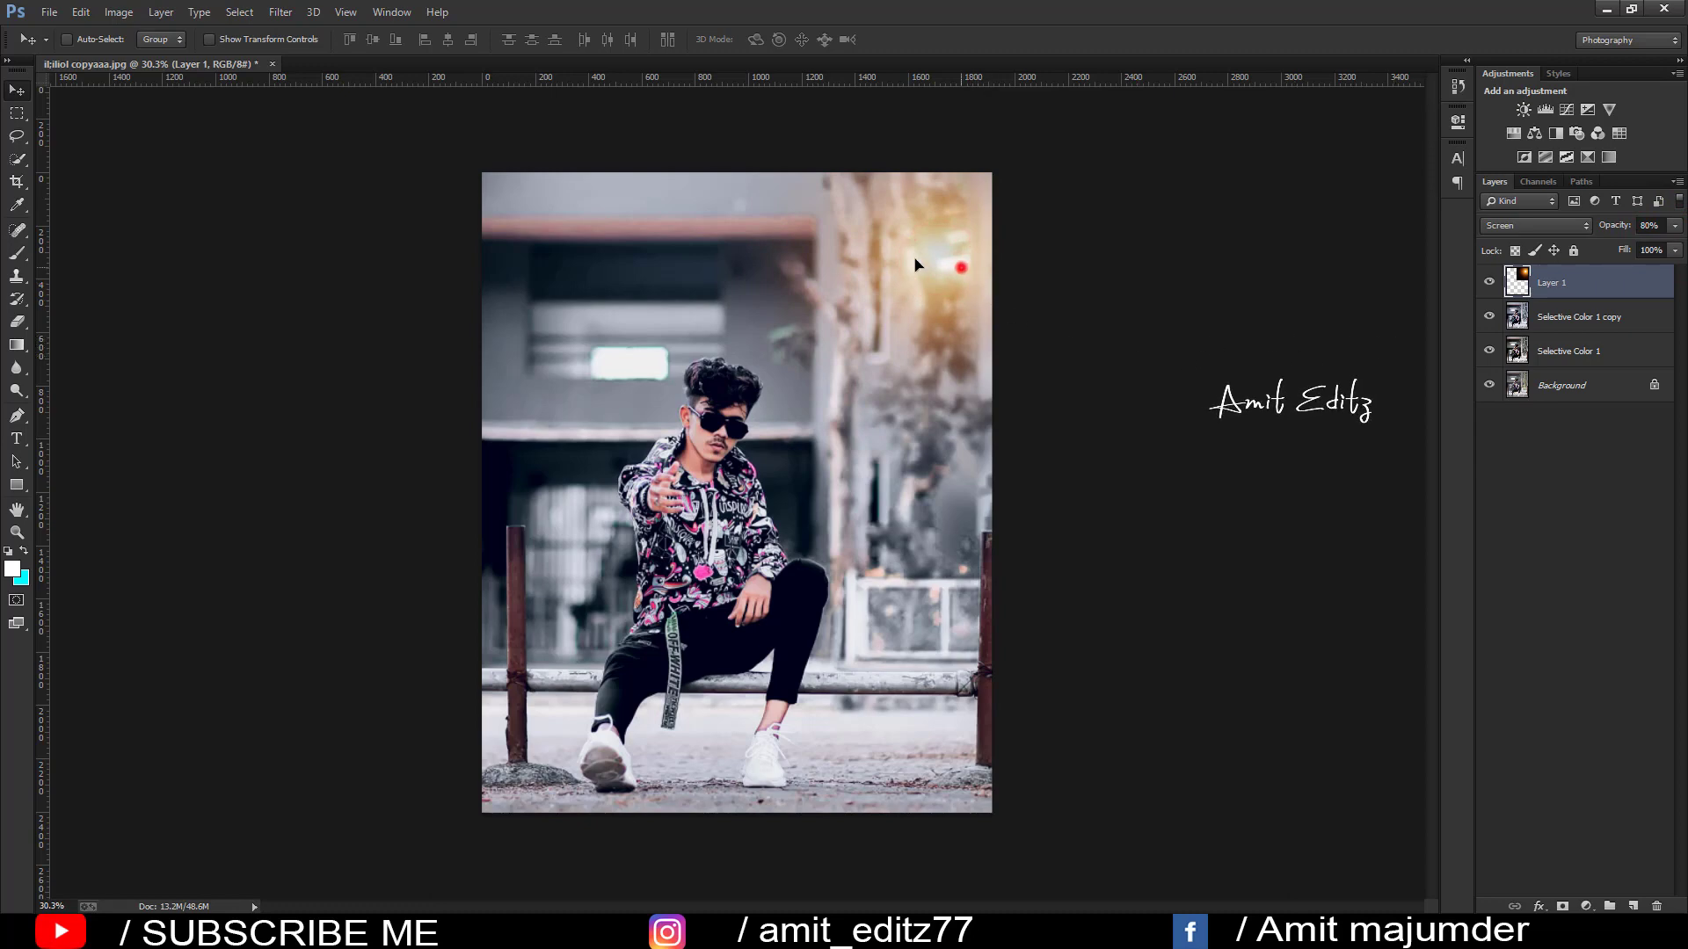
mouse_move(915, 265)
left_mouse_down()
mouse_move(510, 246)
mouse_move(1029, 186)
mouse_move(1011, 346)
mouse_move(965, 187)
left_mouse_up()
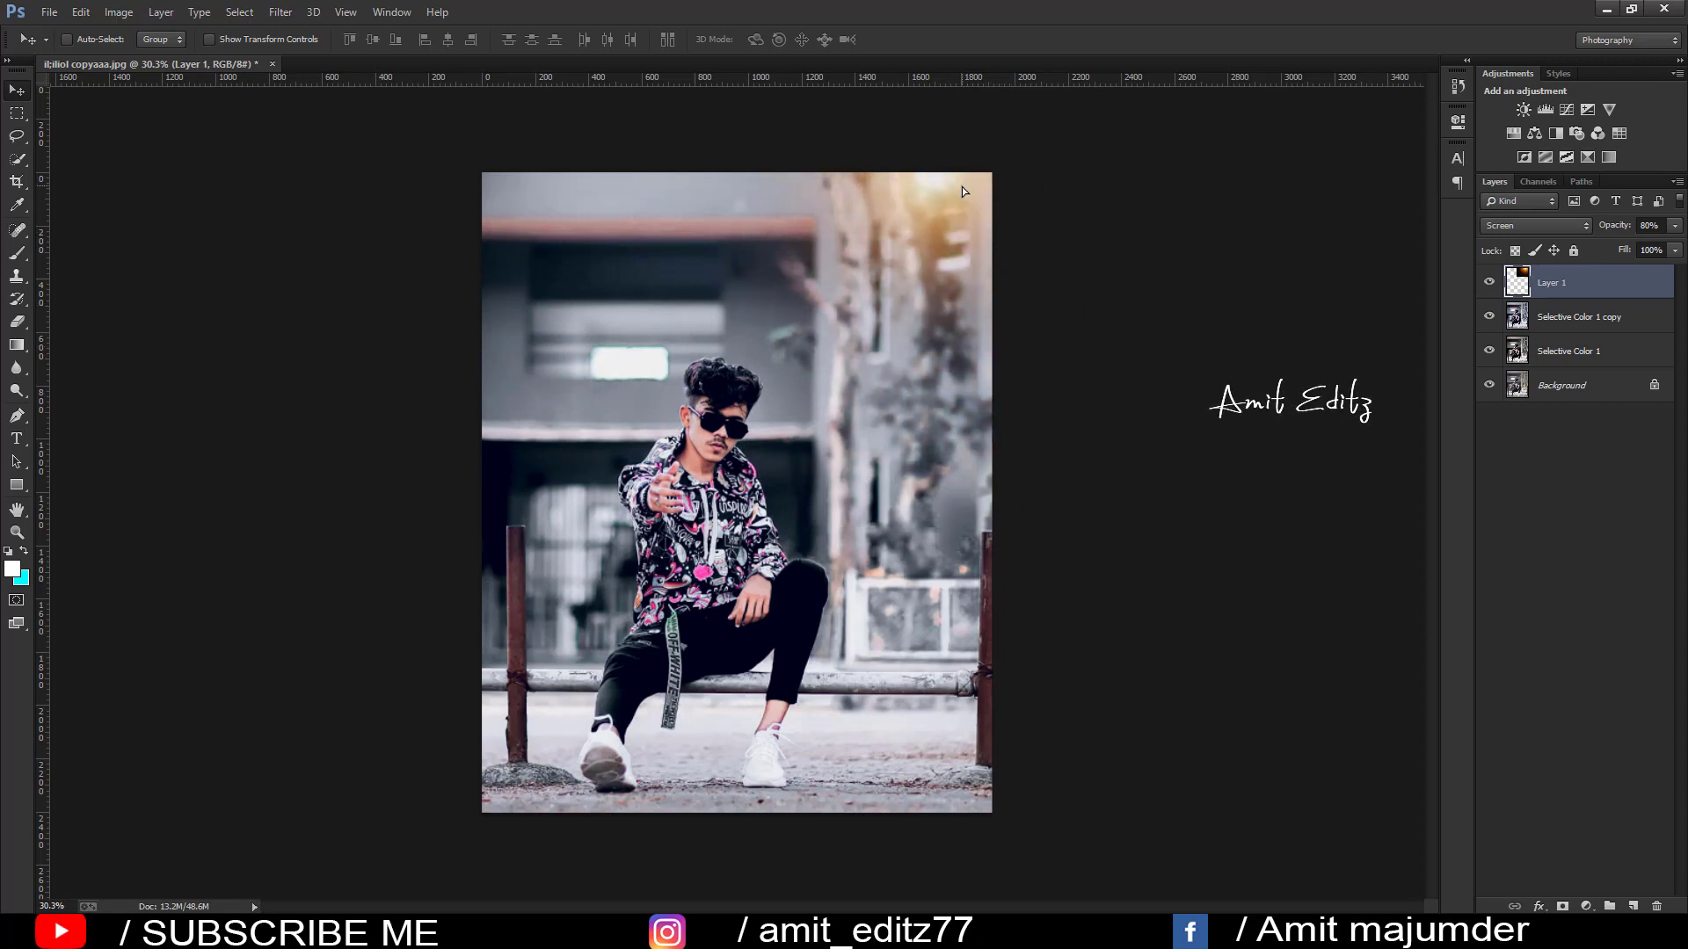
key("ctrl+t")
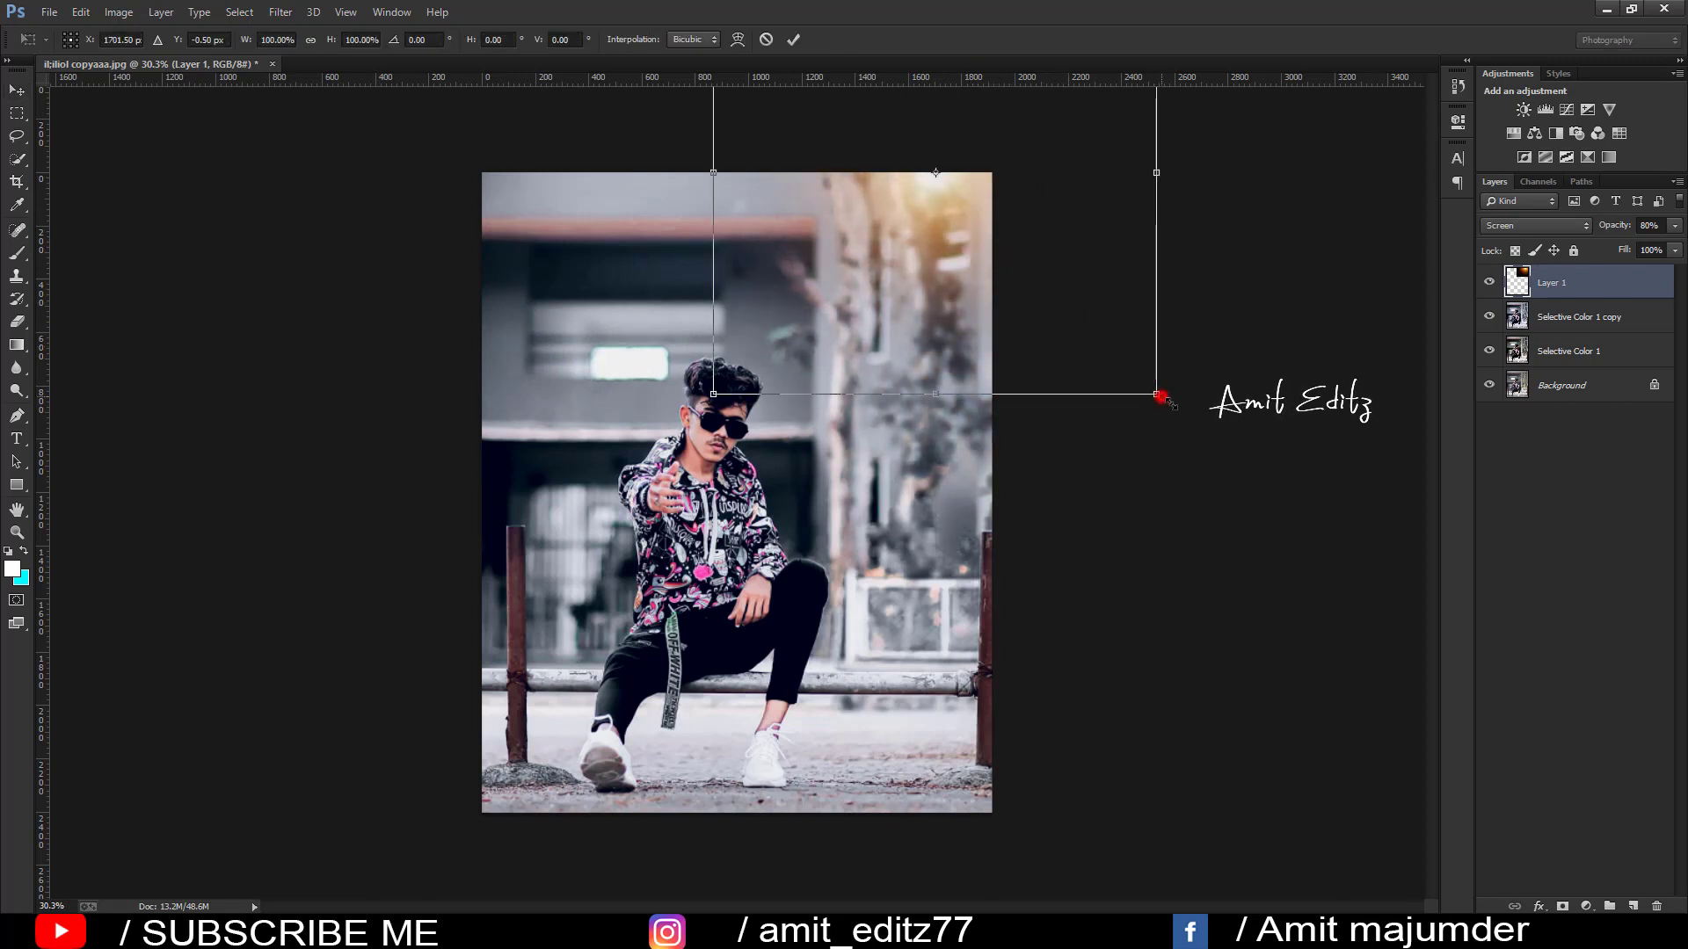
left_click_drag(1159, 397, 1214, 471)
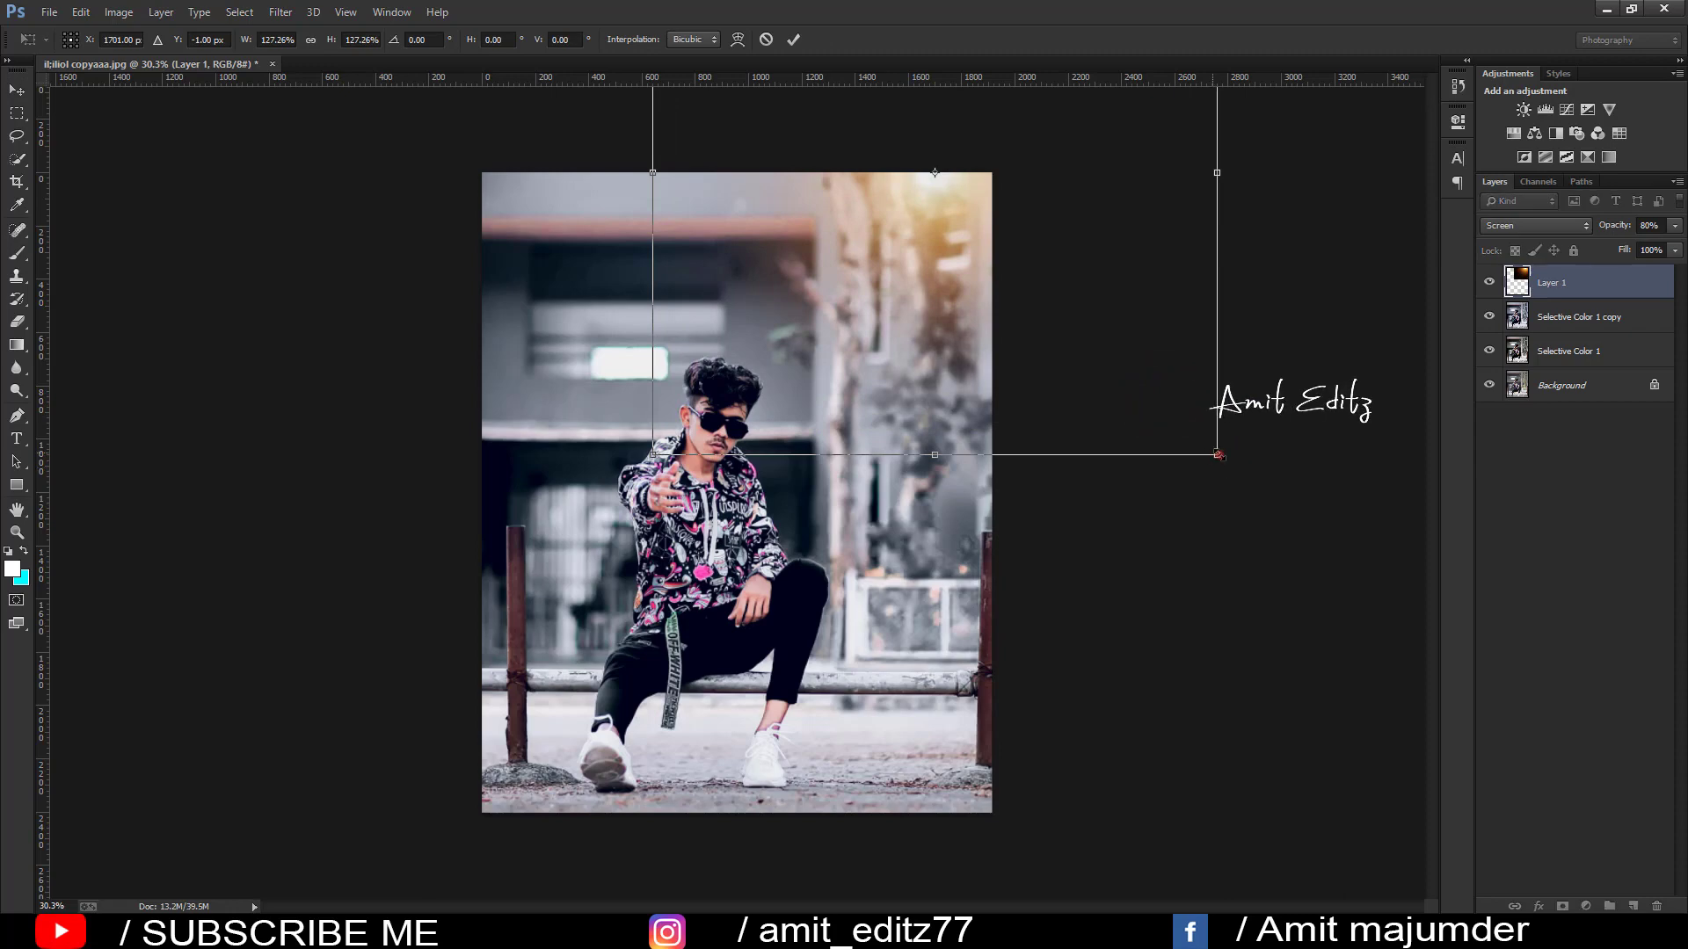
key("Return")
left_click_drag(1066, 325, 1132, 316)
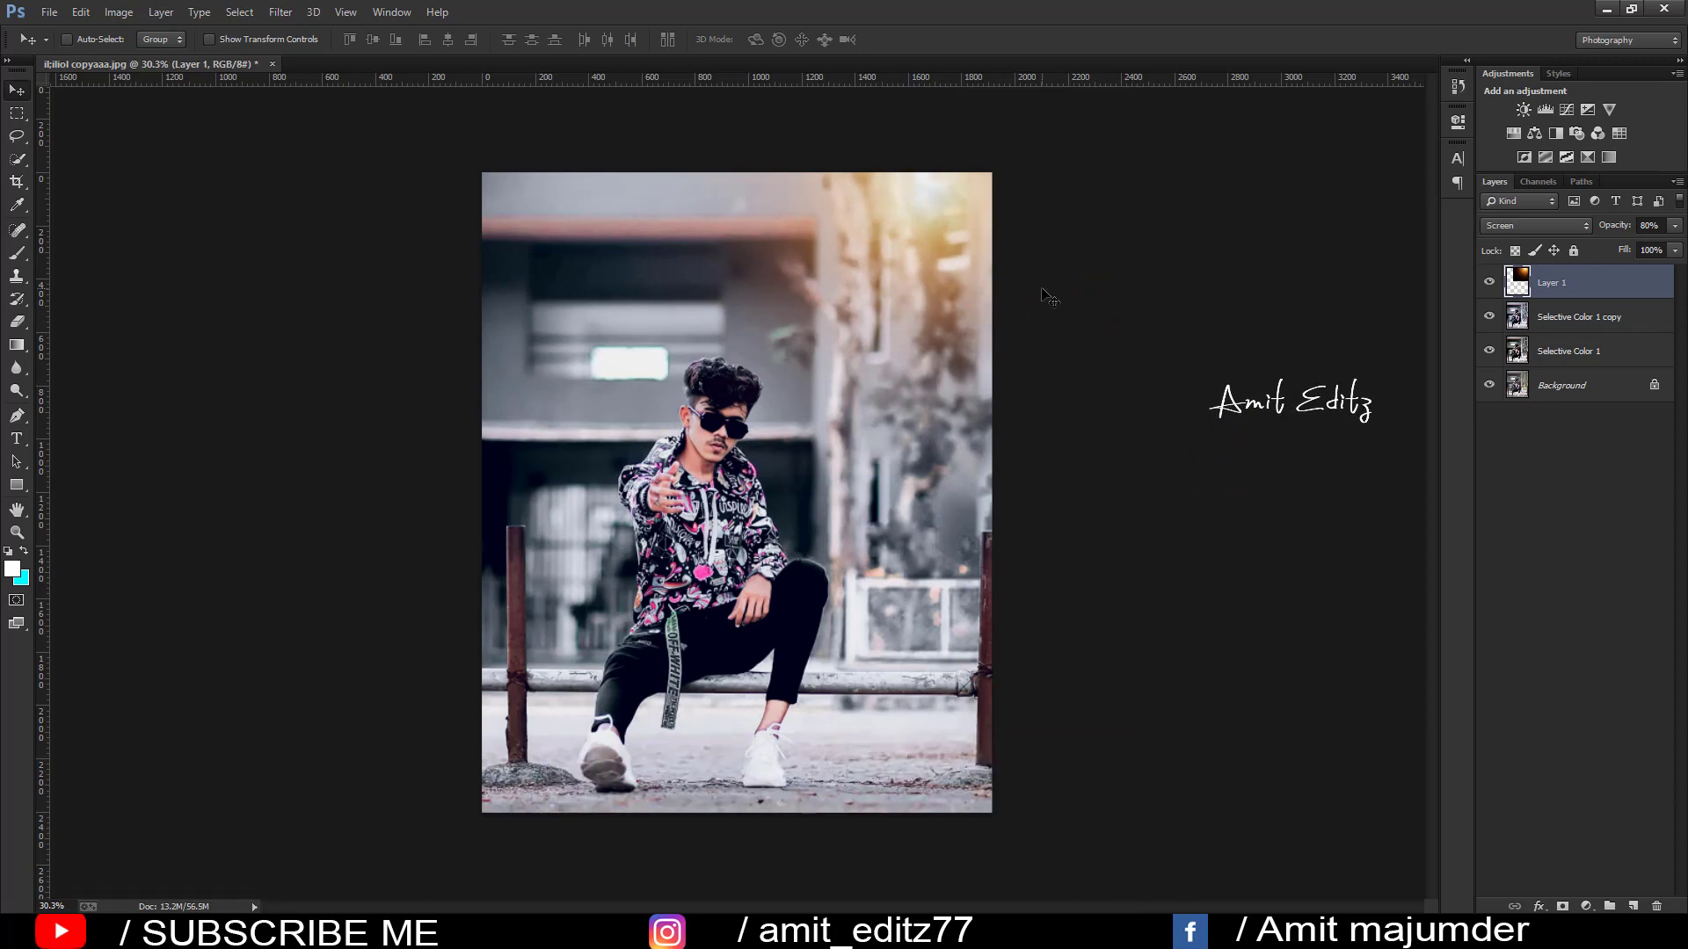
Rescale the glow to about 82% and place it over the upper-left background.
left_click_drag(809, 366, 713, 457)
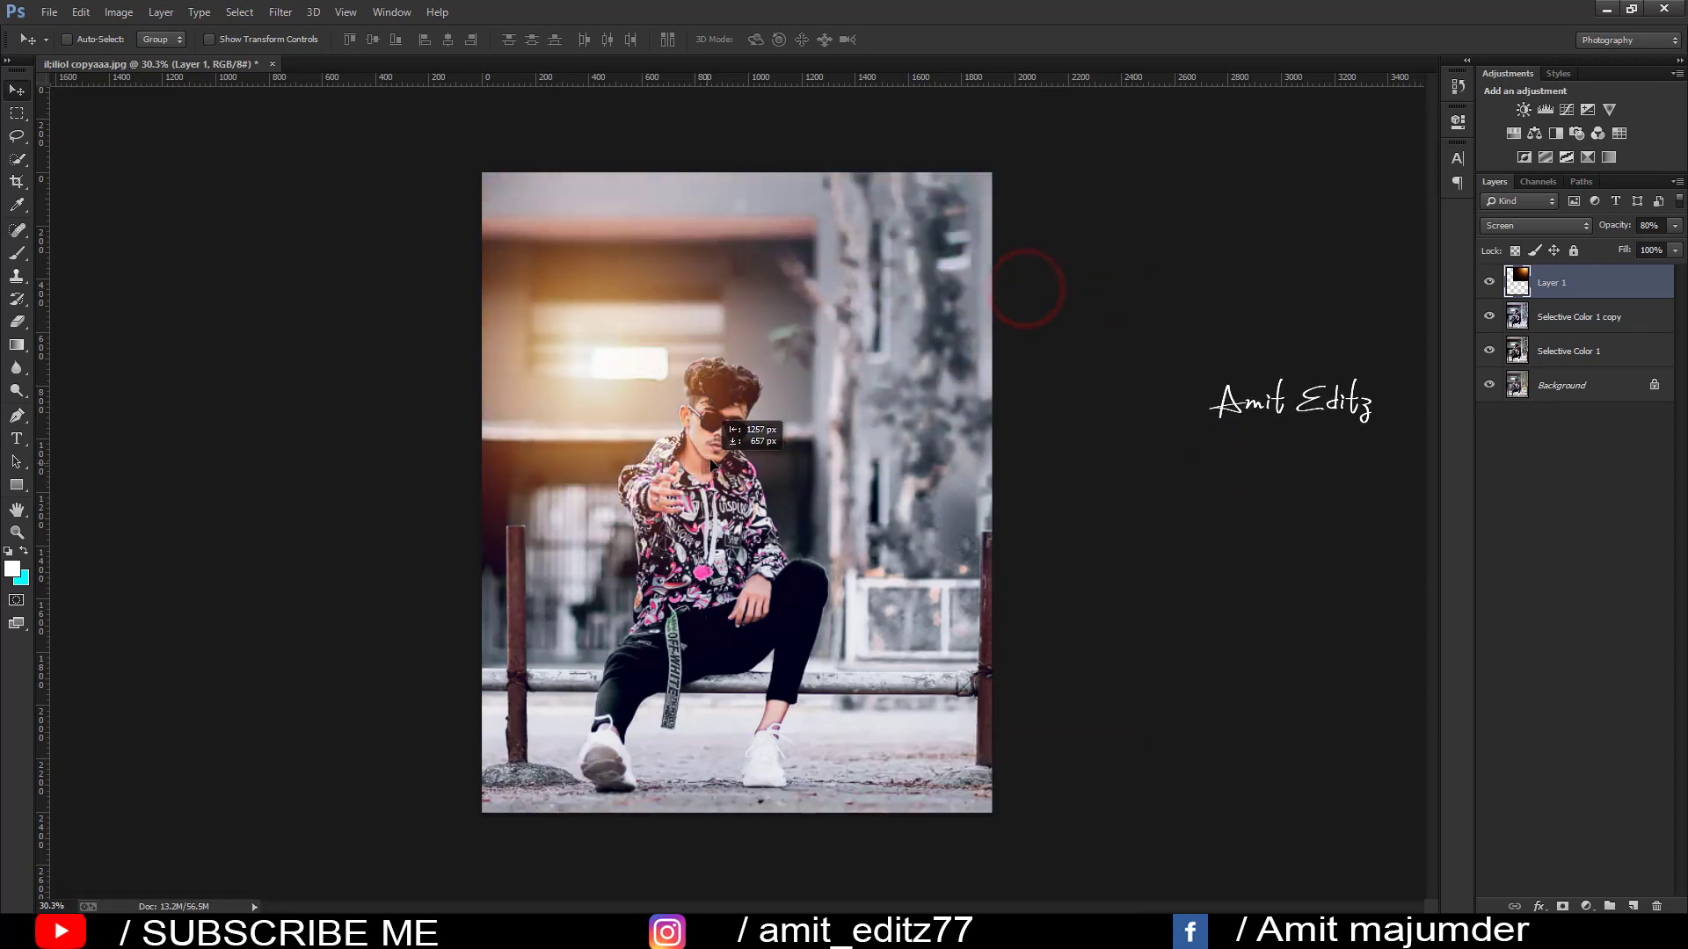
key("ctrl+t")
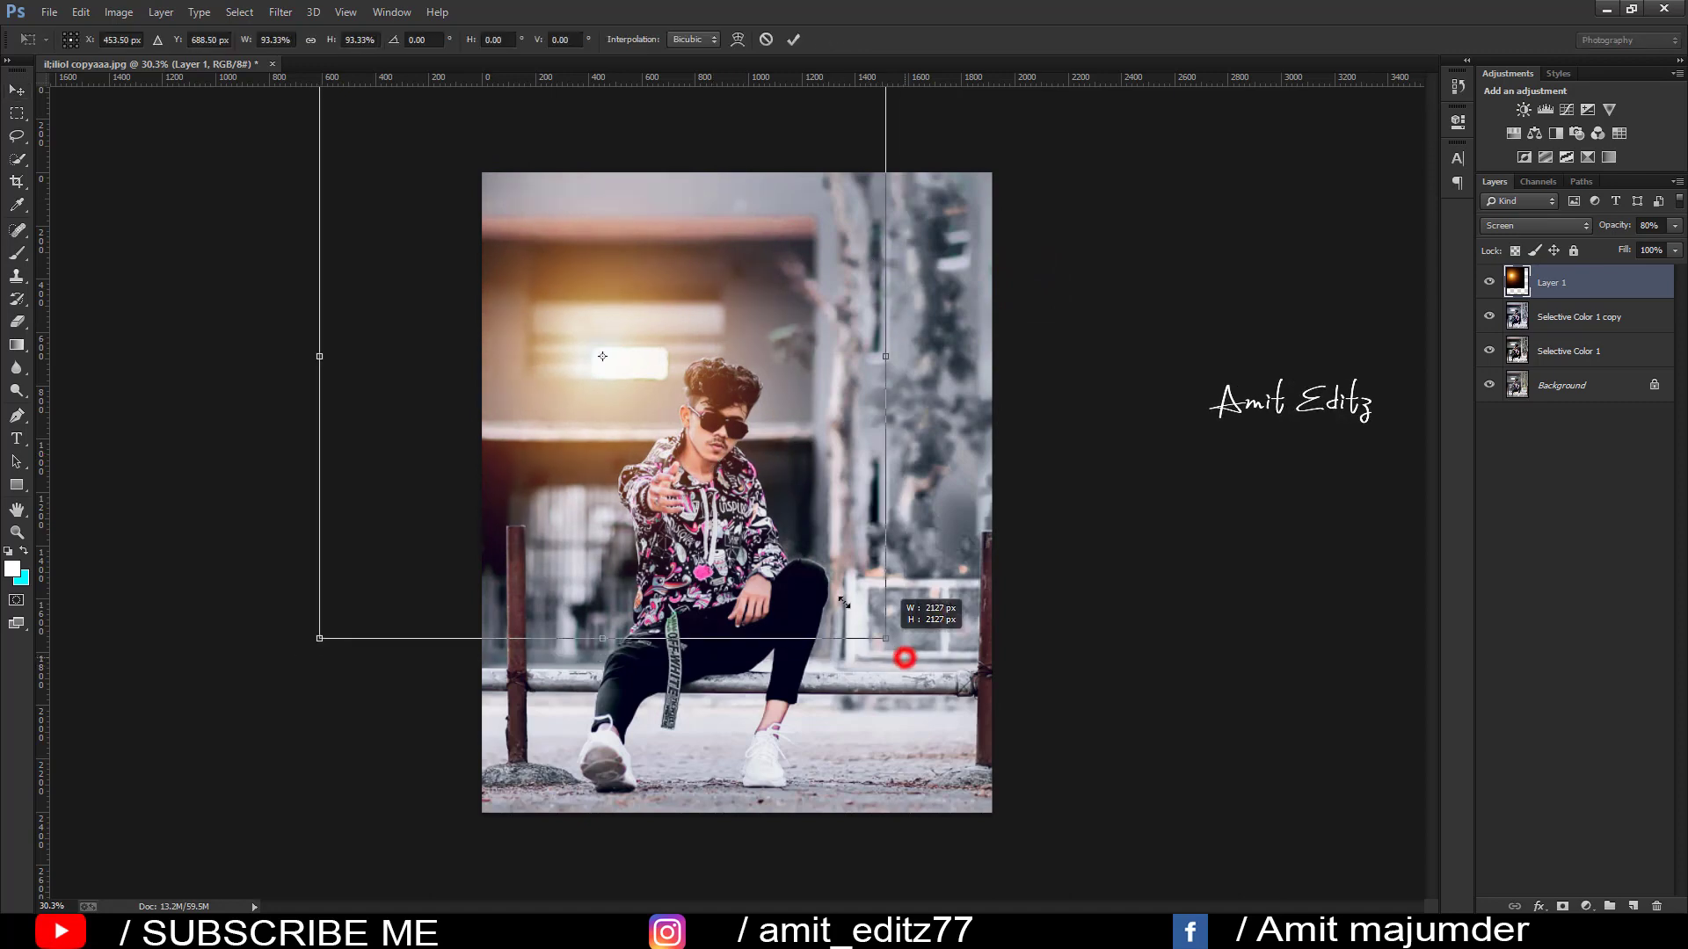
left_click_drag(903, 656, 818, 578)
left_click_drag(743, 521, 747, 535)
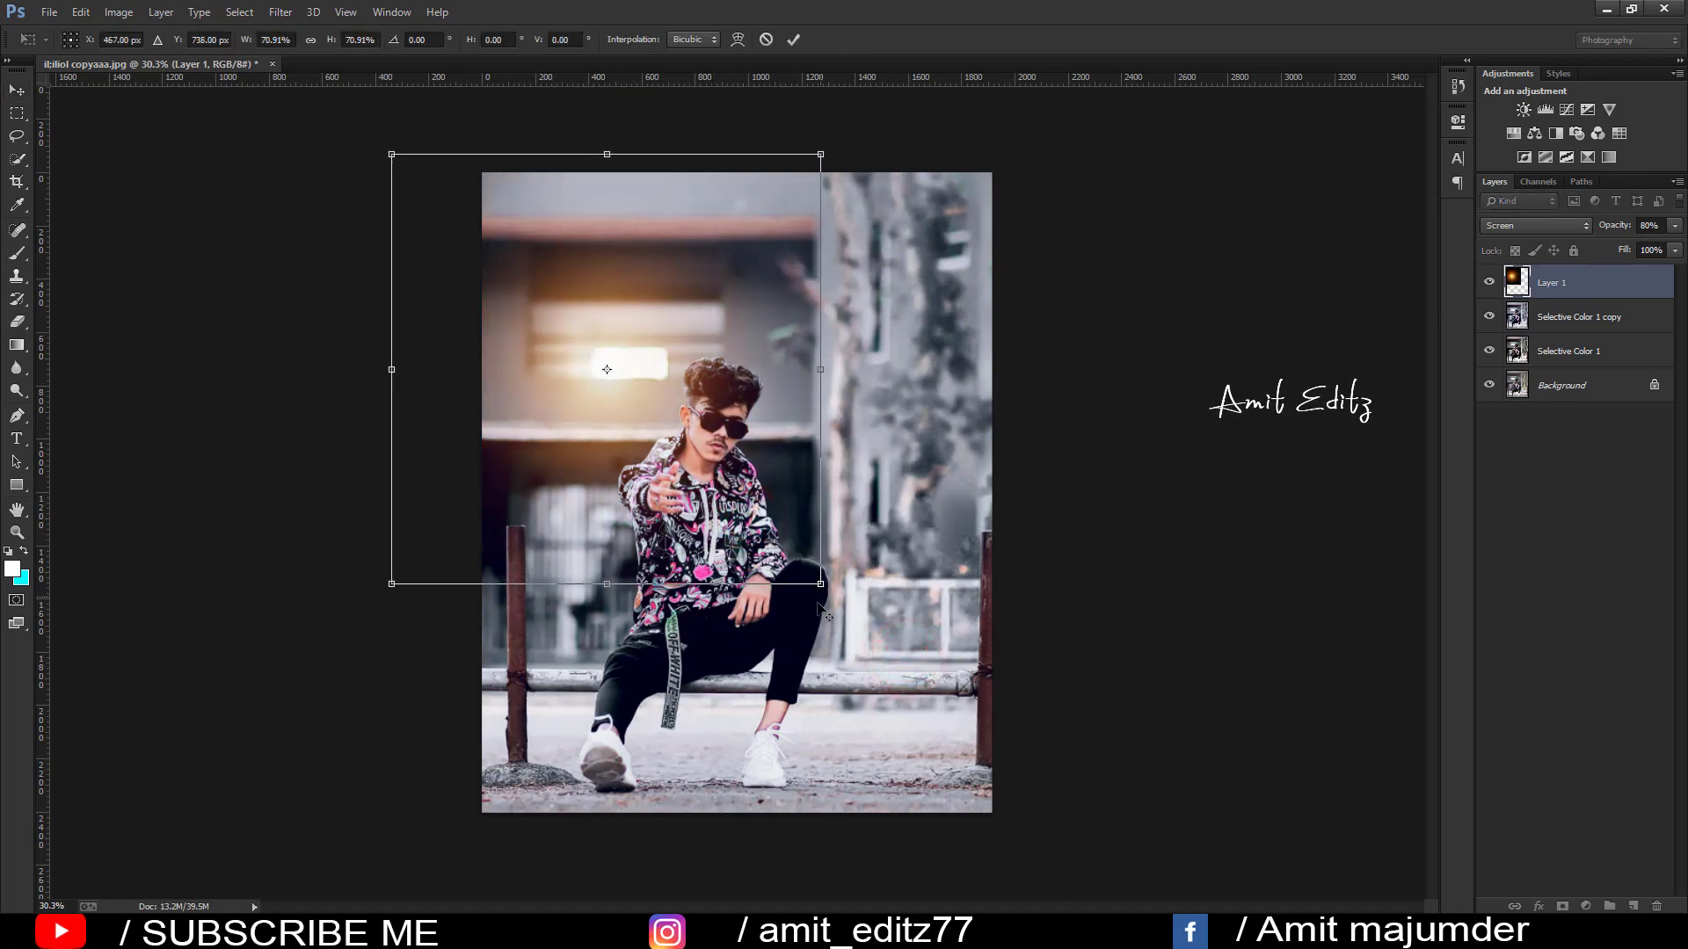
left_click_drag(820, 583, 851, 619)
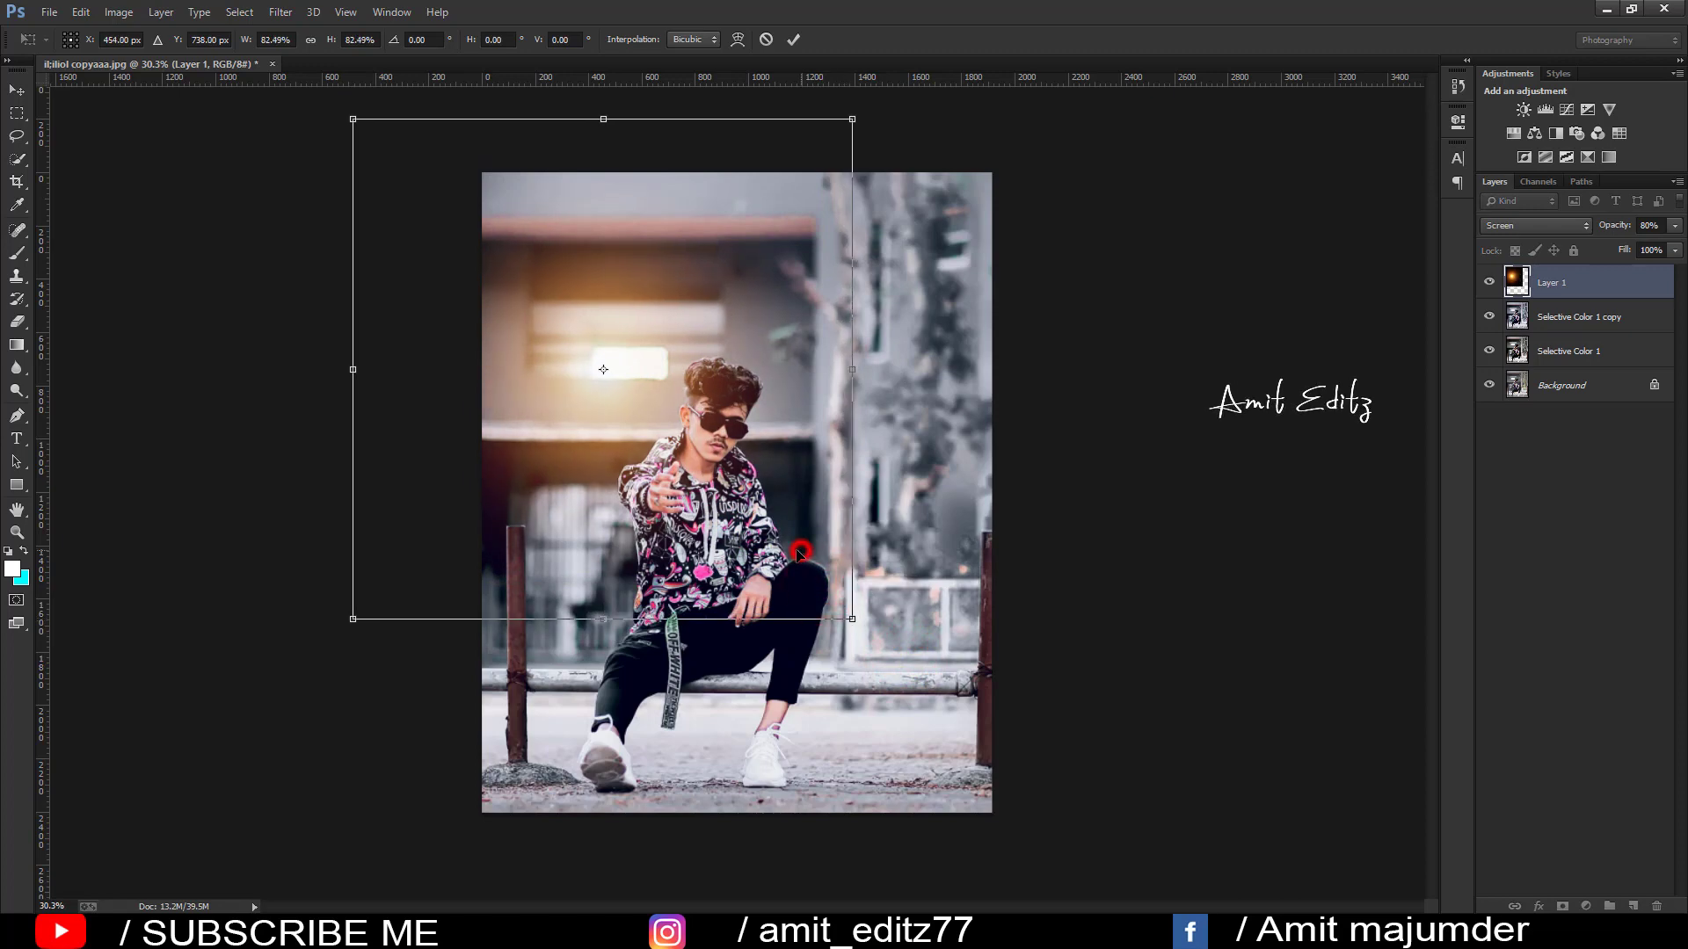
mouse_move(523, 587)
left_mouse_down()
mouse_move(841, 380)
mouse_move(520, 451)
left_mouse_up()
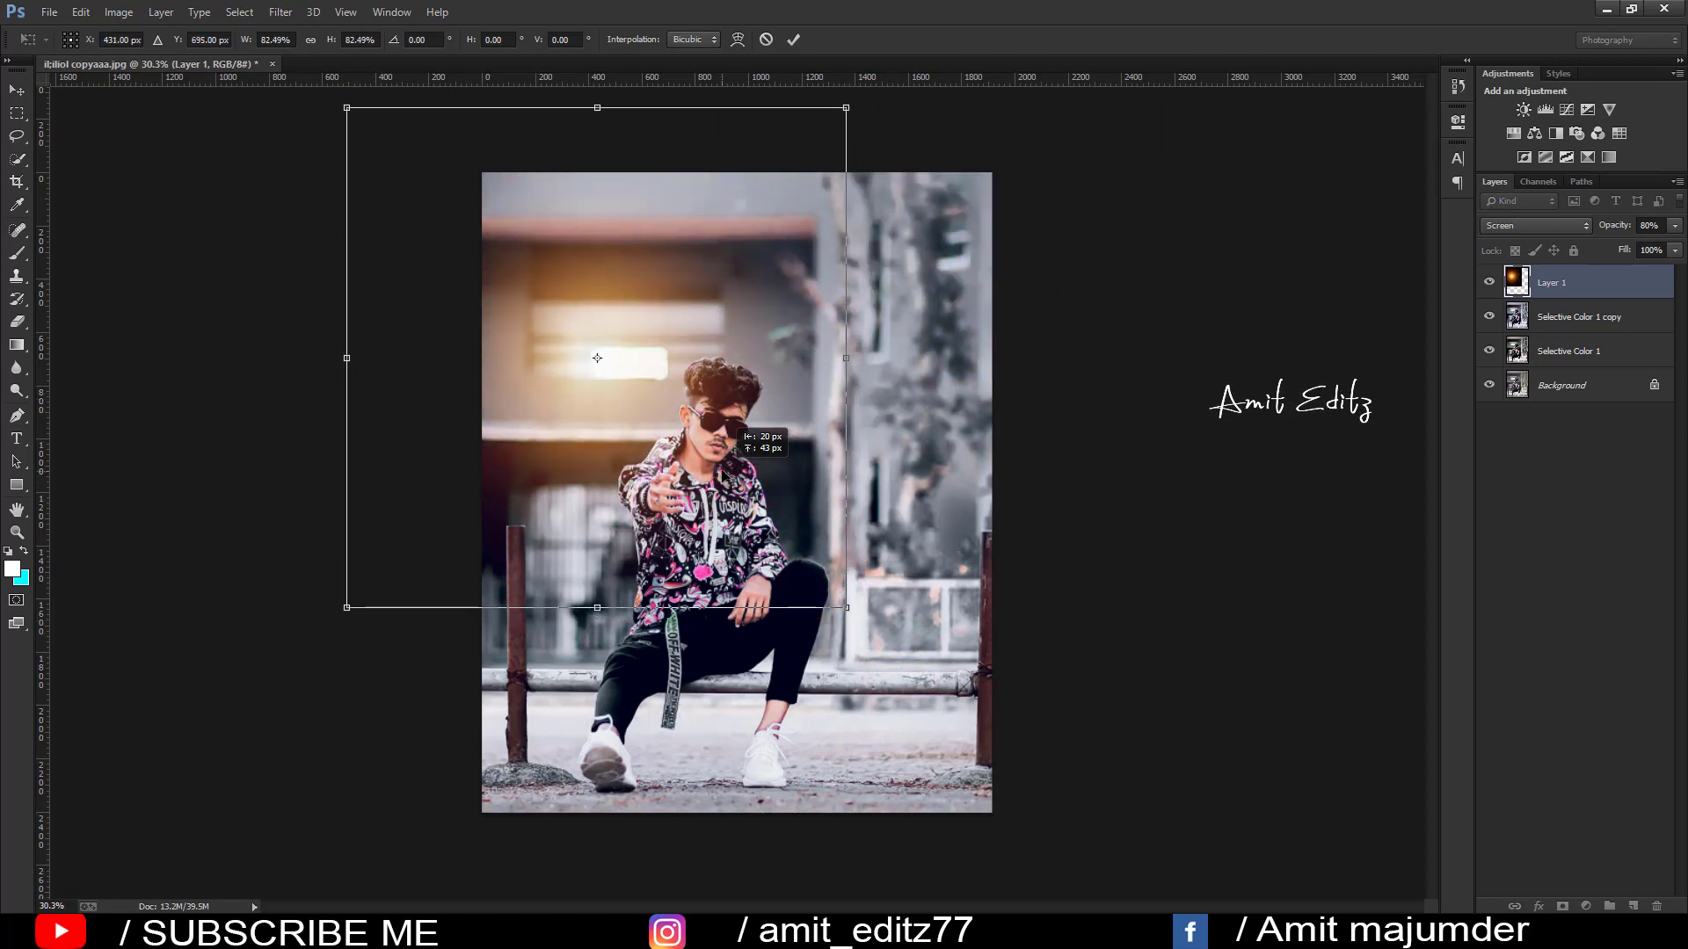
key("Return")
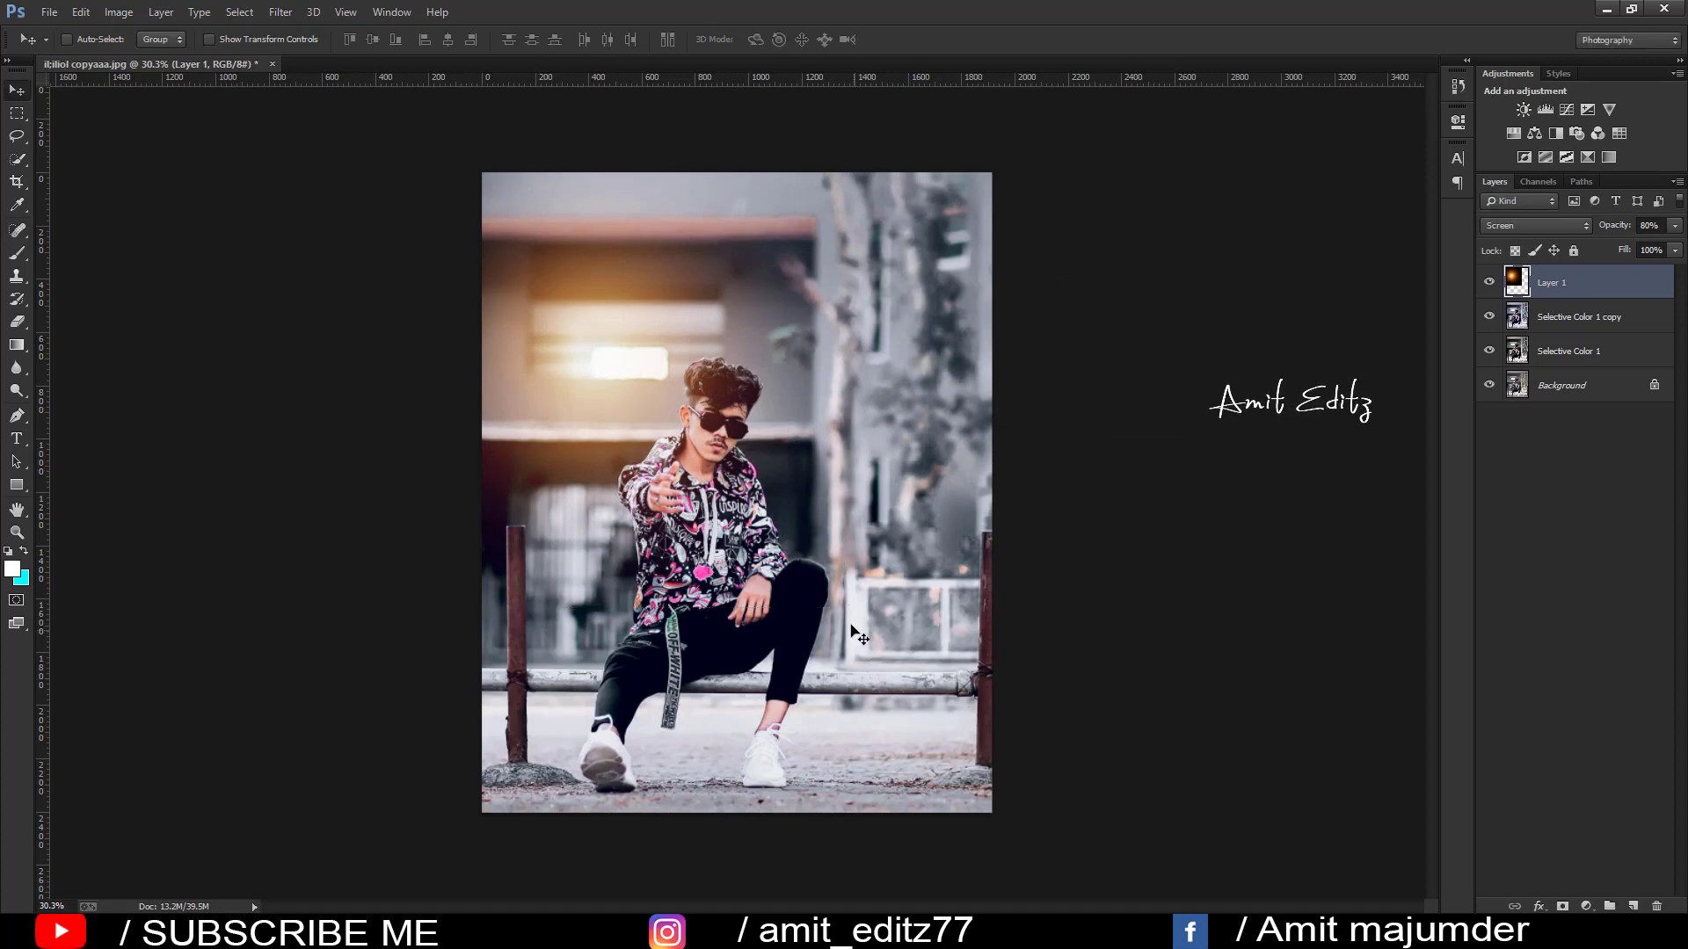
key("ctrl+minus")
key("ctrl+minus")
key("ctrl+plus")
Merge Layer 1 through Selective Color 1 into a single layer.
scroll(853, 626, "up", 2)
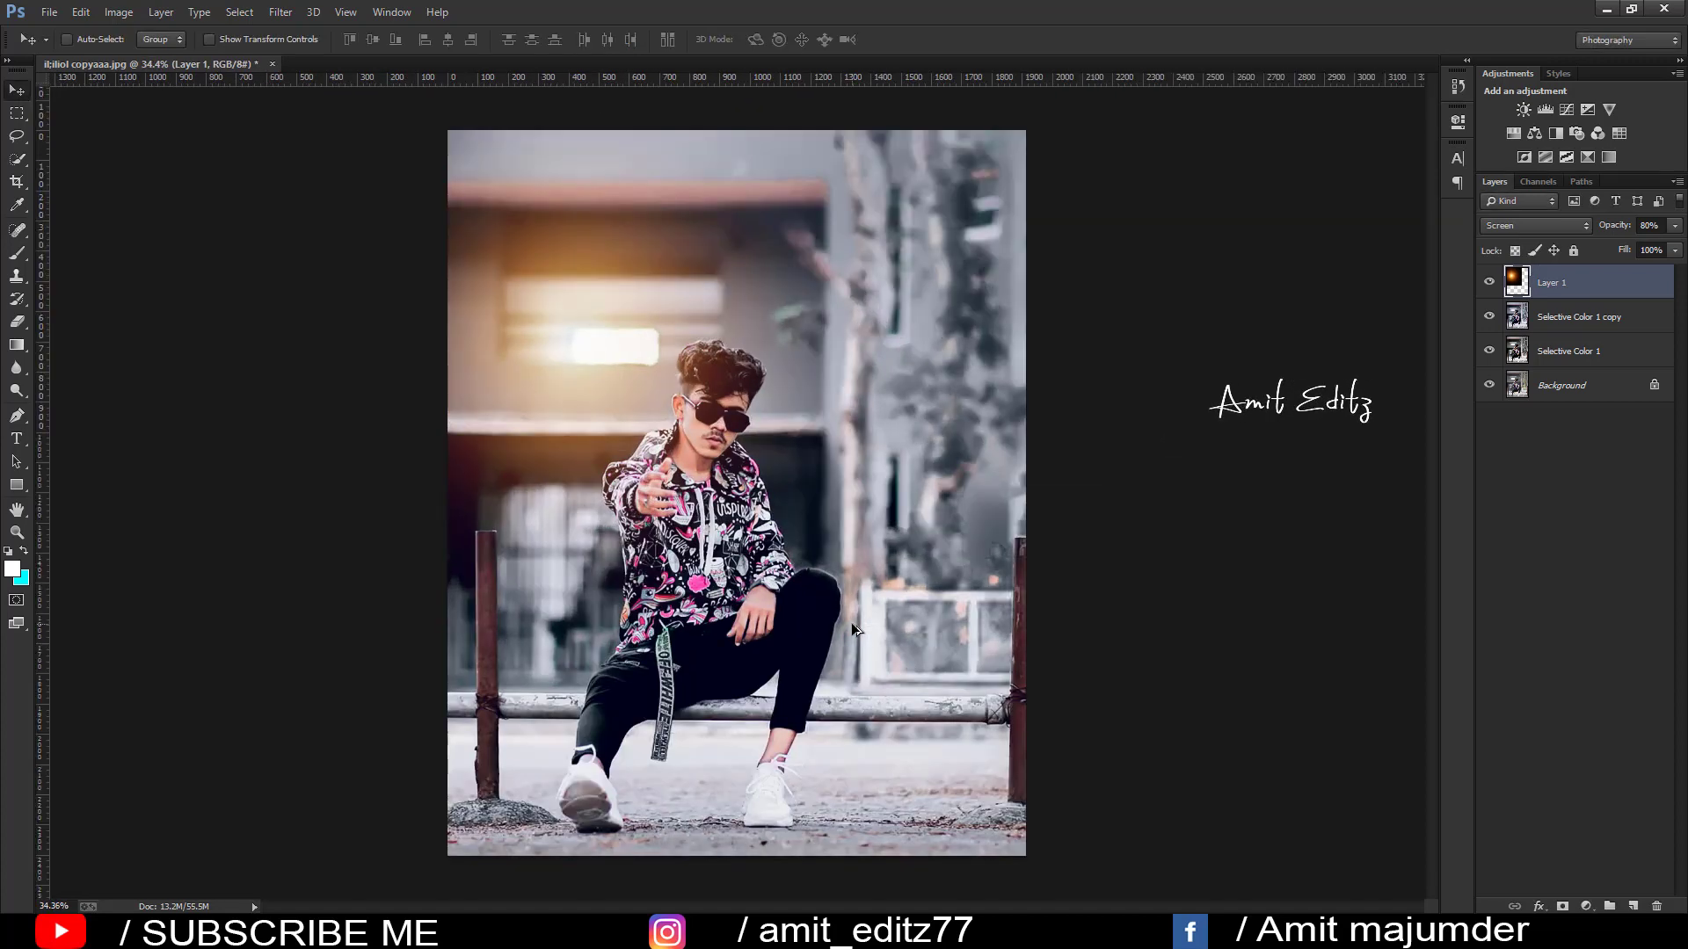
left_click(1547, 347, "shift")
right_click(1554, 347)
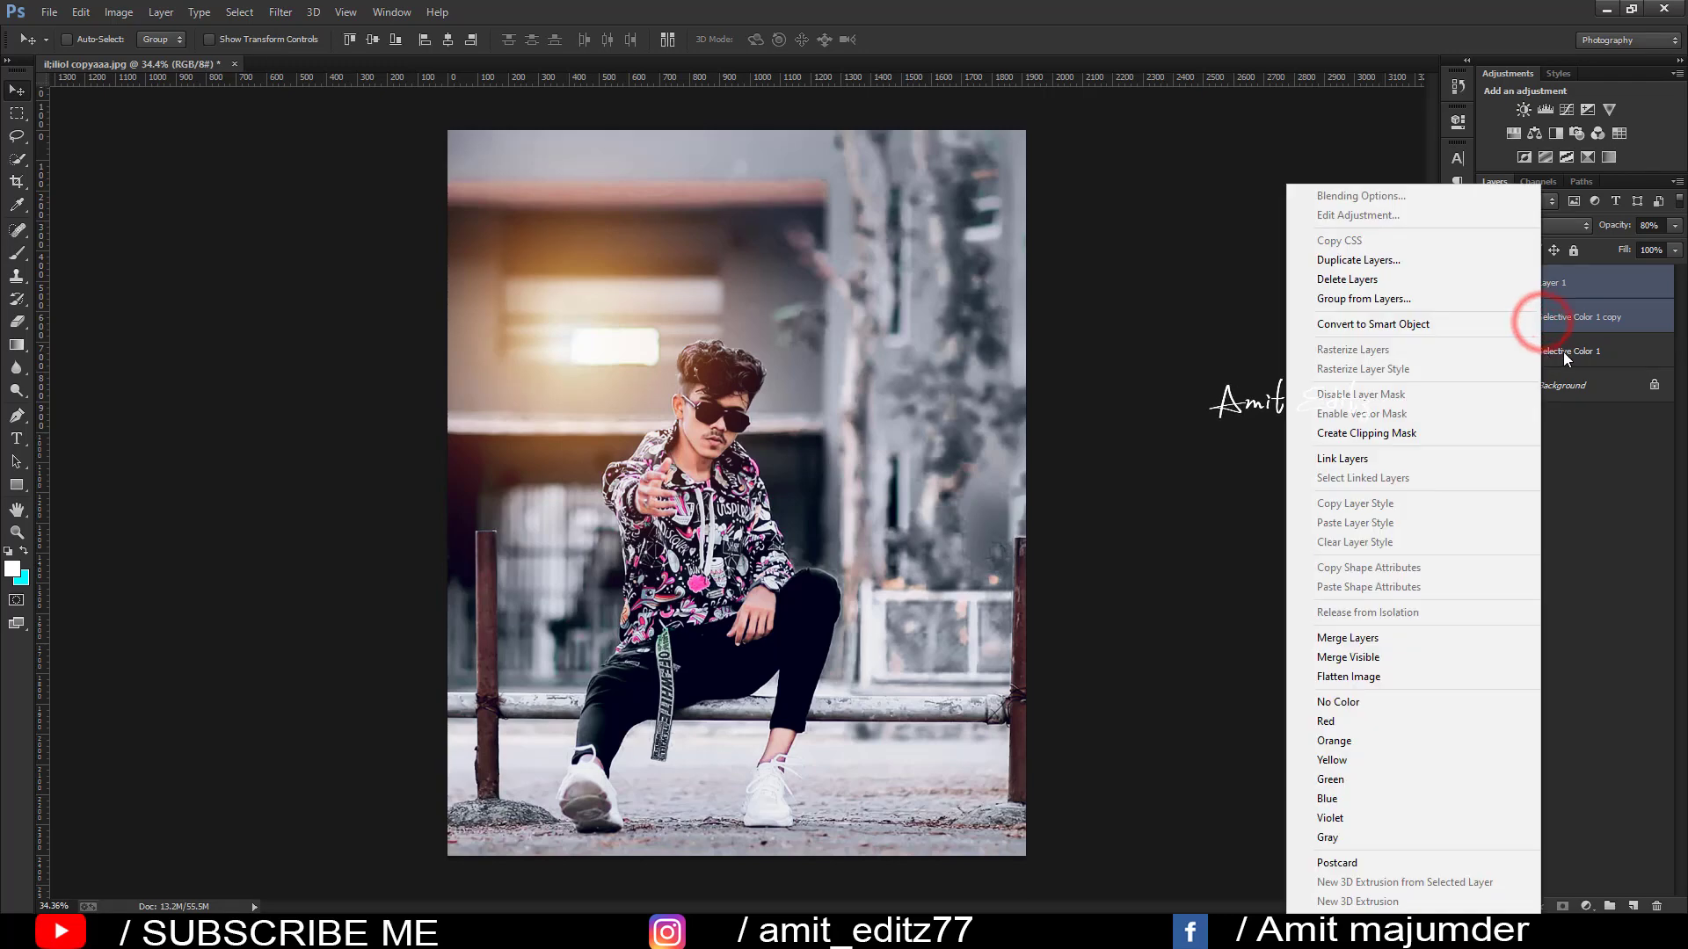
right_click(1566, 352)
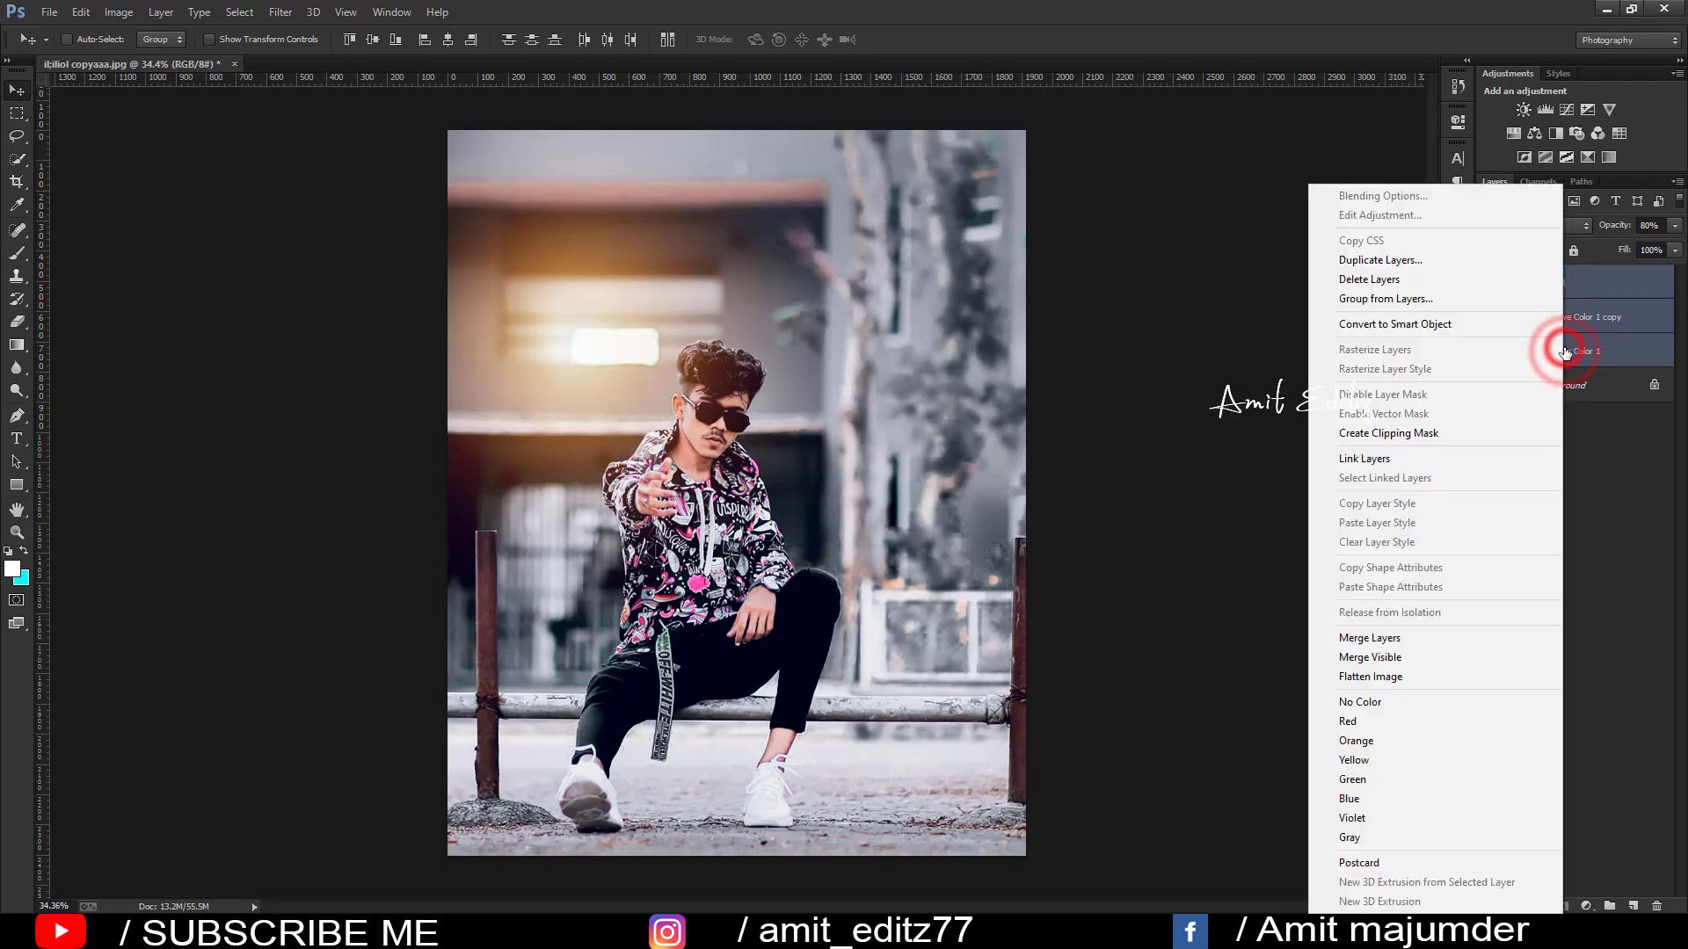
left_click(1411, 637)
scroll(971, 572, "down", 1)
scroll(972, 571, "up", 1)
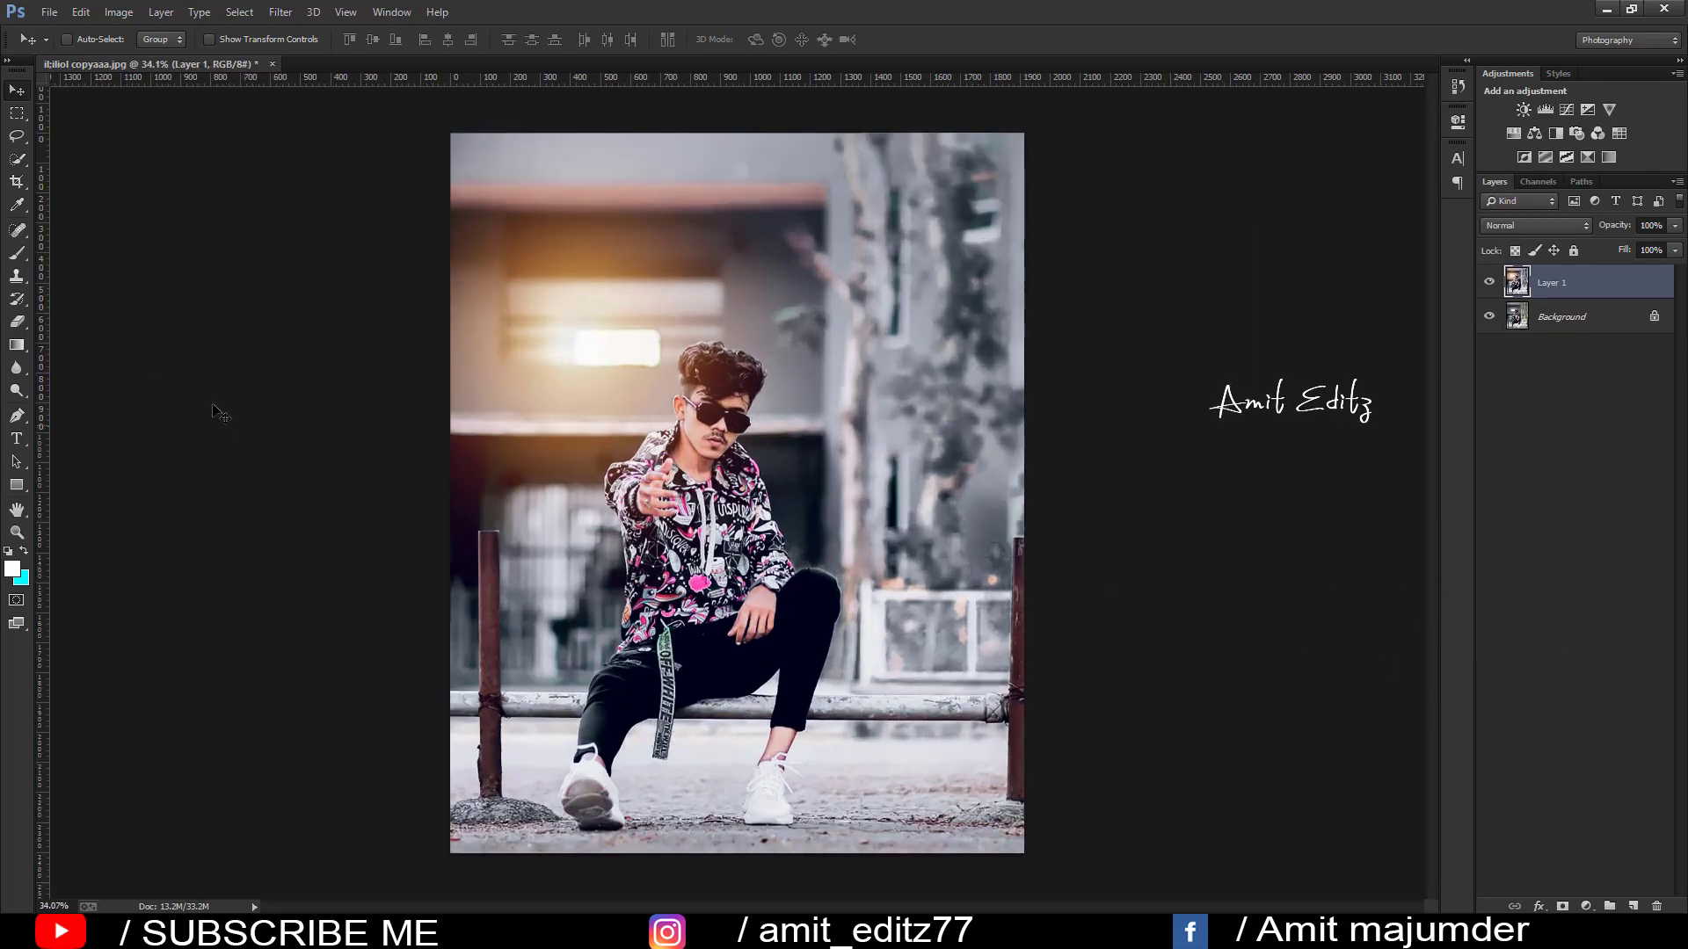
Darken the photo's bottom edge with two upward Gradient tool strokes.
left_click(15, 184)
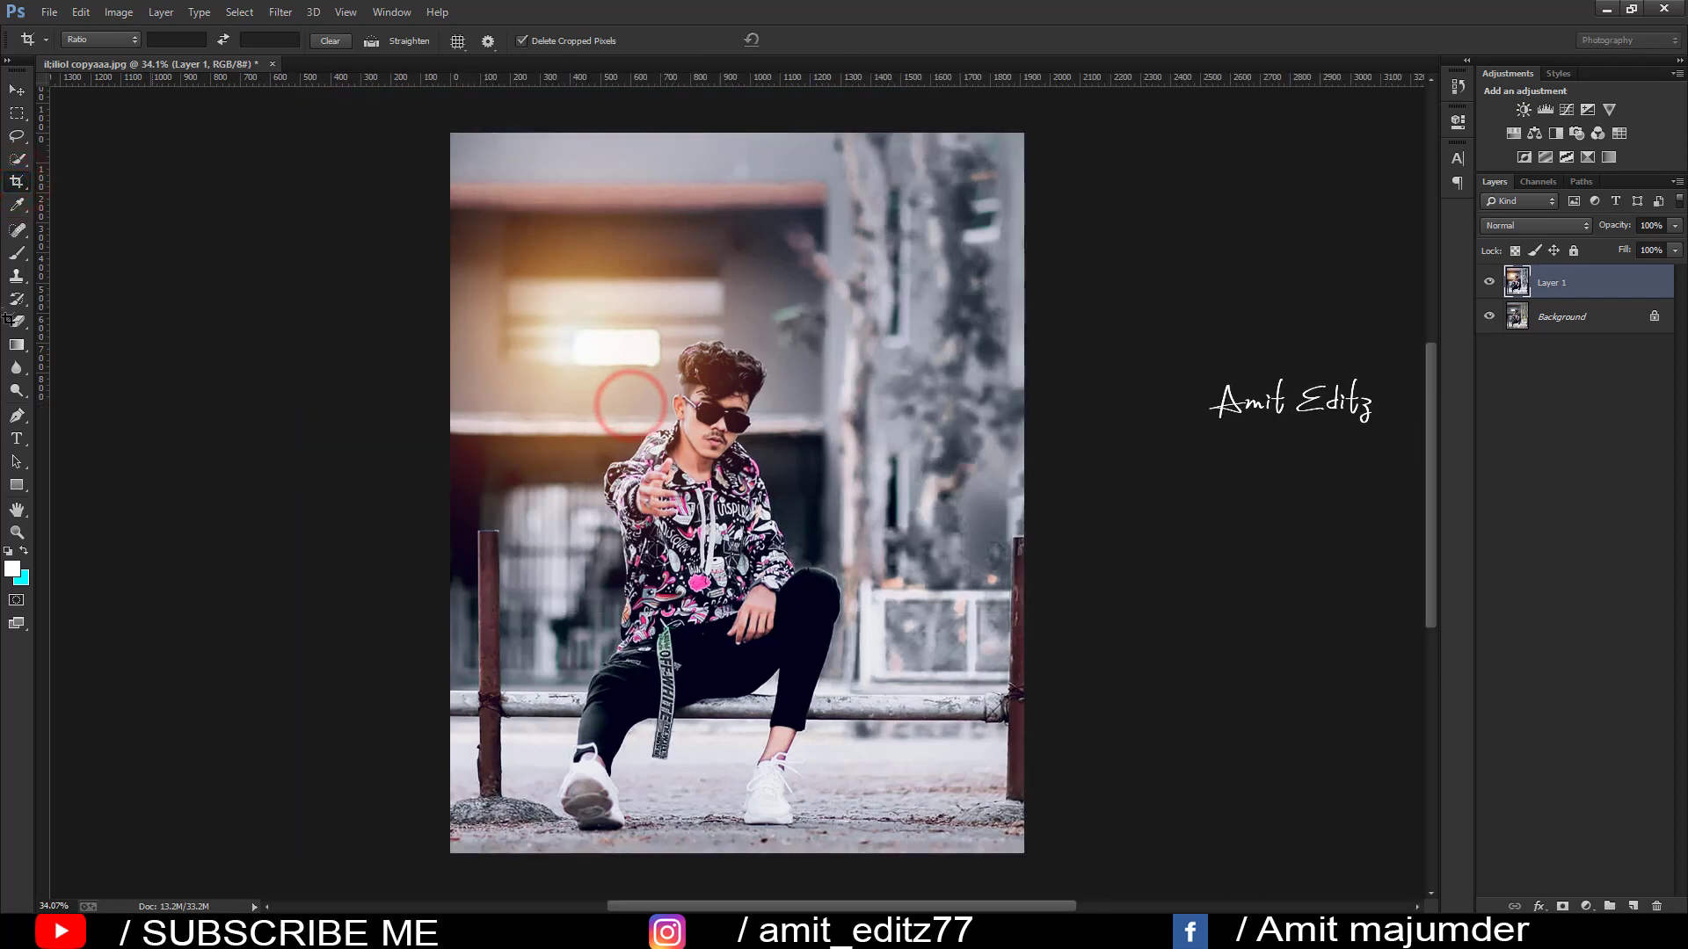
left_click(17, 344)
left_click_drag(807, 853, 1012, 892)
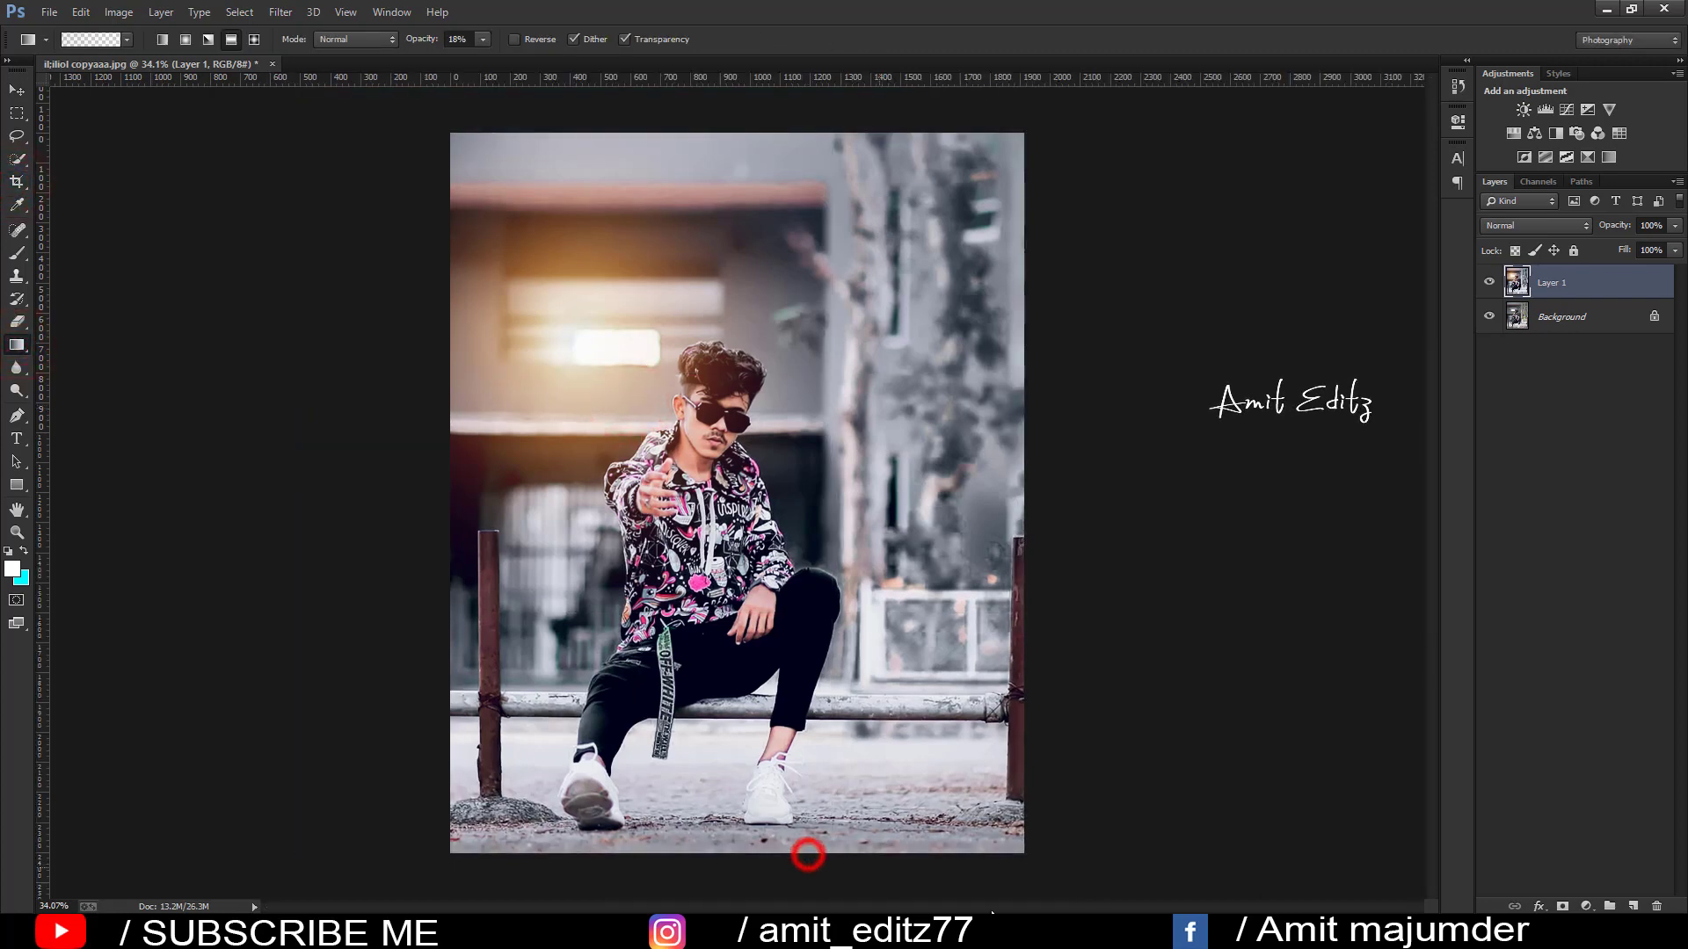
left_click_drag(905, 851, 687, 870)
scroll(684, 869, "down", 1)
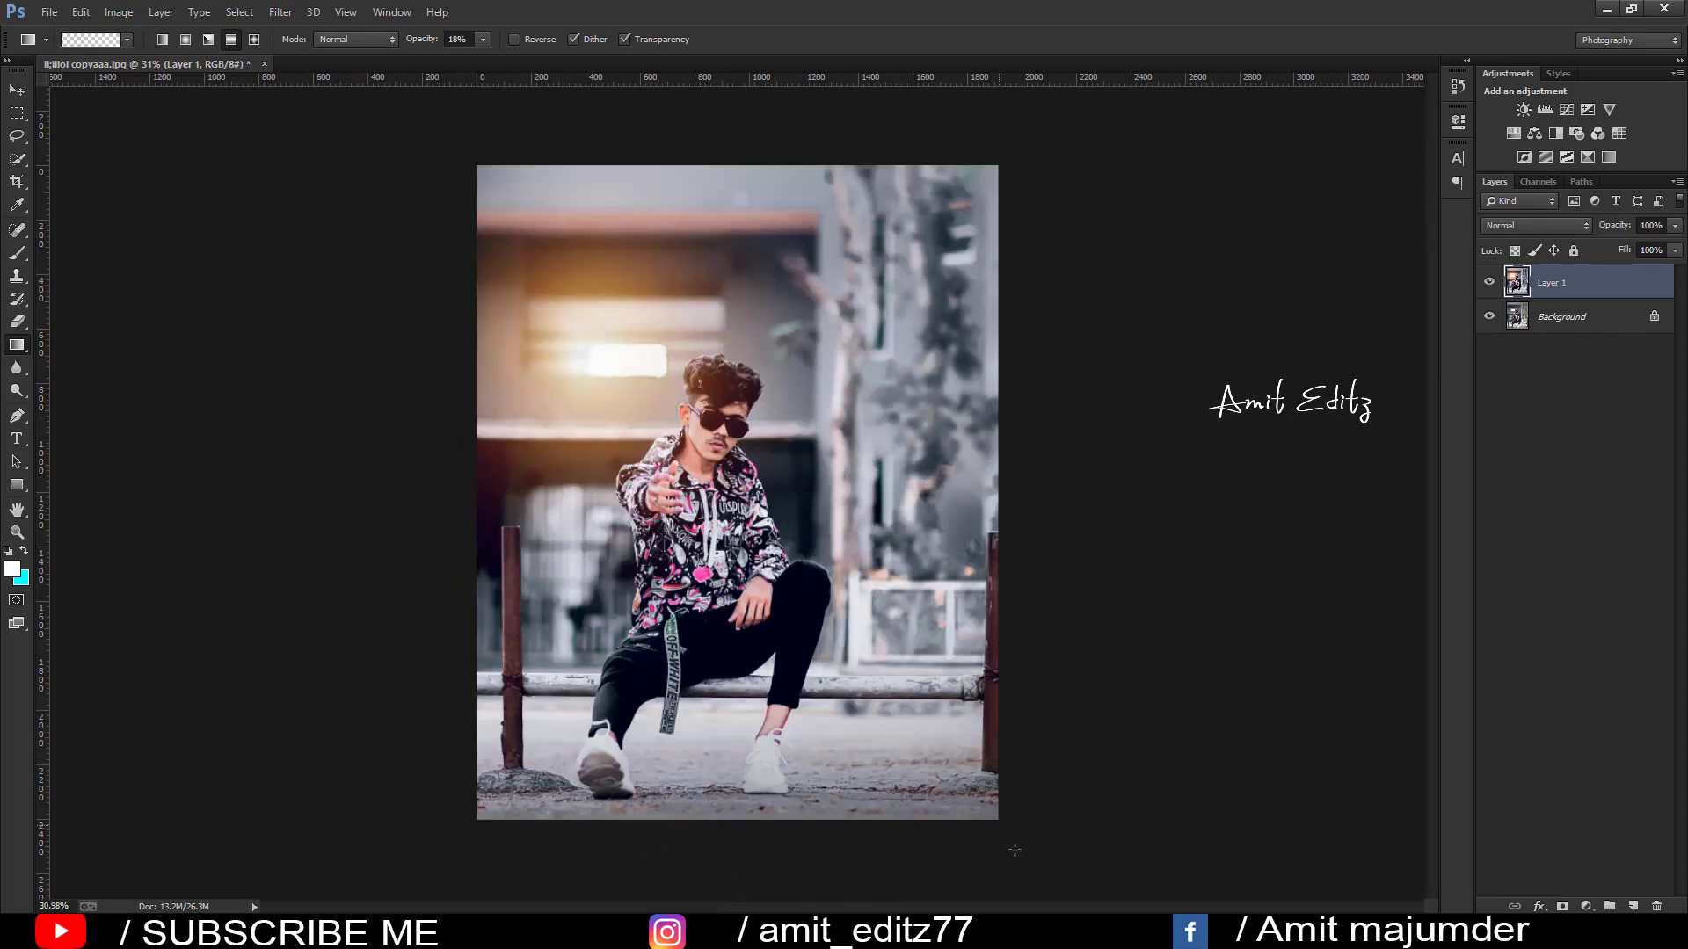
Open the gjghj and kyhikyhjk reference images together.
left_click(17, 91)
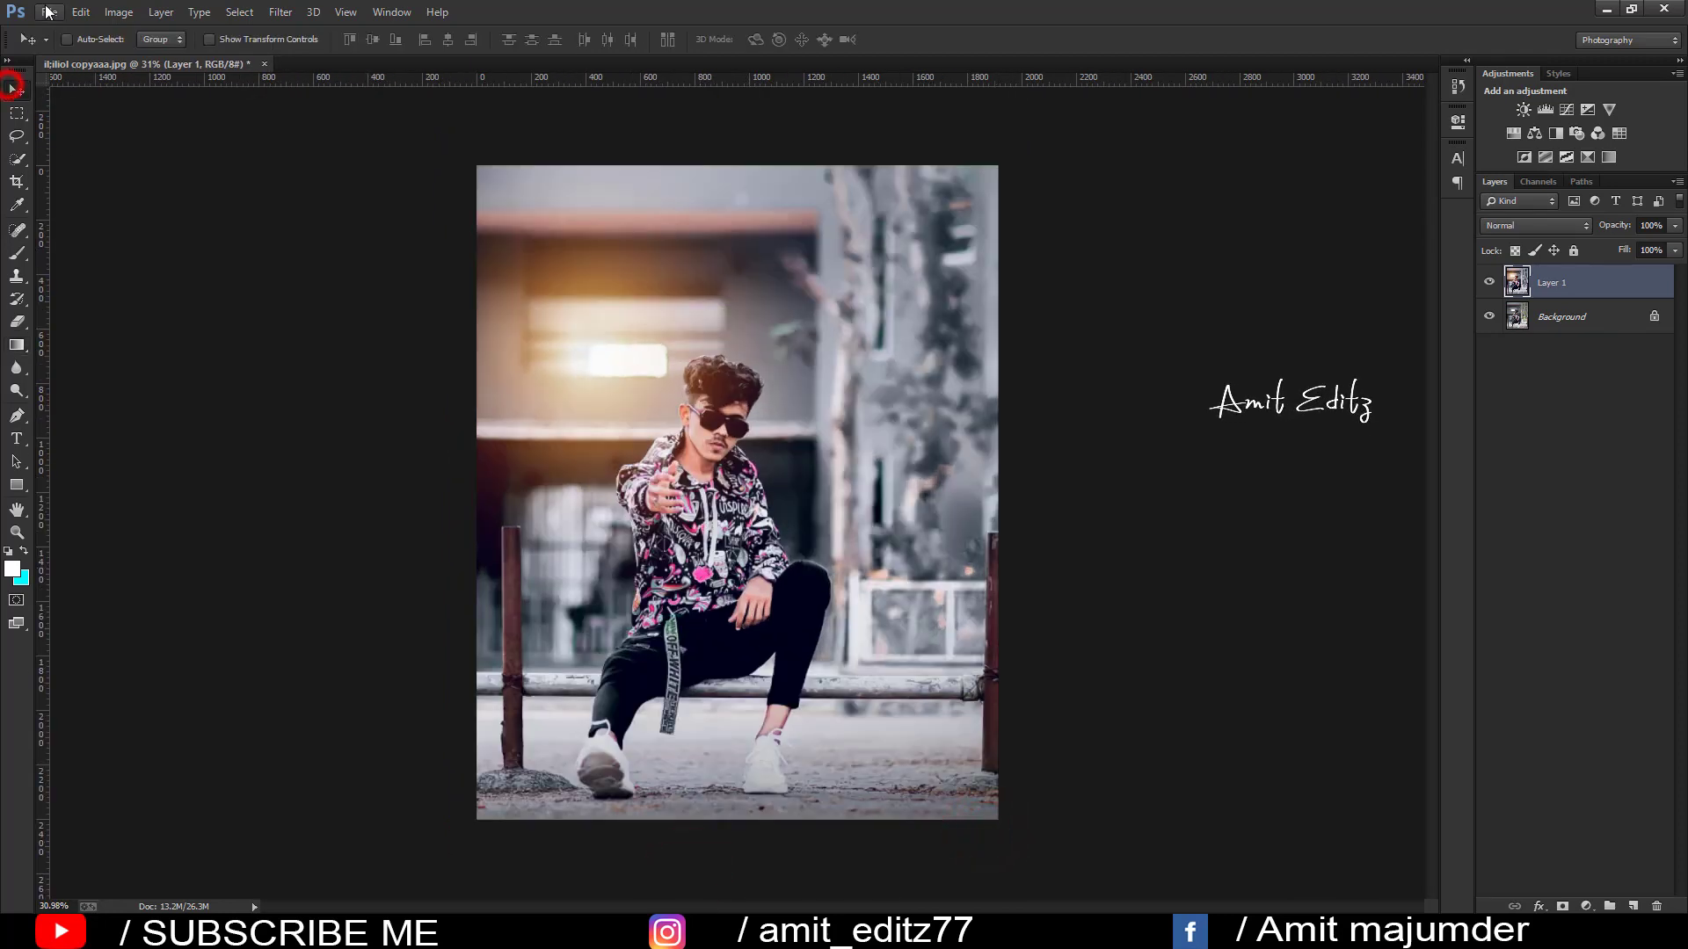
left_click(49, 13)
left_click(75, 51)
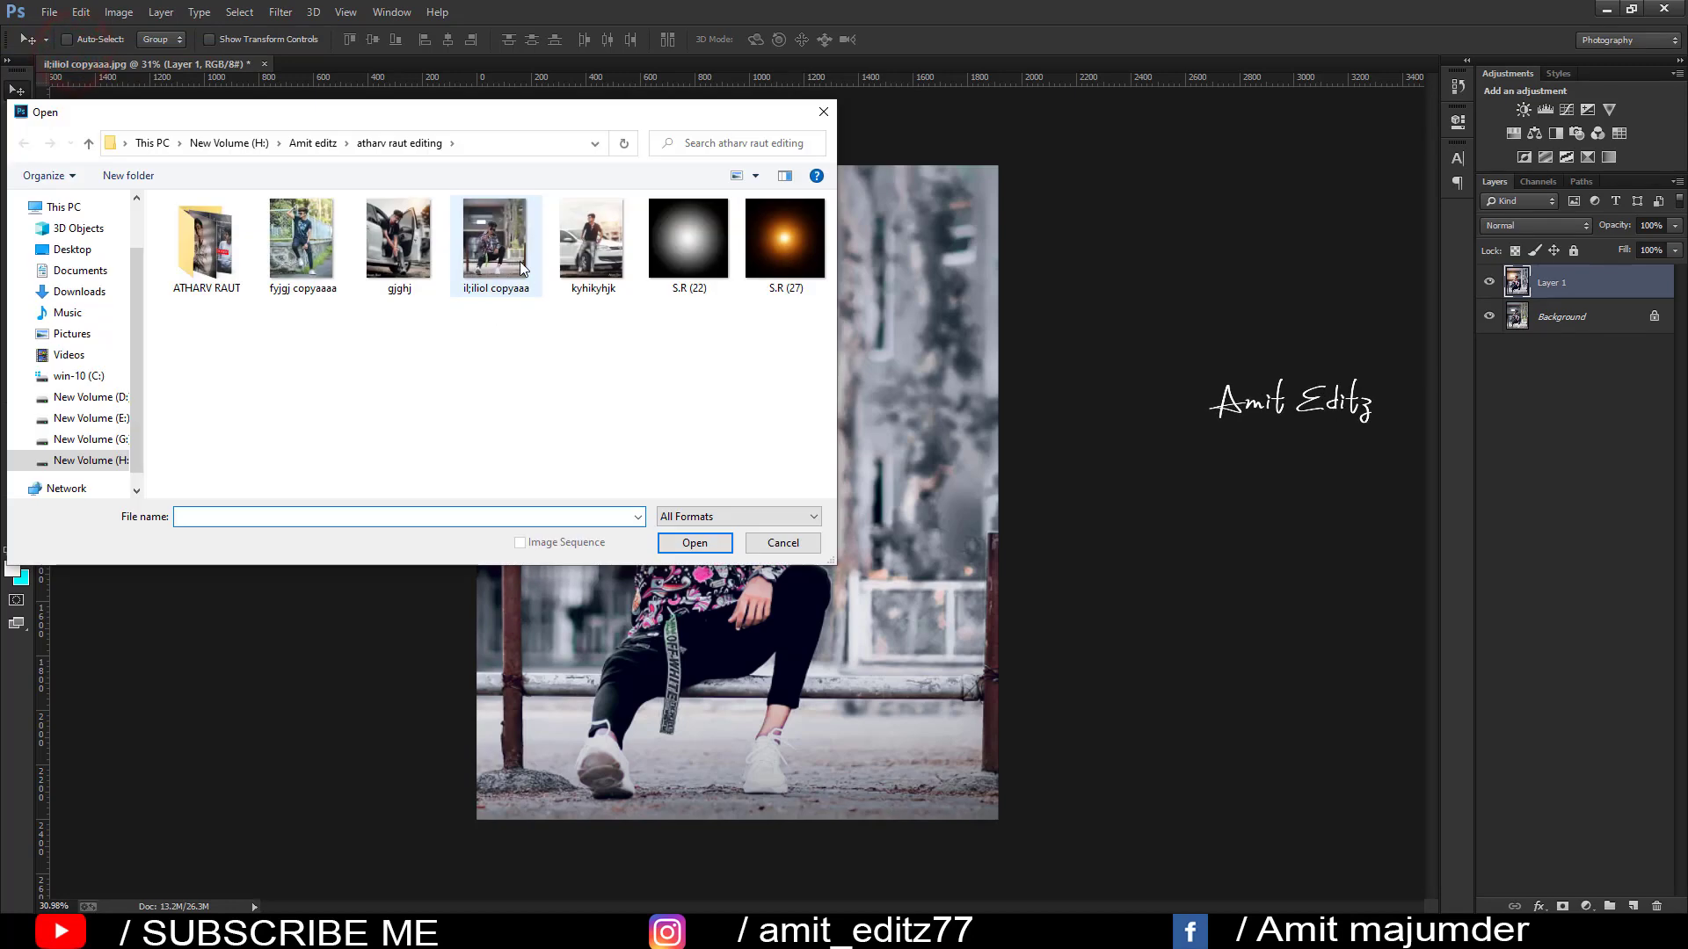
left_click(568, 253)
left_click(398, 237, "ctrl")
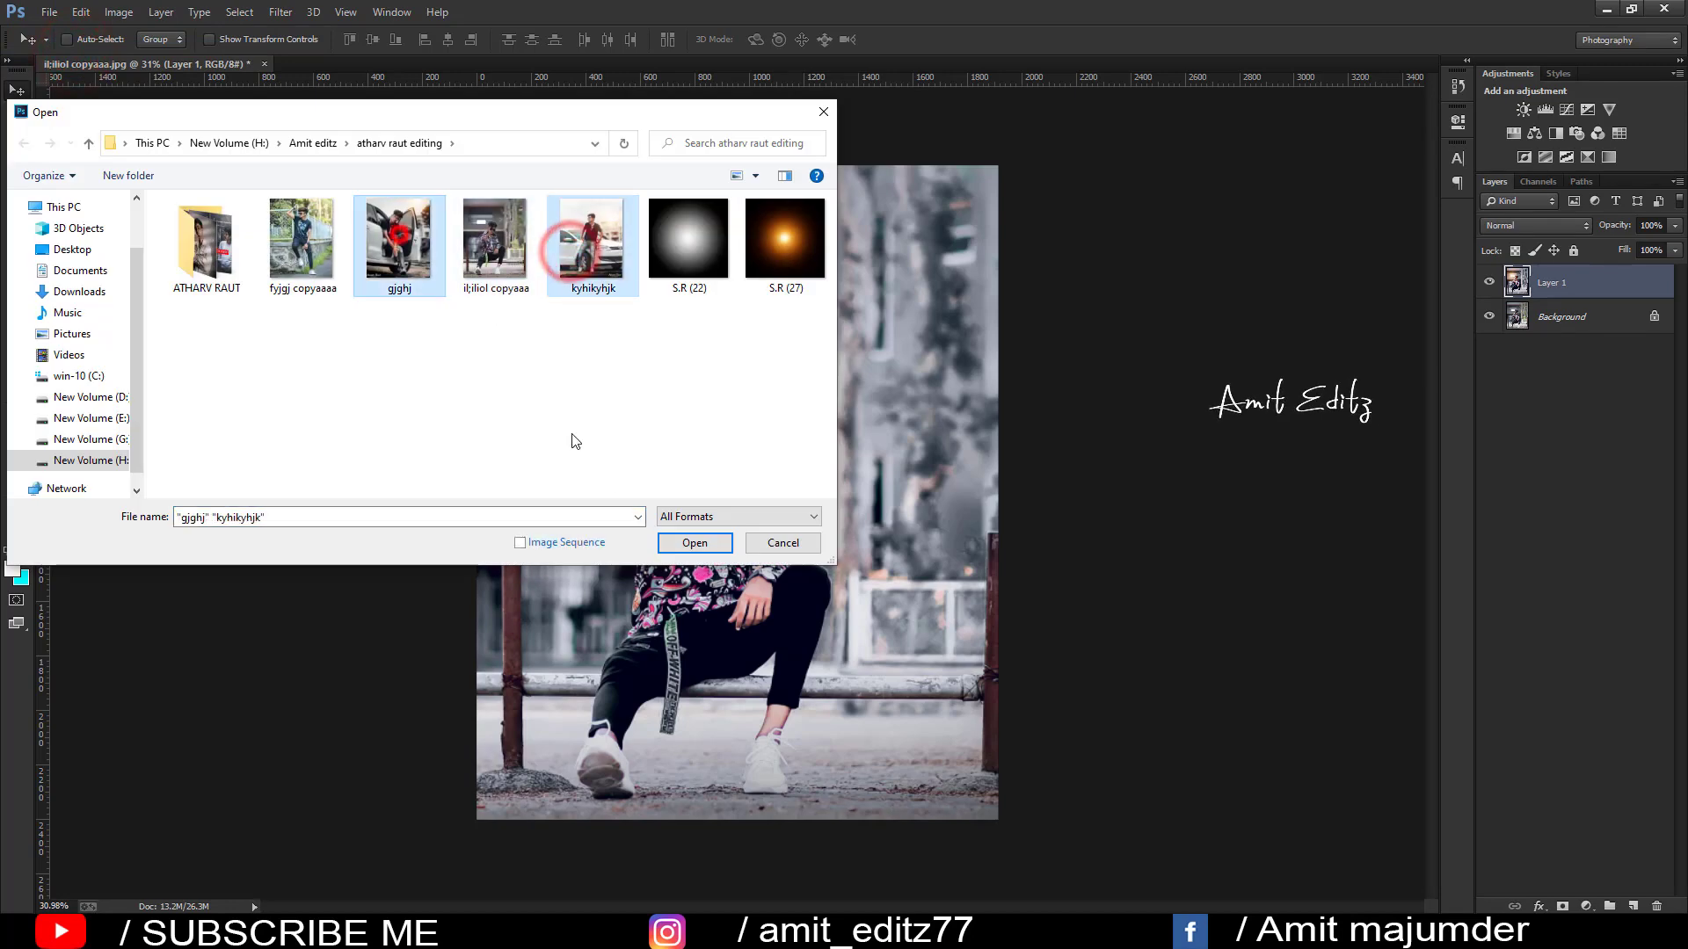
left_click(695, 543)
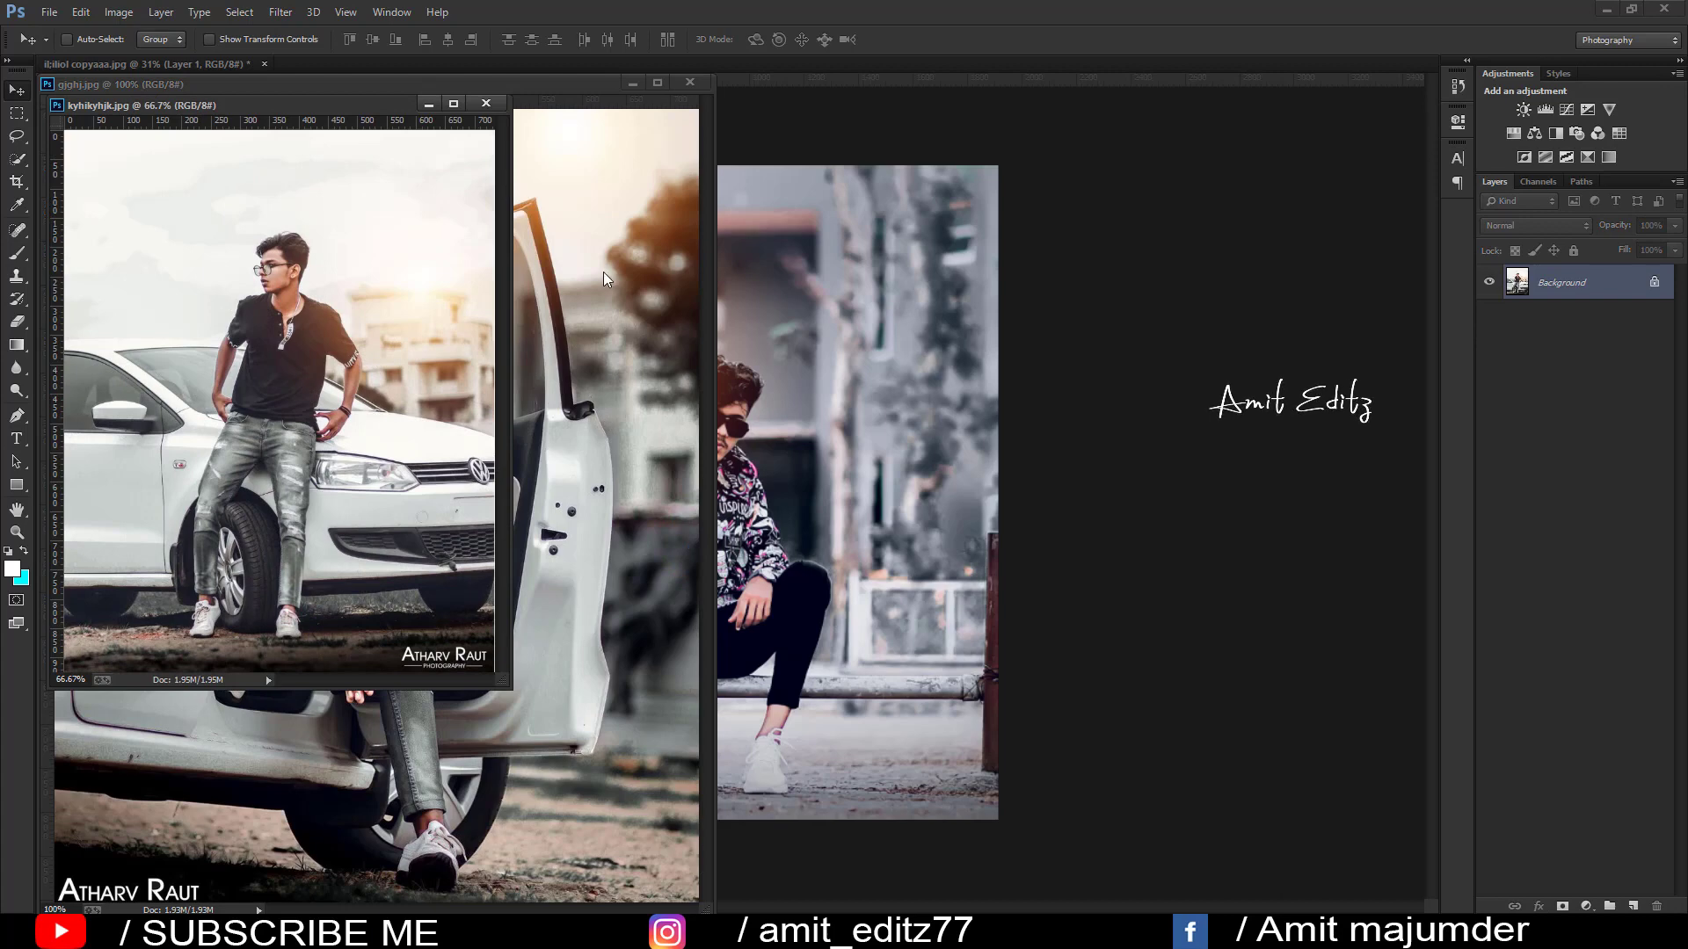
Close kyhikyhjk and move the gjghj window to the left of the portrait.
left_click(486, 104)
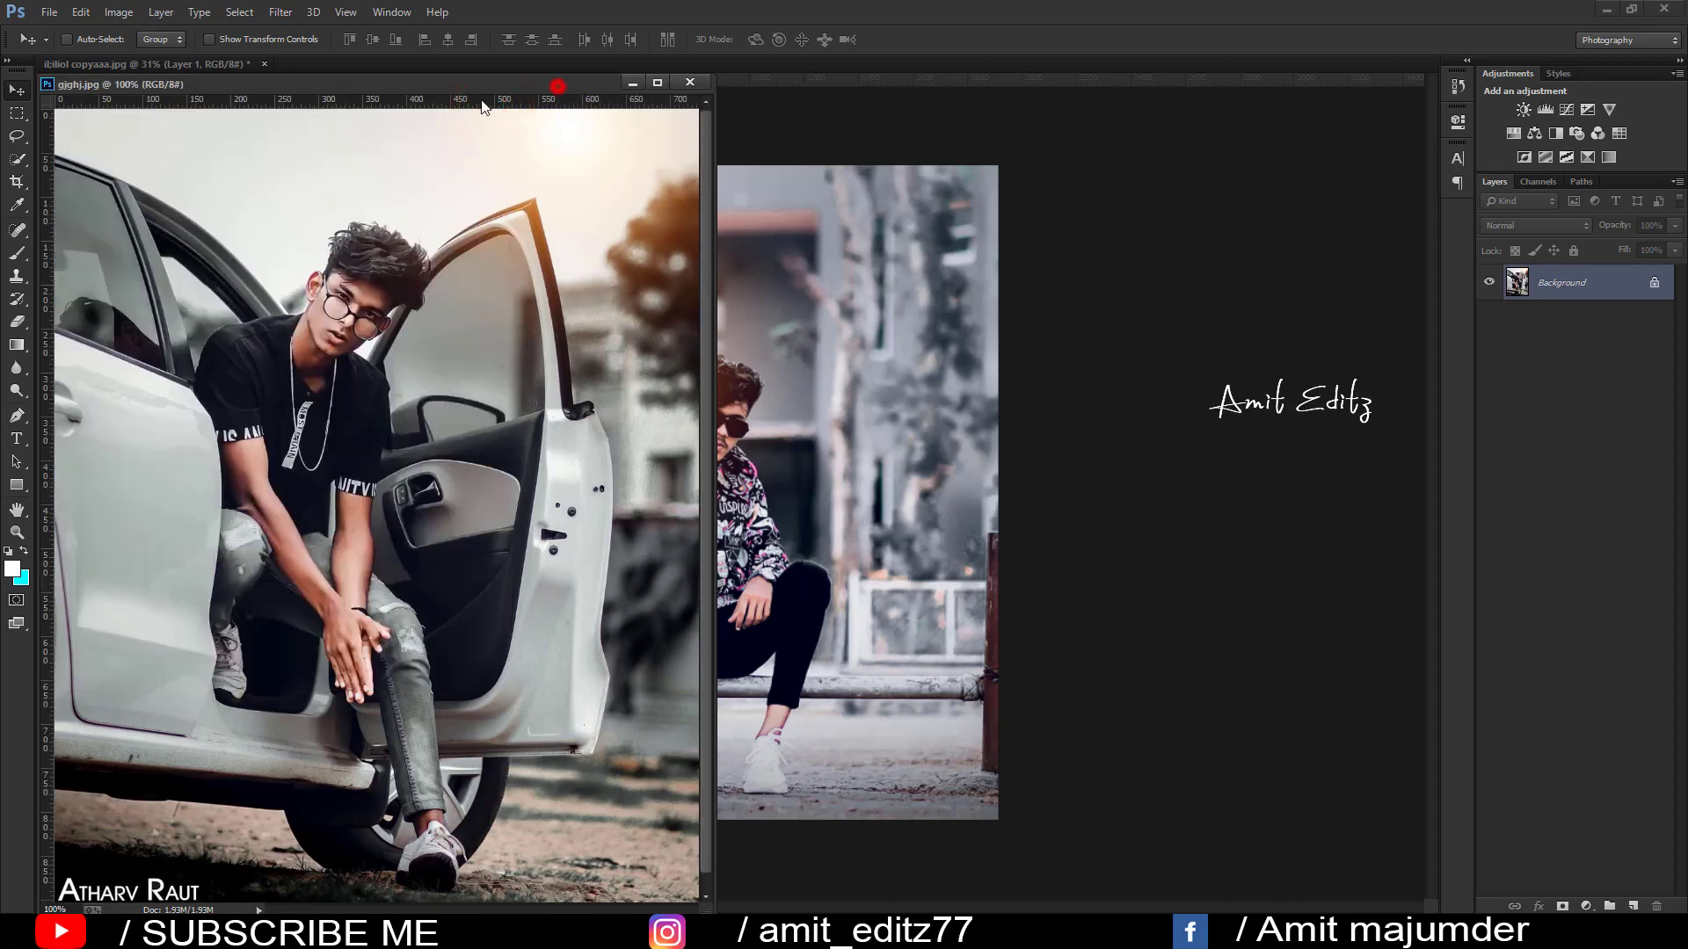
left_click_drag(557, 86, 459, 100)
left_click(804, 378)
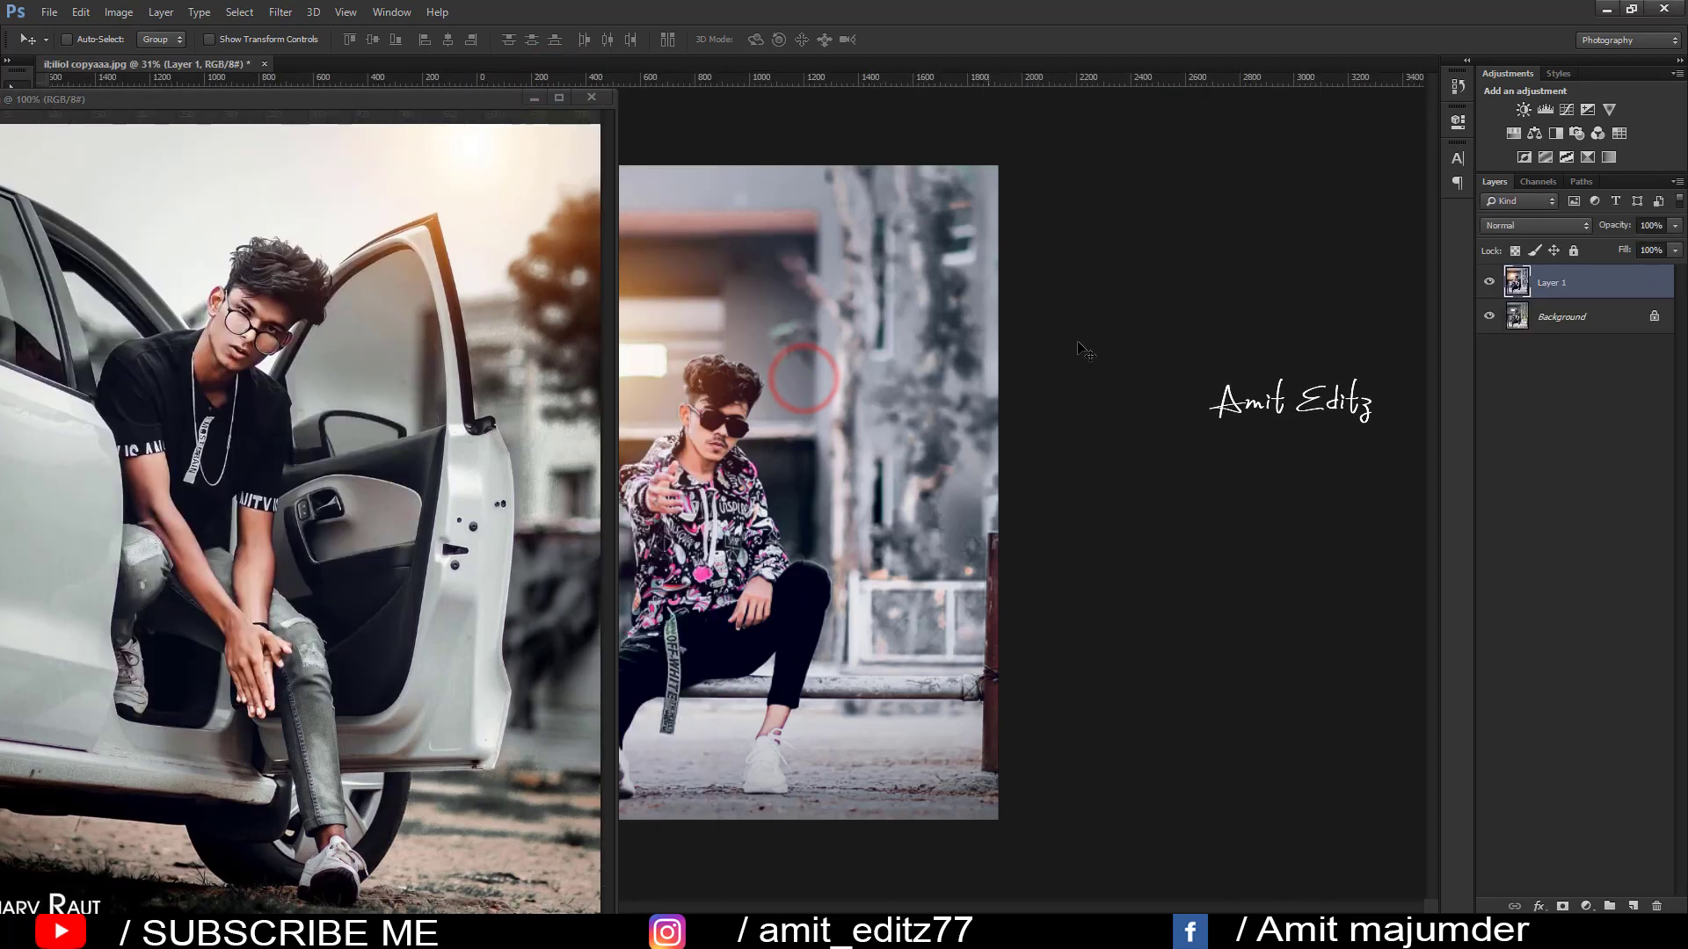
left_click(280, 11)
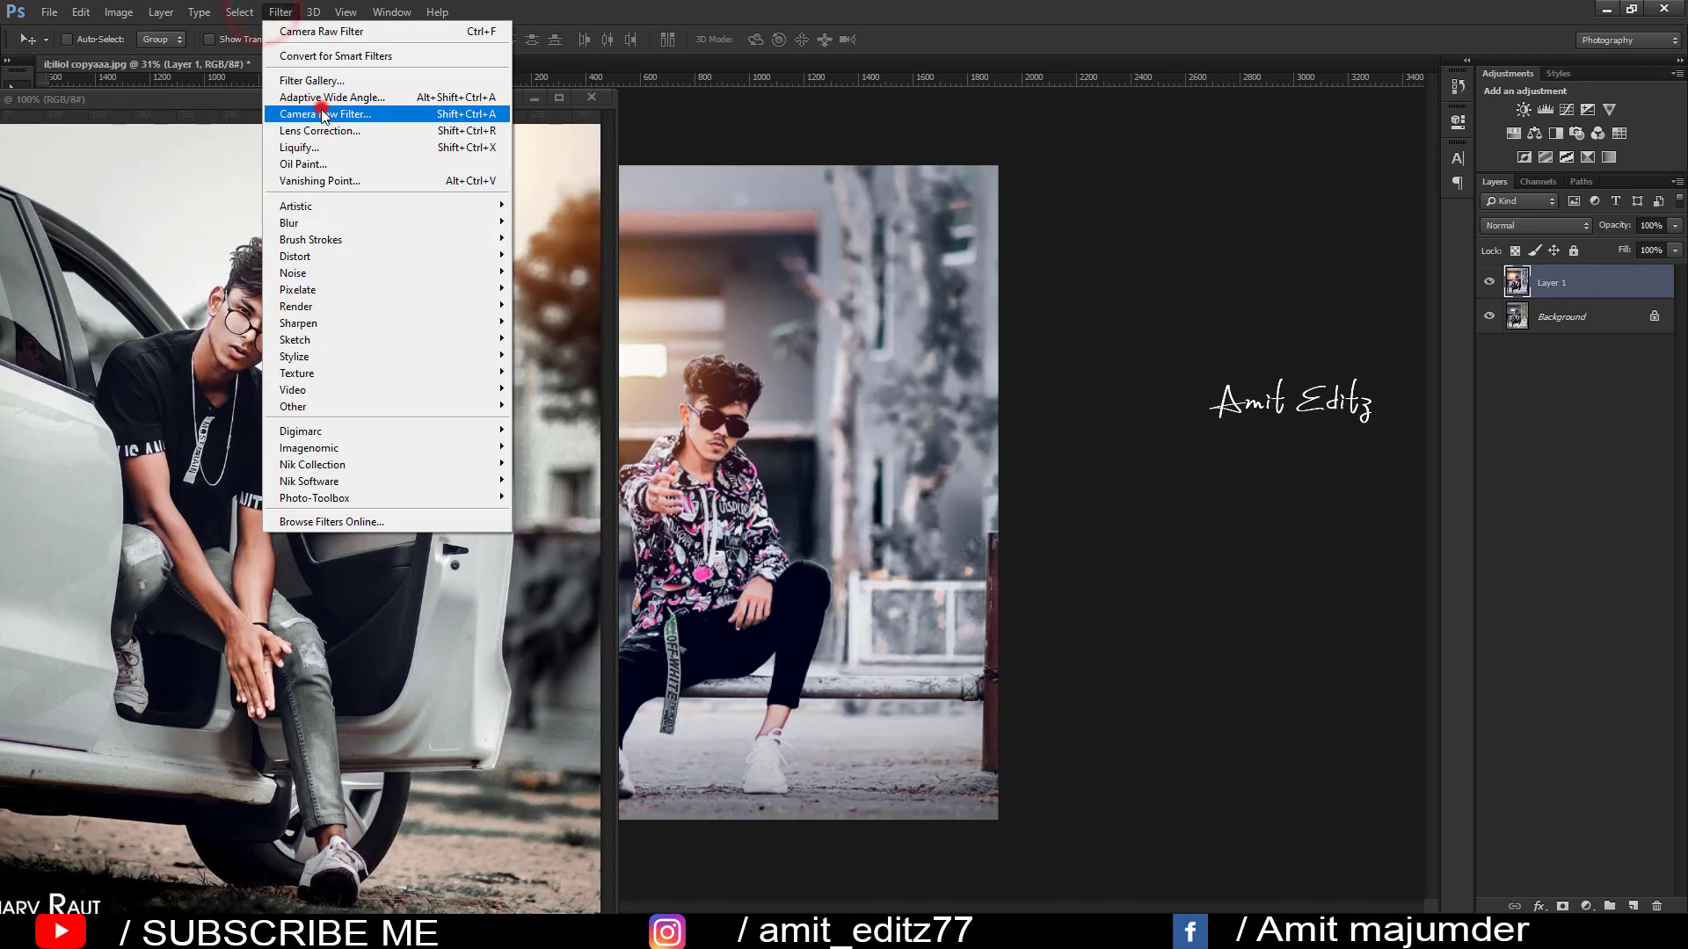
left_click(323, 115)
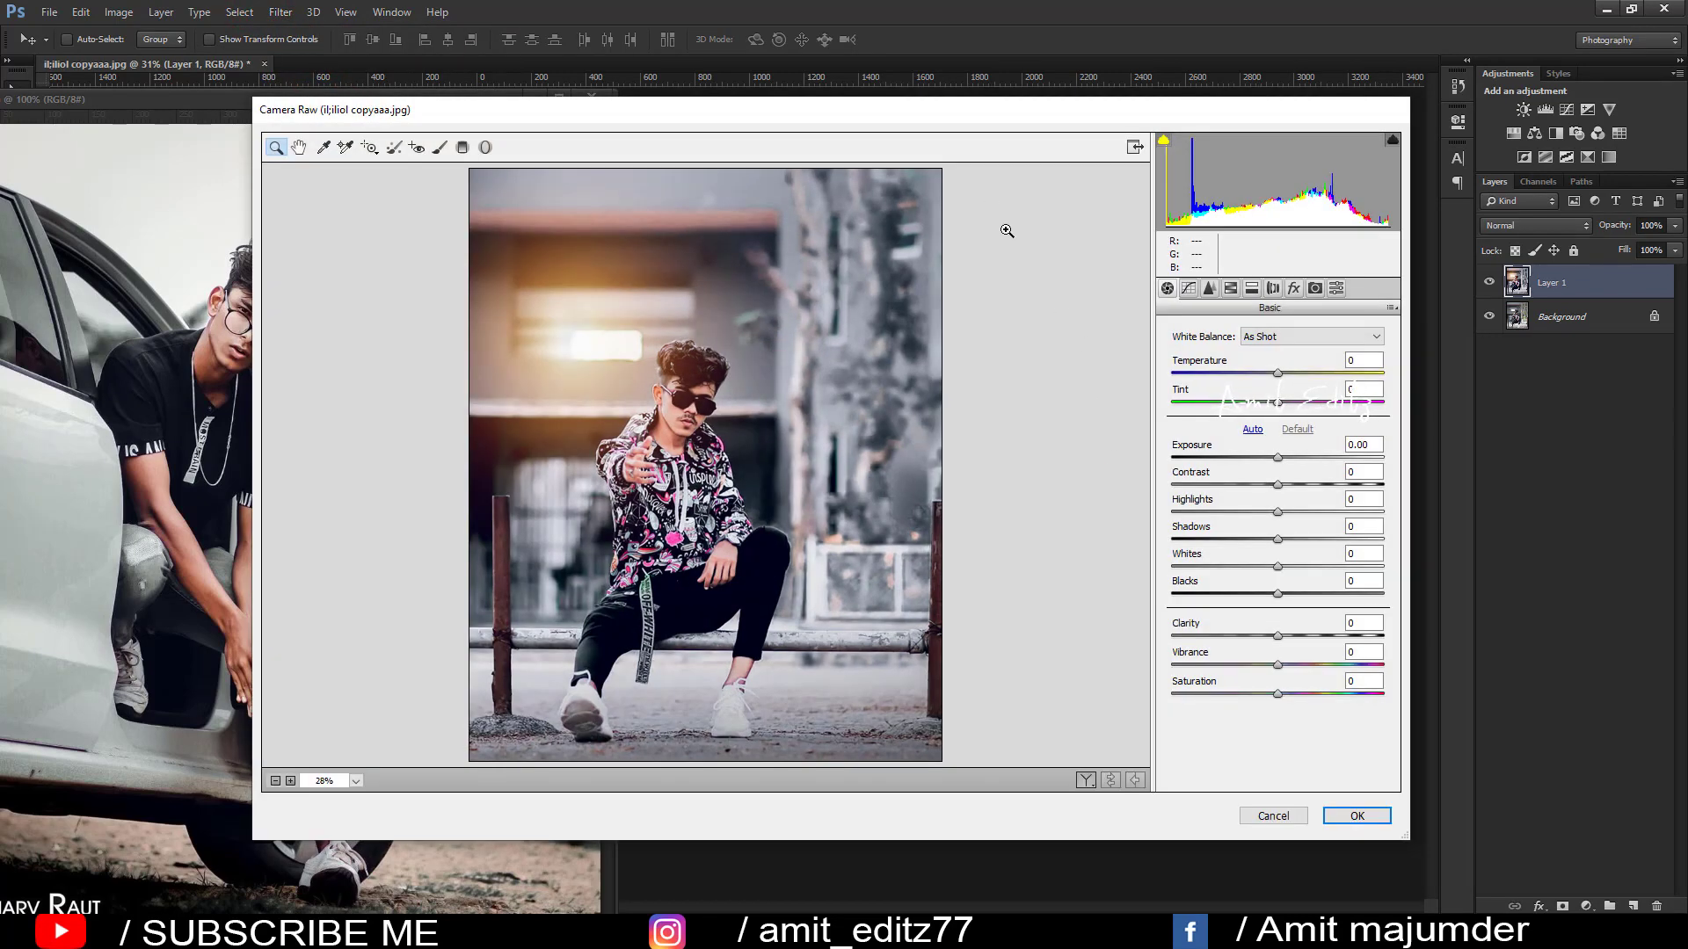
left_click_drag(930, 107, 1033, 118)
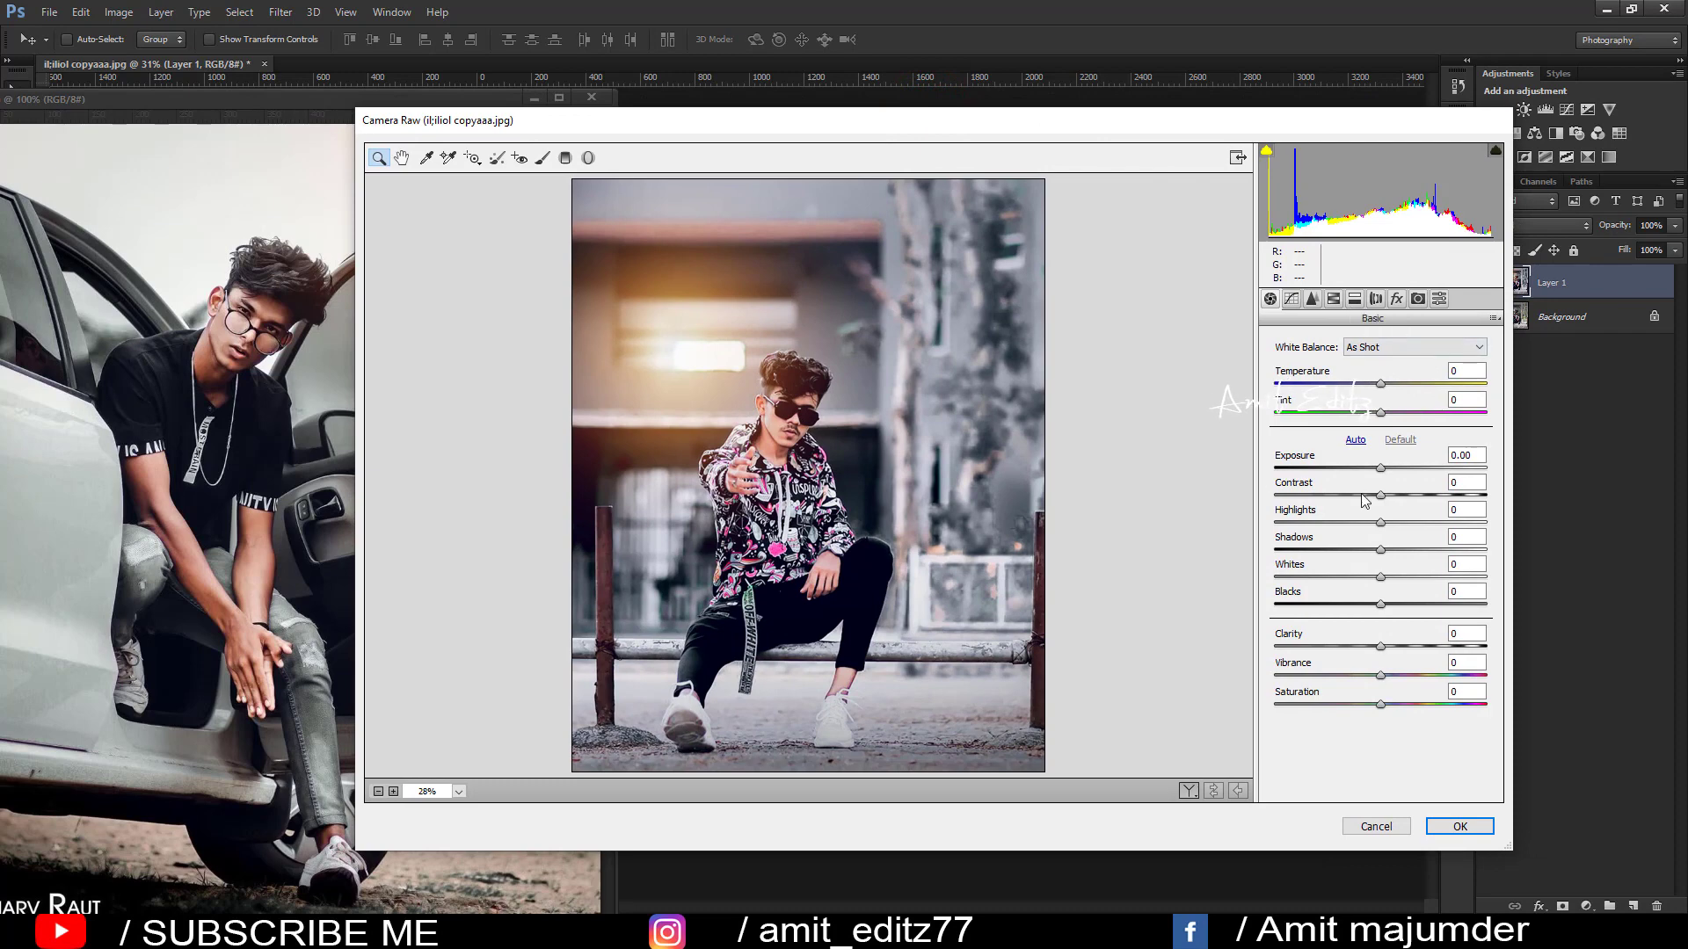
left_click_drag(1381, 495, 1390, 494)
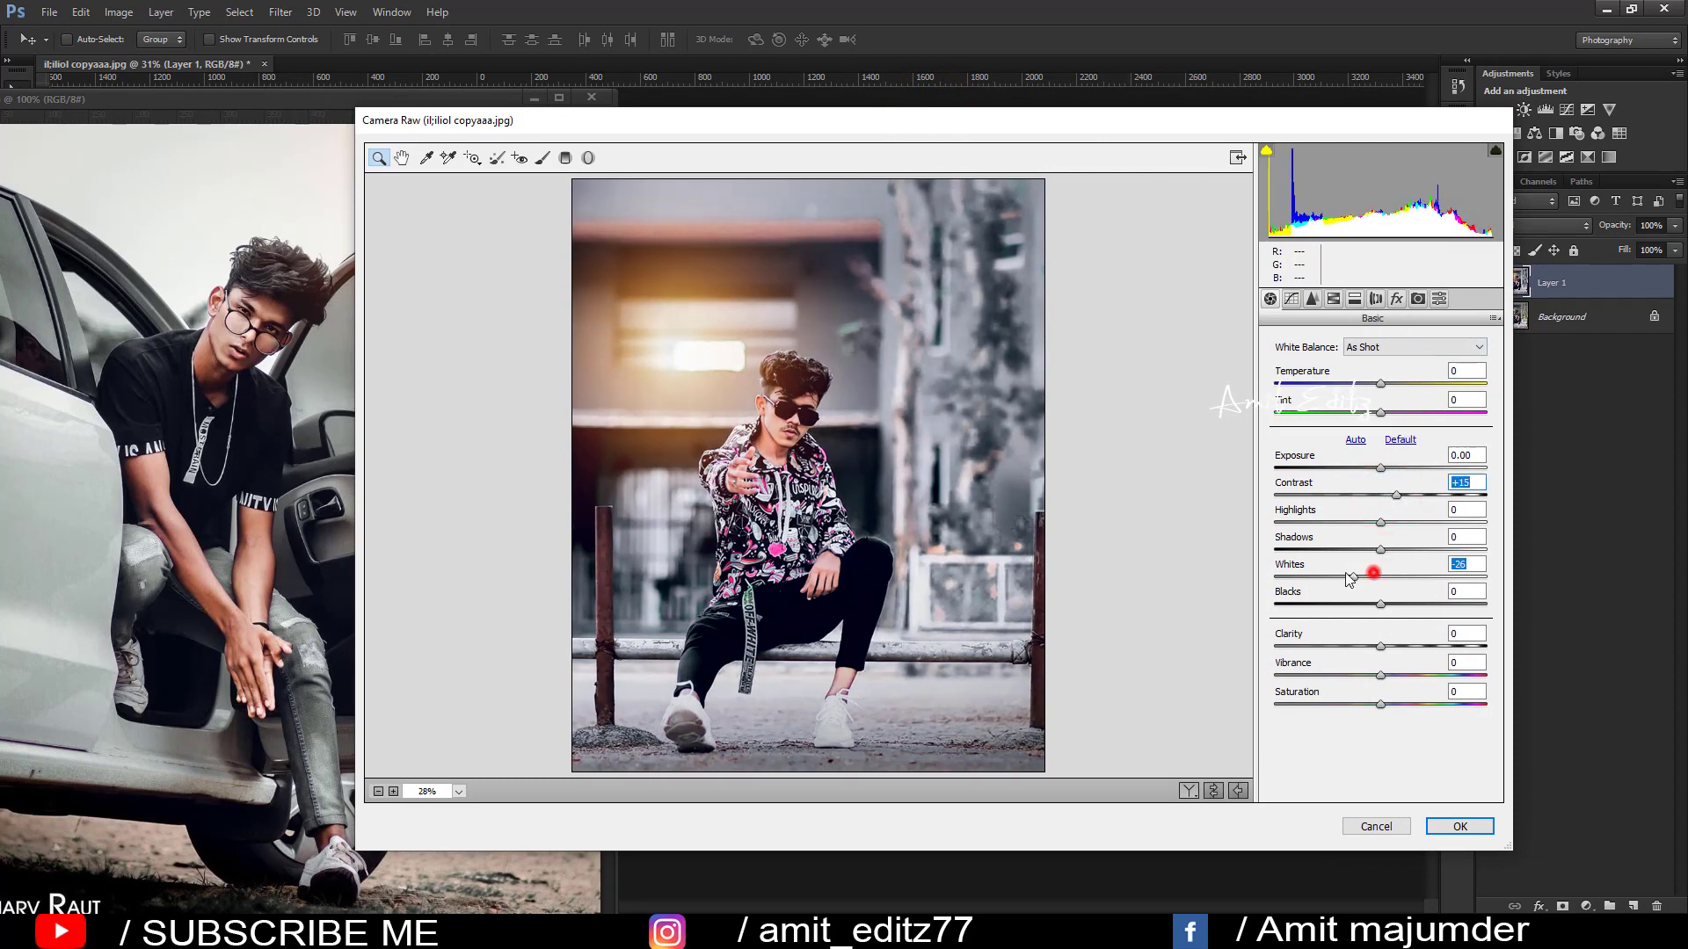
mouse_move(1350, 578)
left_mouse_down()
mouse_move(1266, 572)
mouse_move(1370, 578)
mouse_move(1387, 648)
left_mouse_up()
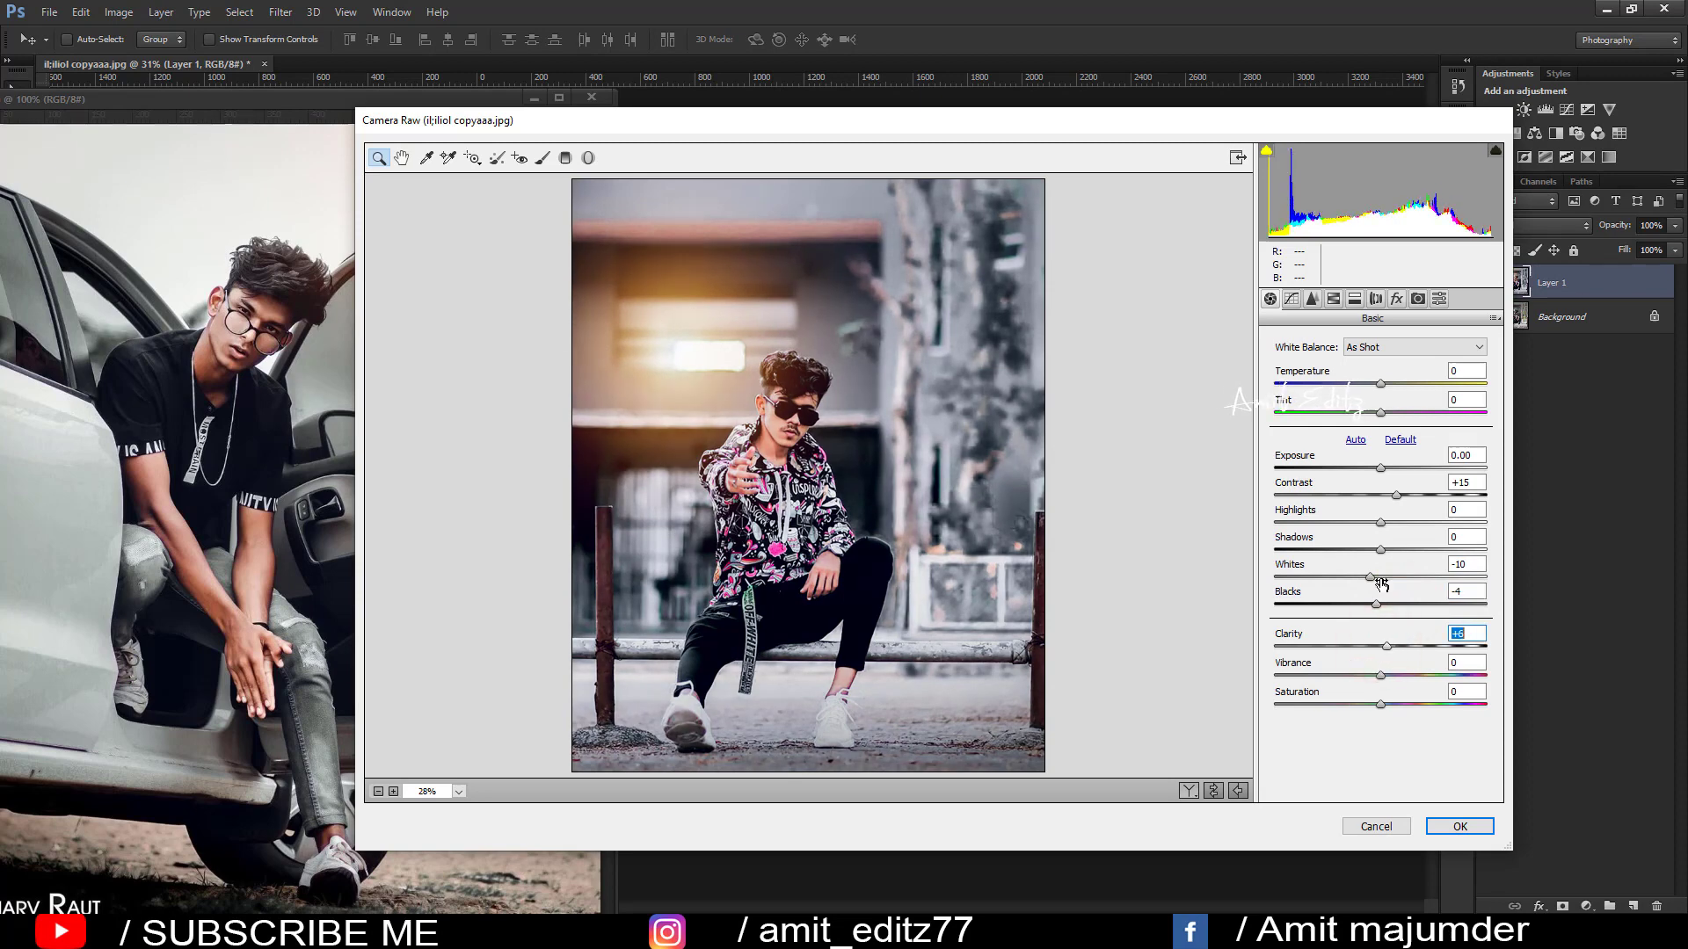
left_click(1333, 299)
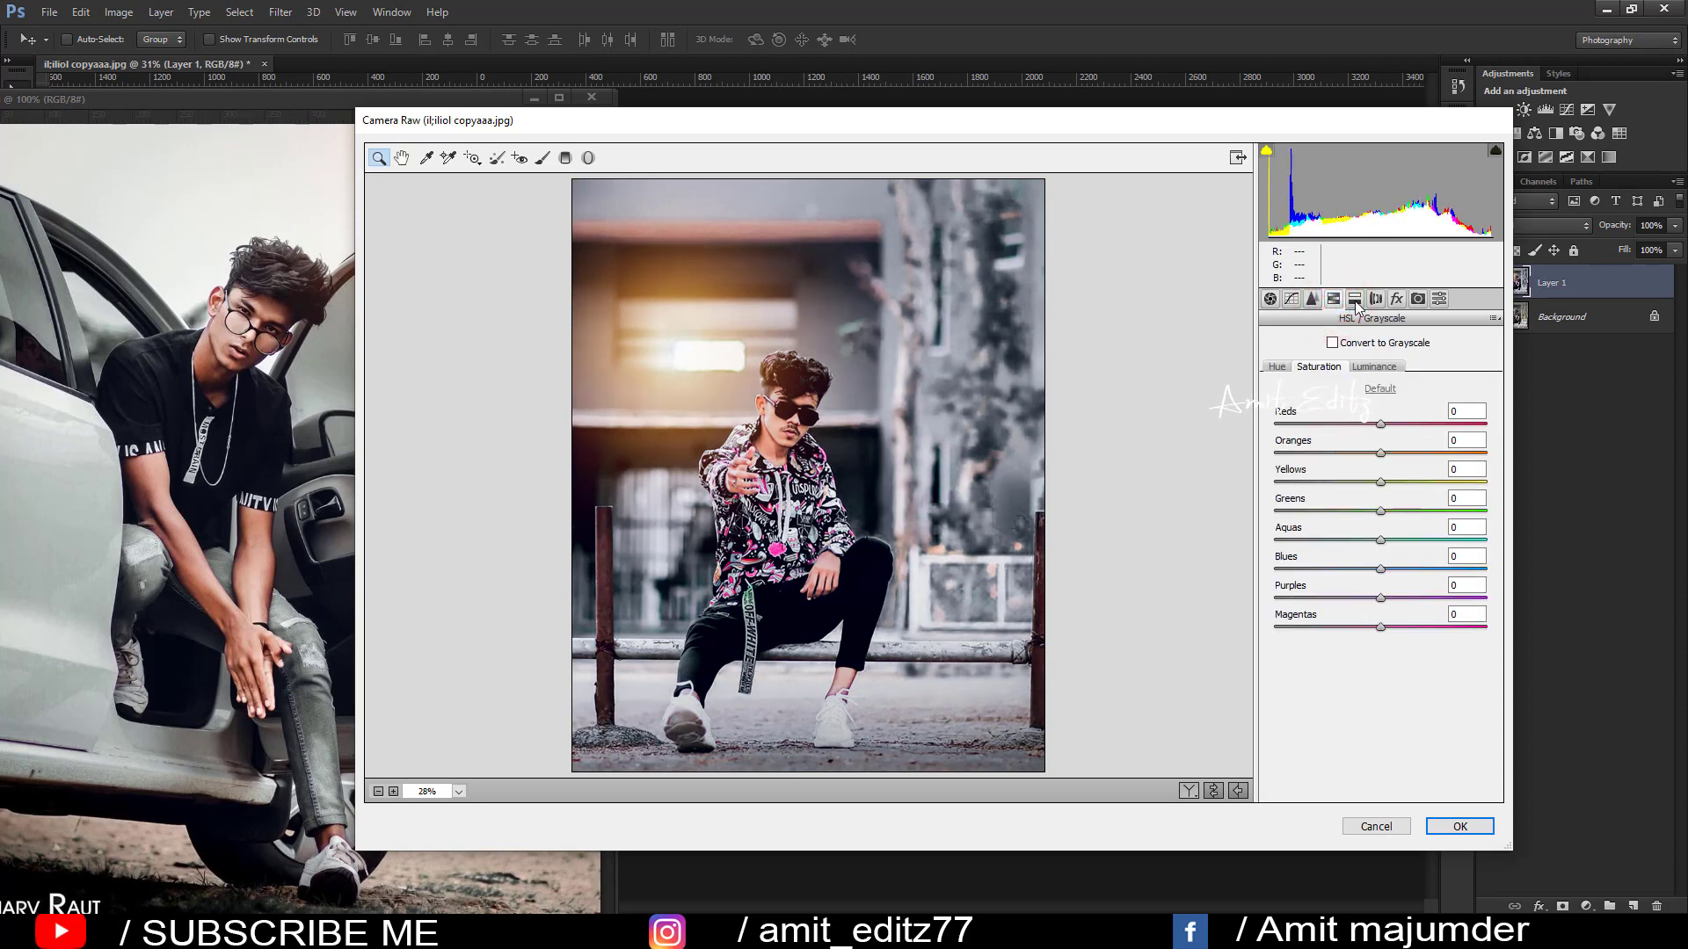
left_click(1355, 298)
mouse_move(1276, 369)
left_mouse_down()
mouse_move(1330, 368)
mouse_move(1289, 399)
mouse_move(1309, 368)
left_mouse_up()
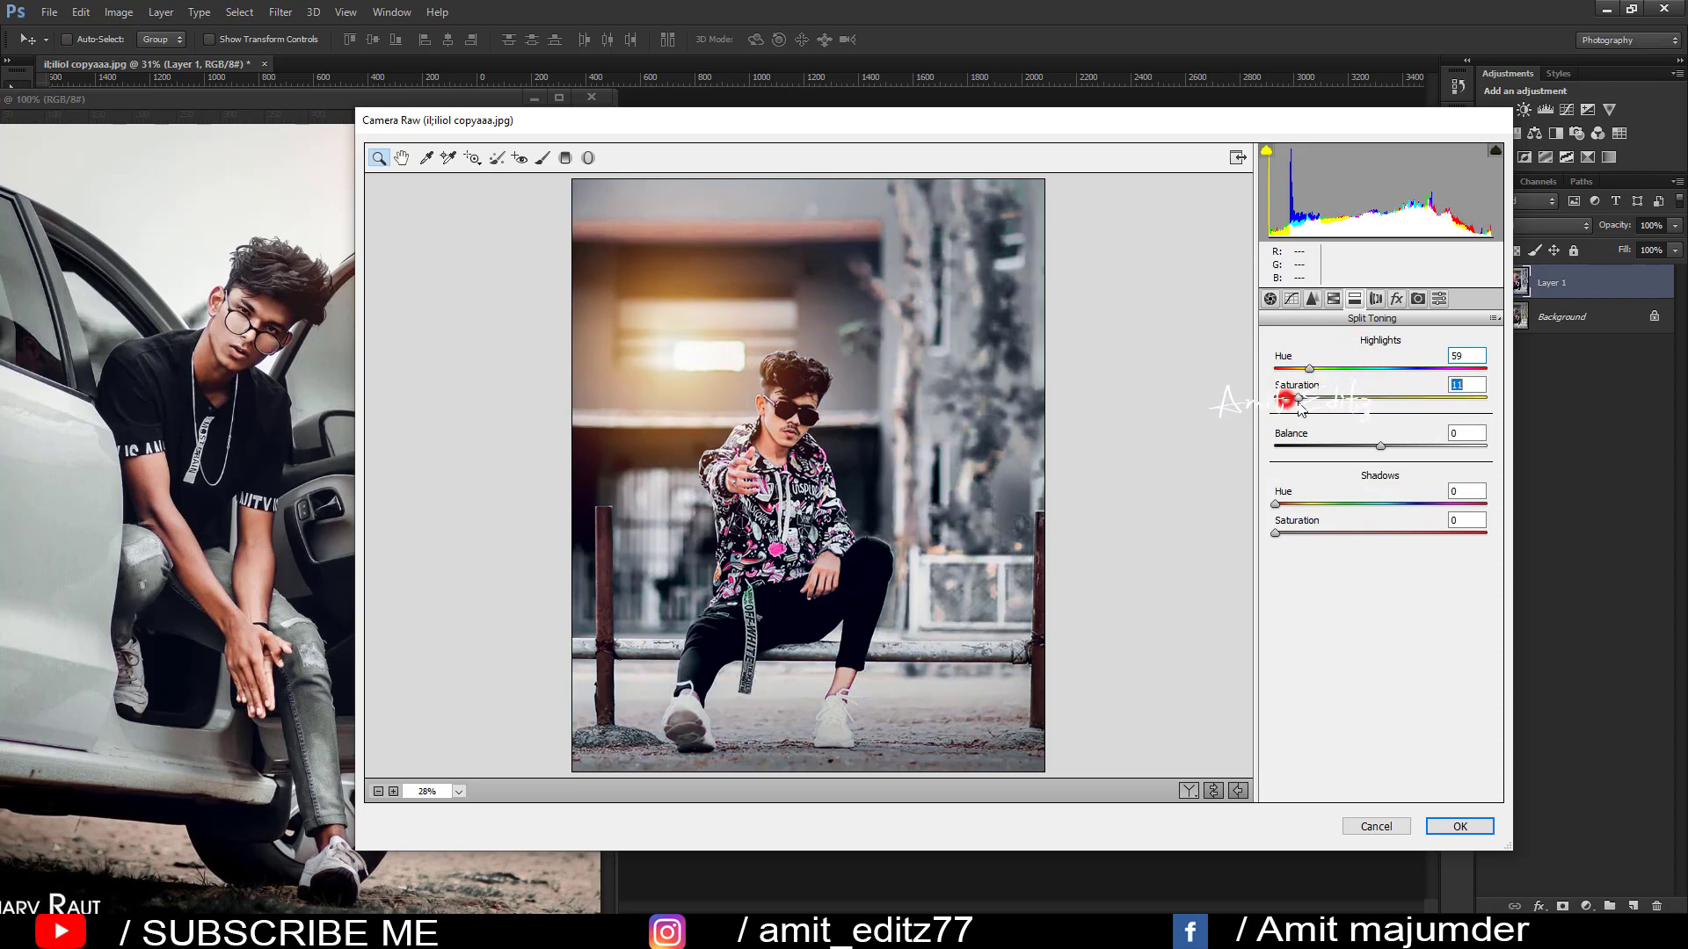
left_click_drag(1300, 404, 1302, 406)
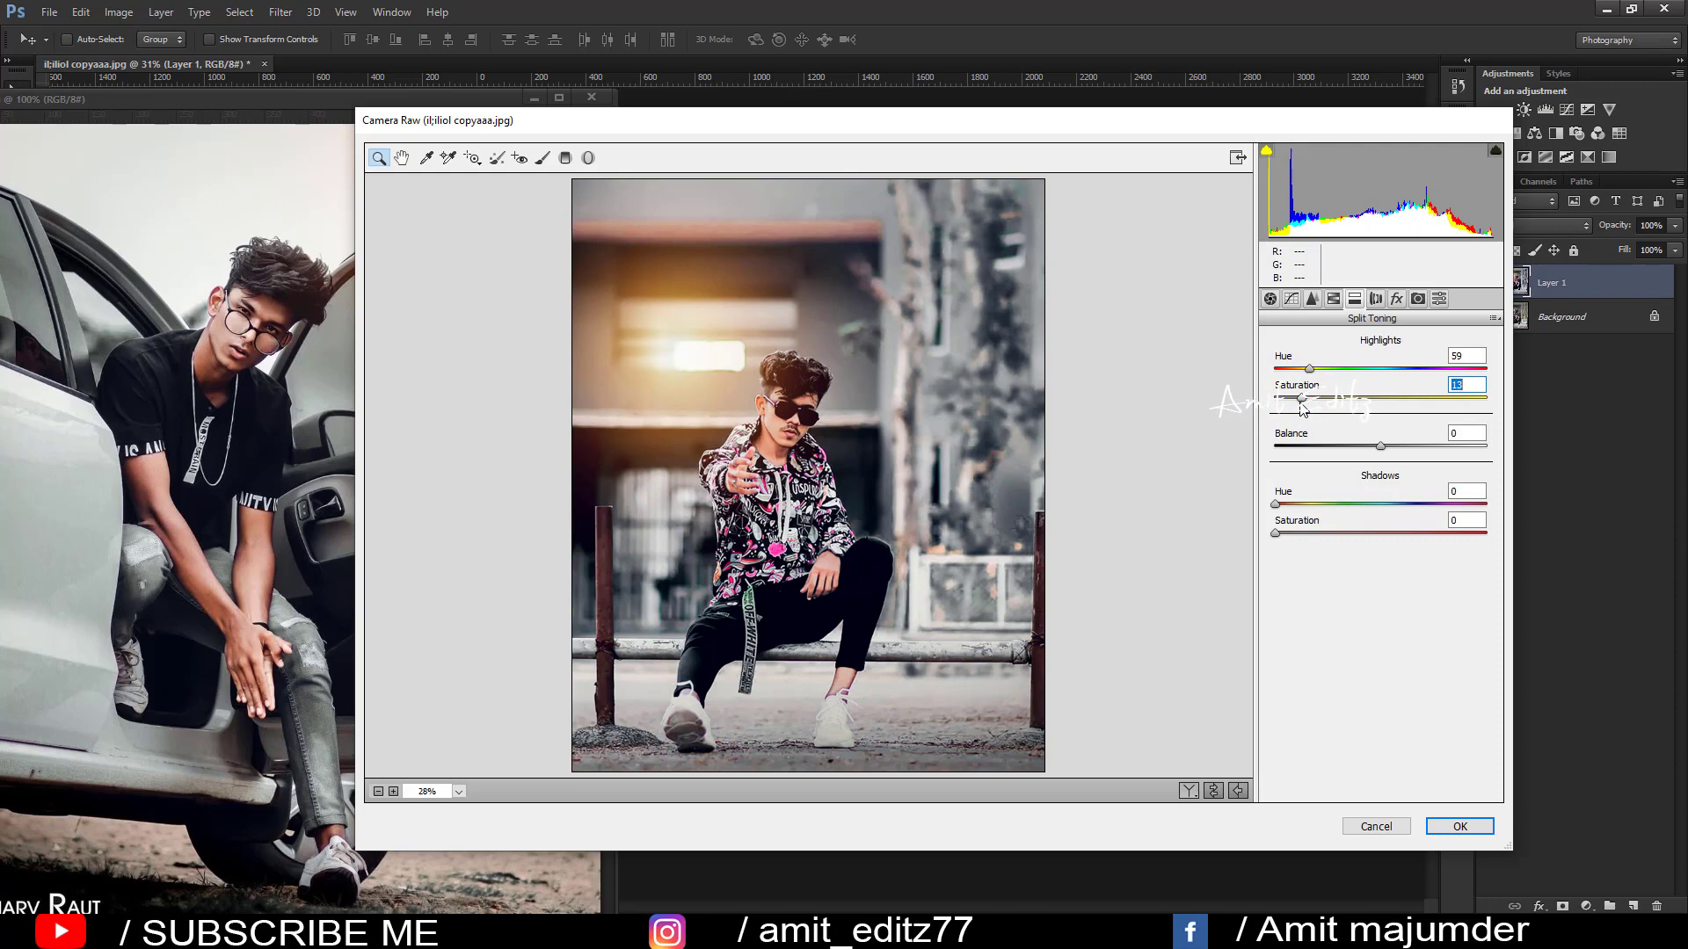
left_click_drag(1345, 380, 1382, 380)
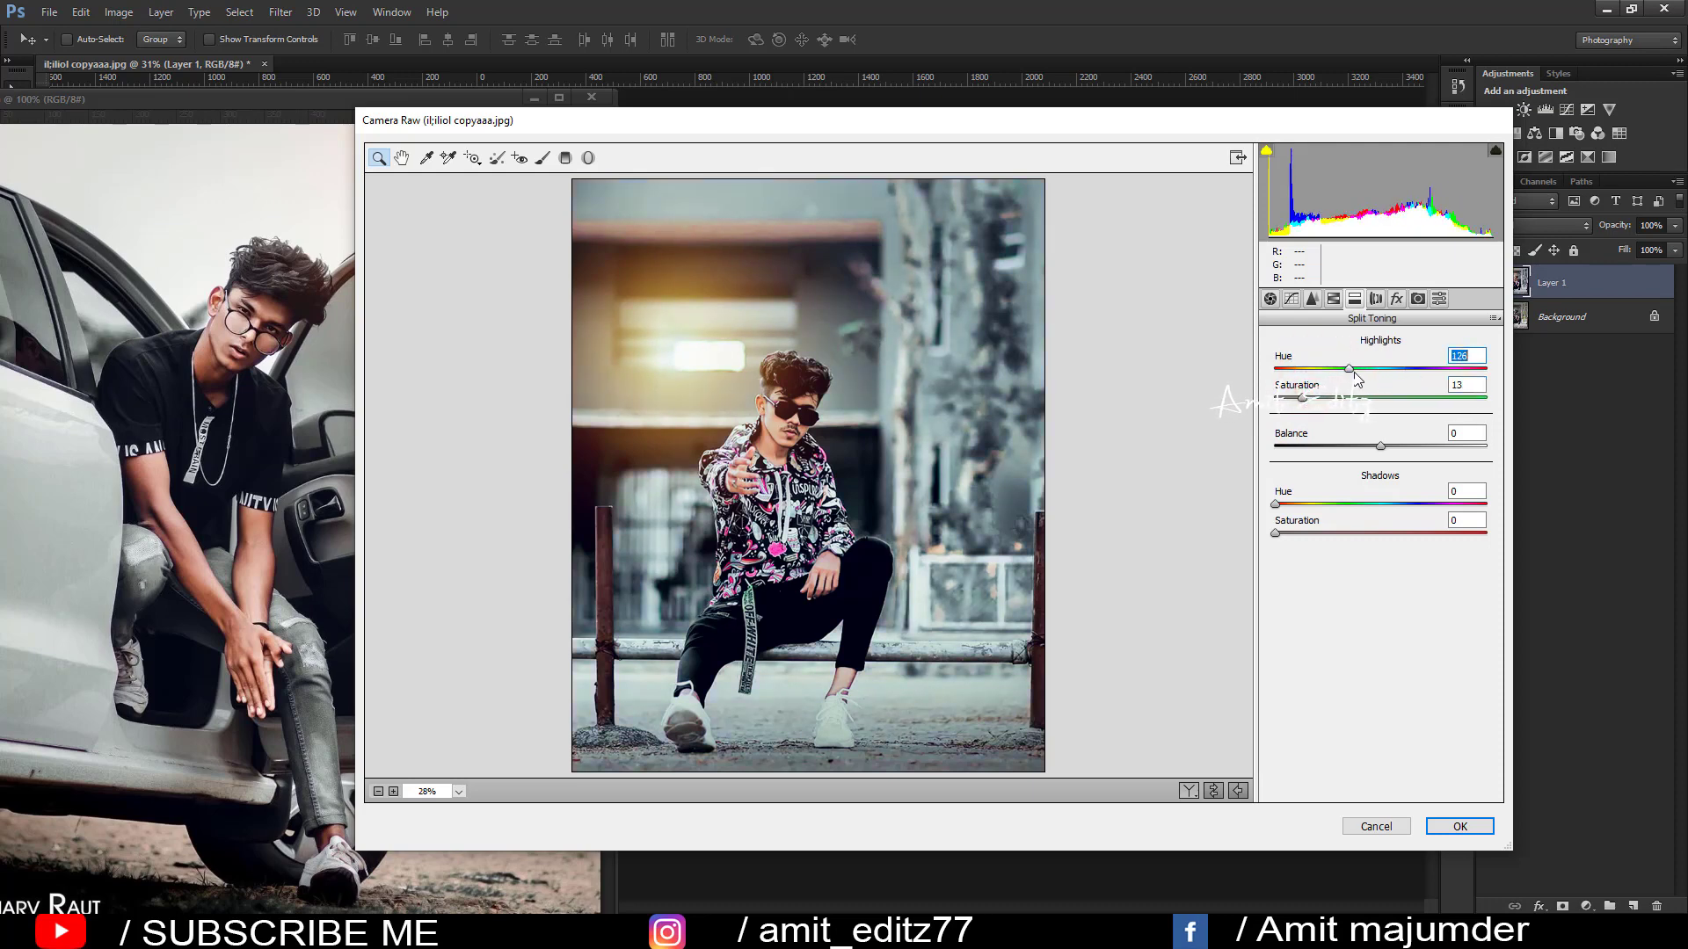
mouse_move(1304, 403)
left_mouse_down()
mouse_move(1285, 400)
mouse_move(1397, 378)
mouse_move(1301, 382)
left_mouse_up()
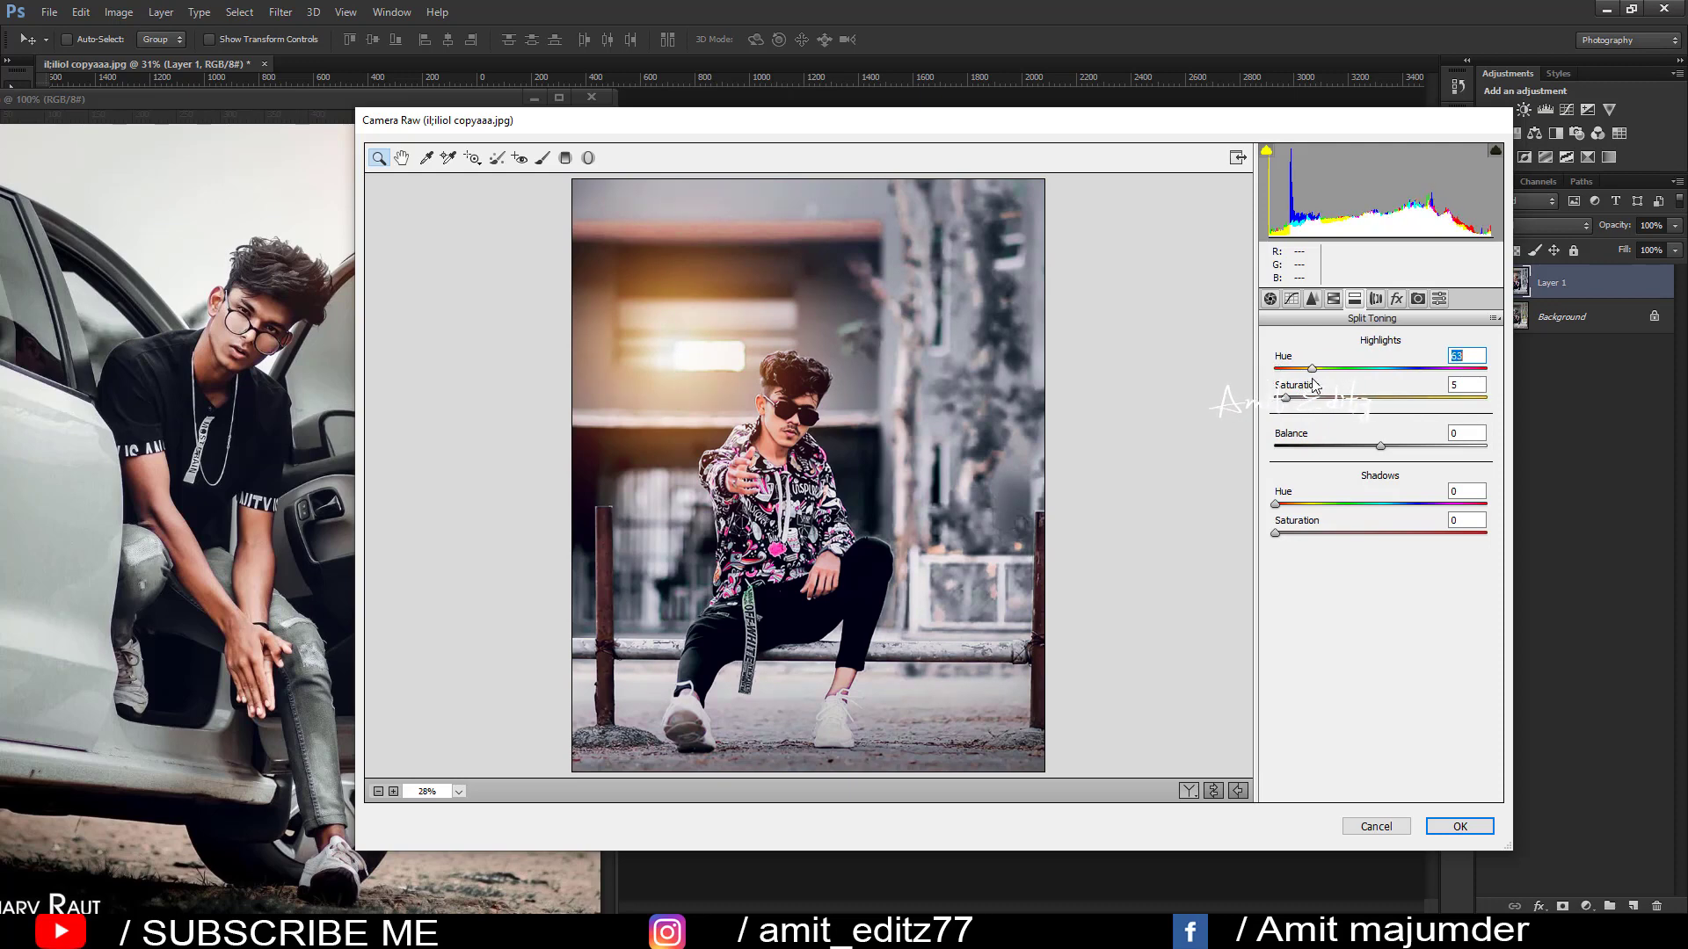
left_click(1300, 505)
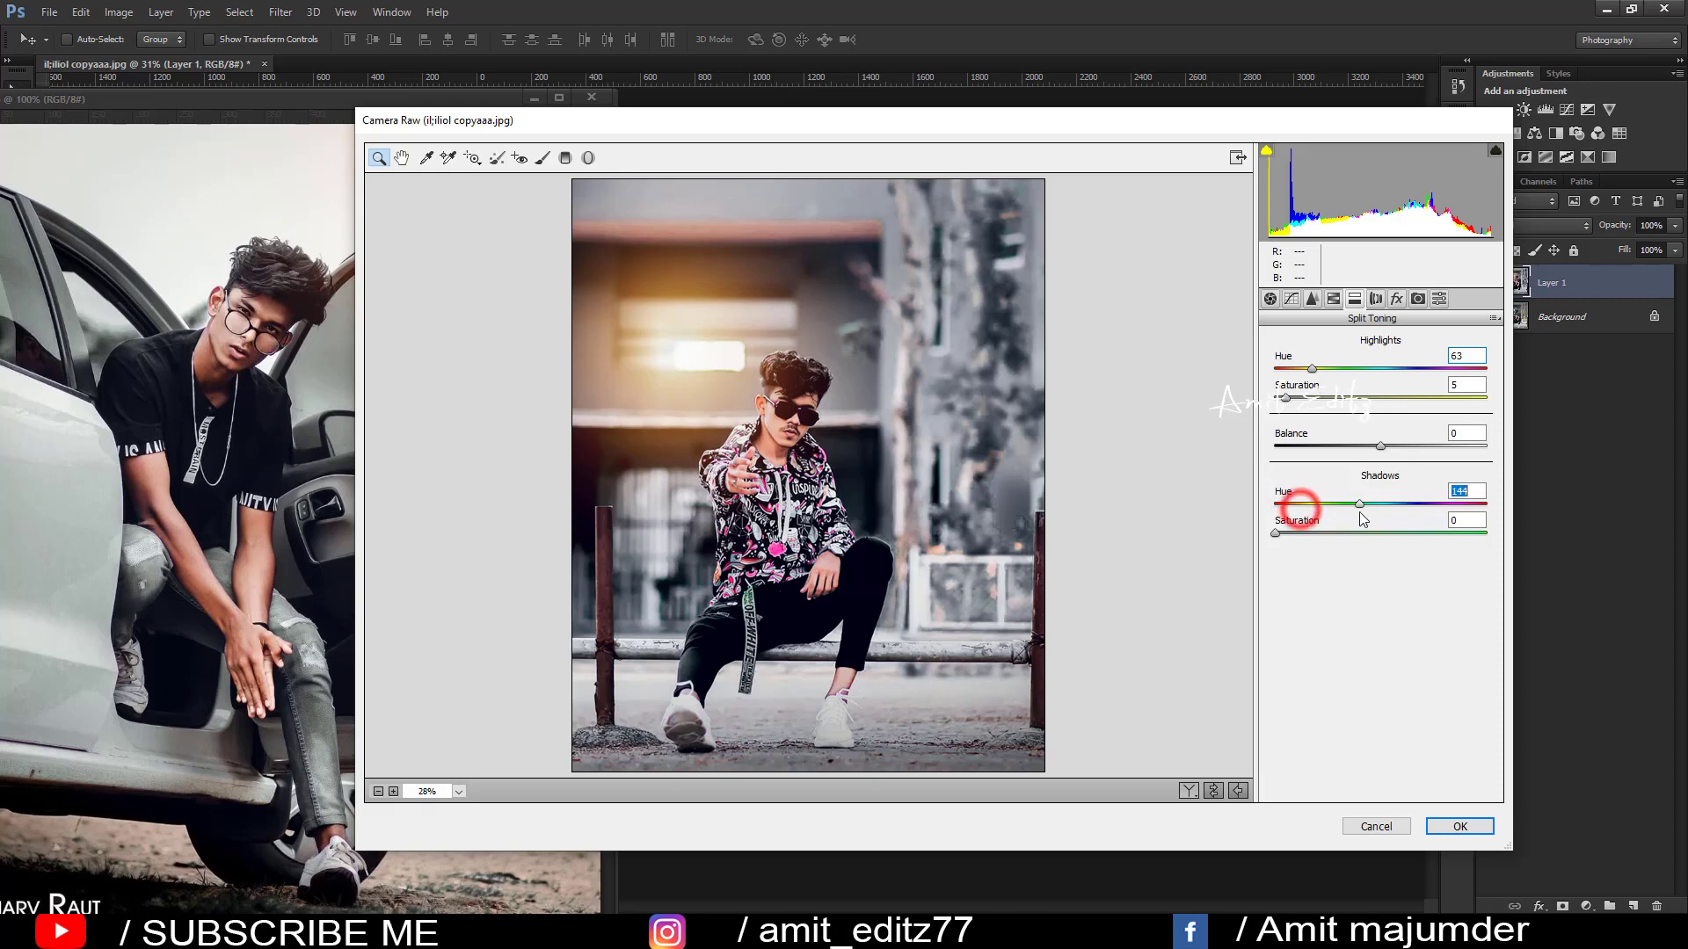
left_click_drag(1275, 534, 1285, 533)
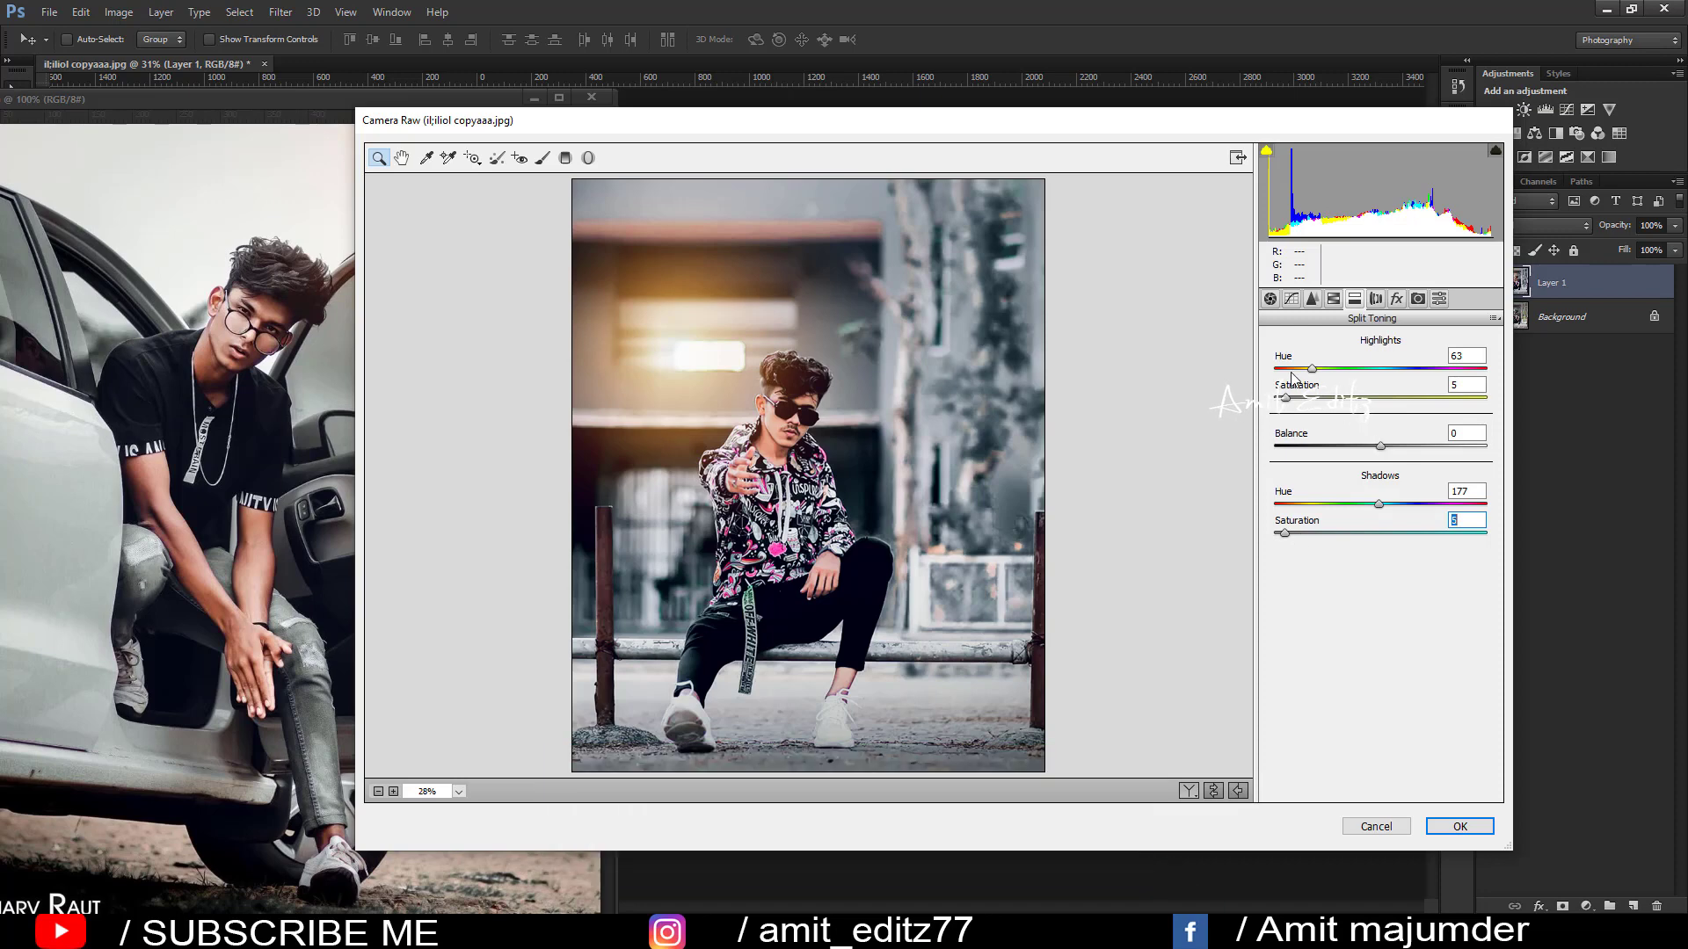
mouse_move(1294, 364)
left_mouse_down()
mouse_move(1348, 364)
mouse_move(1291, 391)
mouse_move(1321, 393)
left_mouse_up()
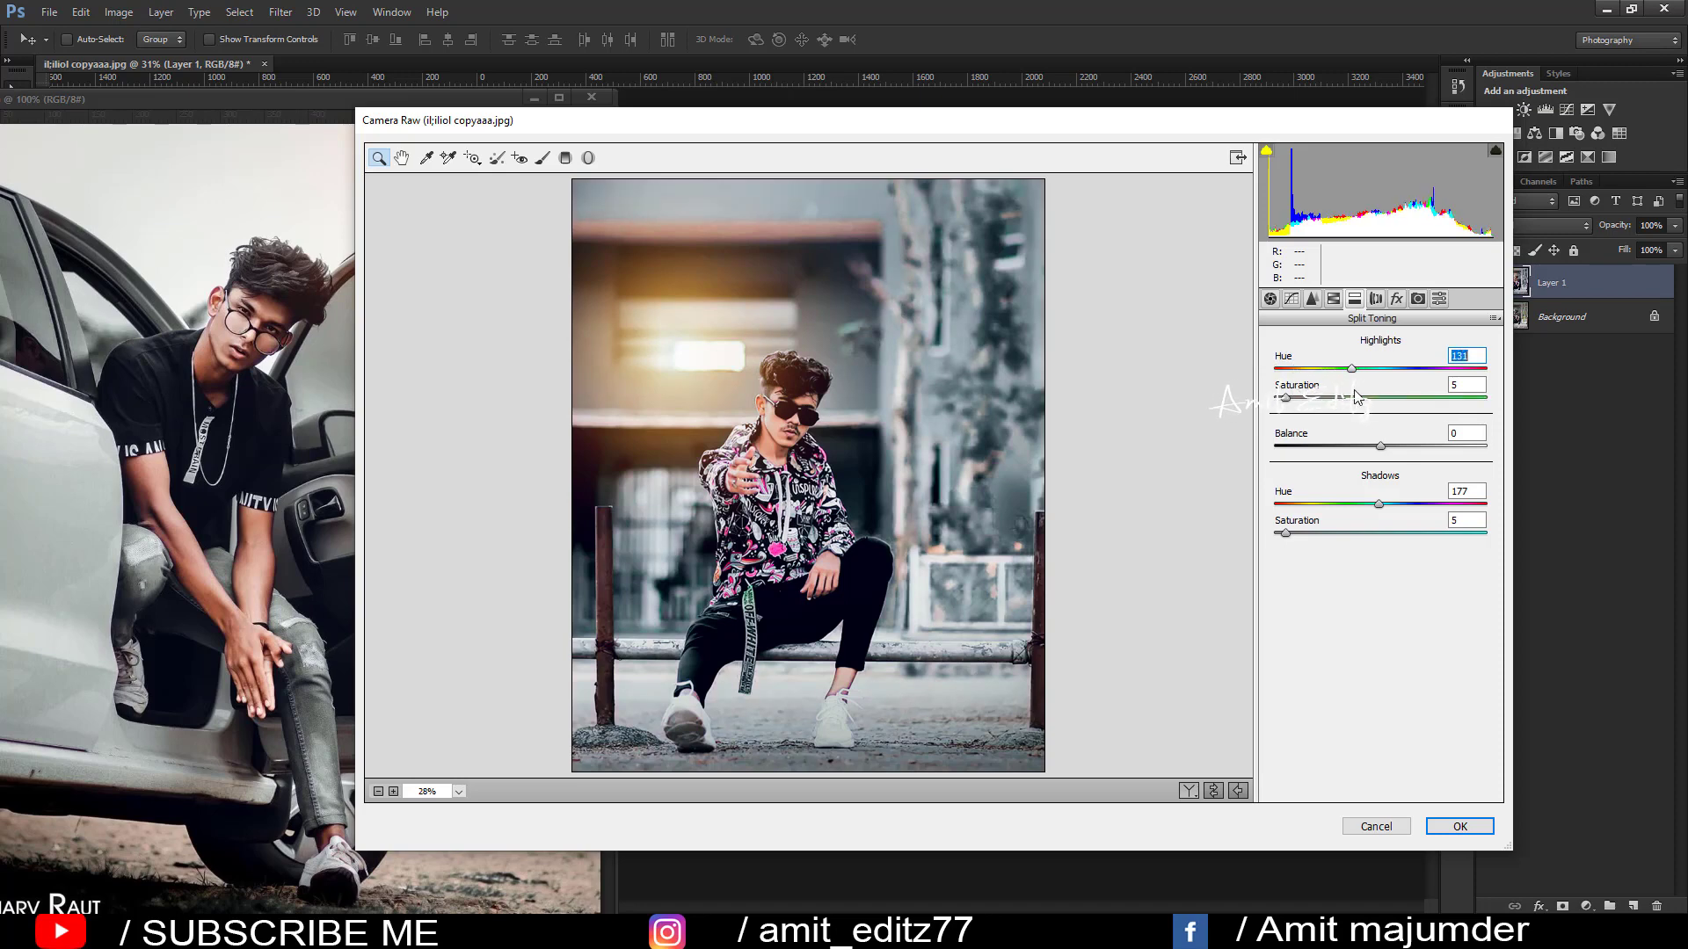
mouse_move(1404, 401)
left_mouse_down()
mouse_move(1426, 401)
mouse_move(1347, 404)
left_mouse_up()
left_click(1376, 826)
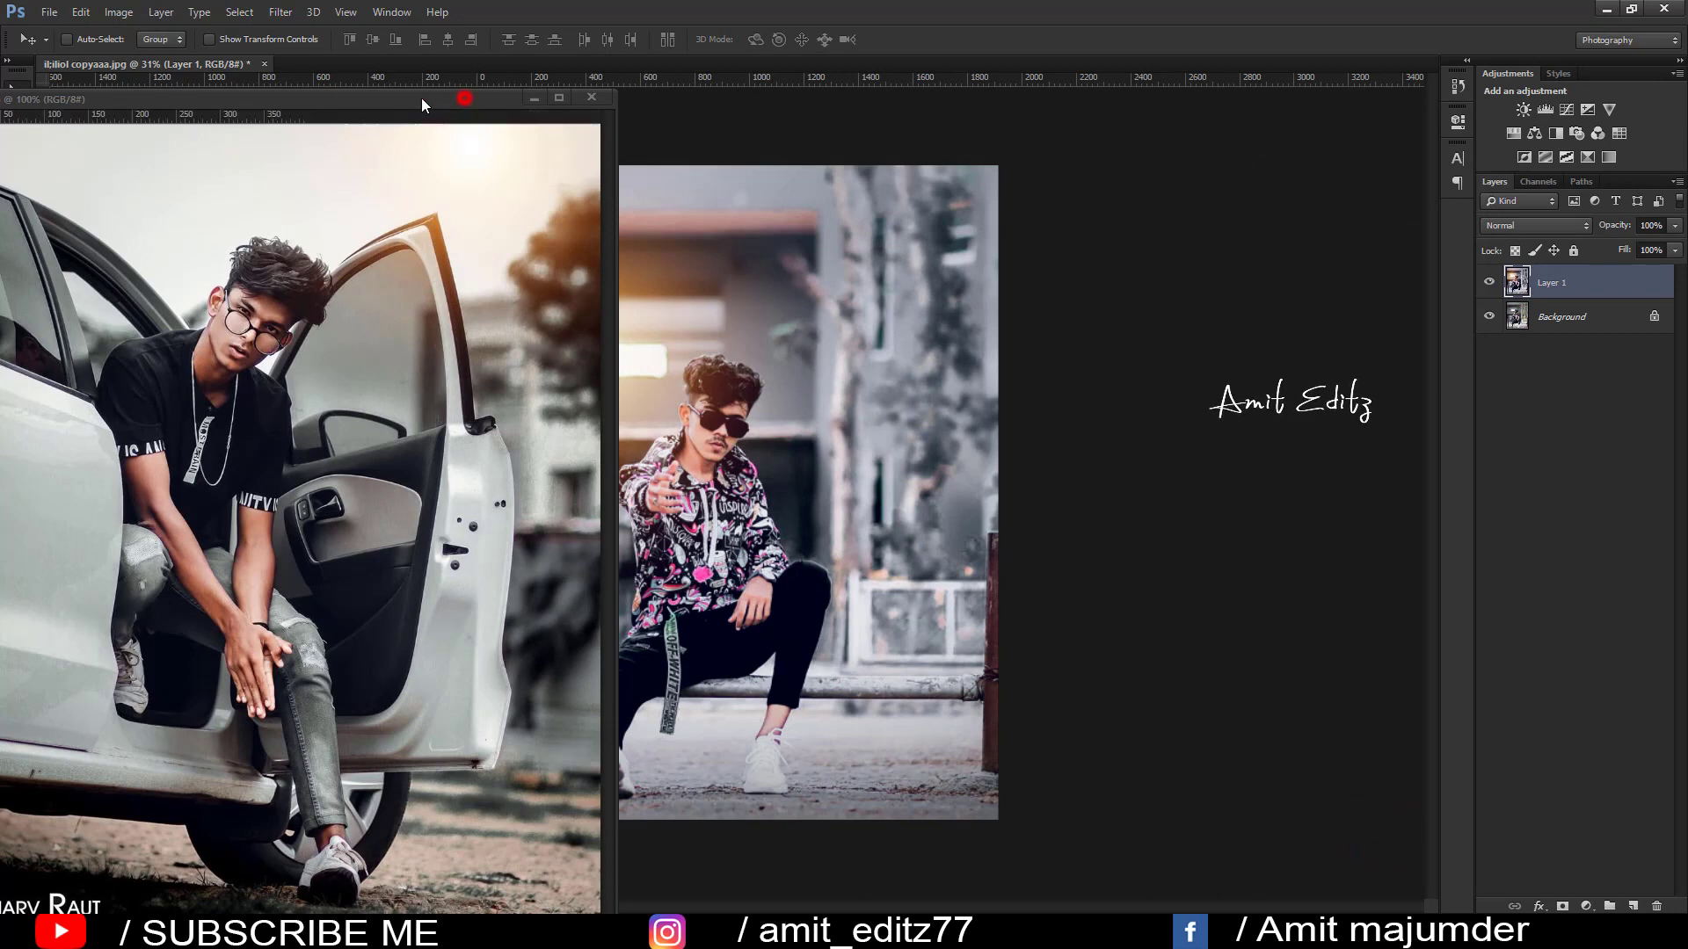
Add a Selective Color adjustment layer to the portrait with Whites as the colour range.
left_click_drag(420, 98, 356, 95)
left_click(725, 420)
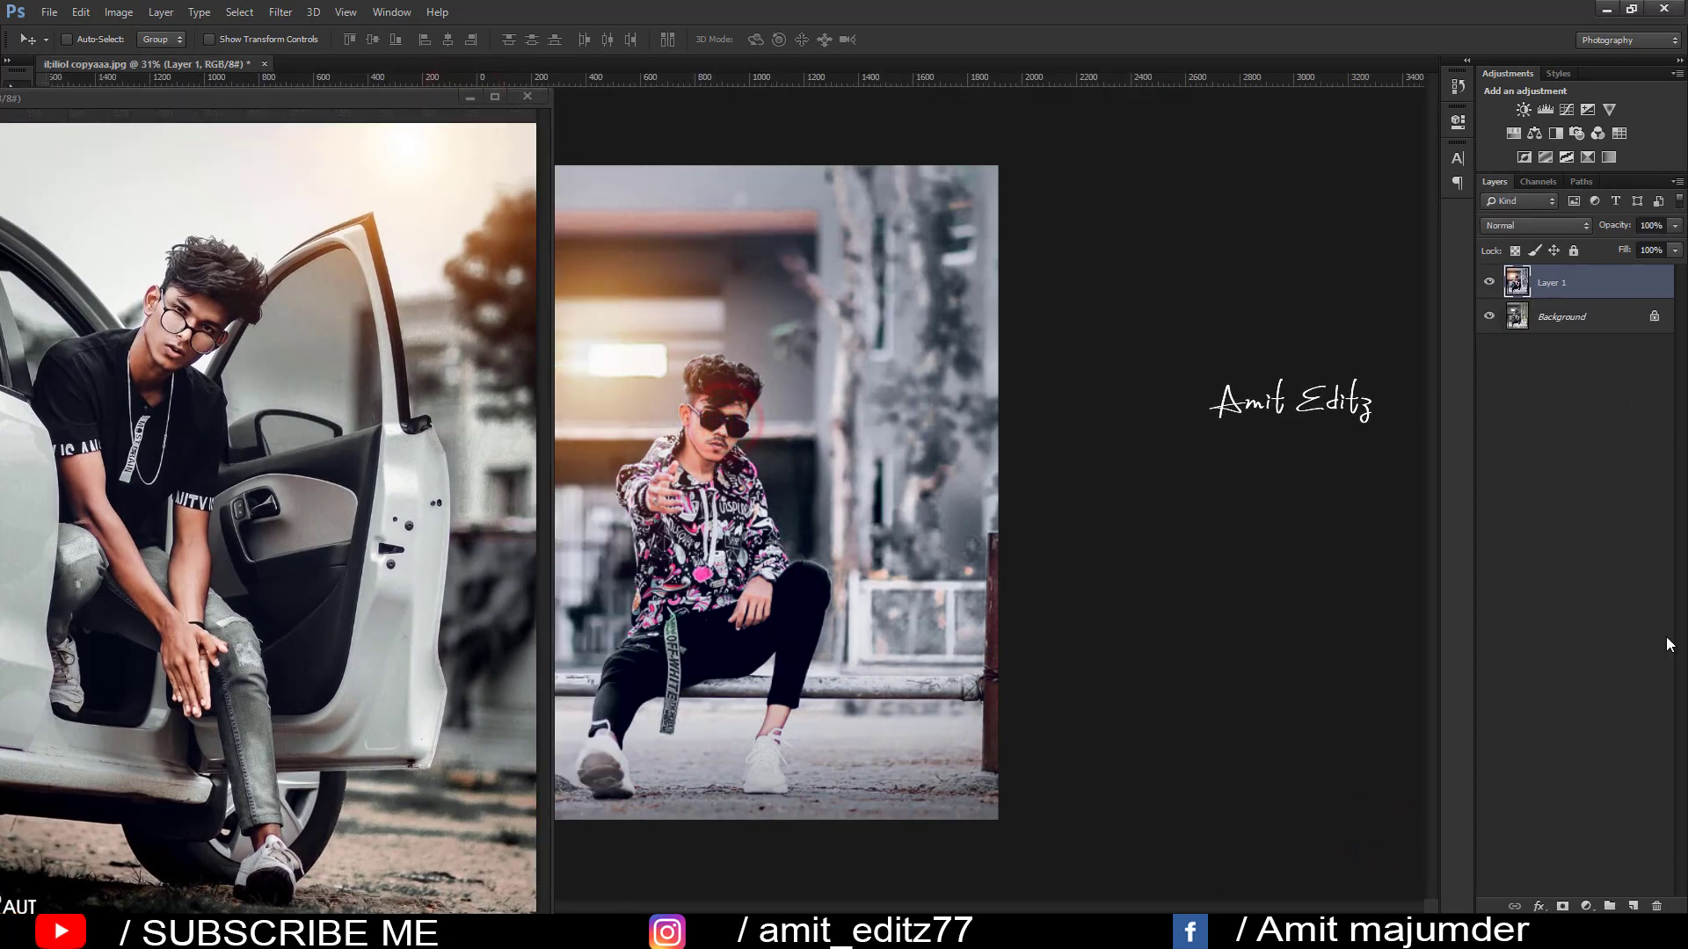
left_click(1586, 906)
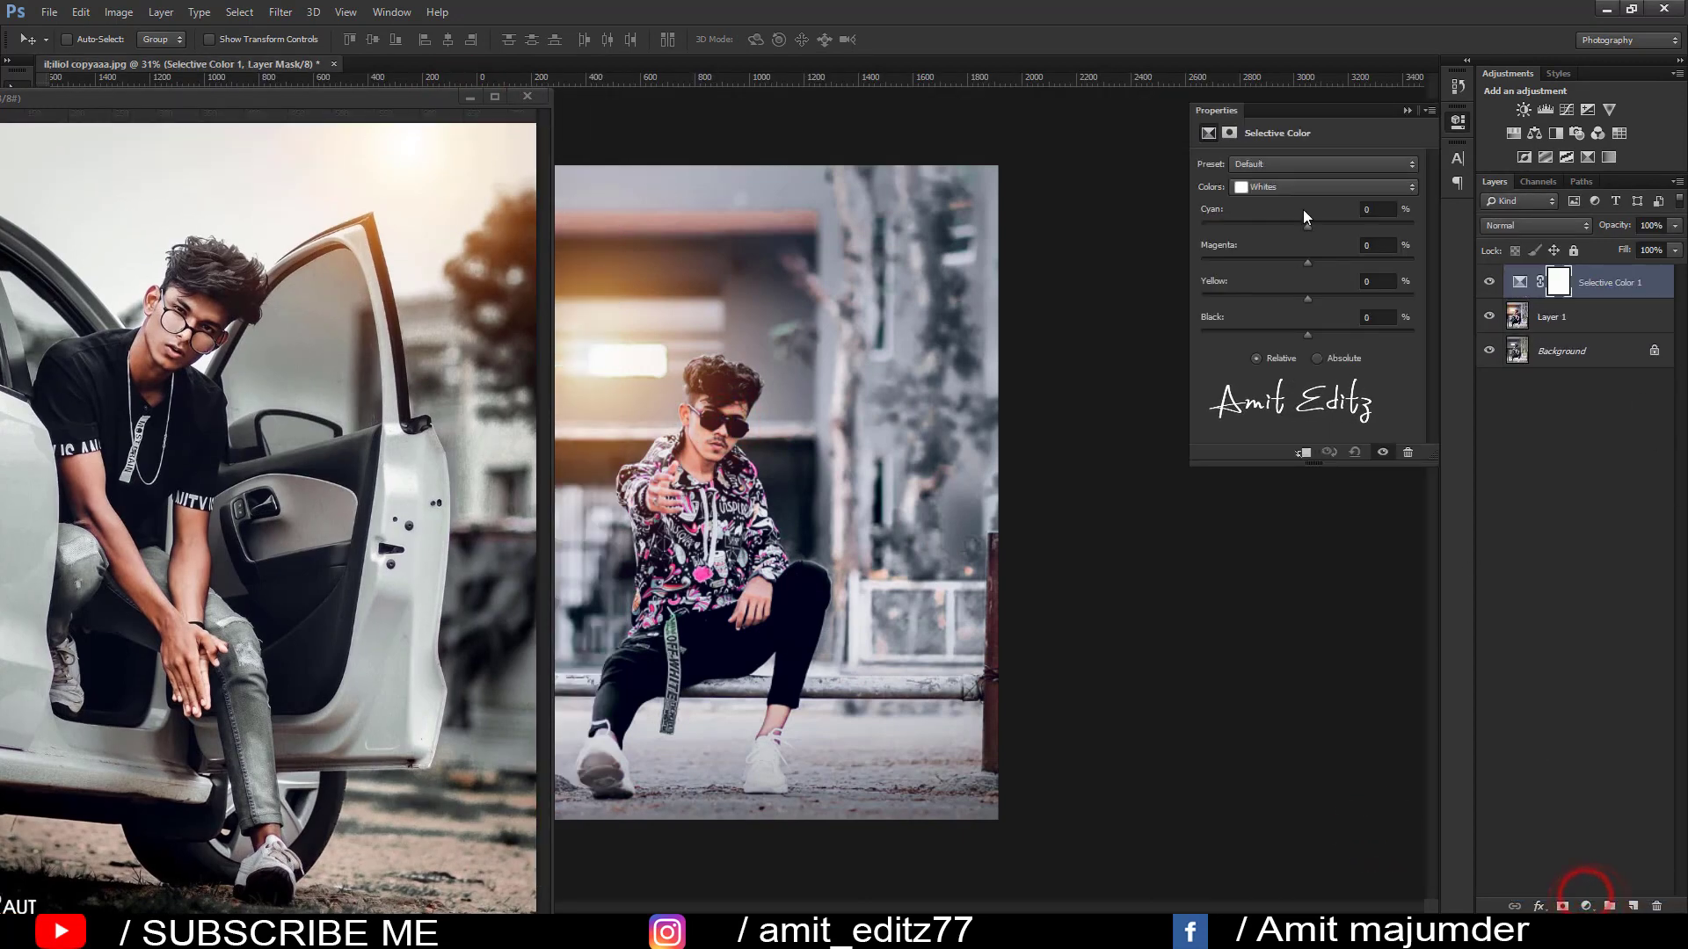
left_click(1300, 189)
left_click(1289, 288)
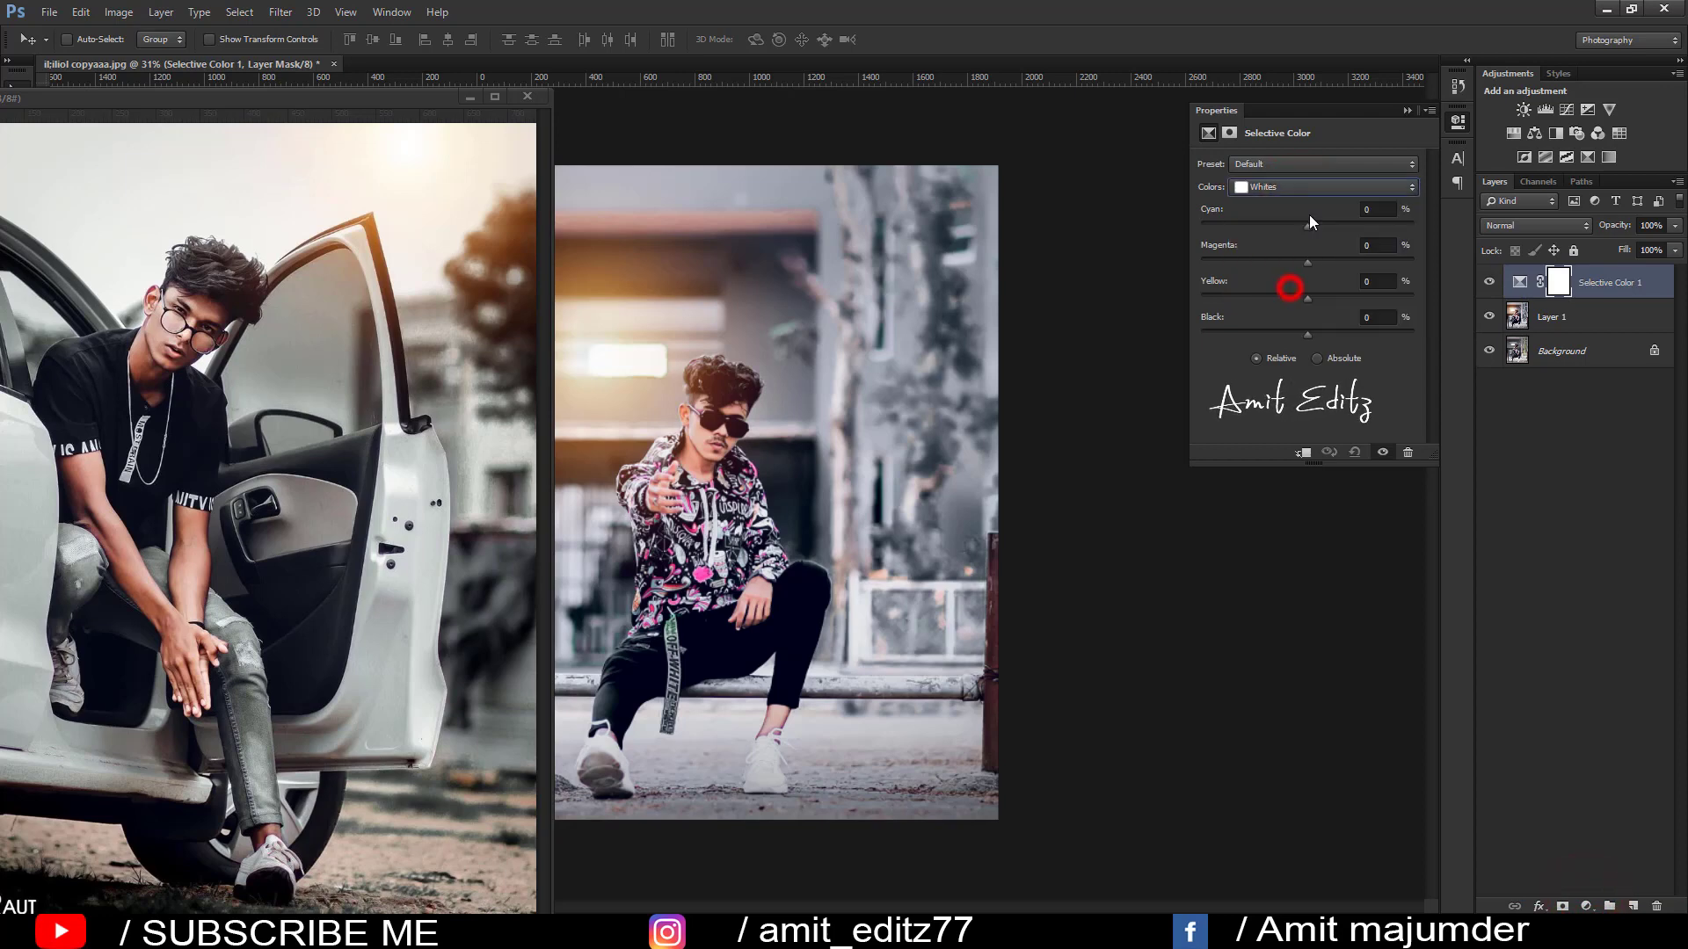
Tint the Whites to Cyan +9, Magenta -24, Yellow +34, Black +5.
mouse_move(1308, 225)
left_mouse_down()
mouse_move(1397, 227)
mouse_move(1248, 265)
mouse_move(1279, 270)
left_mouse_up()
left_click_drag(1307, 299, 1353, 300)
mouse_move(1354, 303)
left_mouse_down()
mouse_move(1277, 336)
mouse_move(1363, 352)
mouse_move(1314, 354)
left_mouse_up()
mouse_move(1263, 262)
left_mouse_down()
mouse_move(1311, 267)
mouse_move(1269, 267)
mouse_move(1283, 272)
left_mouse_up()
left_click(1295, 184)
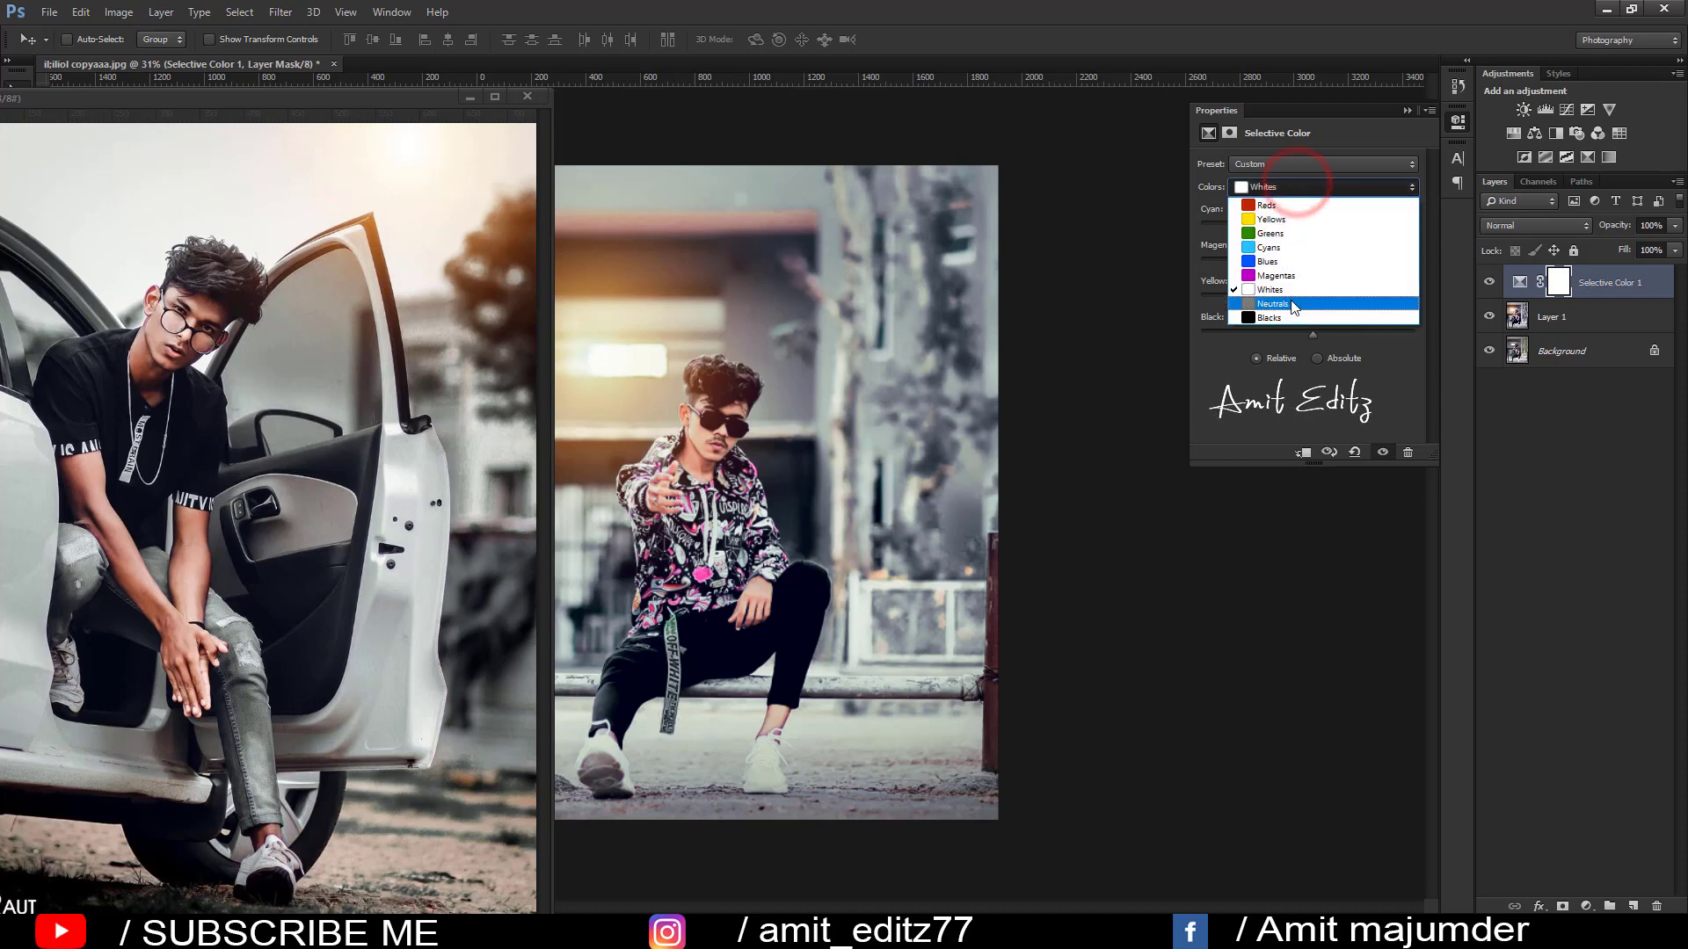
Choose Neutrals in Selective Color and dial in Magenta +2, Yellow +1, Black +7.
left_click(1290, 302)
left_click_drag(1322, 331, 1302, 331)
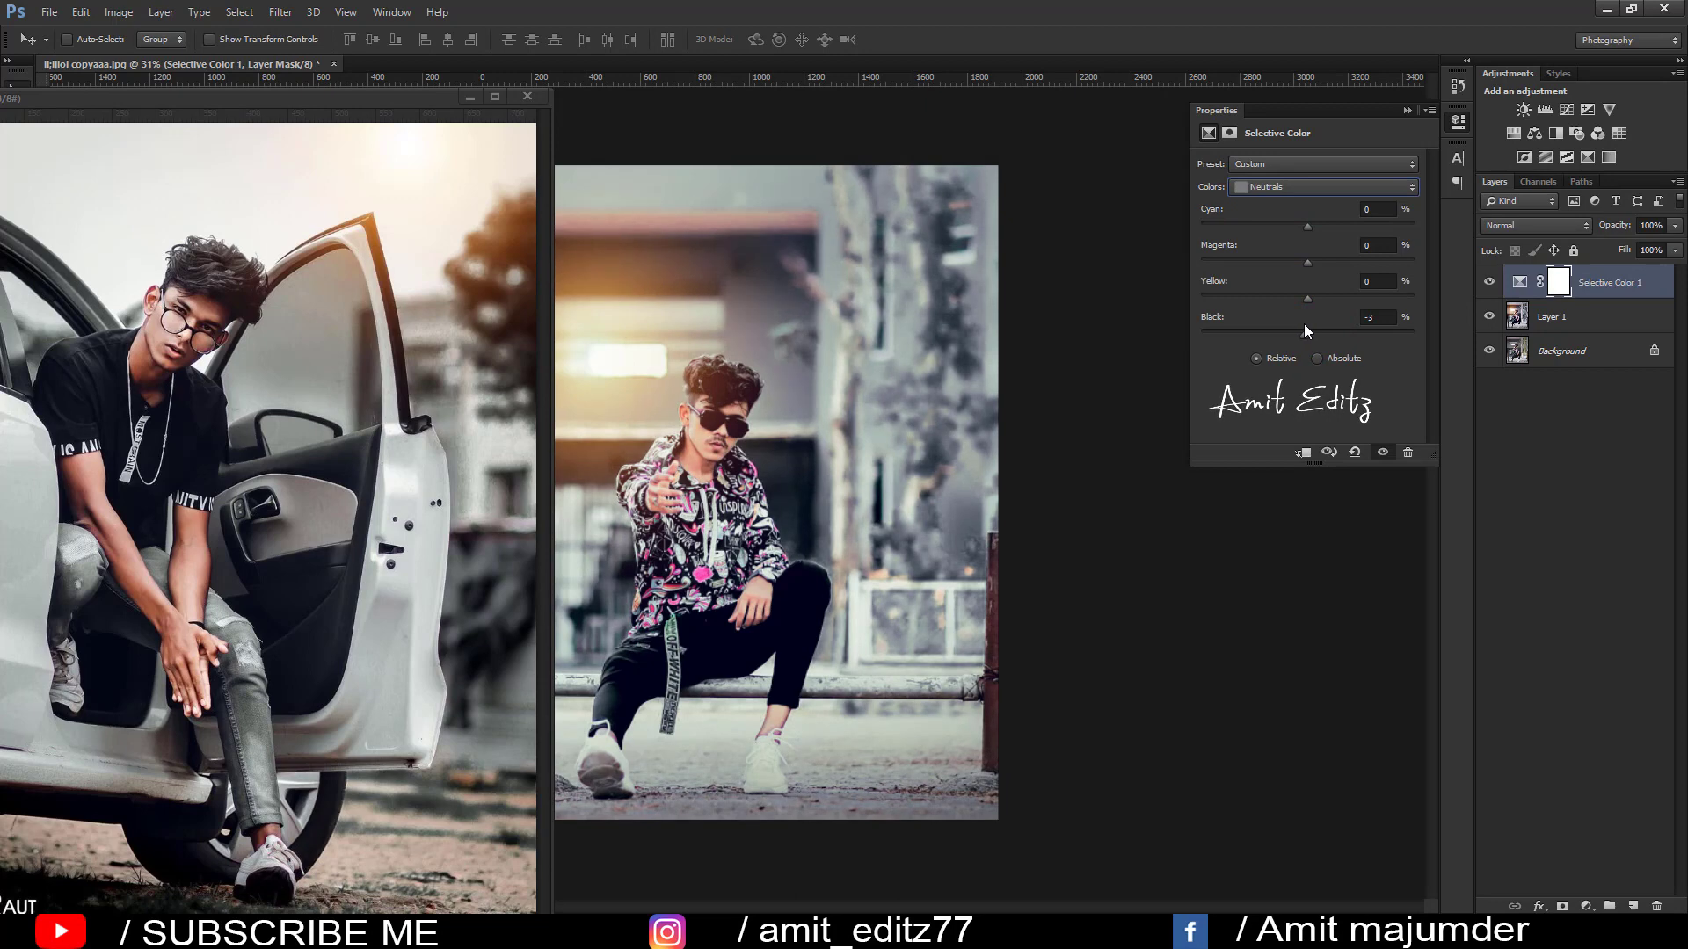
left_click_drag(1302, 330, 1314, 299)
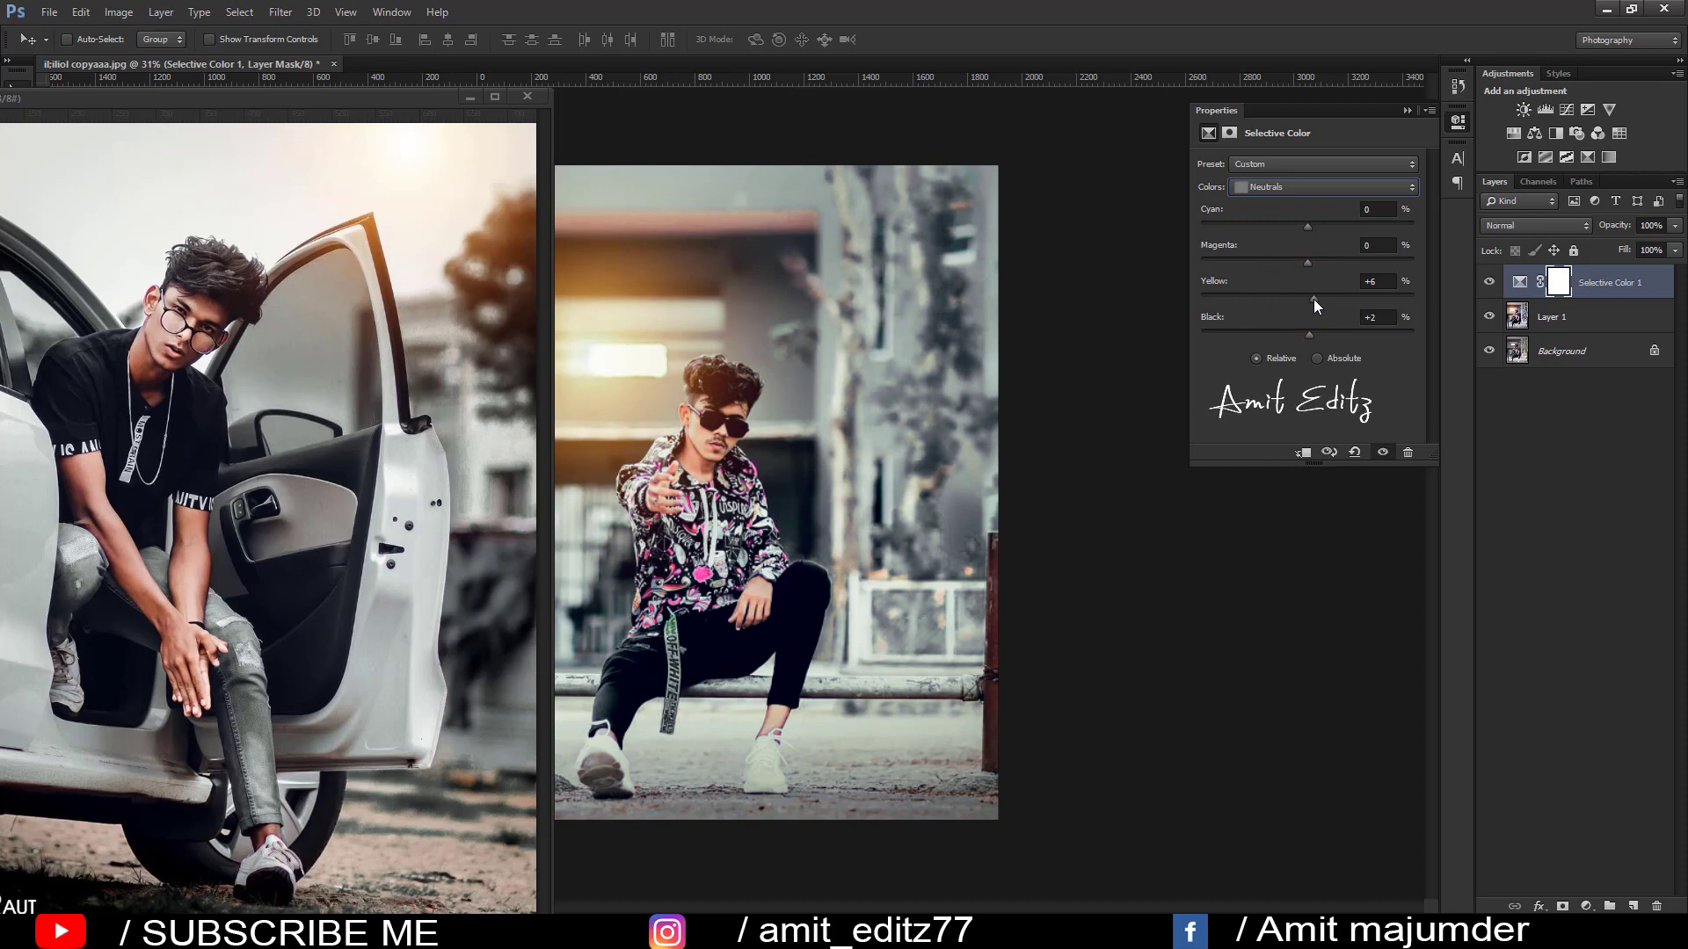
left_click_drag(1308, 263, 1307, 267)
left_click(1305, 264)
mouse_move(1305, 264)
left_mouse_down()
mouse_move(1321, 229)
mouse_move(1307, 228)
left_mouse_up()
left_click_drag(1312, 297, 1315, 329)
Switch to Blacks and set Black +12, Yellow +91 and Magenta +10.
left_click(1313, 187)
left_click(1320, 317)
left_click_drag(1307, 335, 1320, 335)
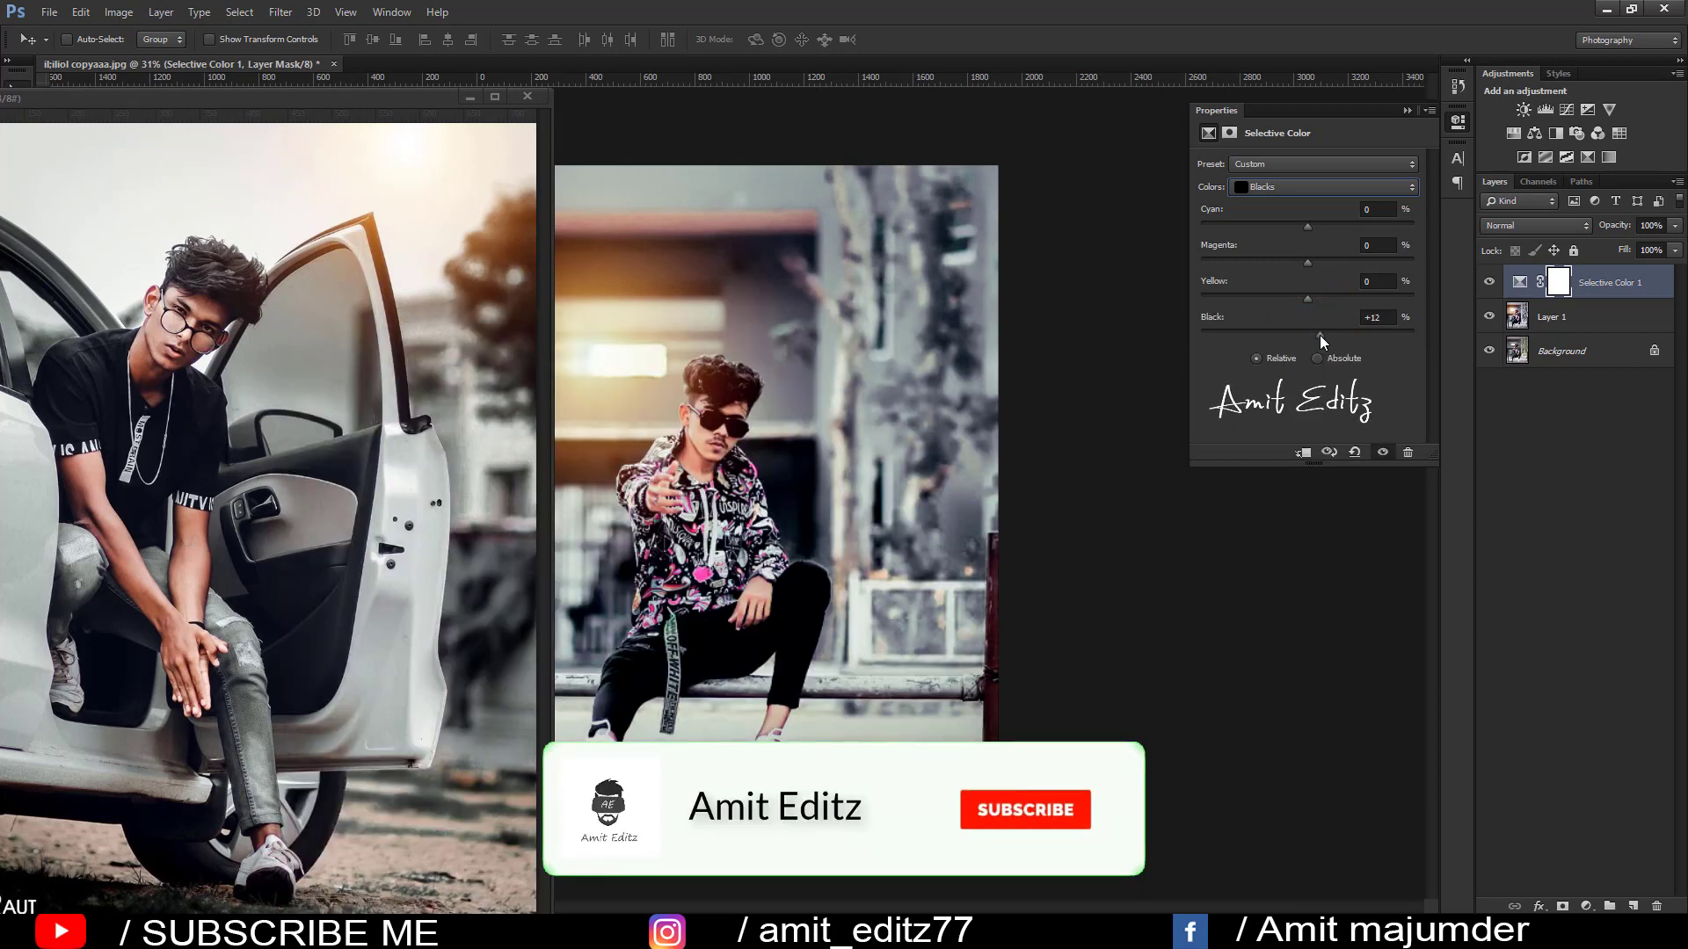
left_click_drag(1306, 298, 1279, 298)
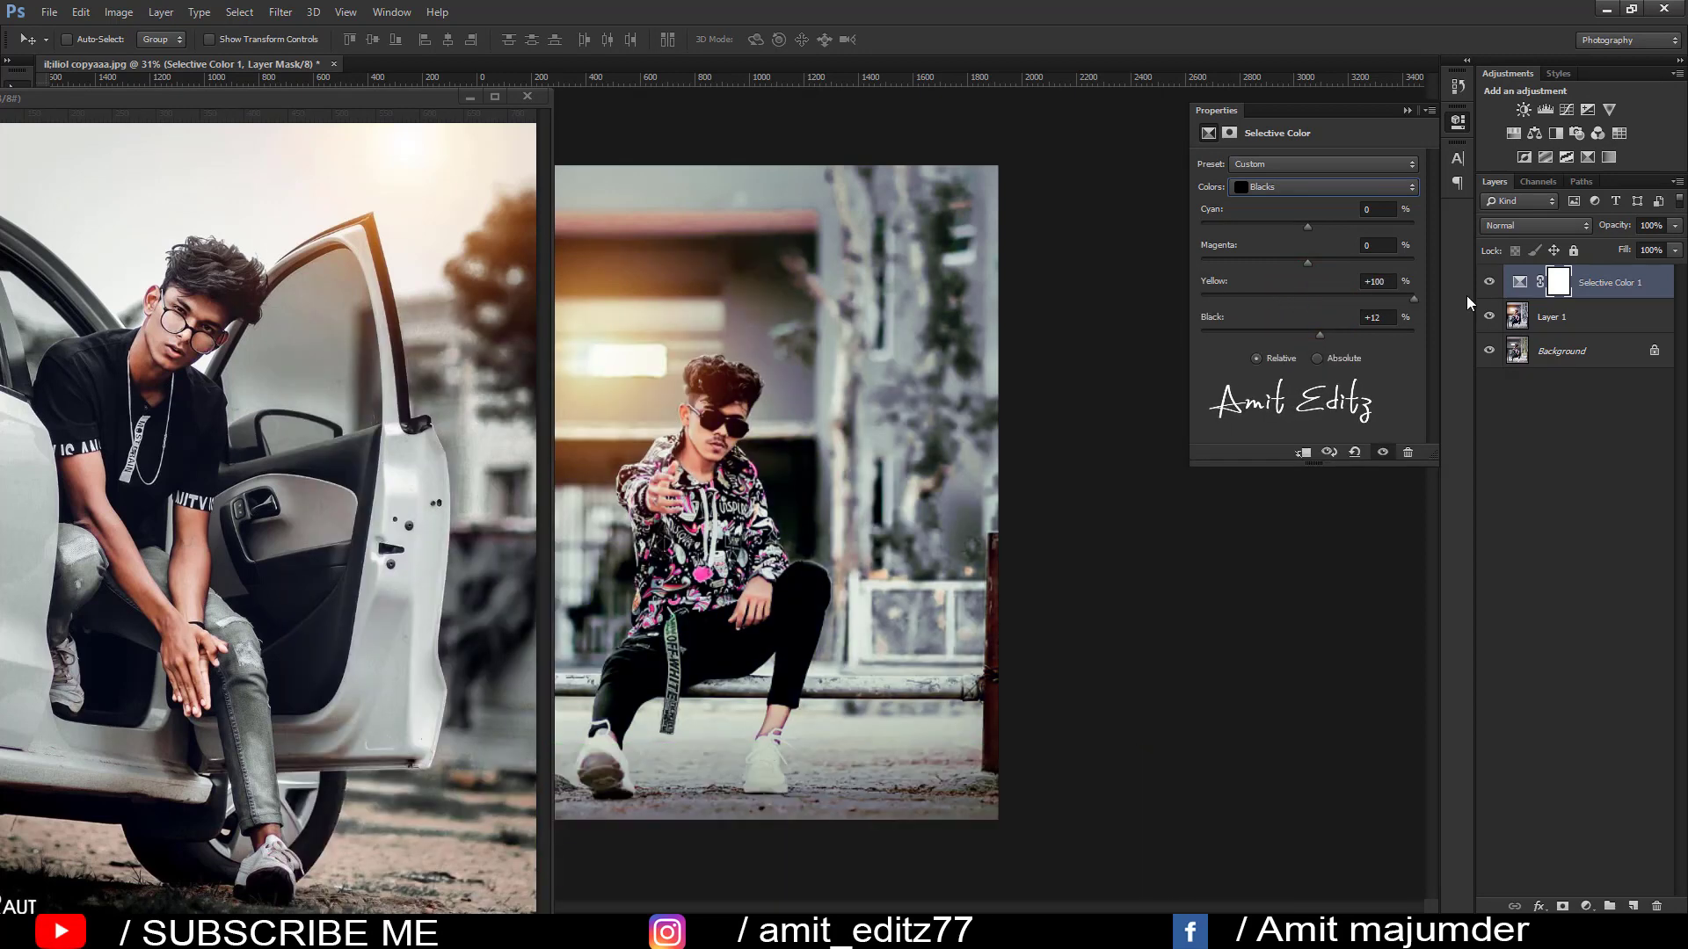
mouse_move(1279, 299)
left_mouse_down()
mouse_move(1189, 324)
mouse_move(1322, 322)
mouse_move(1289, 313)
left_mouse_up()
left_click_drag(1289, 313, 1406, 312)
left_click_drag(1305, 262, 1351, 266)
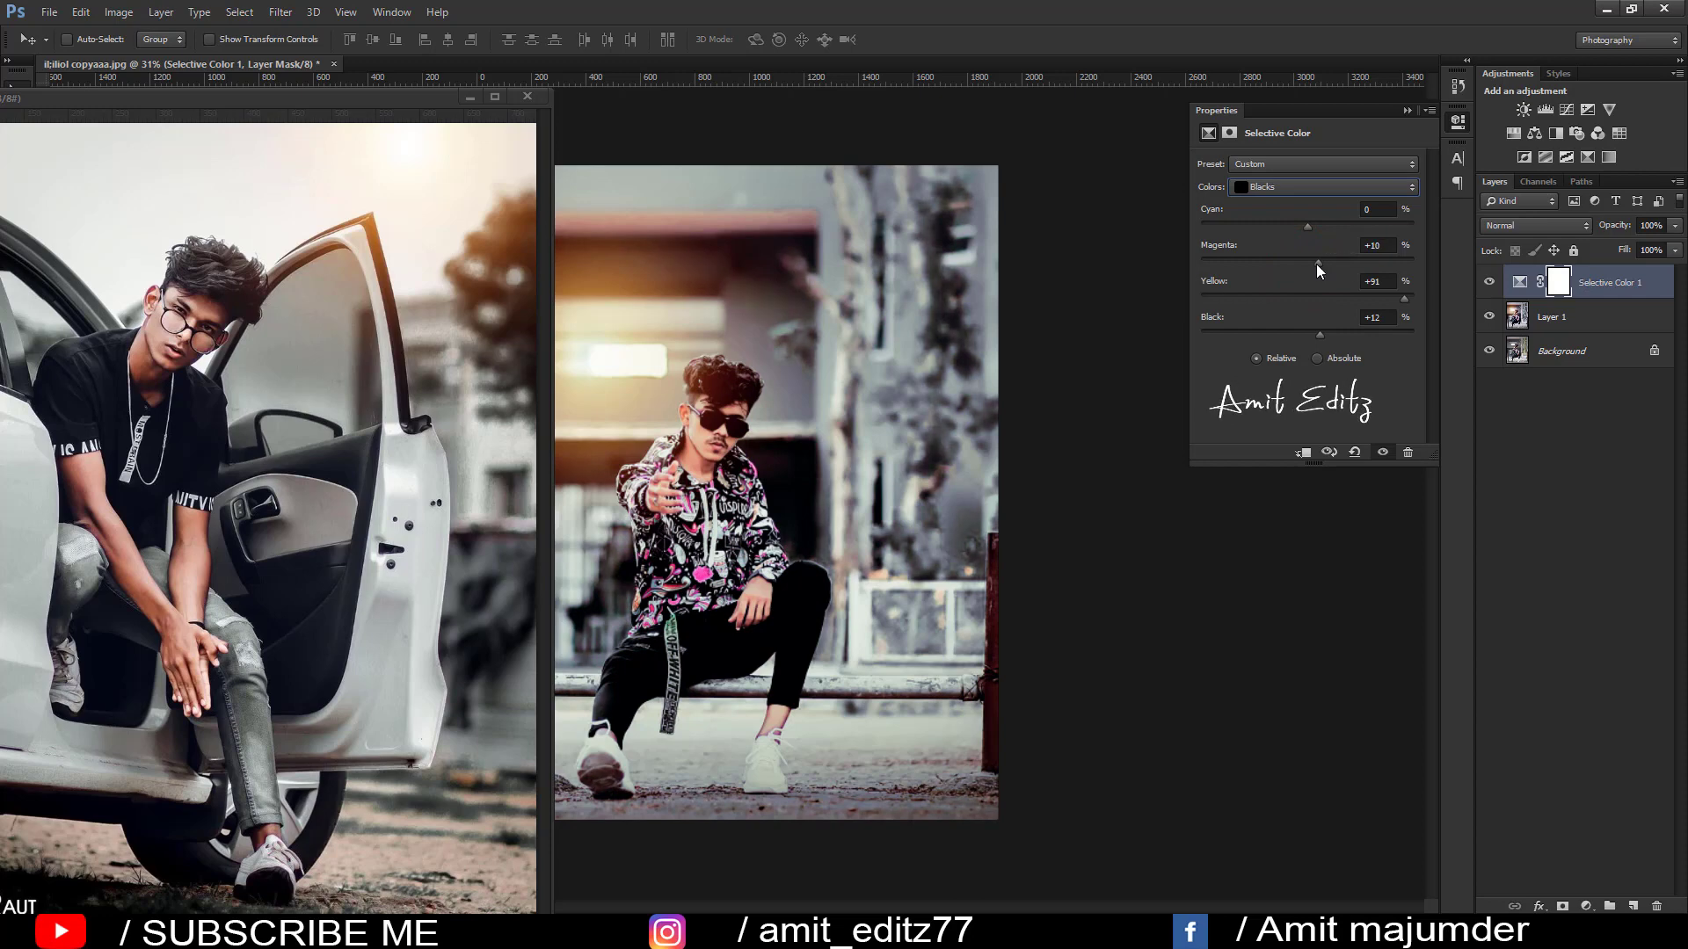
mouse_move(1350, 265)
left_mouse_down()
mouse_move(1311, 264)
mouse_move(1326, 225)
mouse_move(1368, 230)
mouse_move(1326, 232)
left_mouse_up()
left_click(1400, 112)
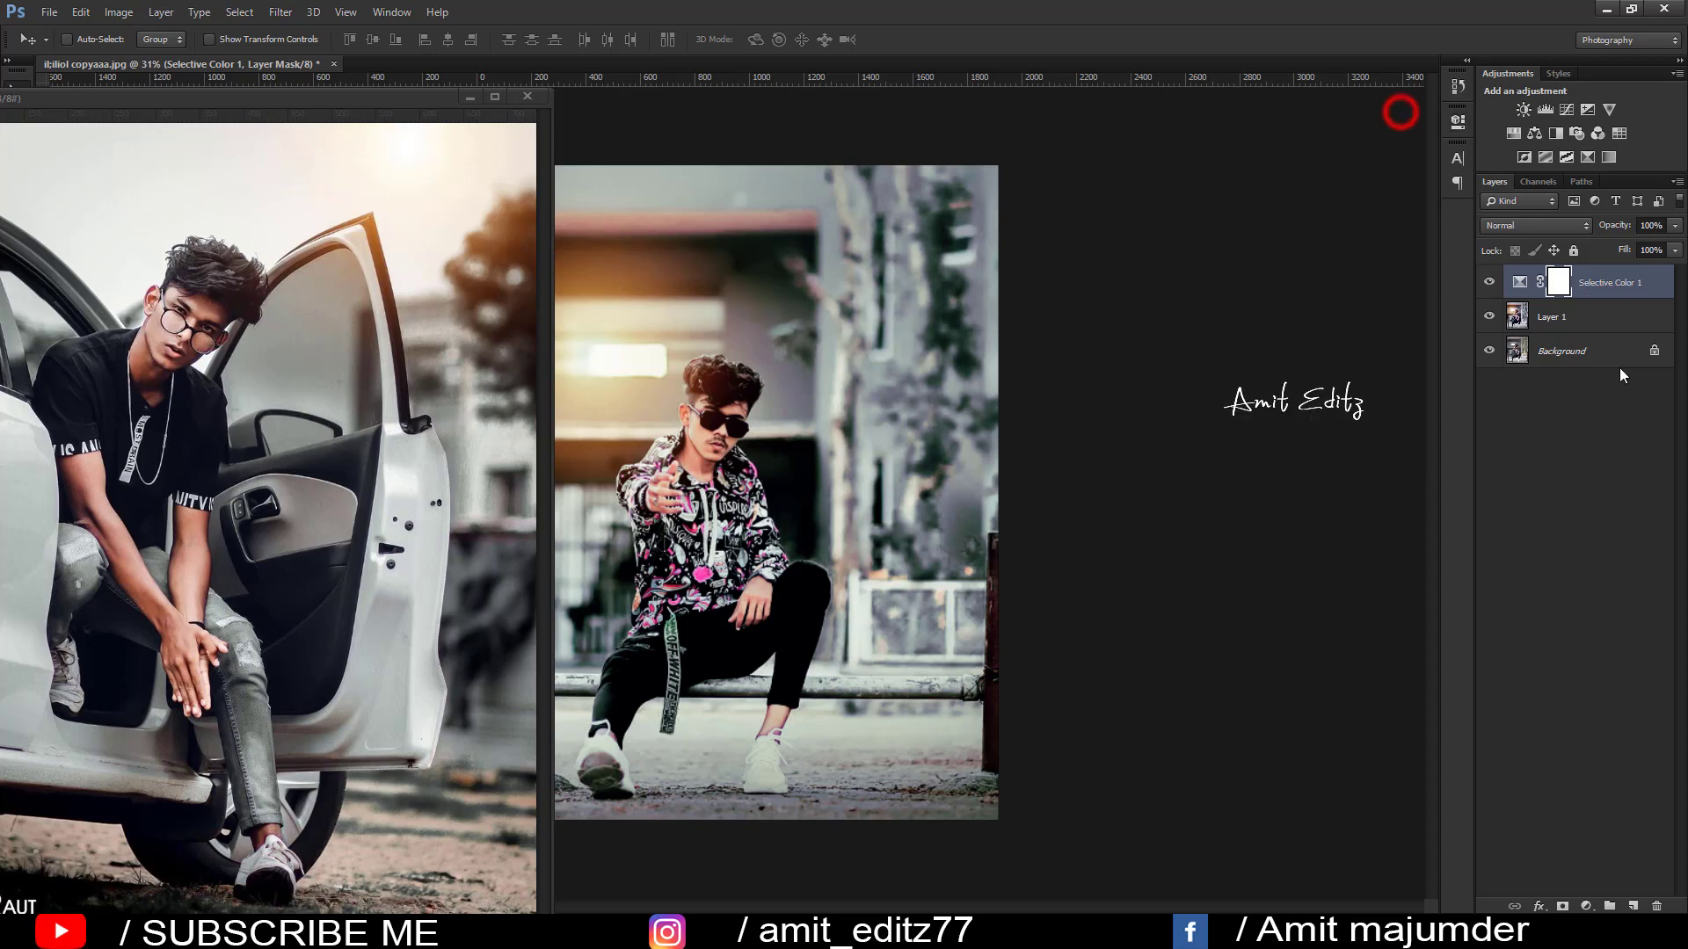
Merge Layer 1 with Selective Color 1 and duplicate the merged layer.
left_click(1573, 316, "ctrl")
right_click(1573, 317)
left_click(1434, 644)
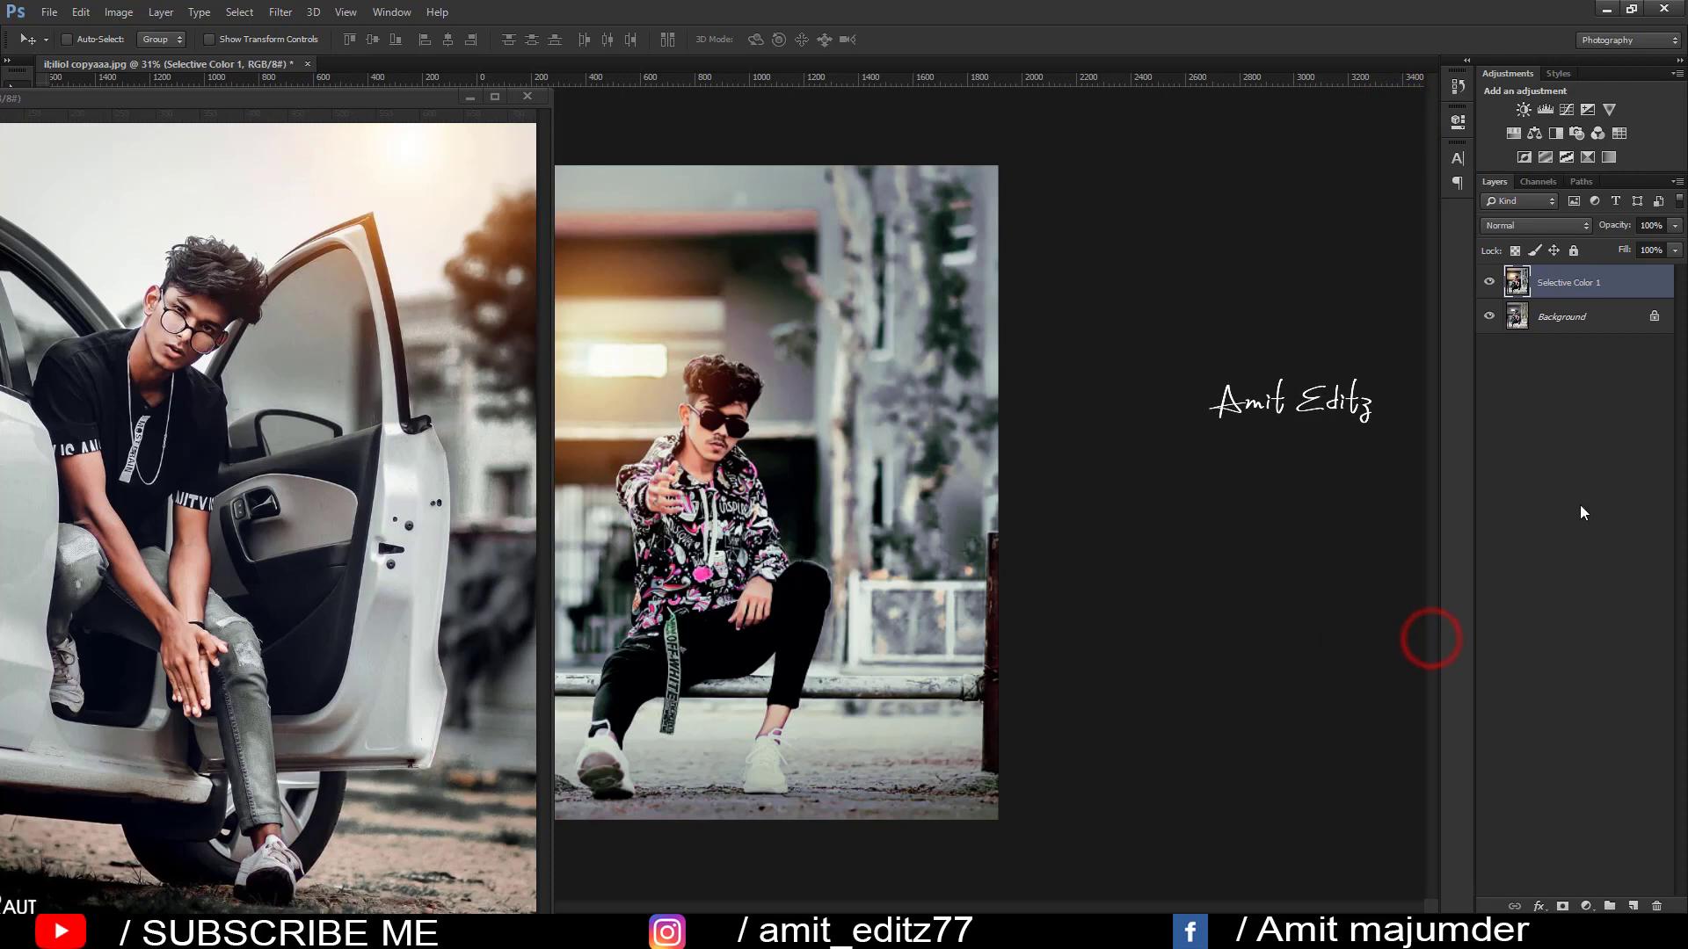
left_click_drag(1604, 609, 1633, 906)
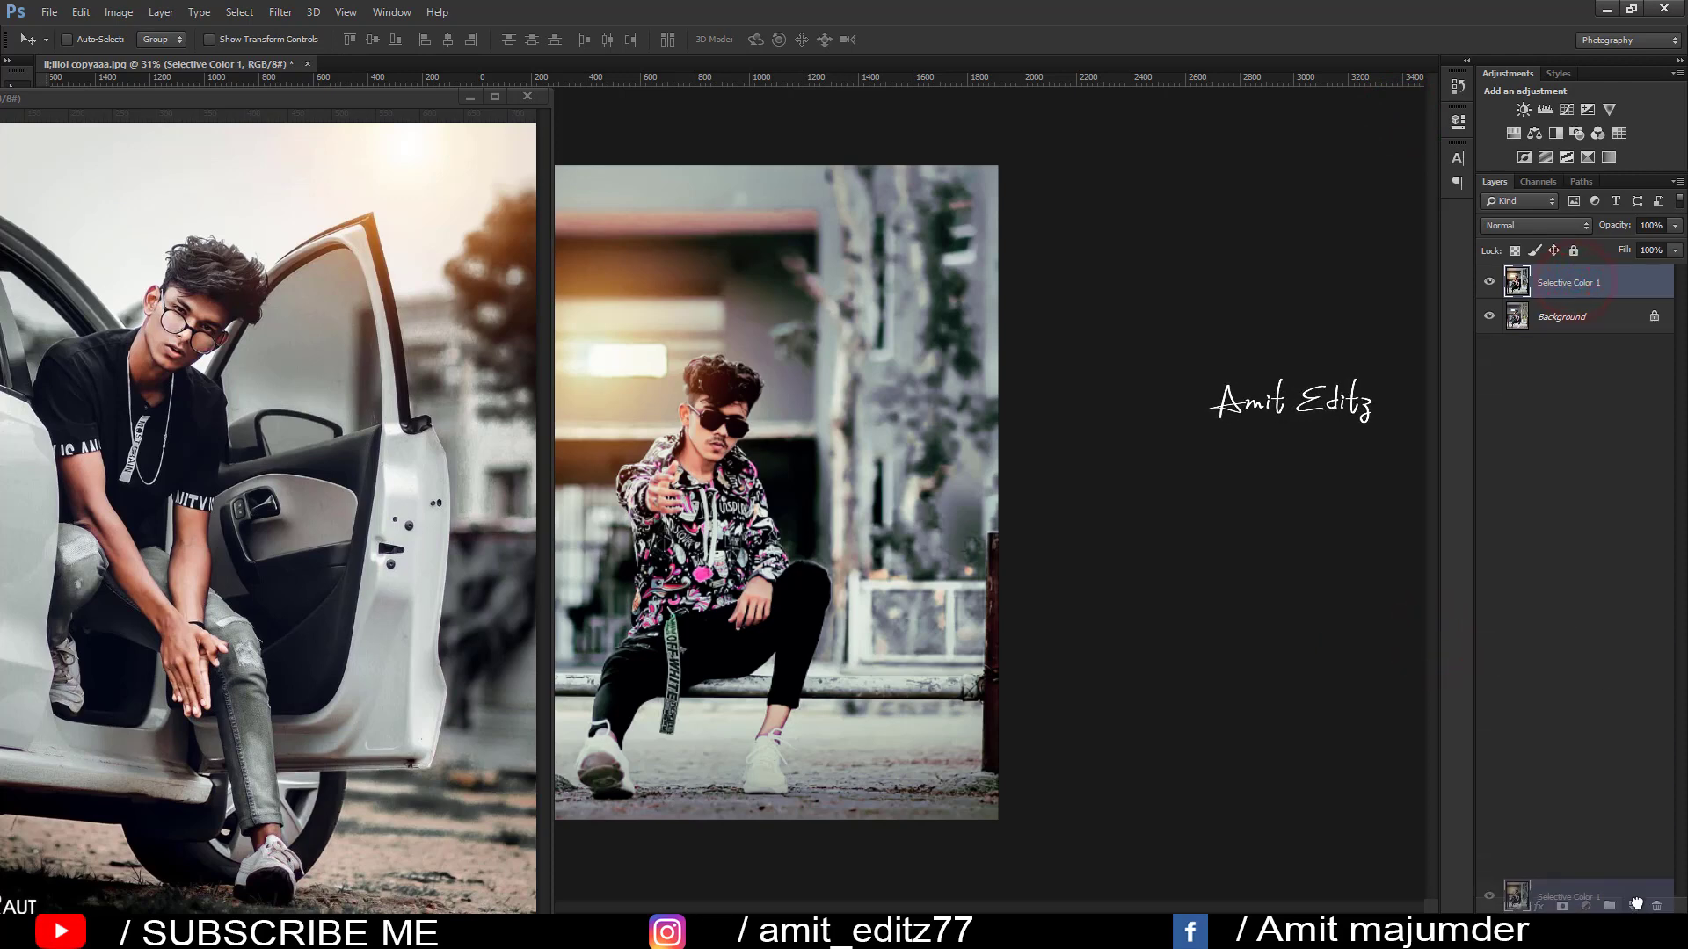
Grade the copy in Camera Raw with Contrast +3, Whites +4 and Blacks +63, leaving Temperature and Tint at 0.
left_click(280, 12)
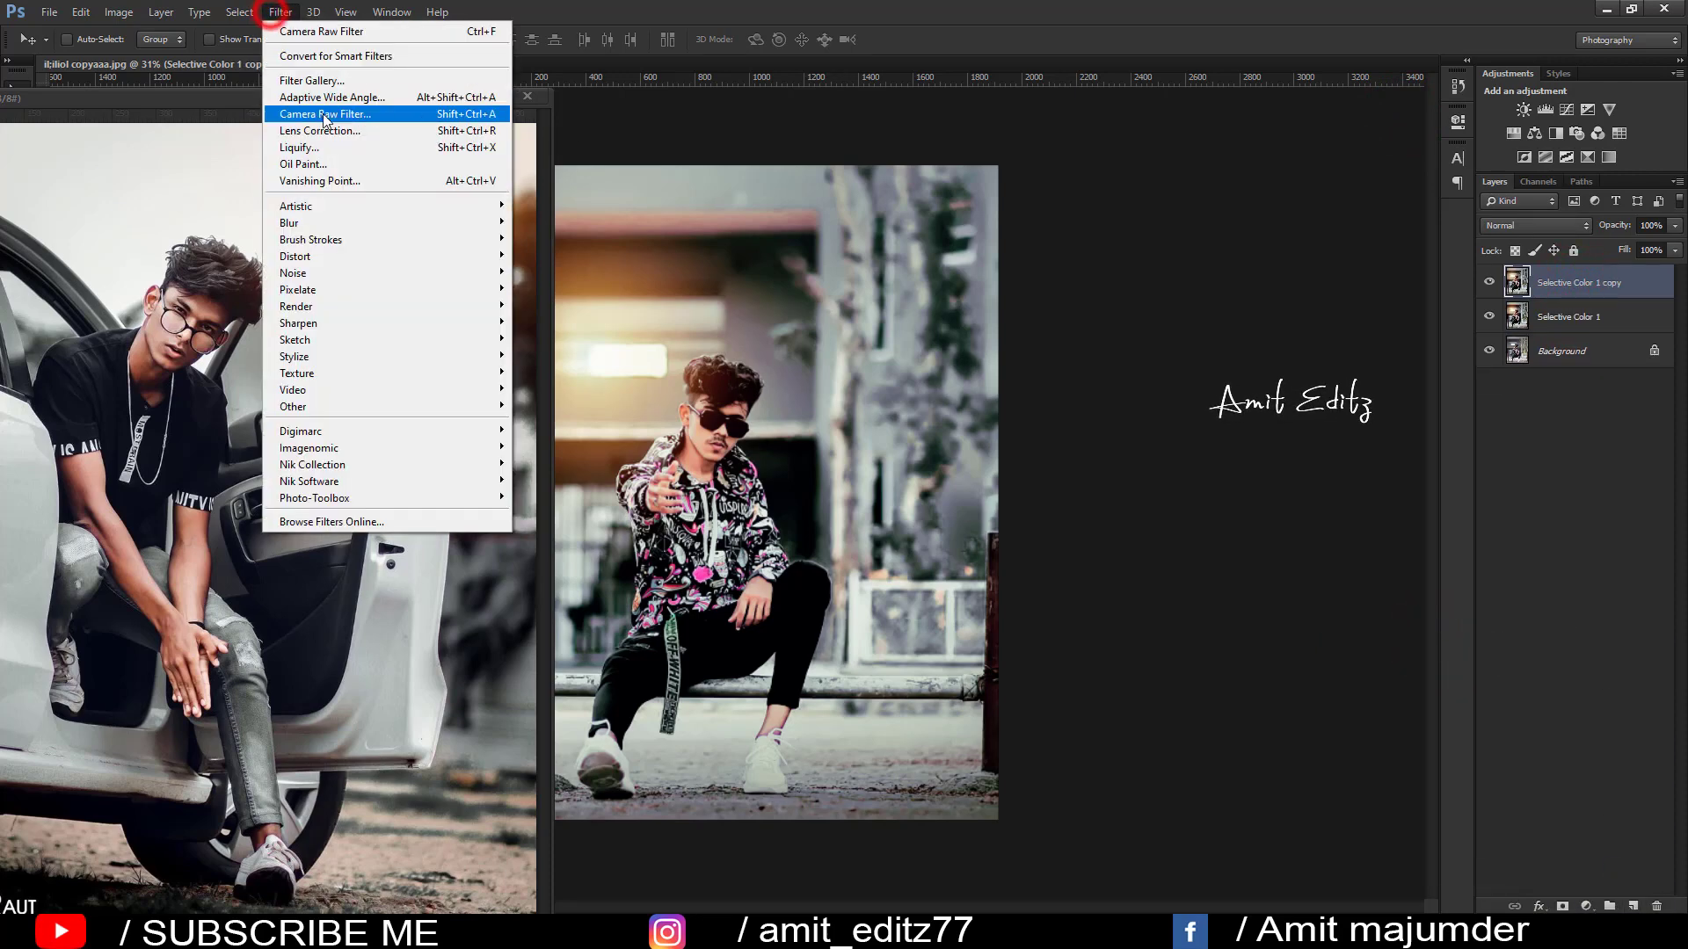
left_click(324, 114)
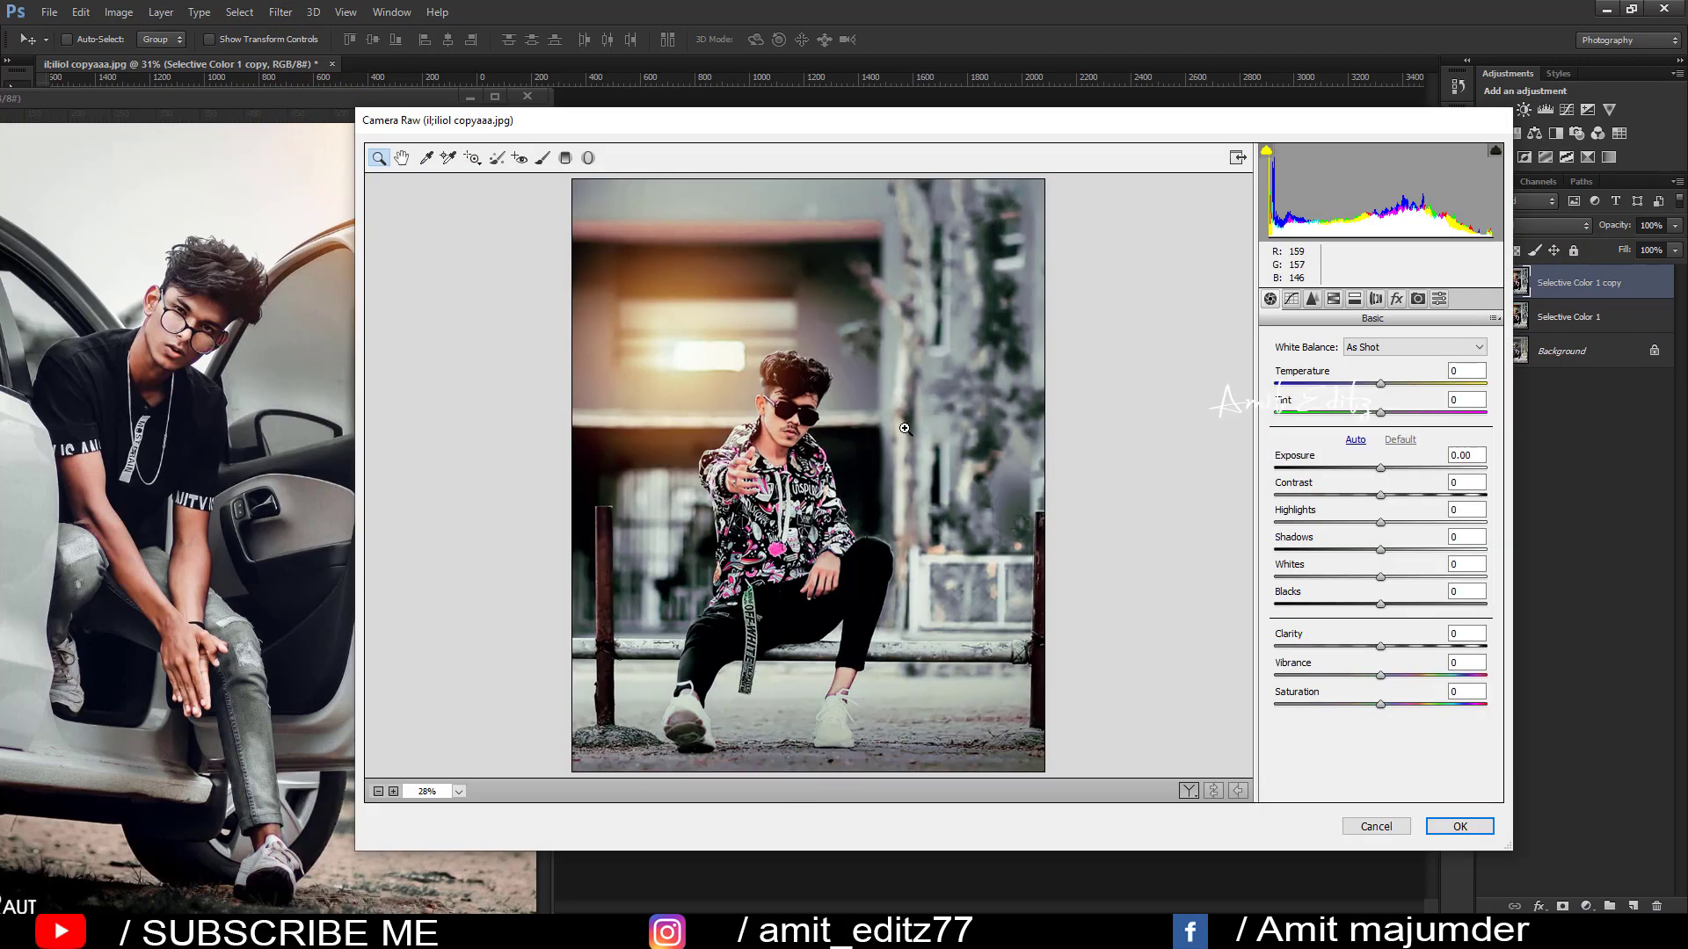
left_click_drag(1381, 412, 1371, 412)
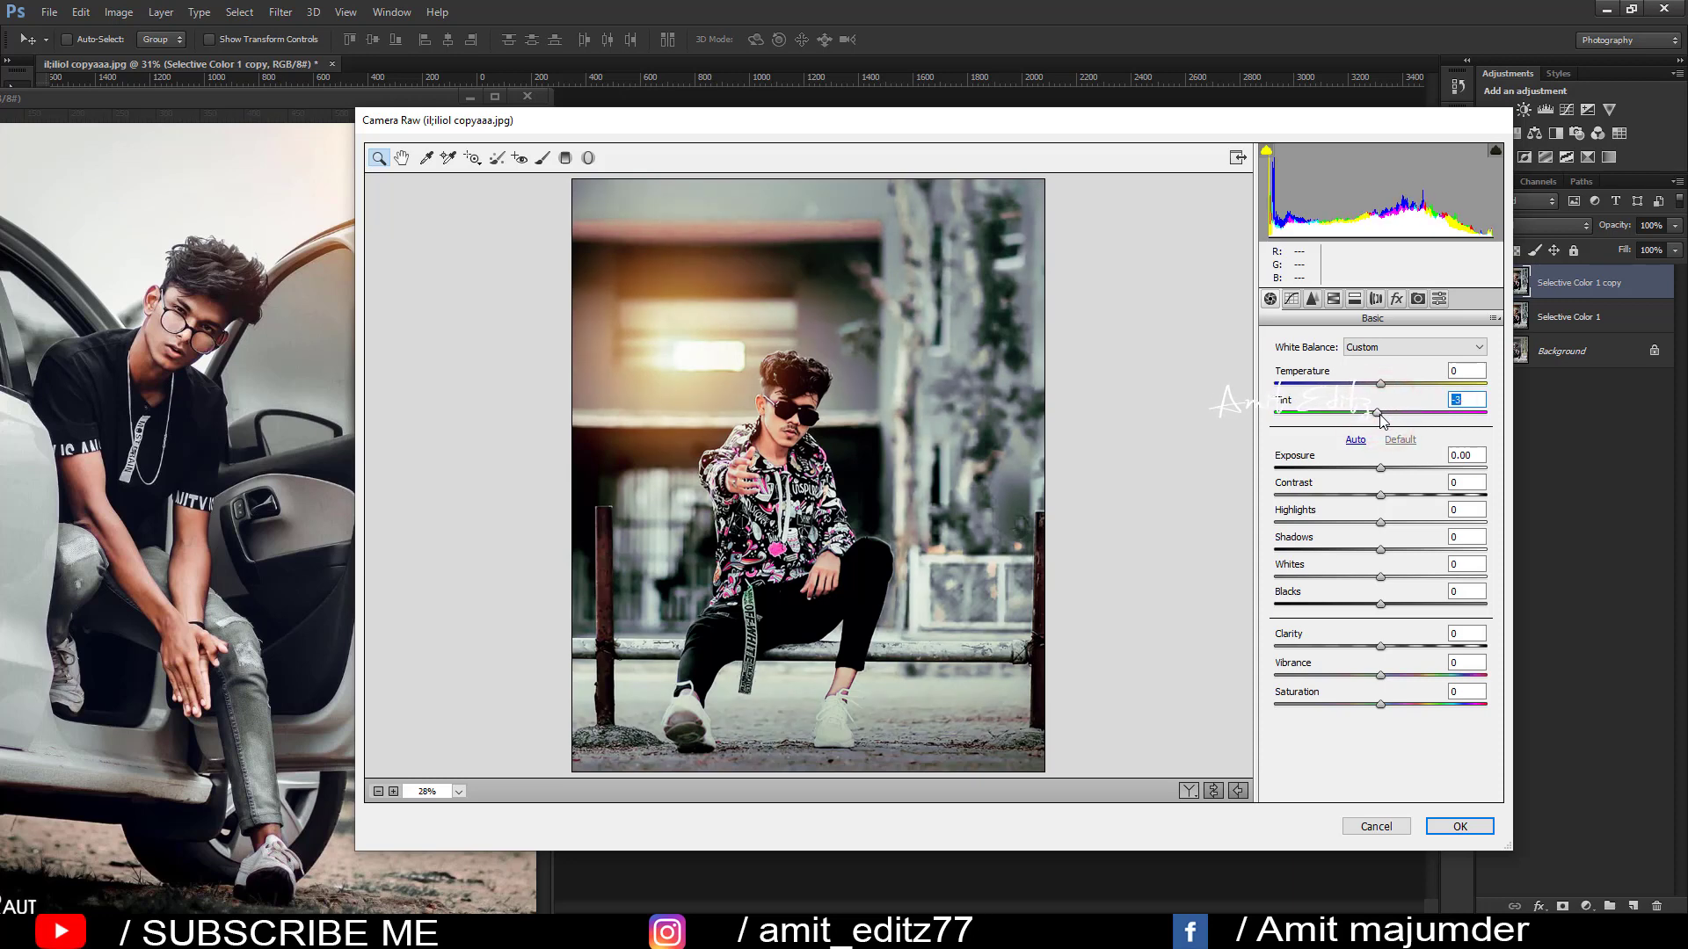
left_click_drag(1376, 383, 1390, 382)
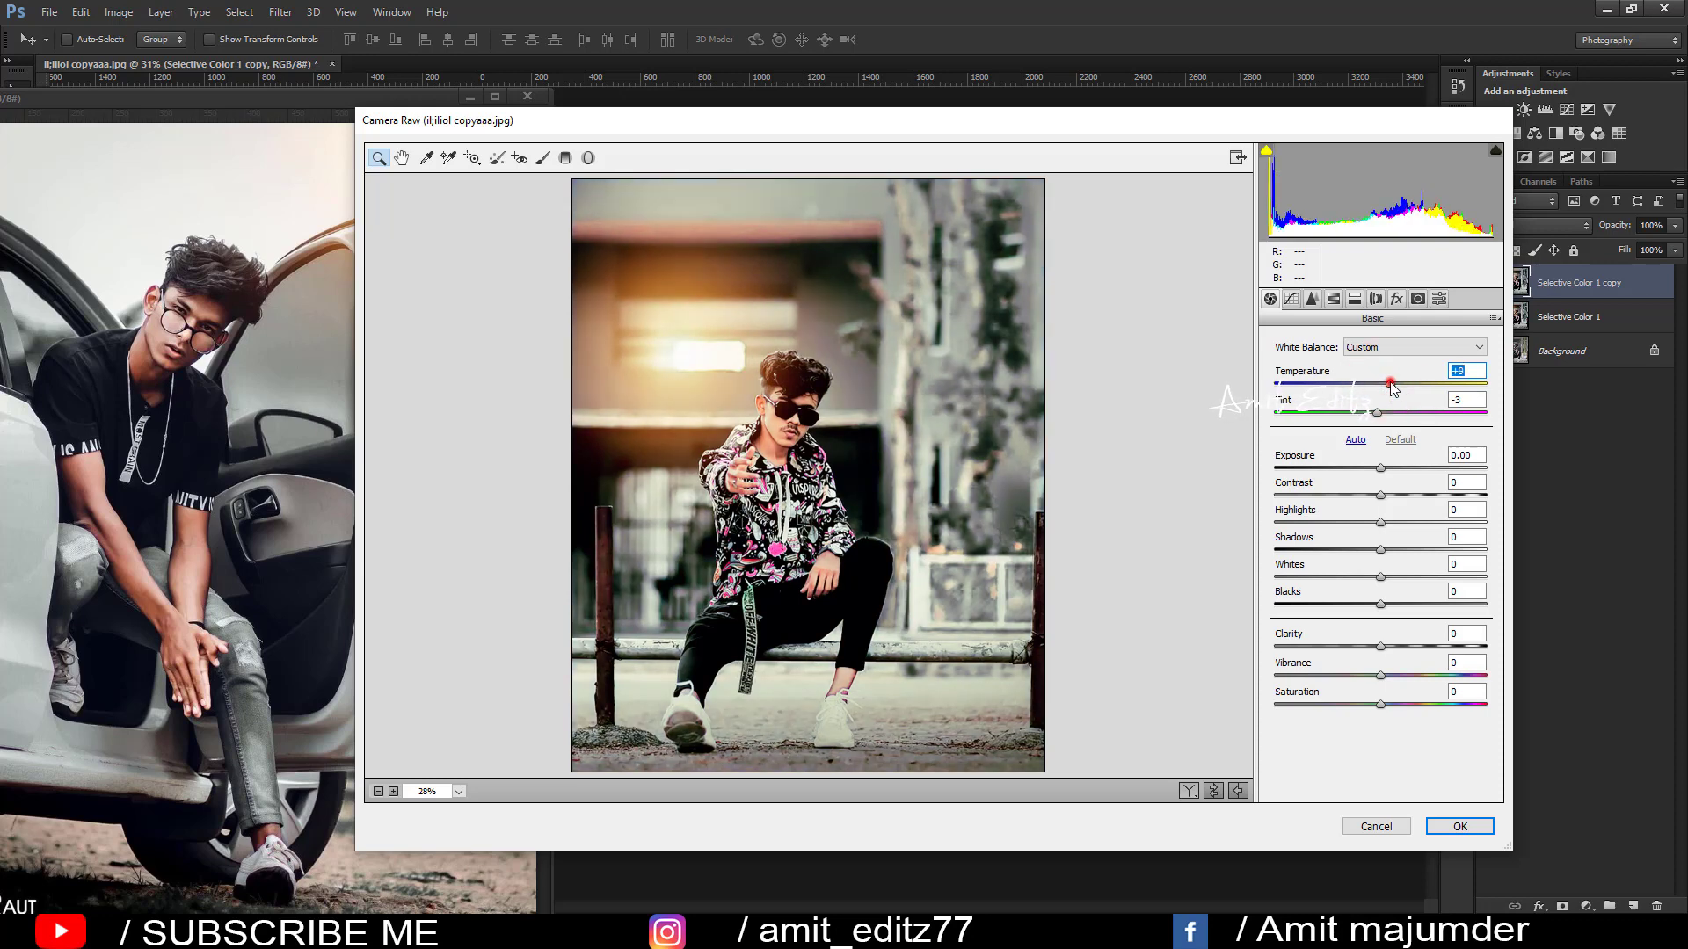
double_click(1389, 382)
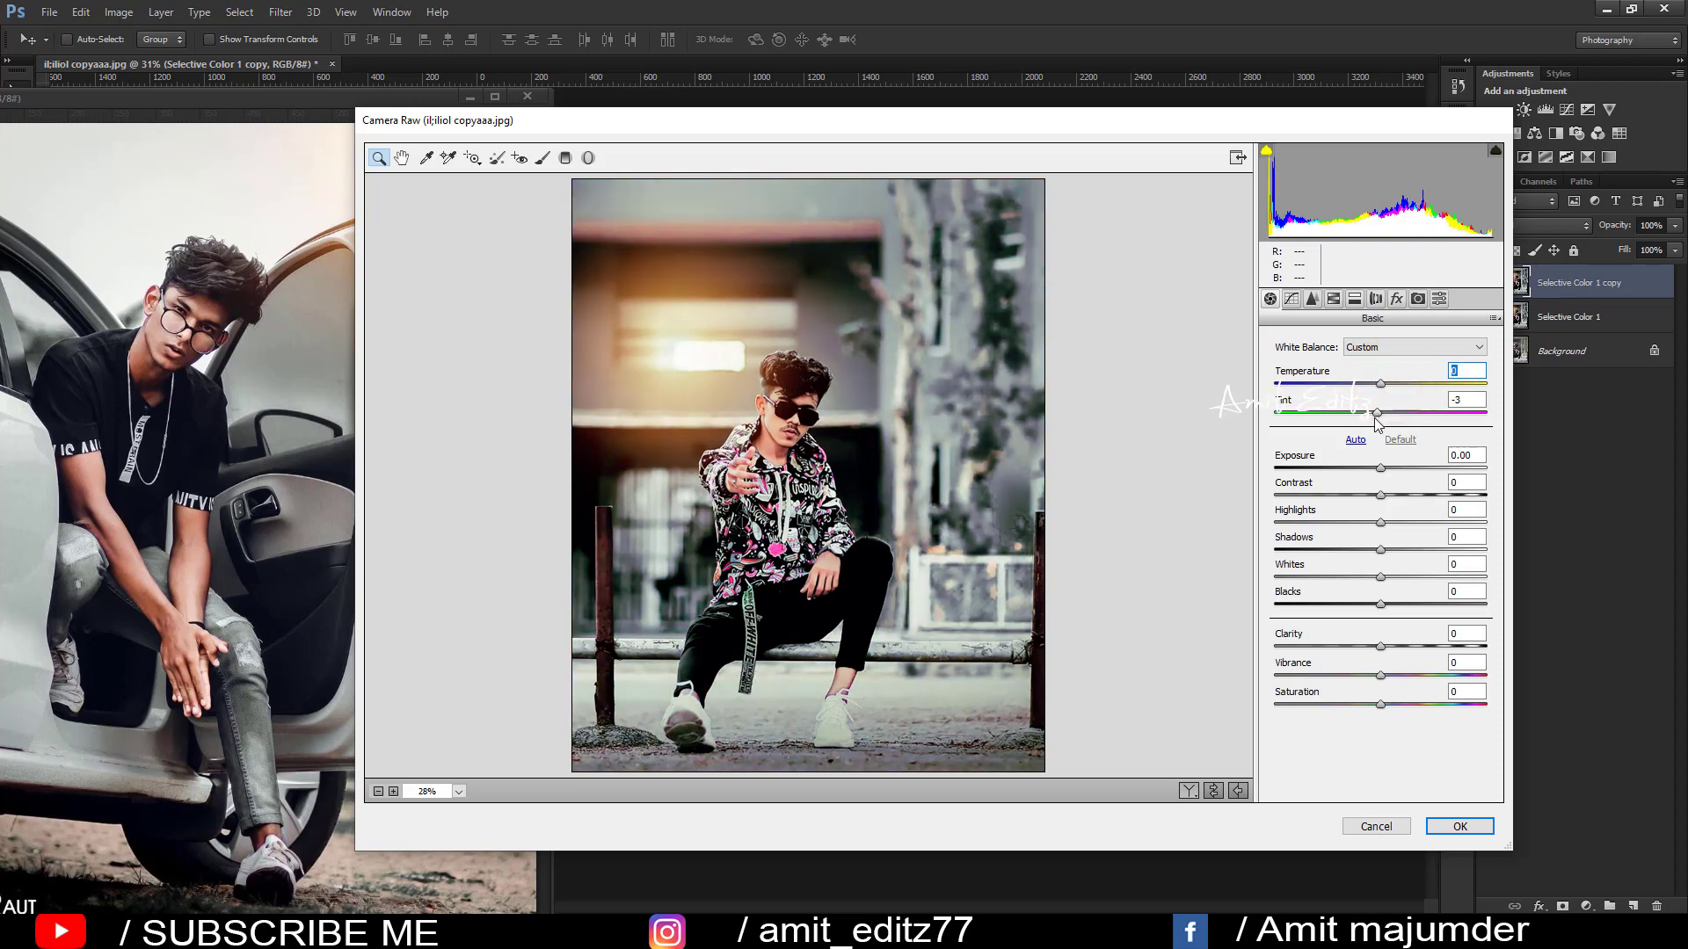
double_click(1377, 413)
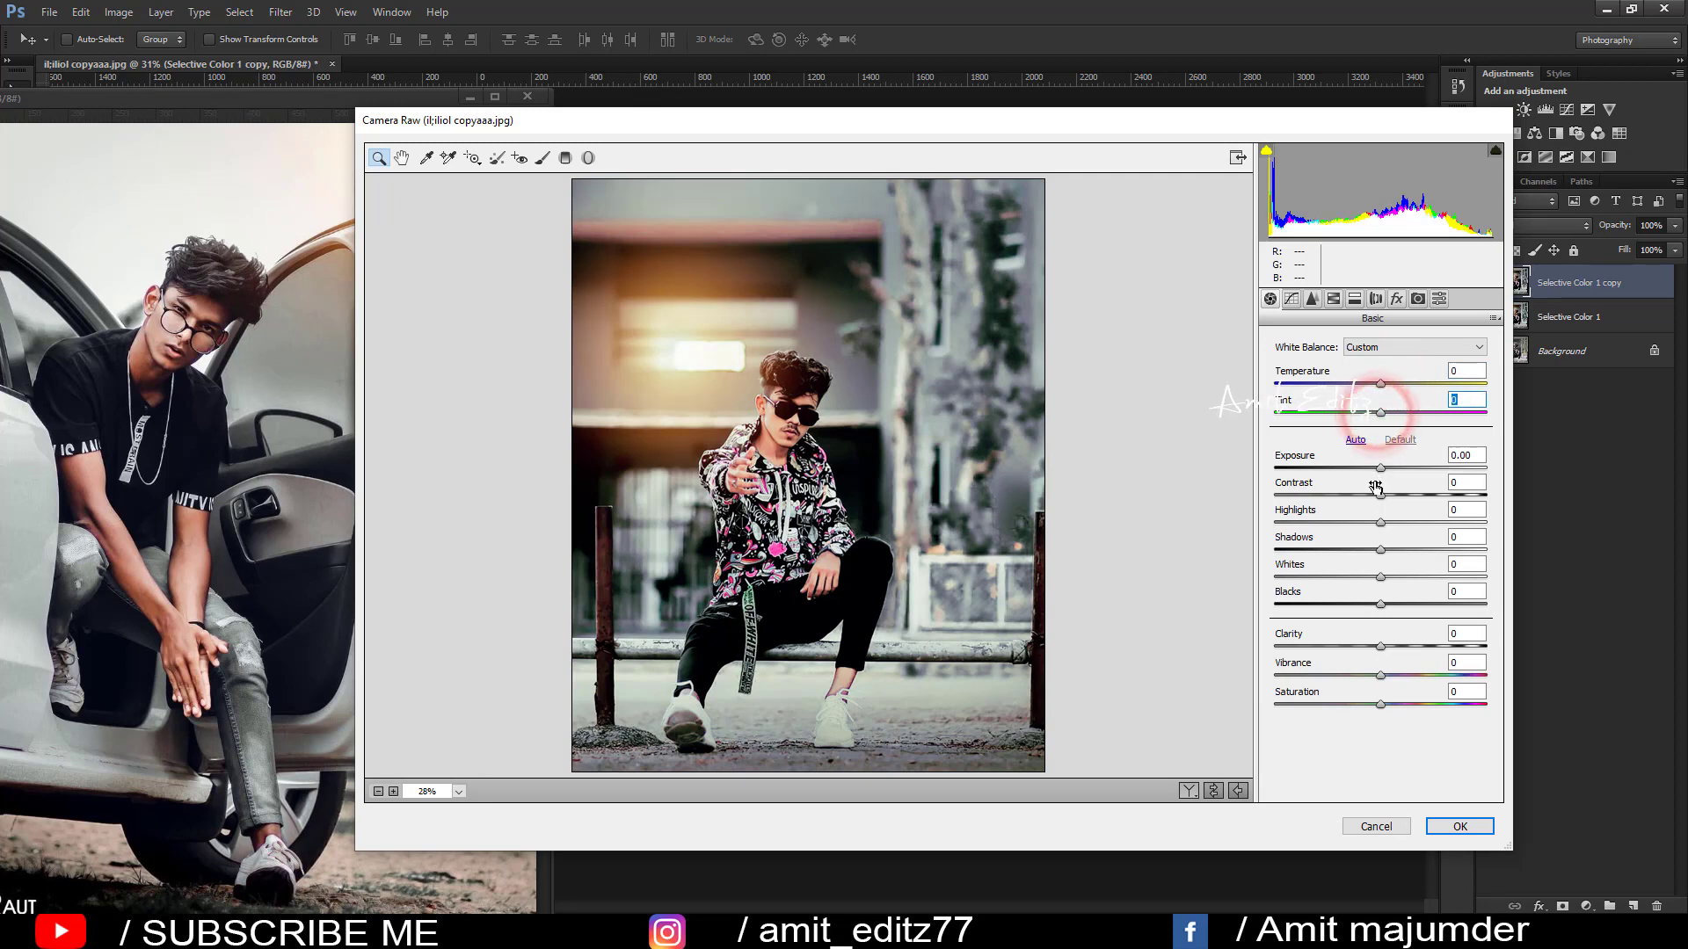
mouse_move(1381, 495)
left_mouse_down()
mouse_move(1398, 497)
mouse_move(1346, 502)
mouse_move(1405, 510)
mouse_move(1378, 518)
left_mouse_up()
mouse_move(1389, 577)
left_mouse_down()
mouse_move(1426, 581)
mouse_move(1385, 584)
mouse_move(1445, 607)
mouse_move(1389, 646)
left_mouse_up()
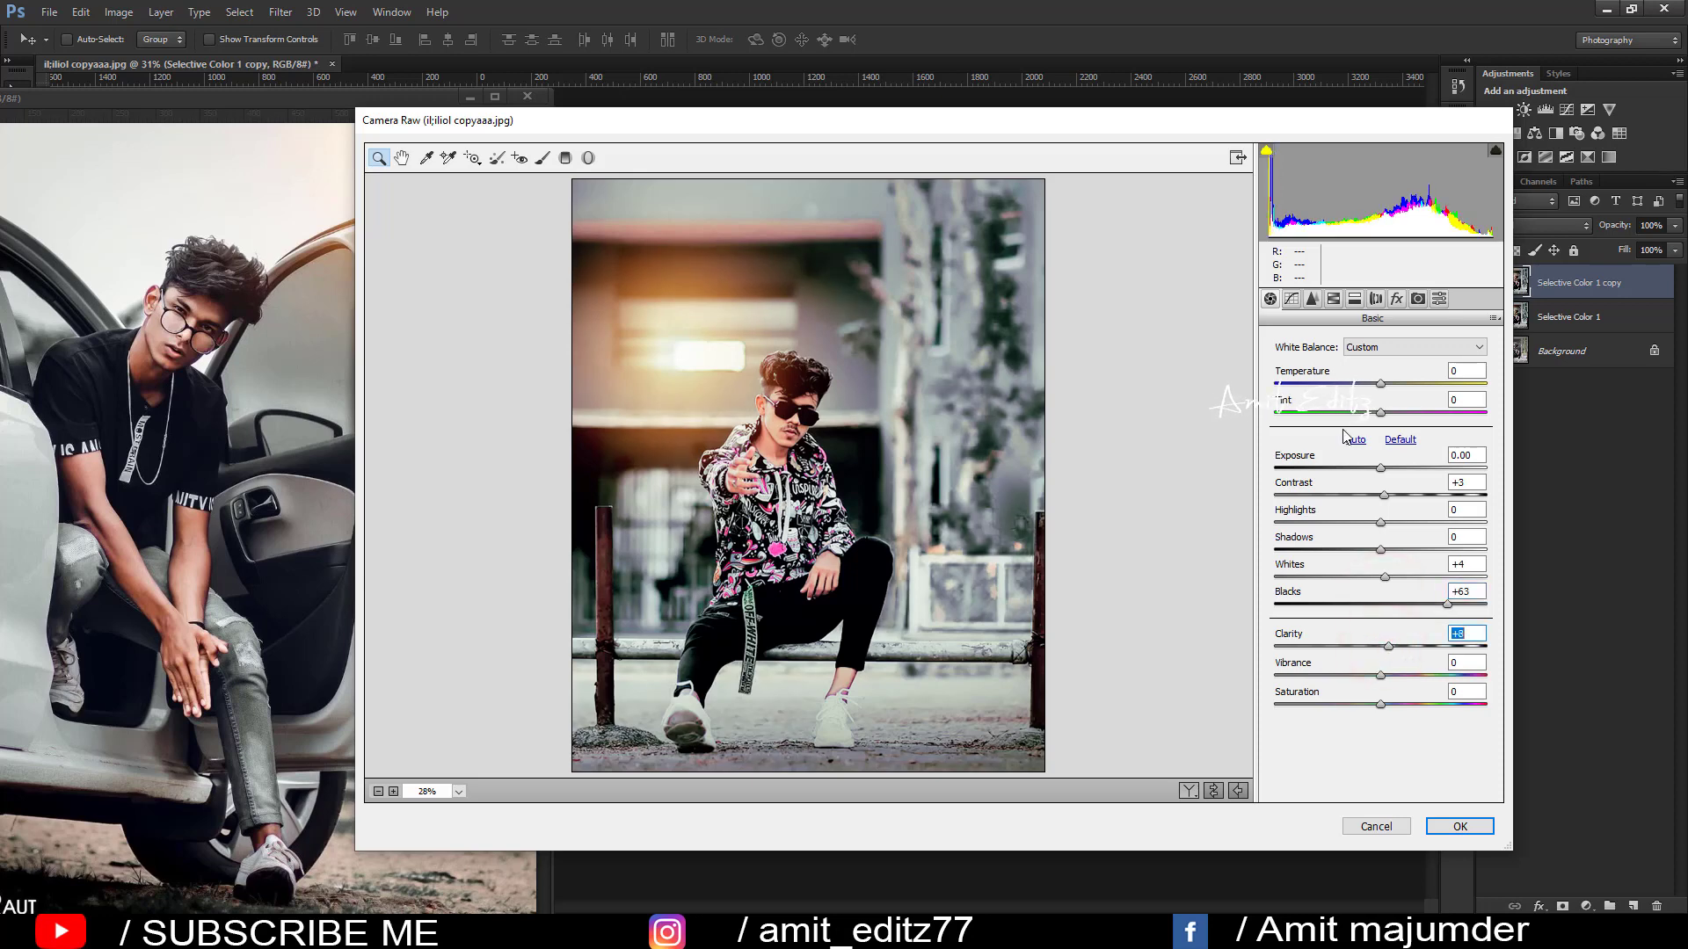
Lower Aquas saturation to -77 and give the Split Toning highlights an orange hue.
left_click(1334, 299)
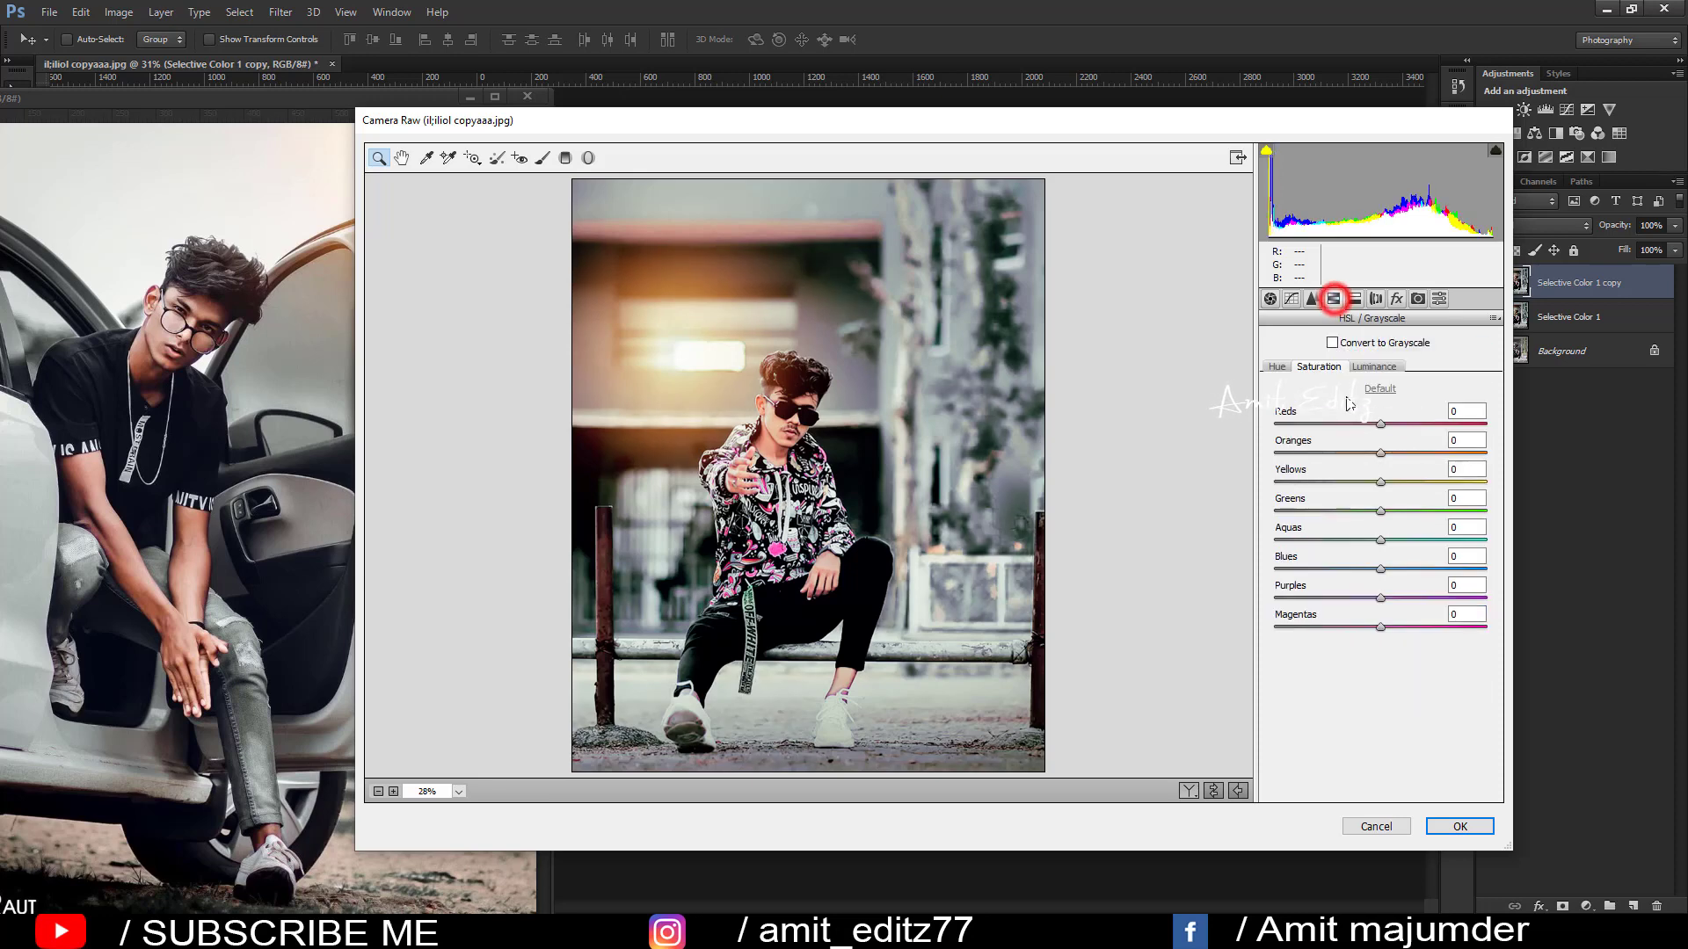
mouse_move(1364, 539)
left_mouse_down()
mouse_move(1198, 550)
mouse_move(1300, 538)
left_mouse_up()
left_click(1356, 300)
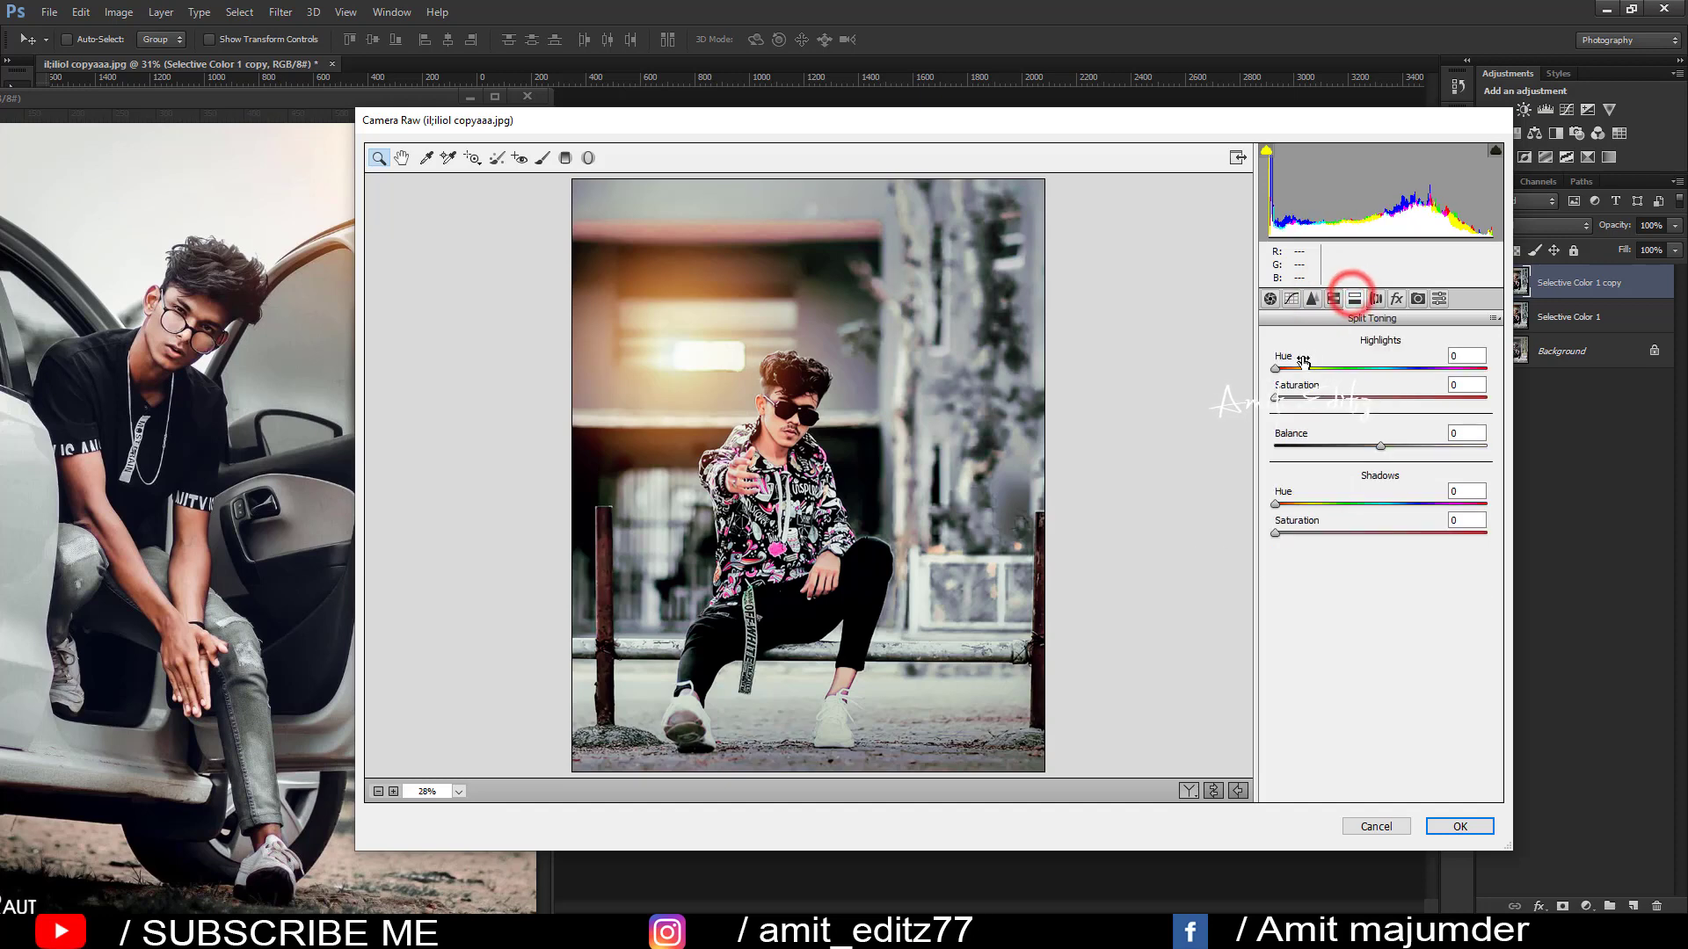
mouse_move(1286, 369)
left_mouse_down()
mouse_move(1329, 389)
mouse_move(1286, 400)
left_mouse_up()
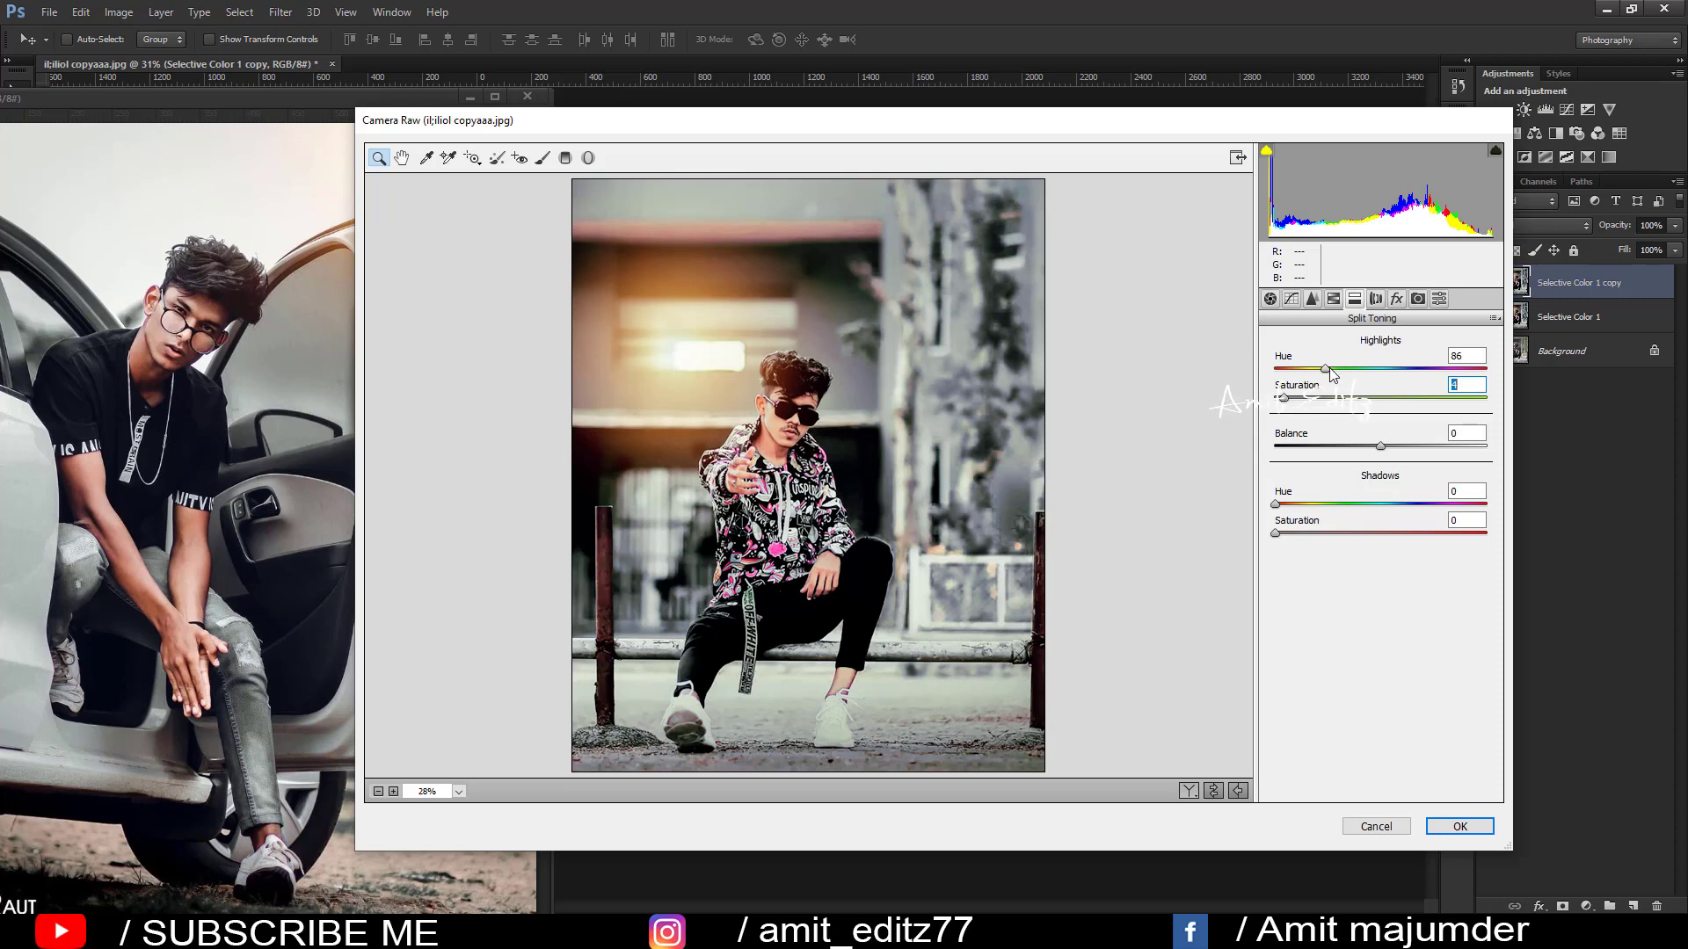
mouse_move(1329, 367)
left_mouse_down()
mouse_move(1298, 376)
mouse_move(1316, 382)
mouse_move(1304, 403)
left_mouse_up()
Desaturate the Reds, keep their hue at 0, and apply the Camera Raw grade.
left_click(1319, 299)
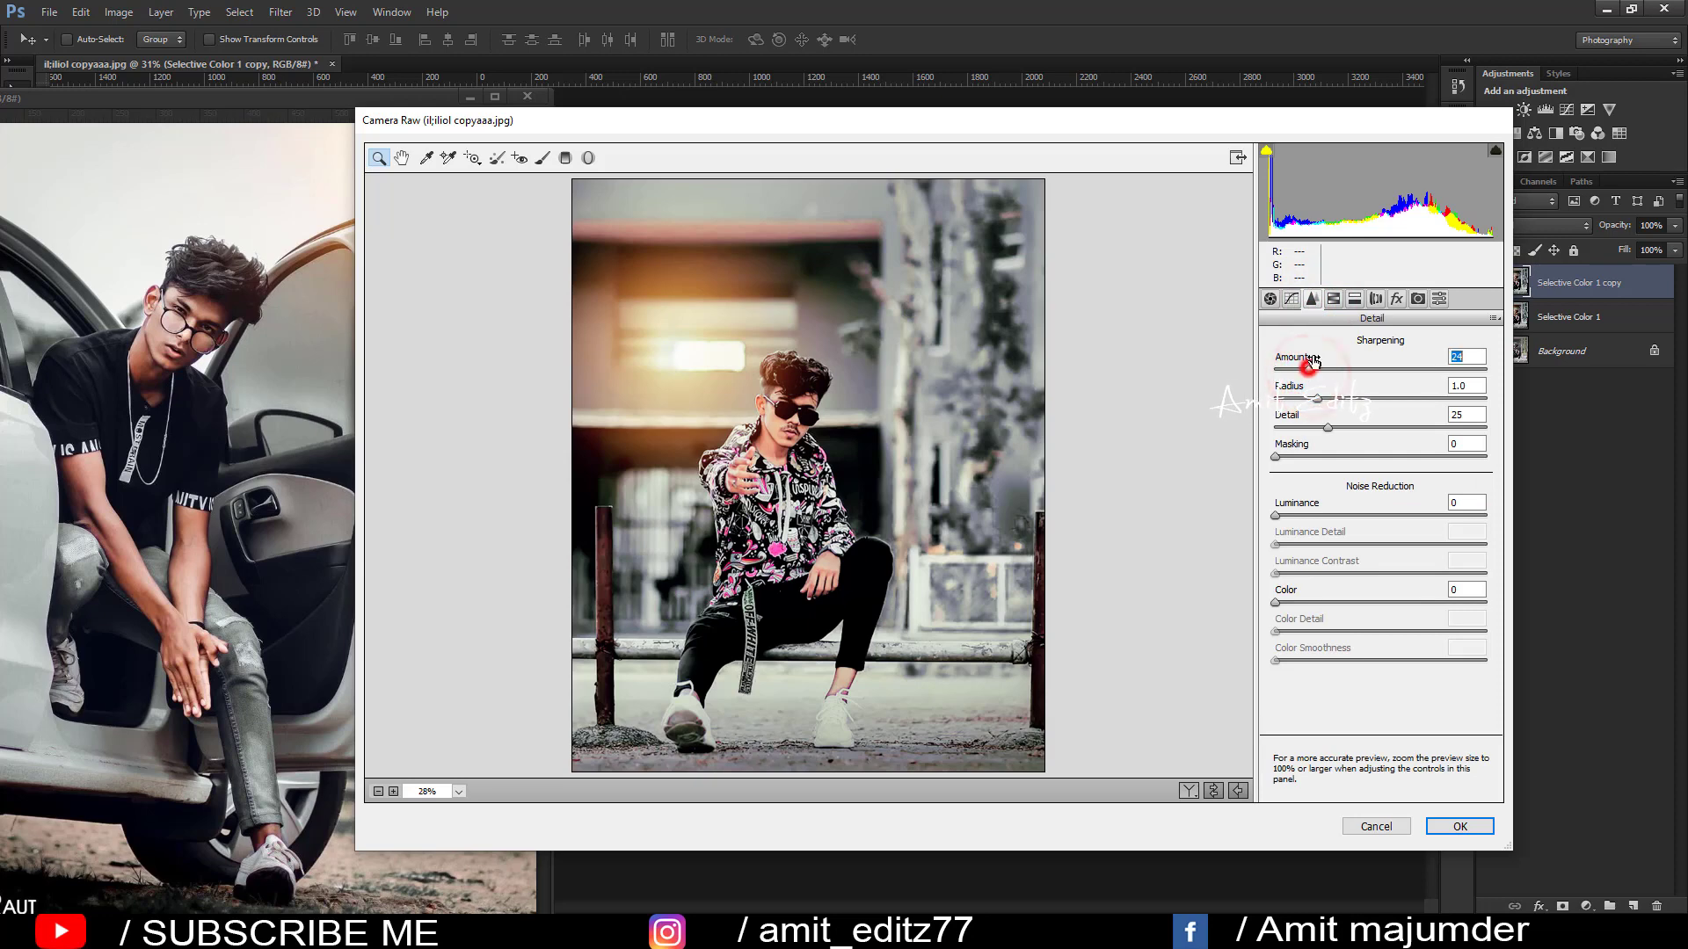
left_click(1333, 299)
left_click_drag(1377, 424, 1352, 424)
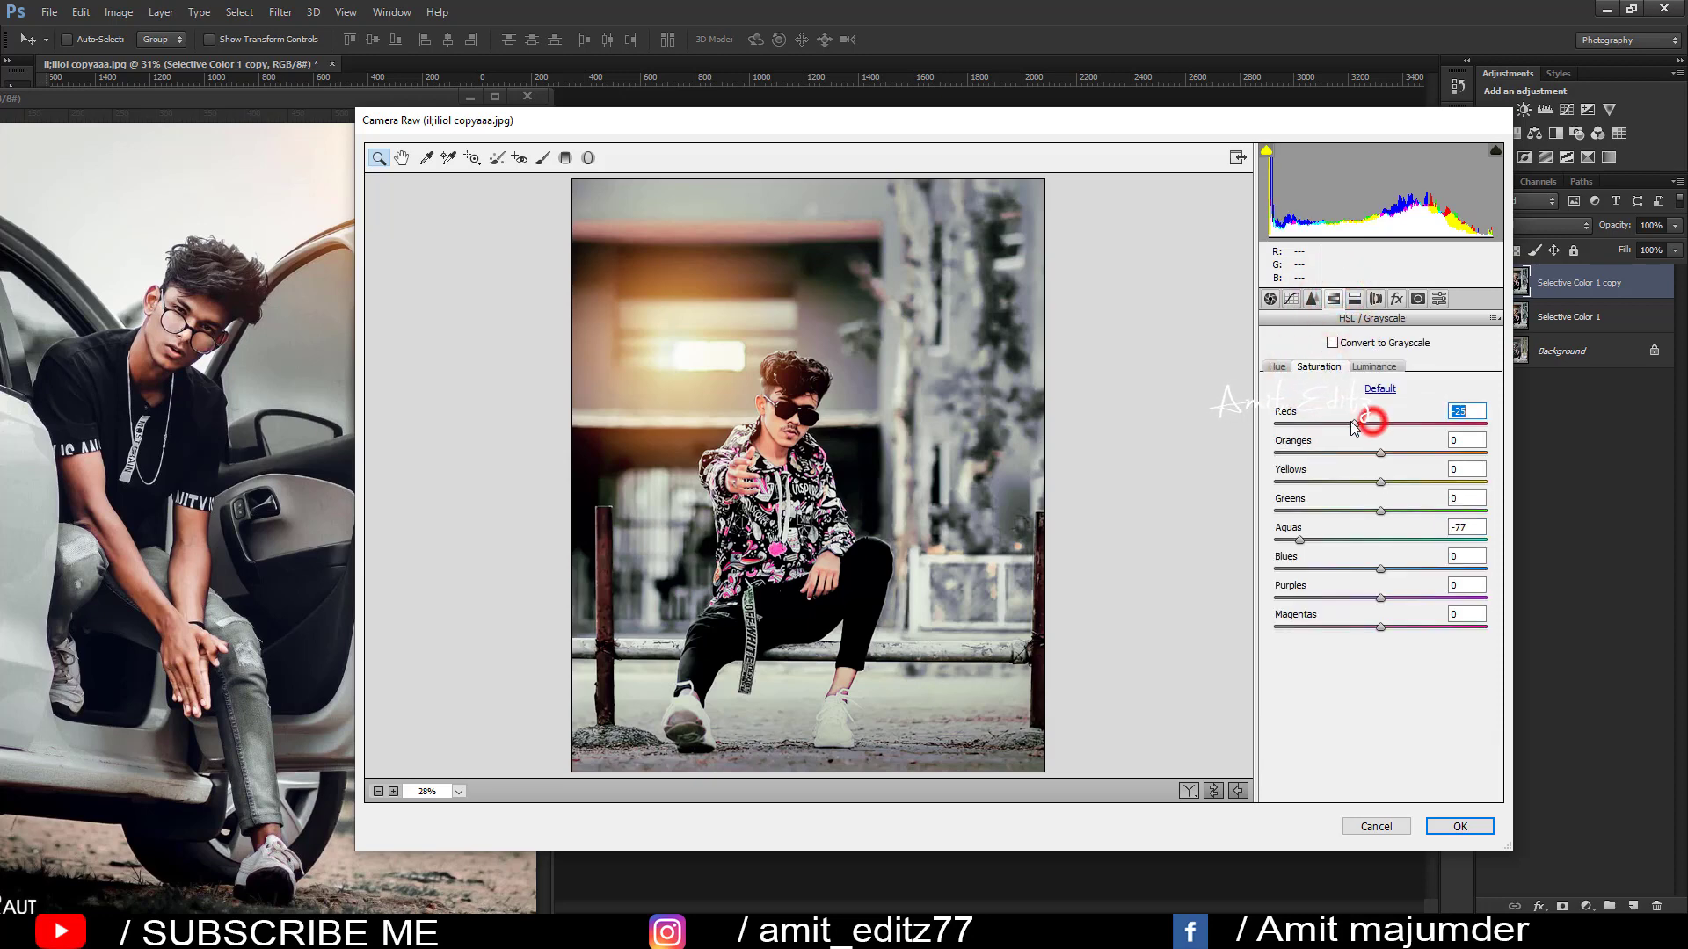
left_click(1277, 368)
left_click_drag(1382, 424, 1505, 433)
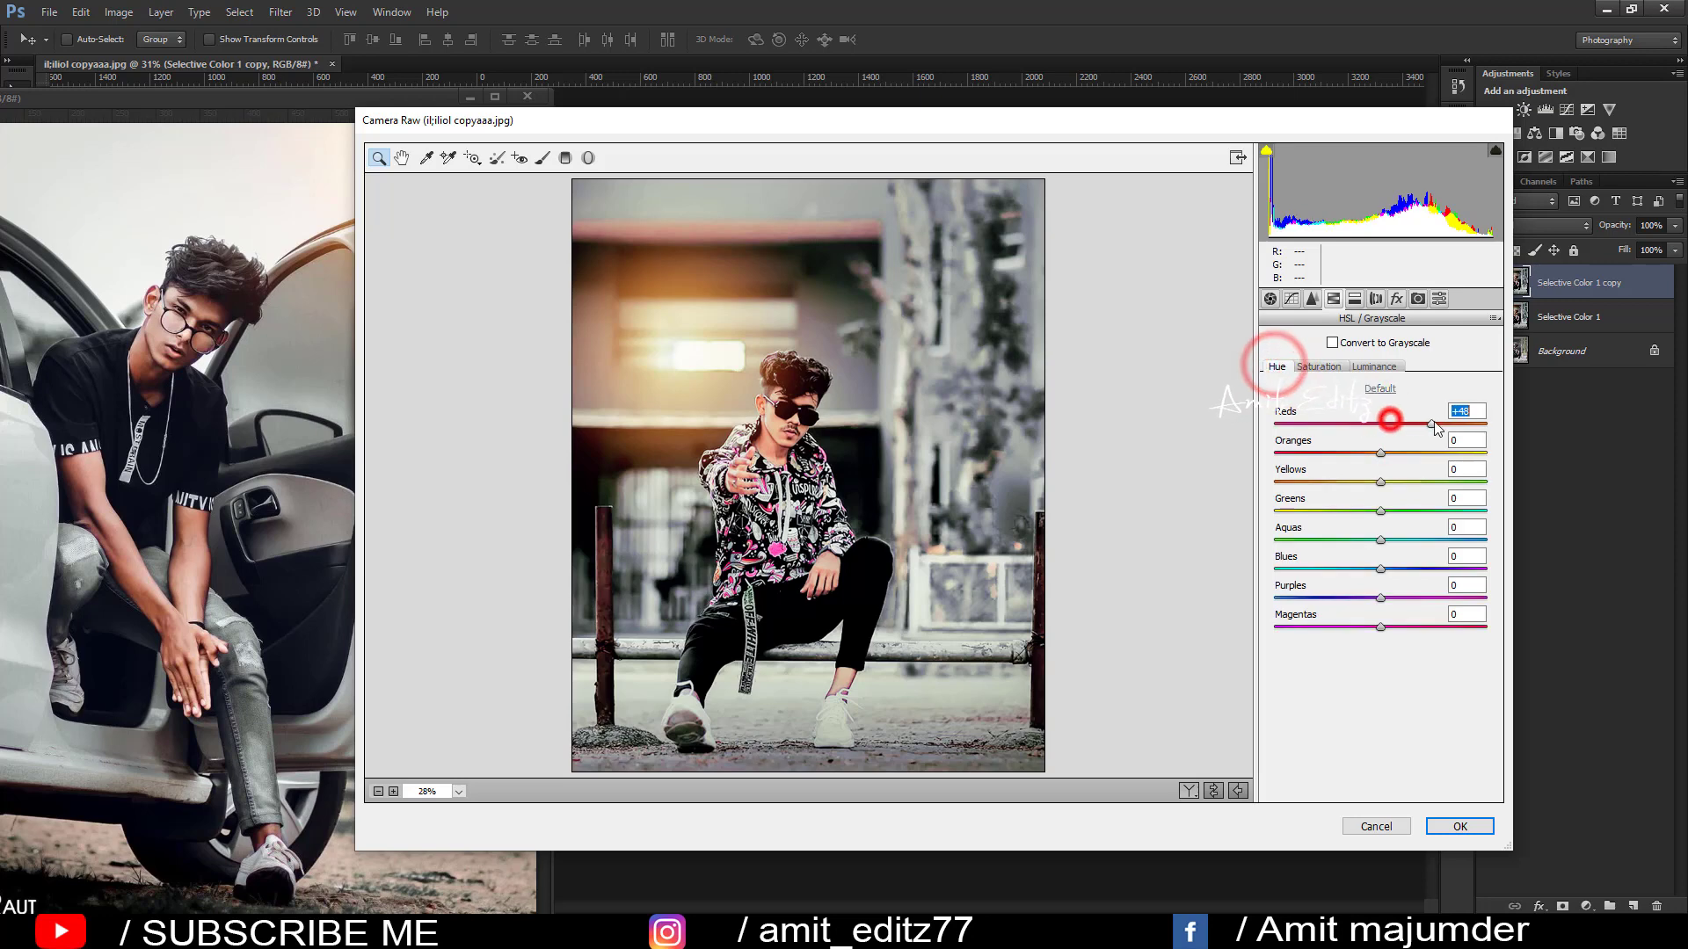
double_click(1485, 424)
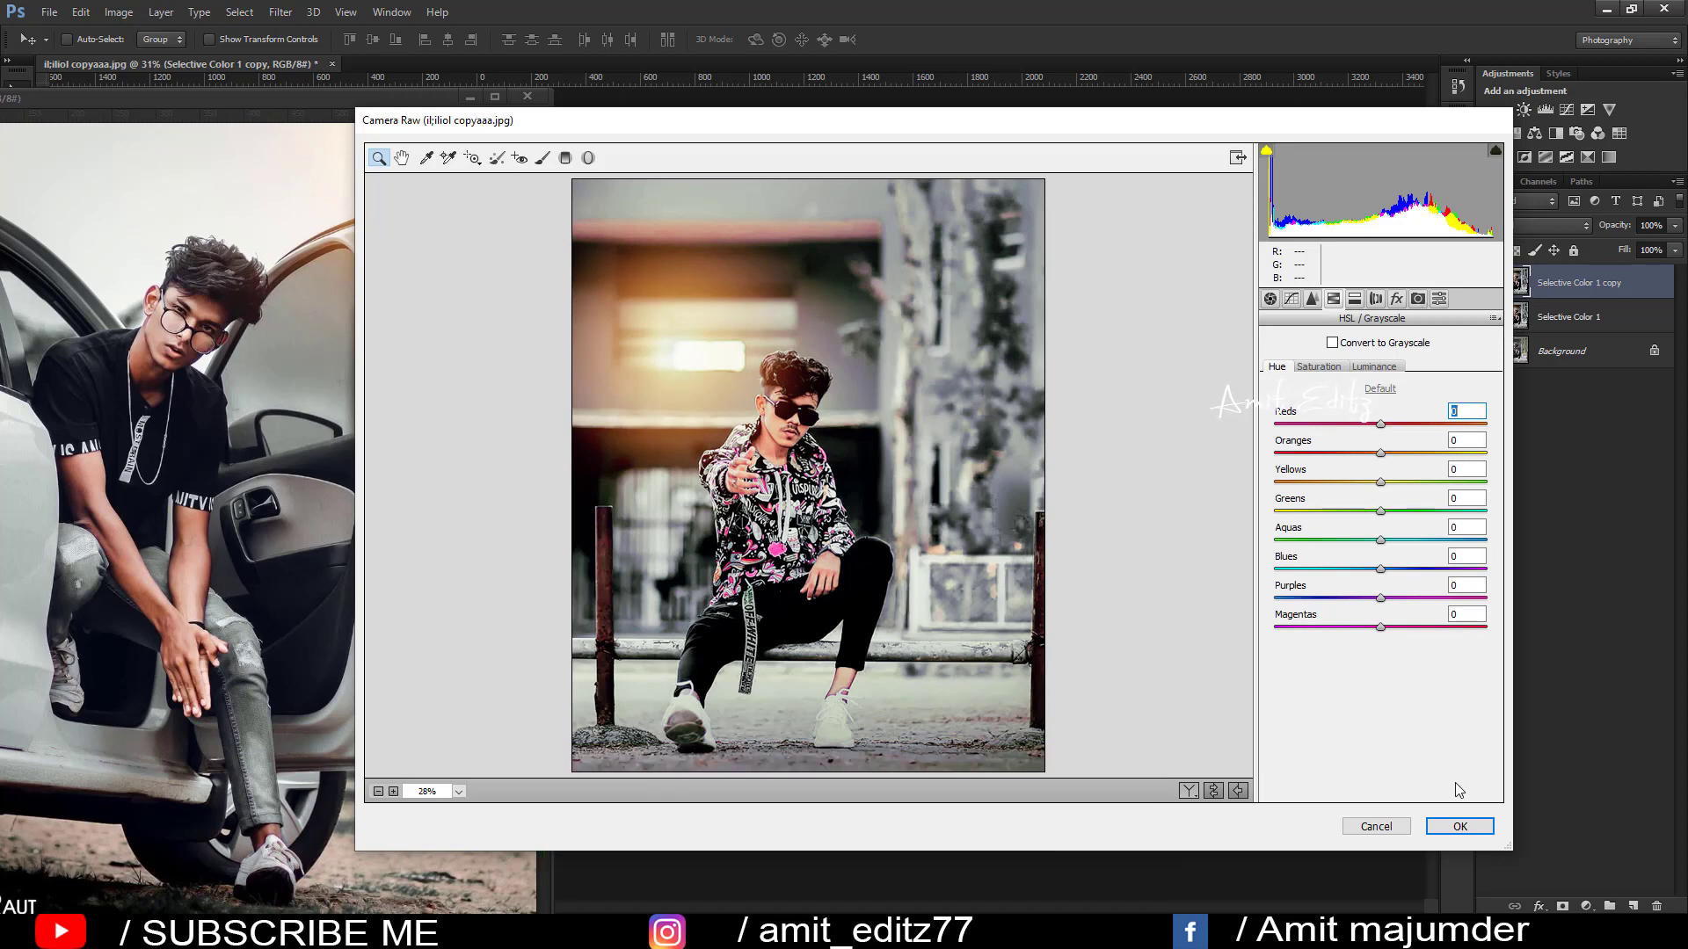
left_click(1461, 826)
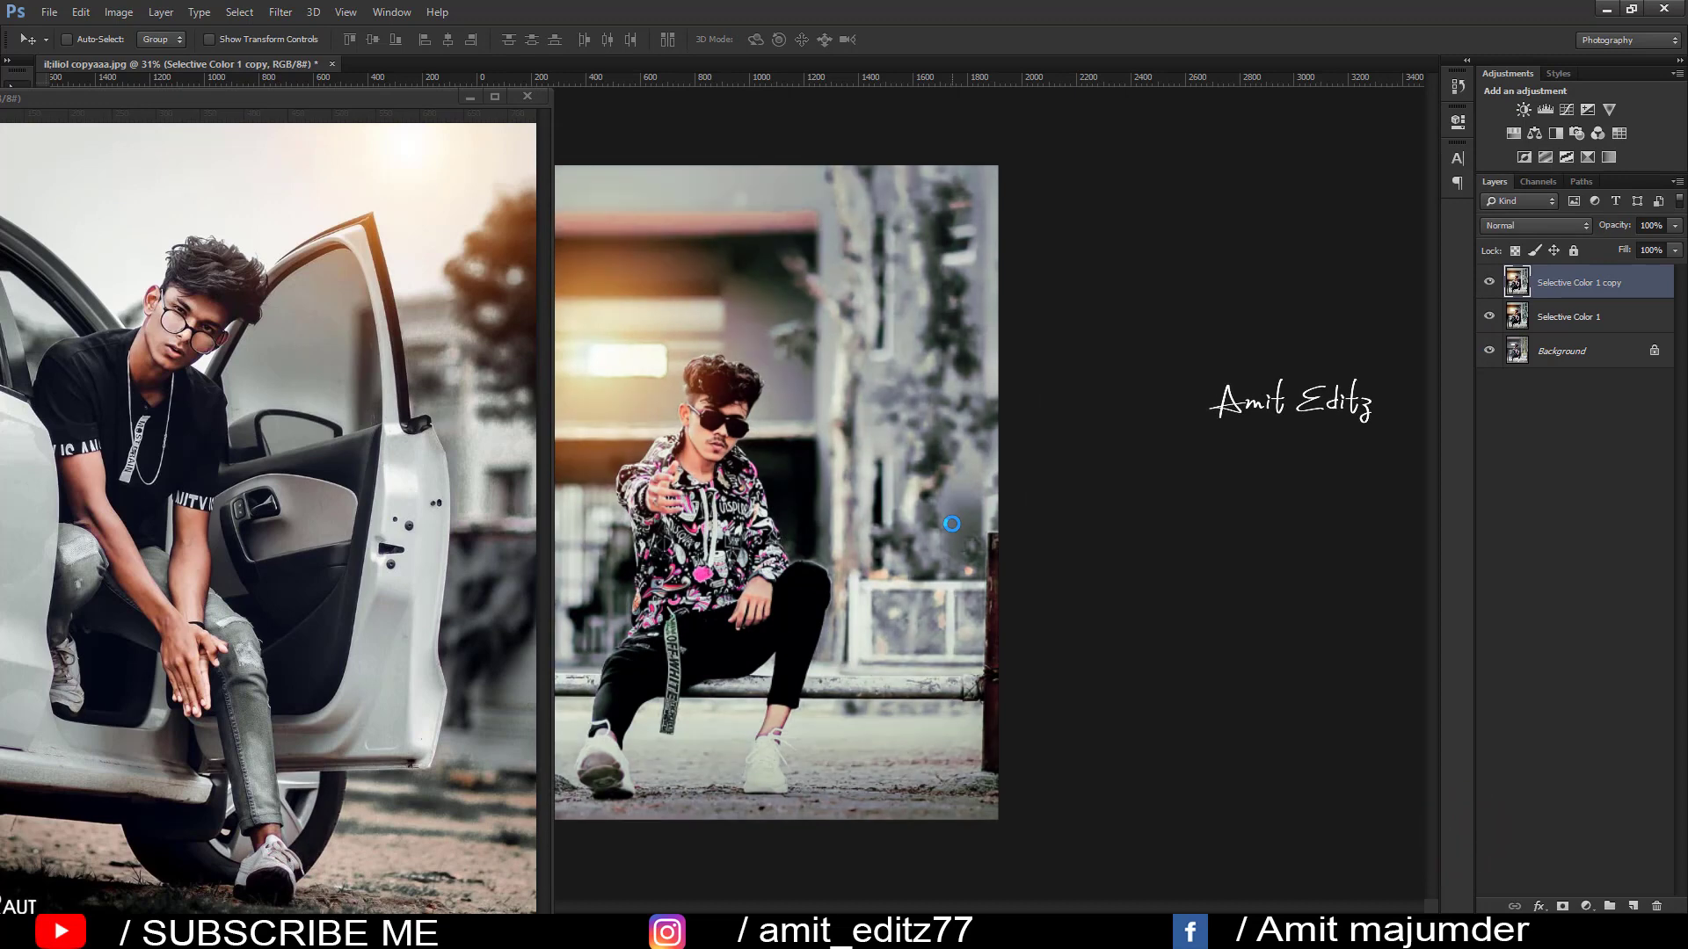
Close the floating car-door reference photo window.
scroll(848, 472, "down", 2)
scroll(849, 473, "down", 1)
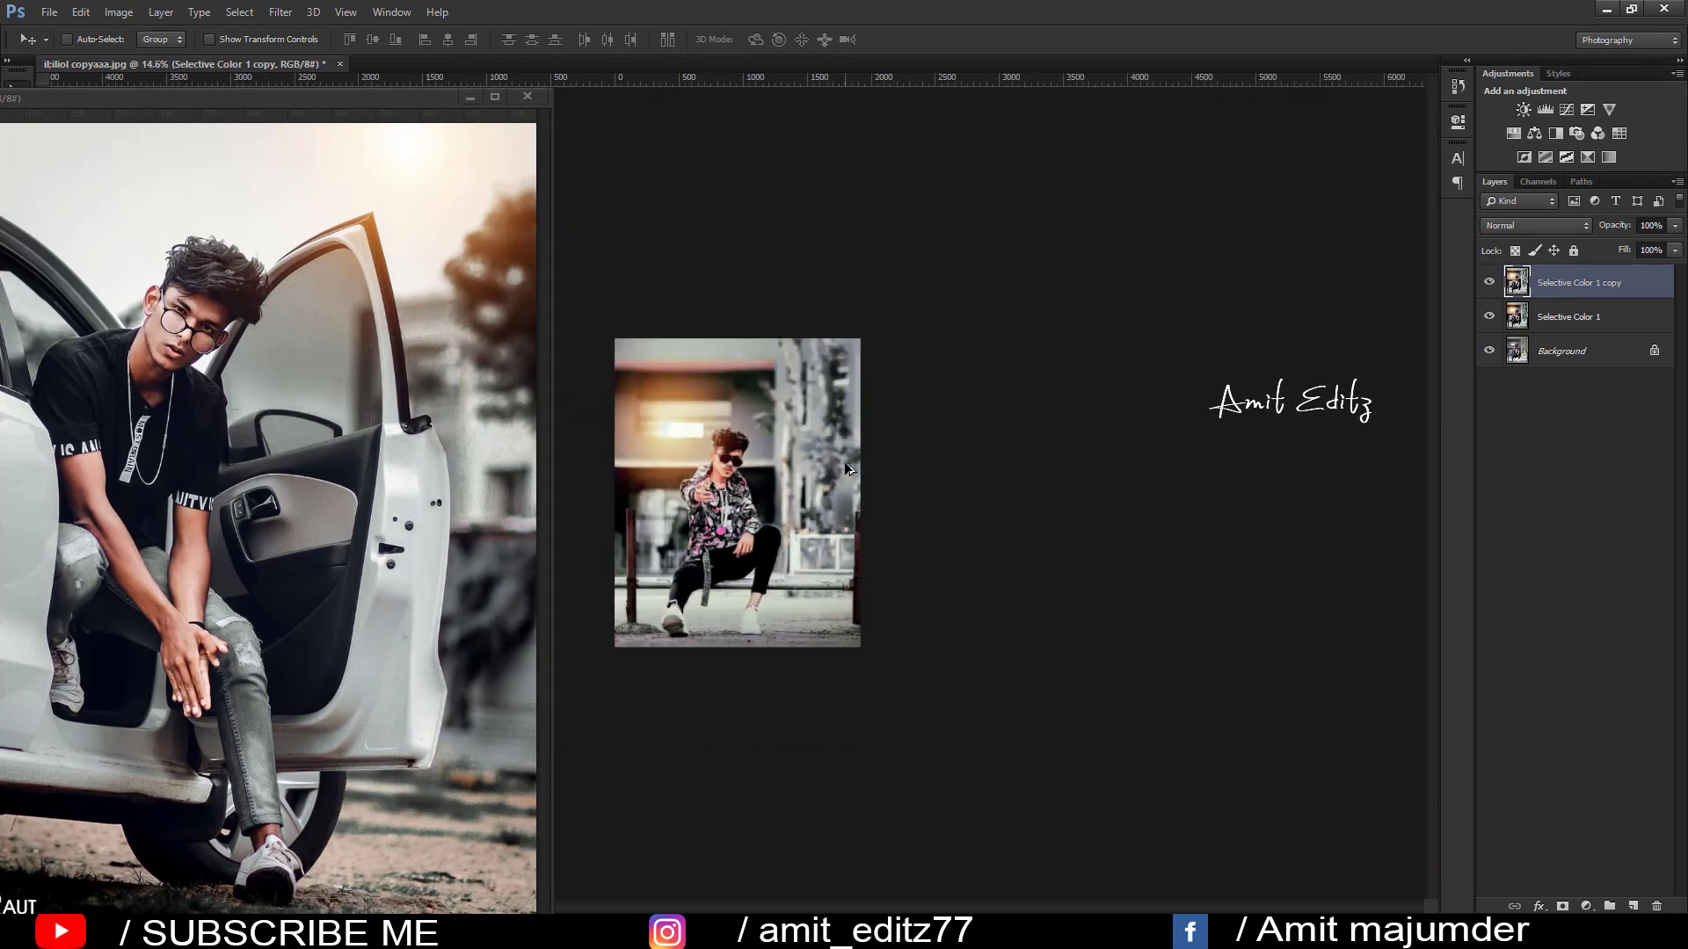
scroll(849, 472, "down", 1)
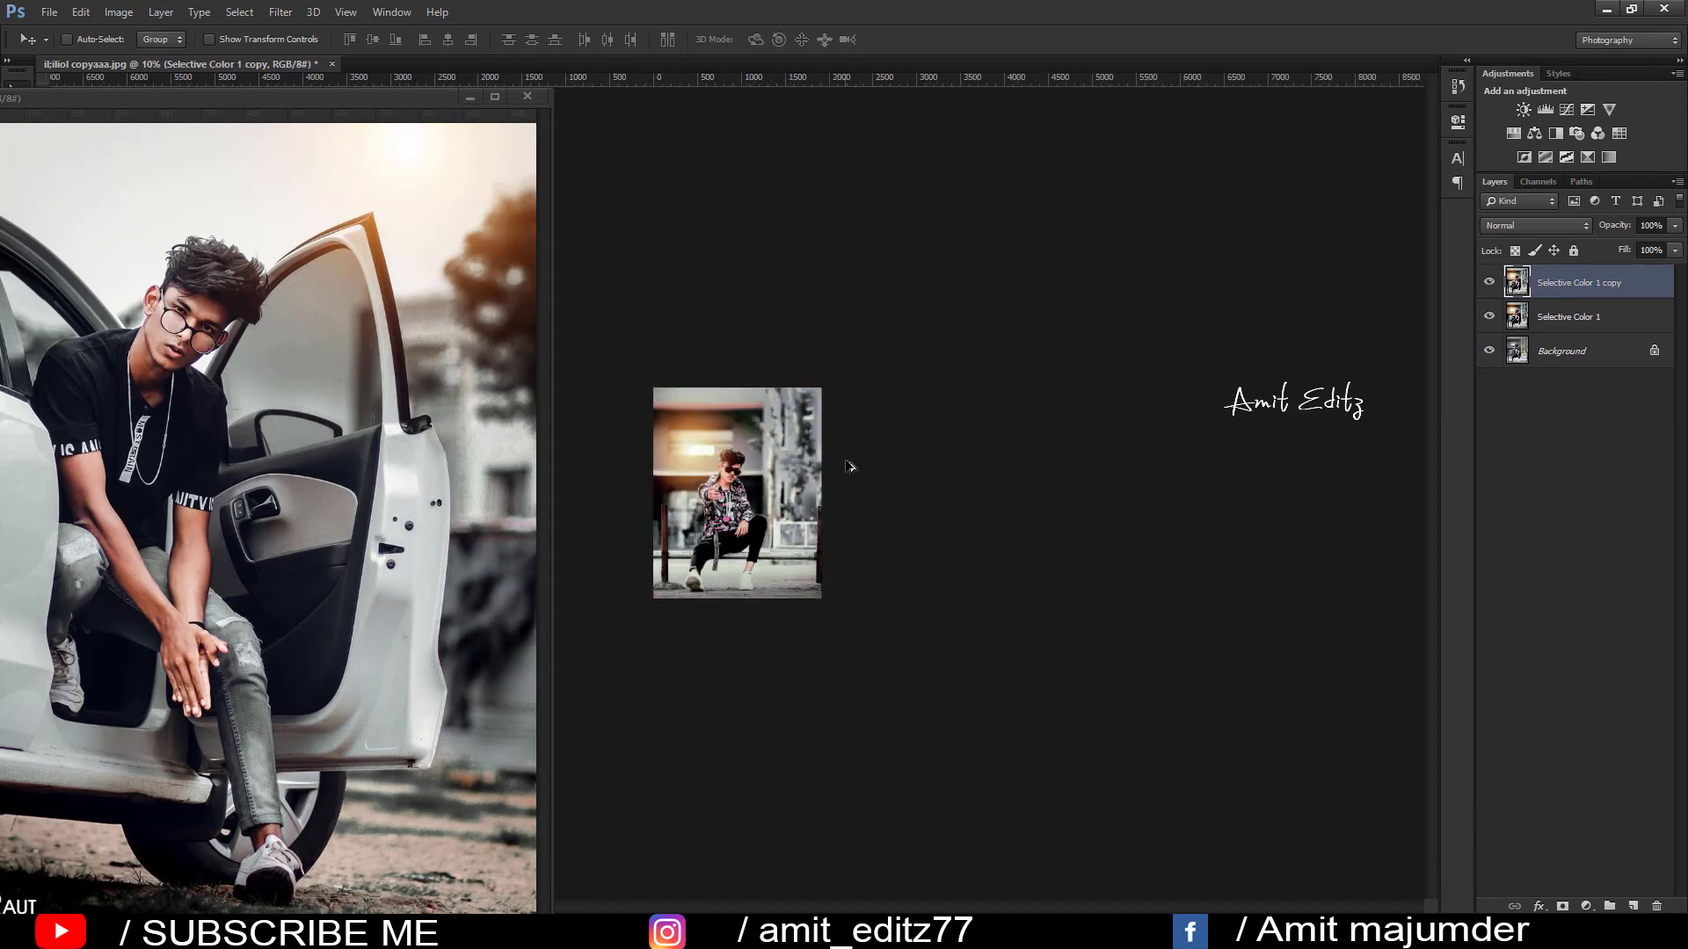
left_click(526, 95)
scroll(709, 384, "up", 1)
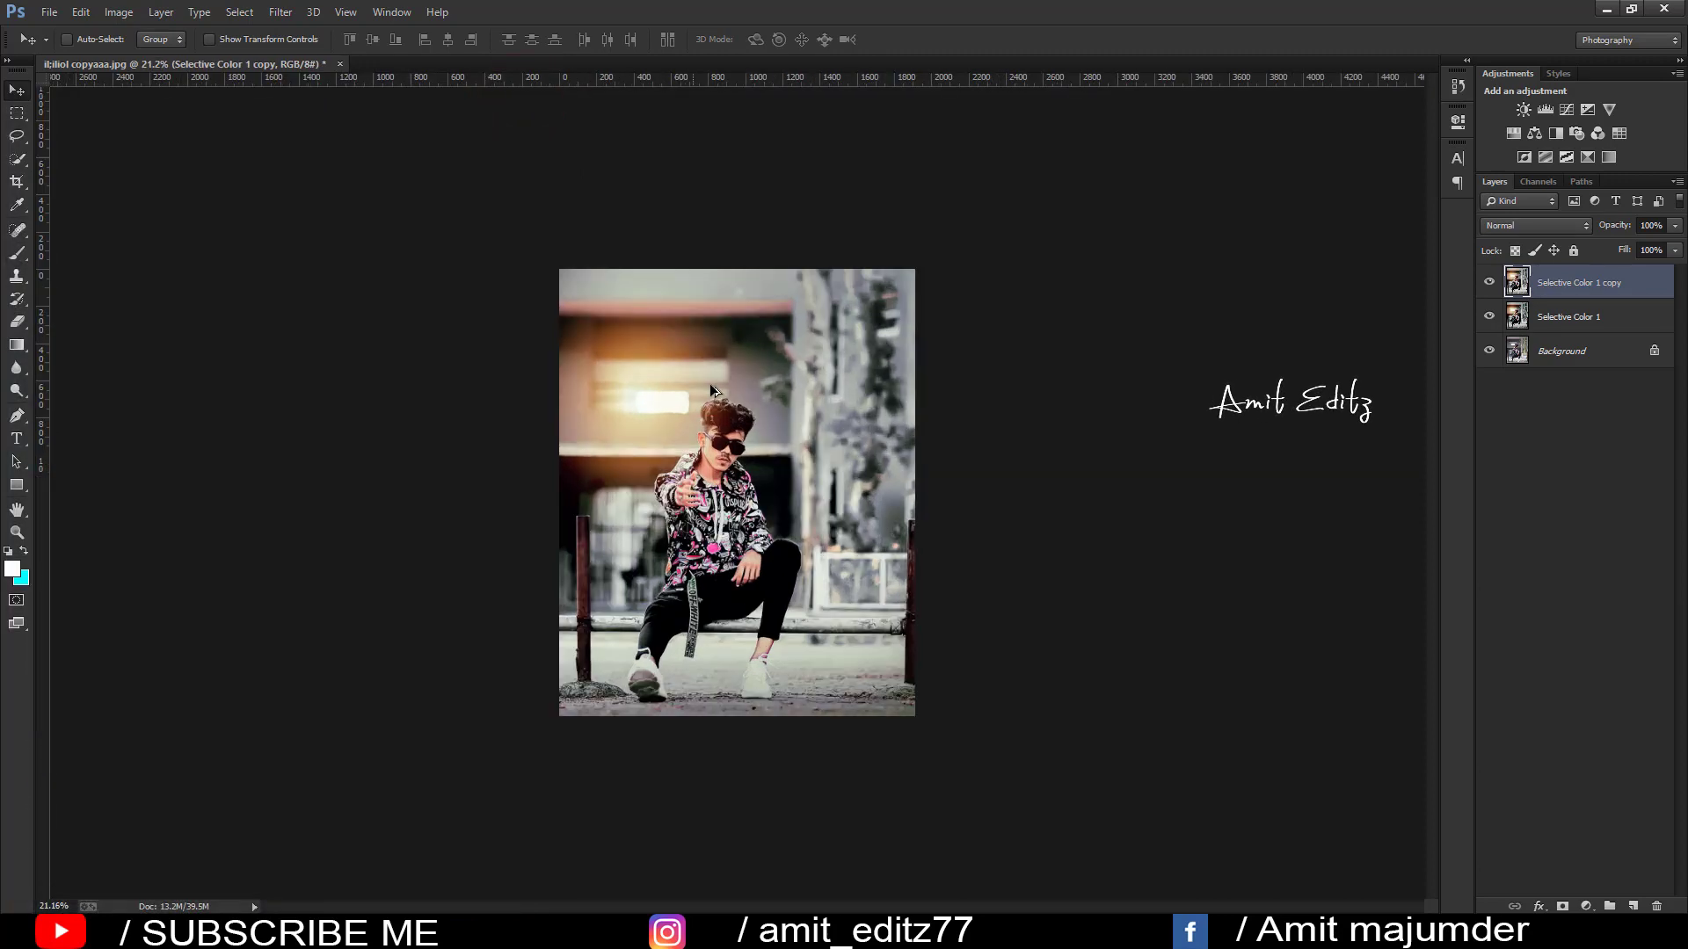
scroll(711, 387, "up", 2)
scroll(711, 387, "down", 1)
Merge both Selective Color layers into Selective Color 1 copy.
left_click(1566, 319, "shift")
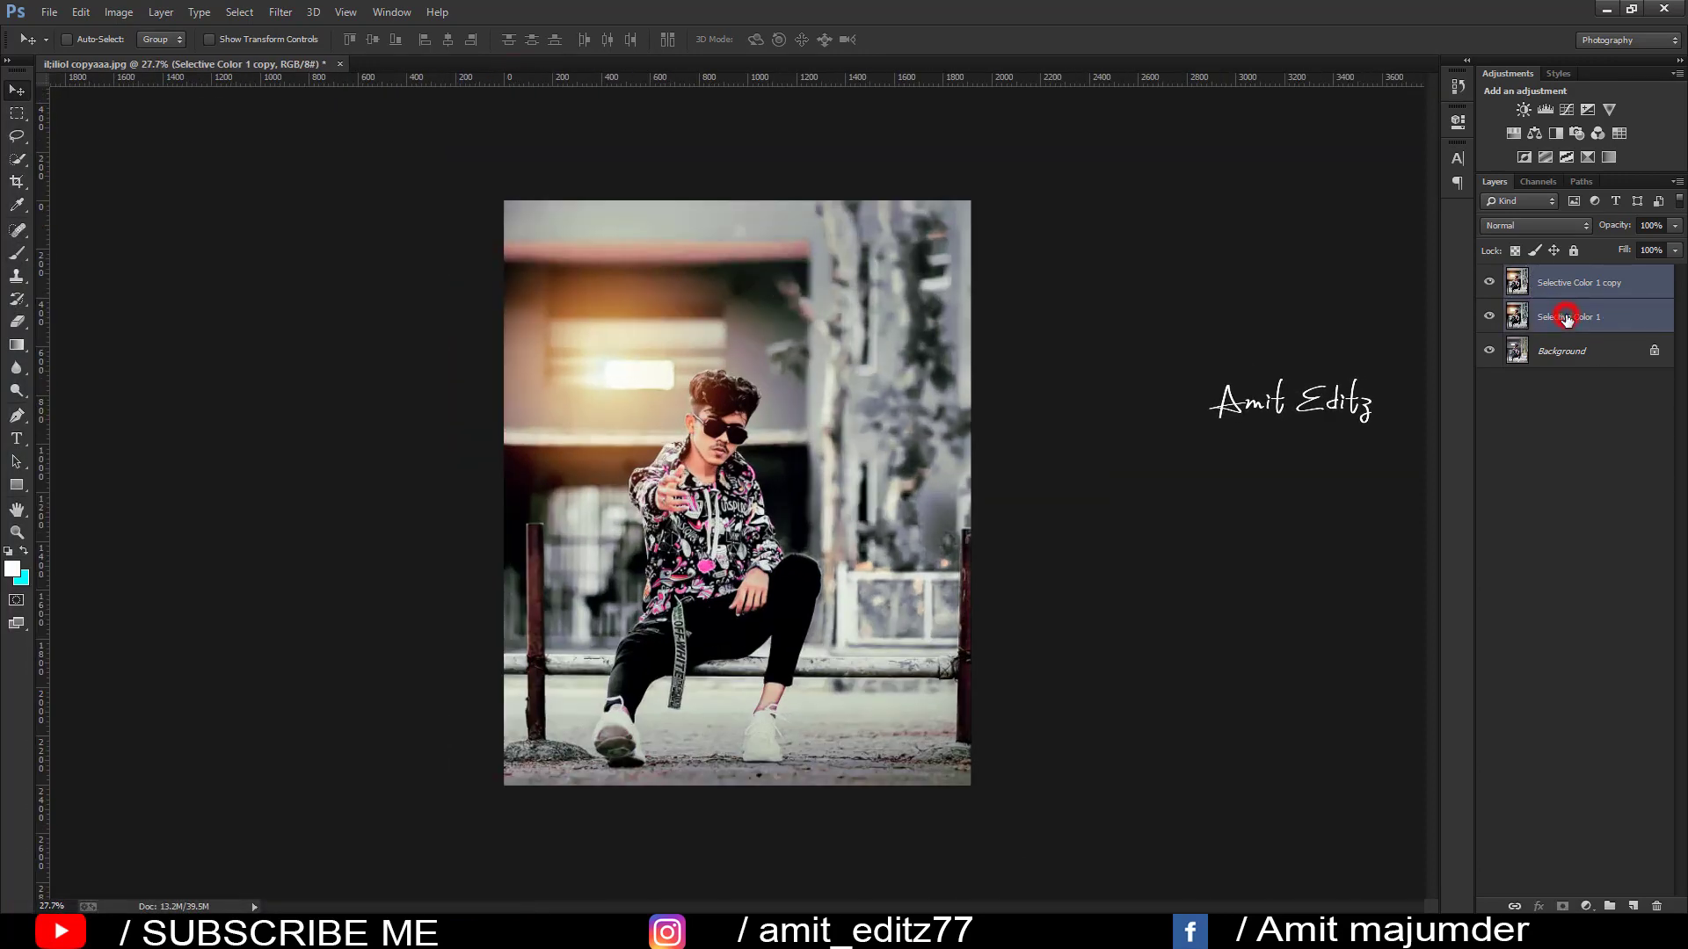
right_click(1565, 319)
left_click(1402, 633)
scroll(1043, 493, "up", 2)
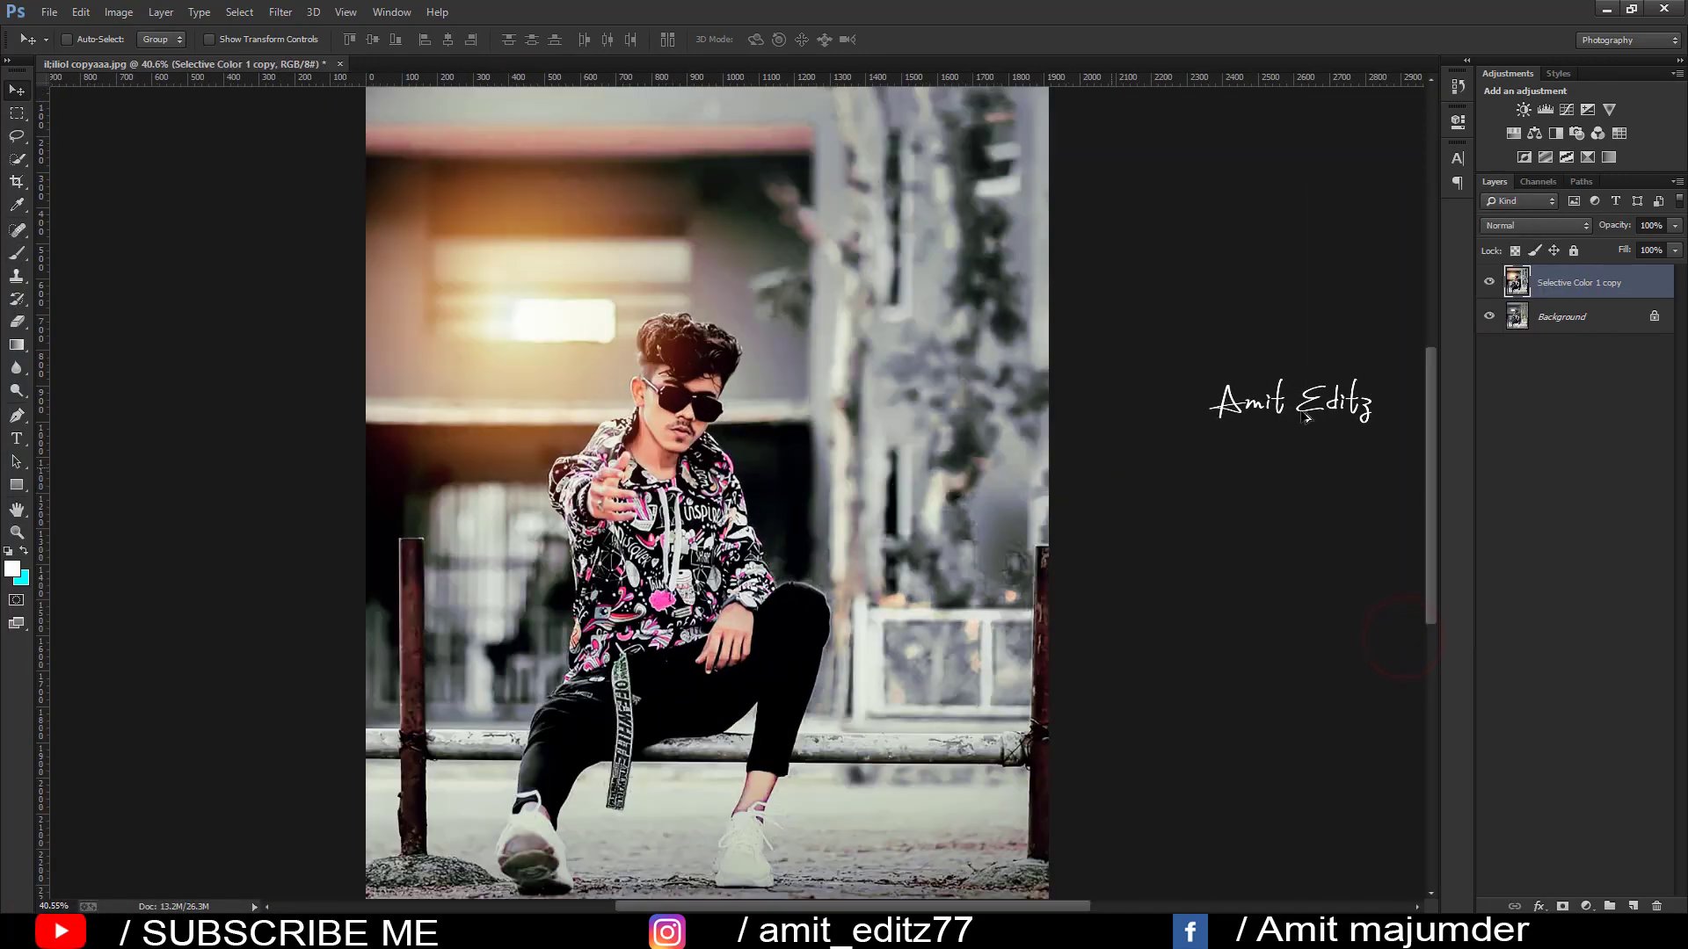
scroll(1307, 419, "down", 1)
Toggle the graded layer's visibility to compare before and after, leaving it visible.
left_click(1490, 283)
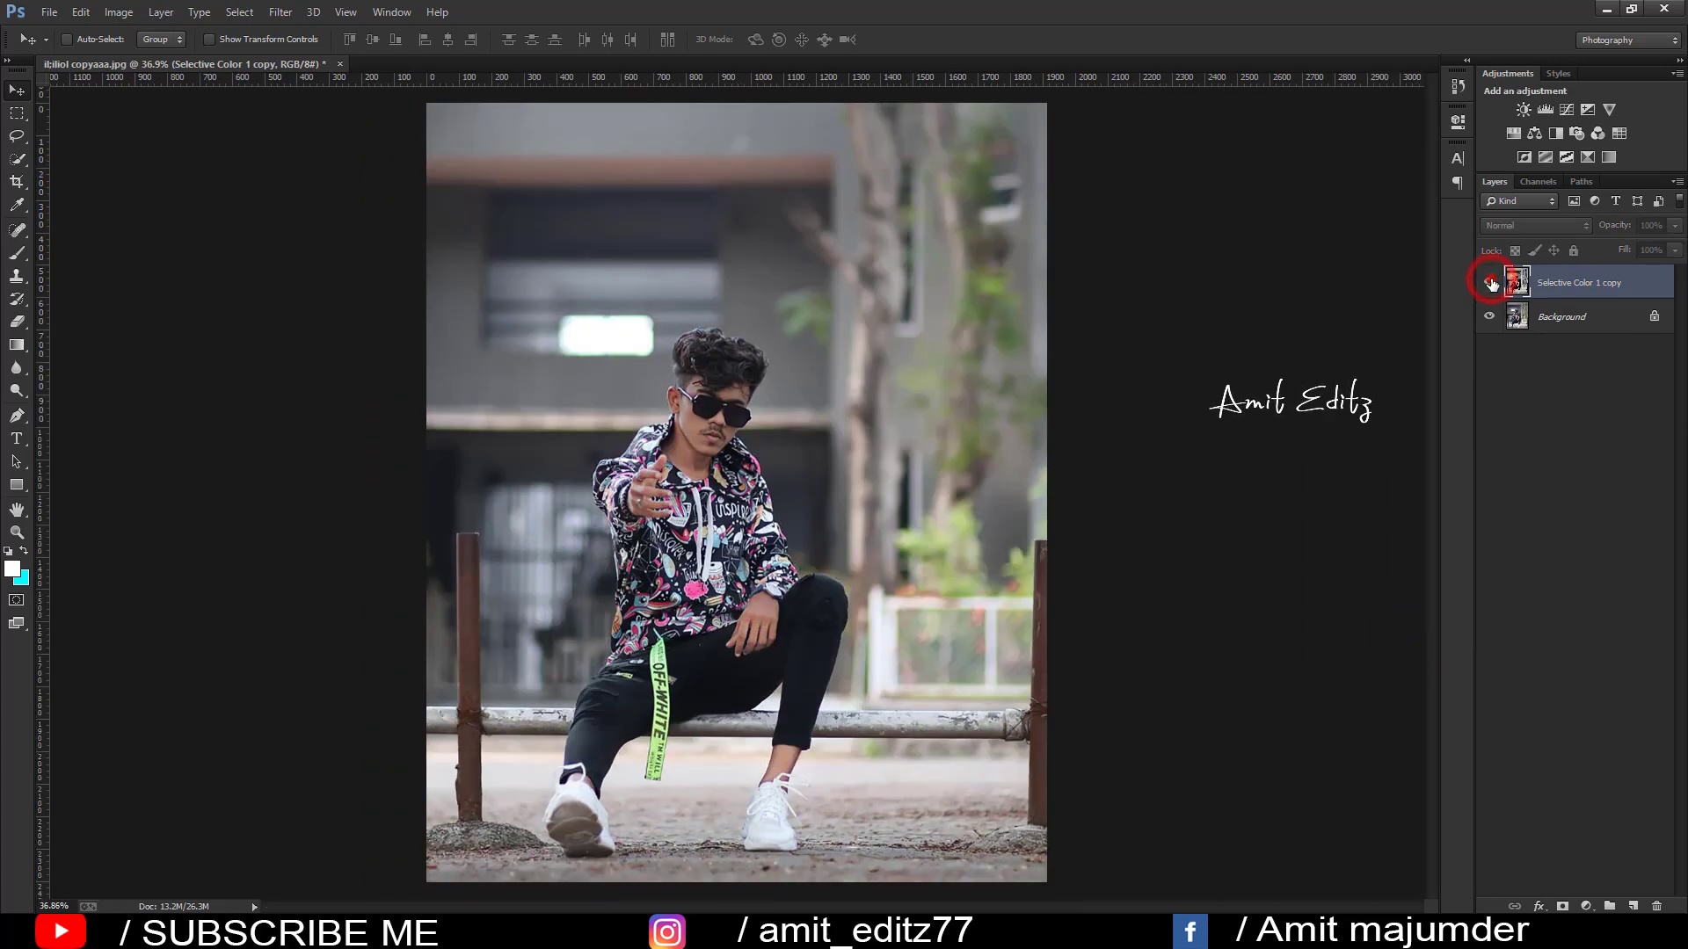
left_click(1490, 282)
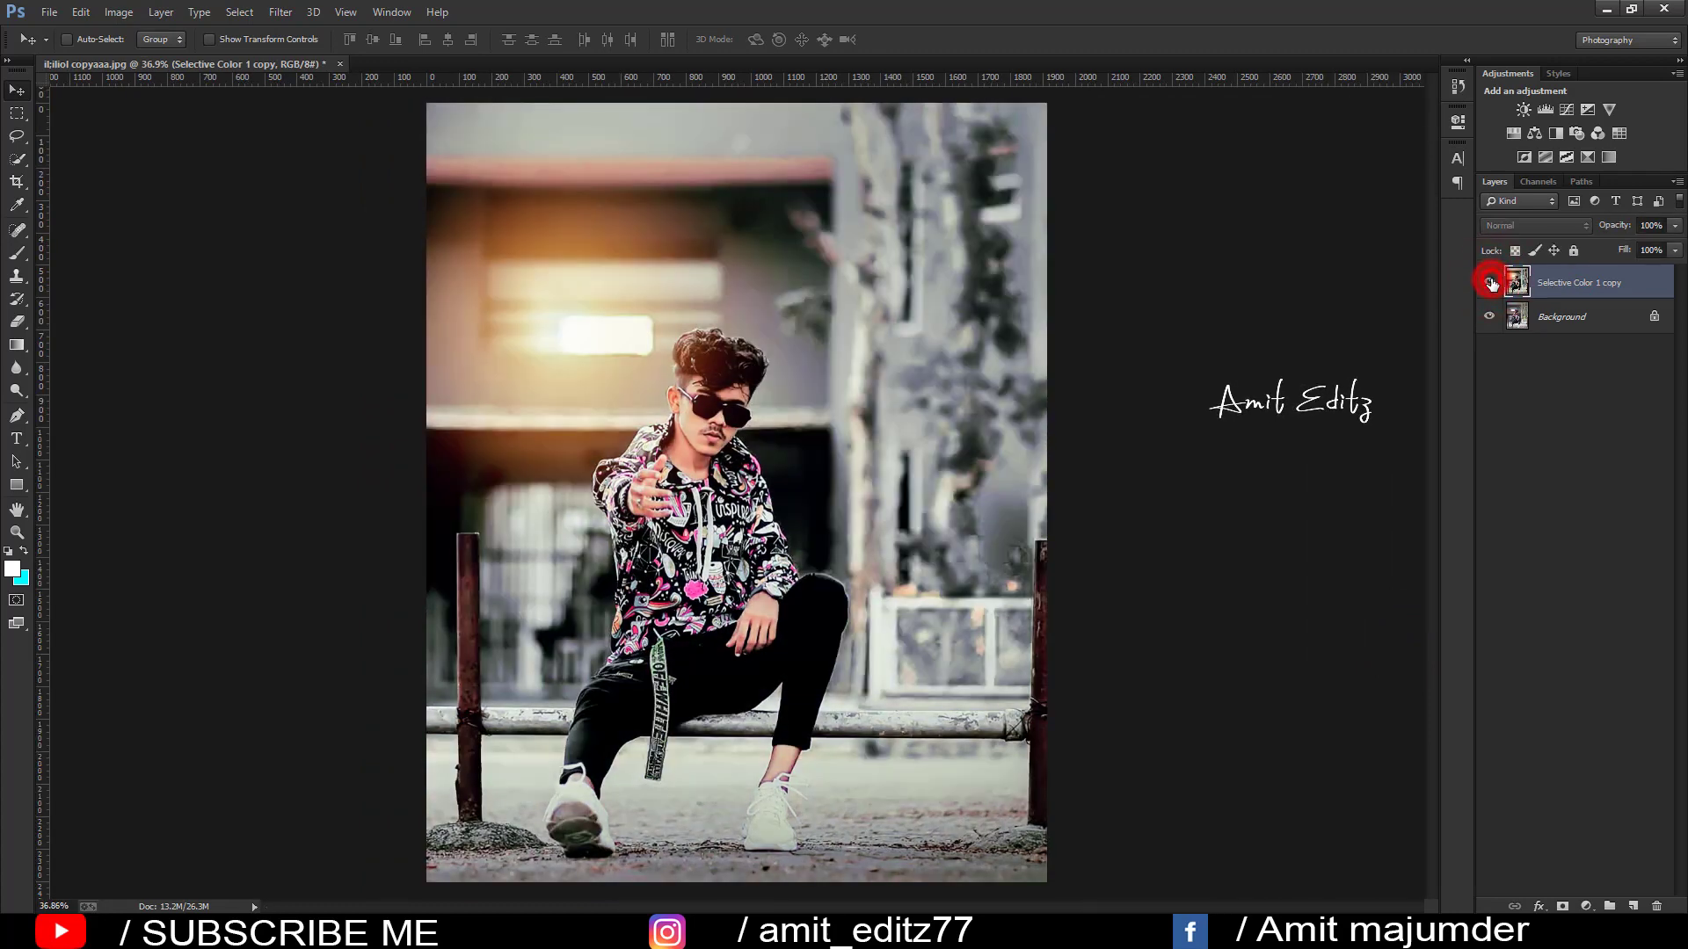
left_click(1490, 282)
left_click(1491, 282)
scroll(896, 457, "up", 3)
scroll(896, 457, "down", 3)
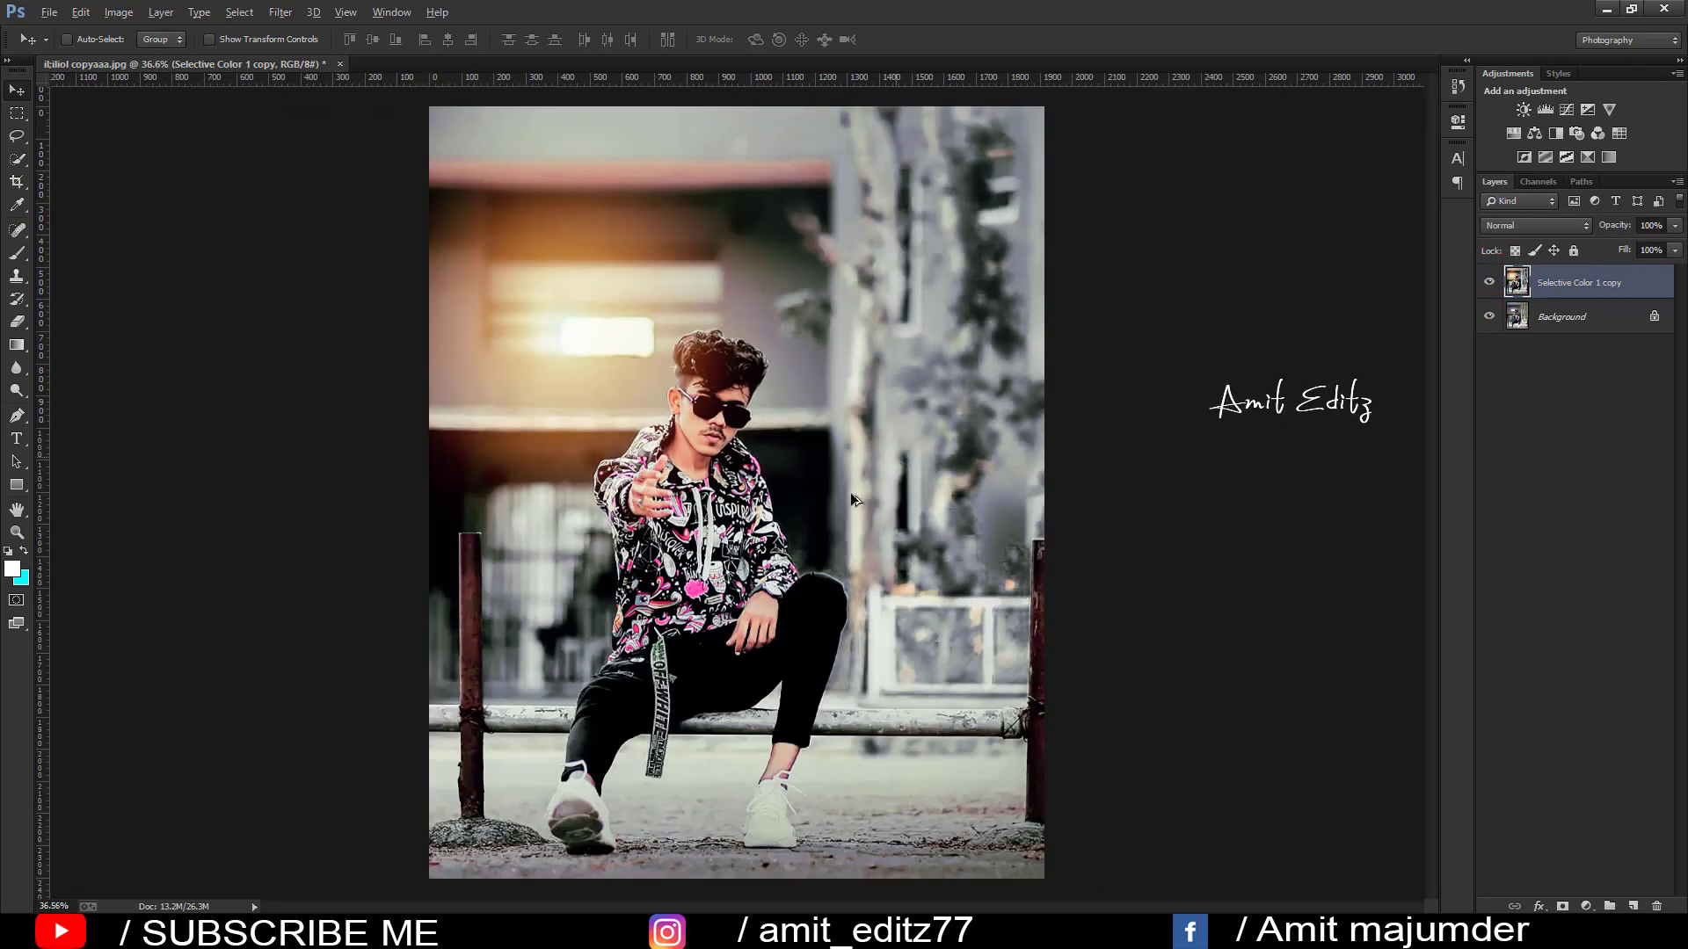